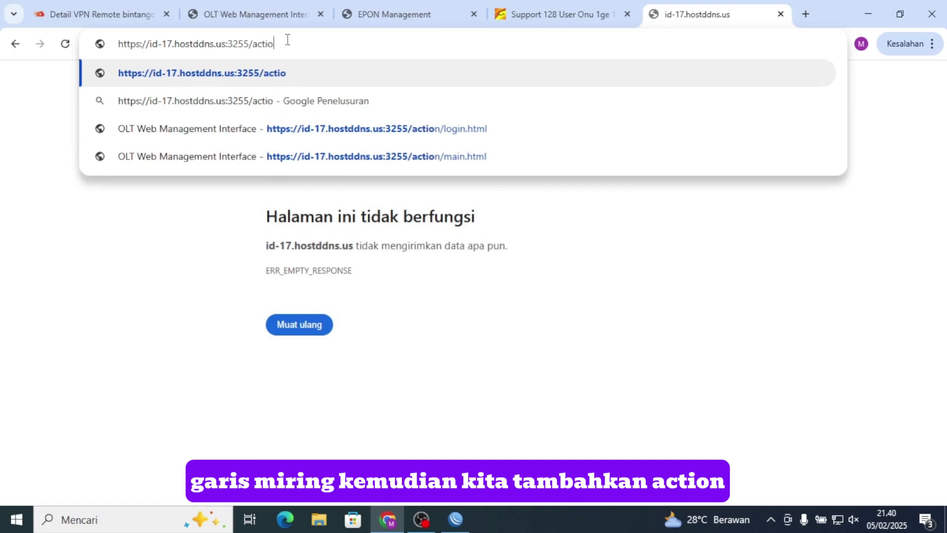
type("n")
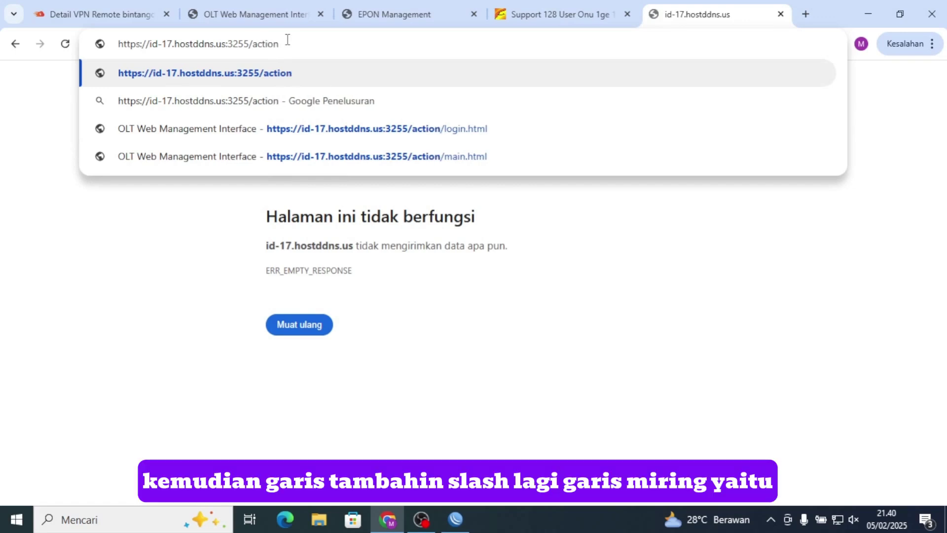
type("/")
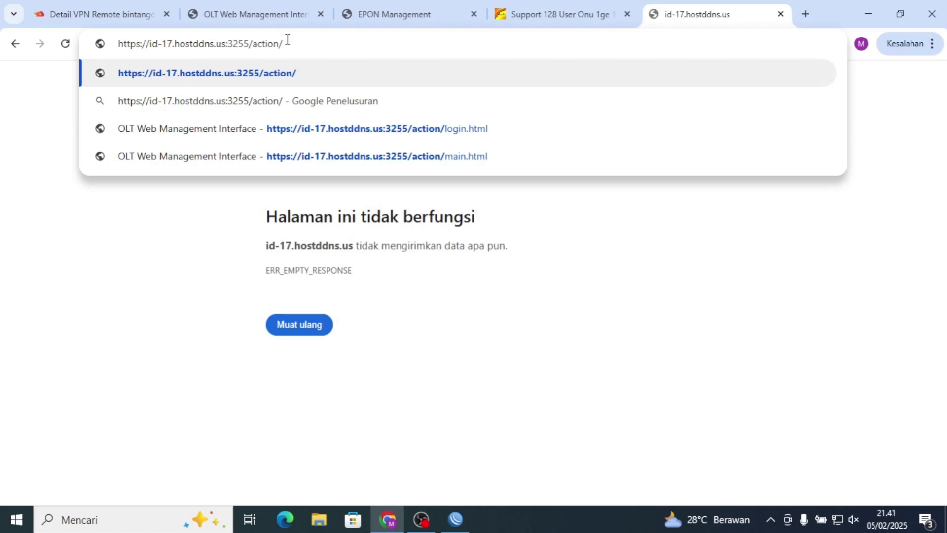
type("main")
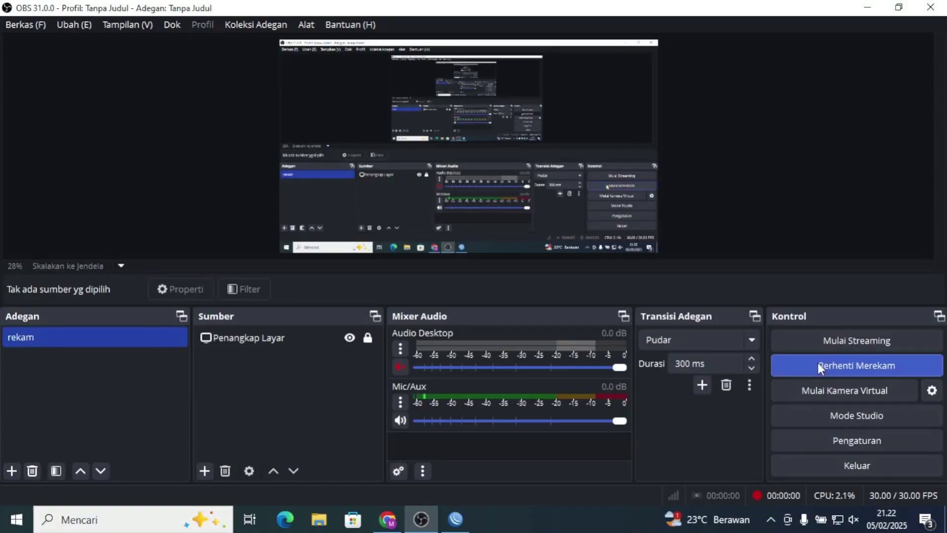
left_click(867, 6)
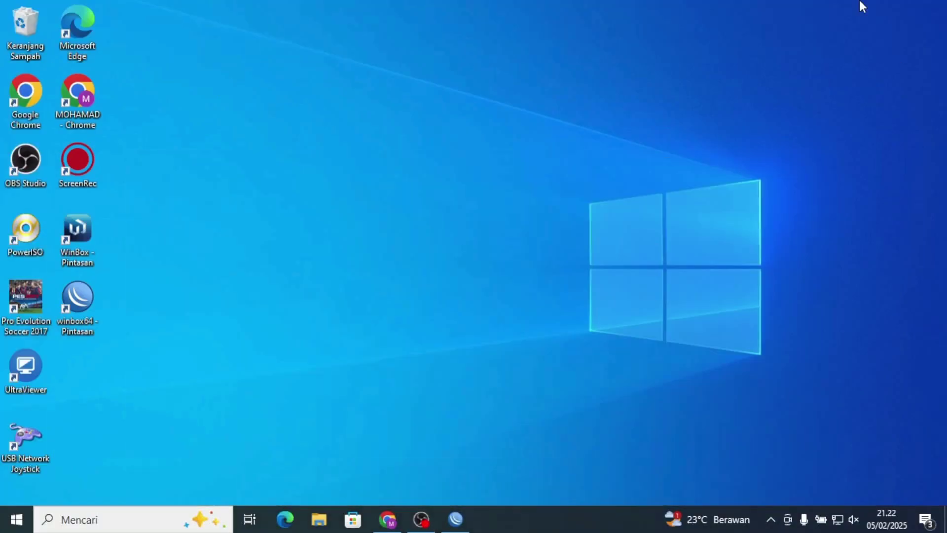
right_click(431, 106)
left_click(477, 182)
right_click(280, 75)
left_click(338, 152)
right_click(289, 76)
left_click(337, 151)
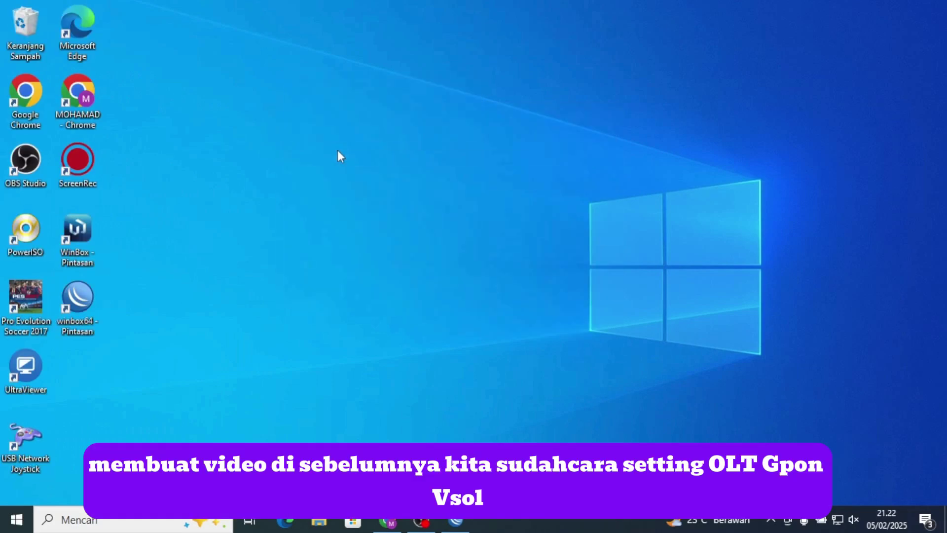
right_click(338, 151)
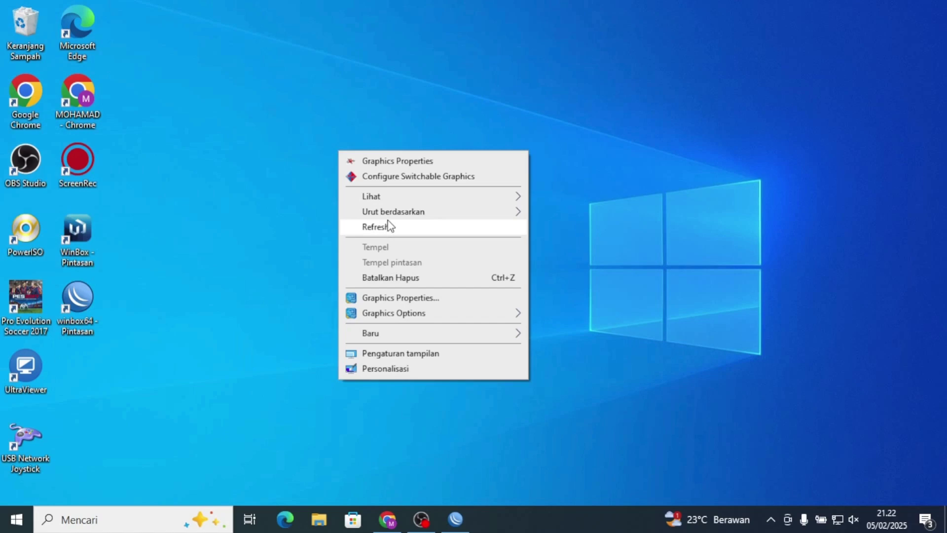
mouse_move(387, 220)
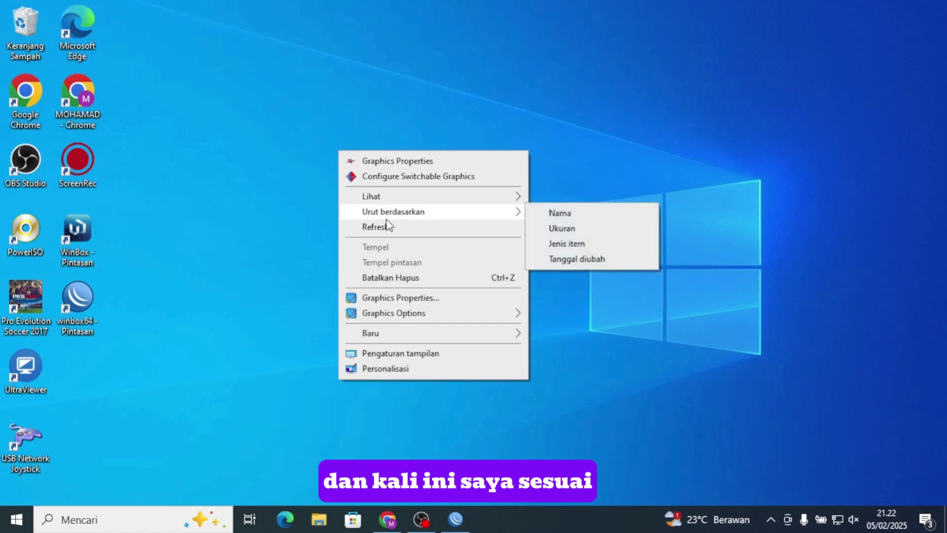
left_click(355, 228)
right_click(271, 100)
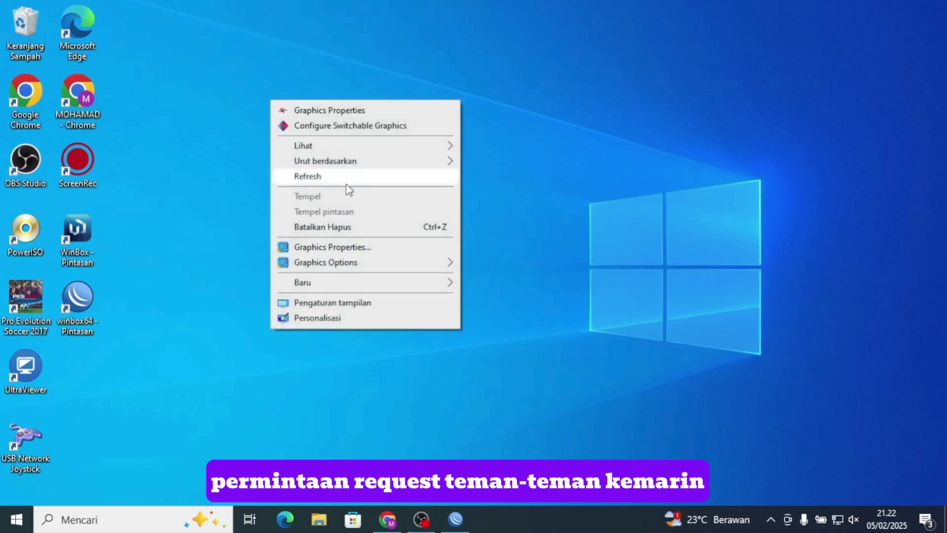
left_click(348, 175)
right_click(289, 108)
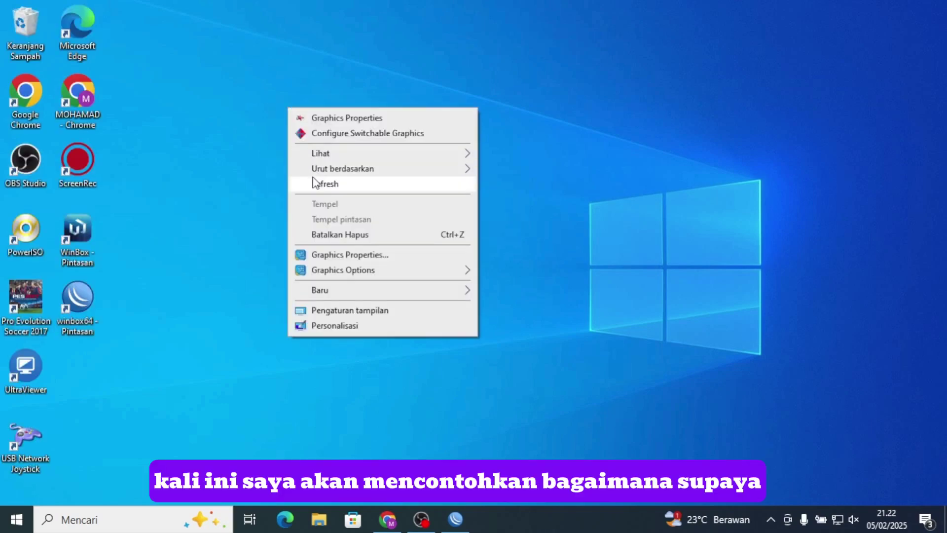
left_click(313, 183)
right_click(266, 96)
left_click(309, 174)
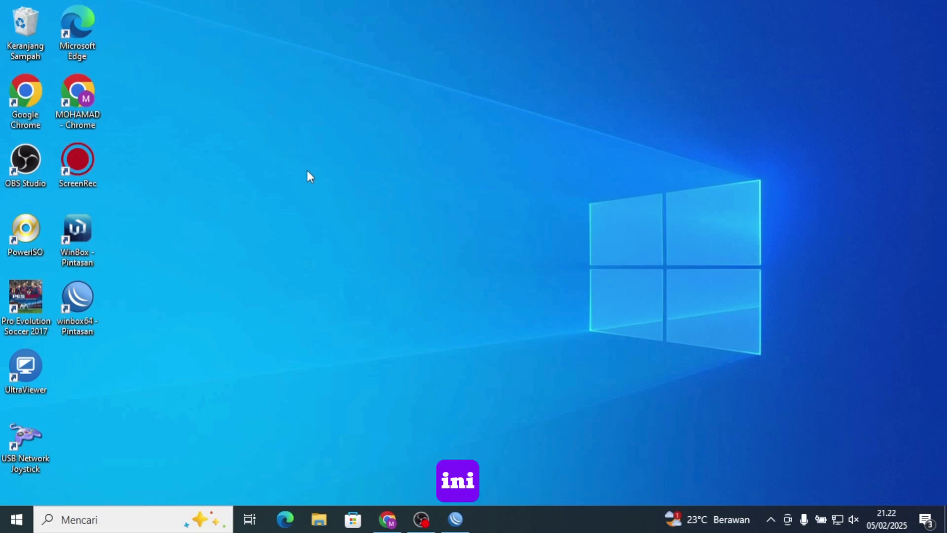
right_click(298, 141)
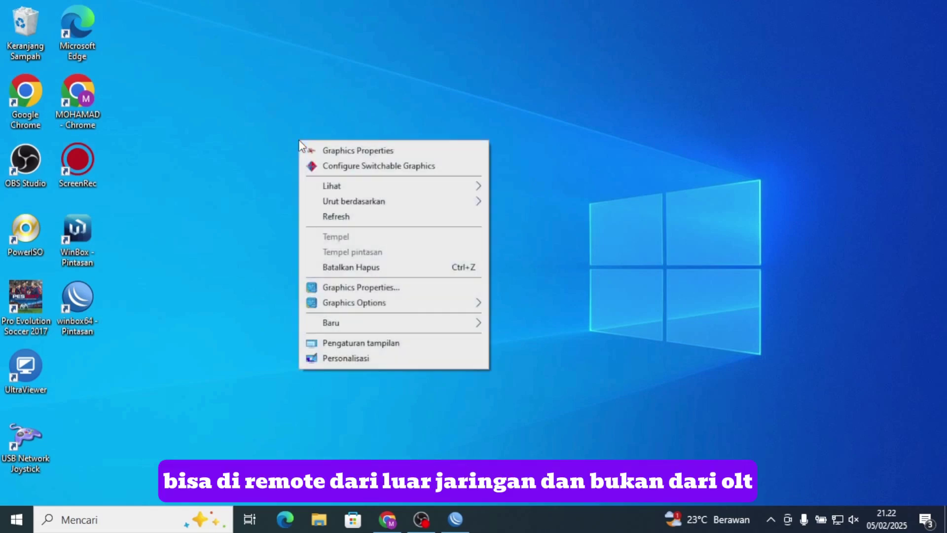
left_click(348, 213)
right_click(280, 113)
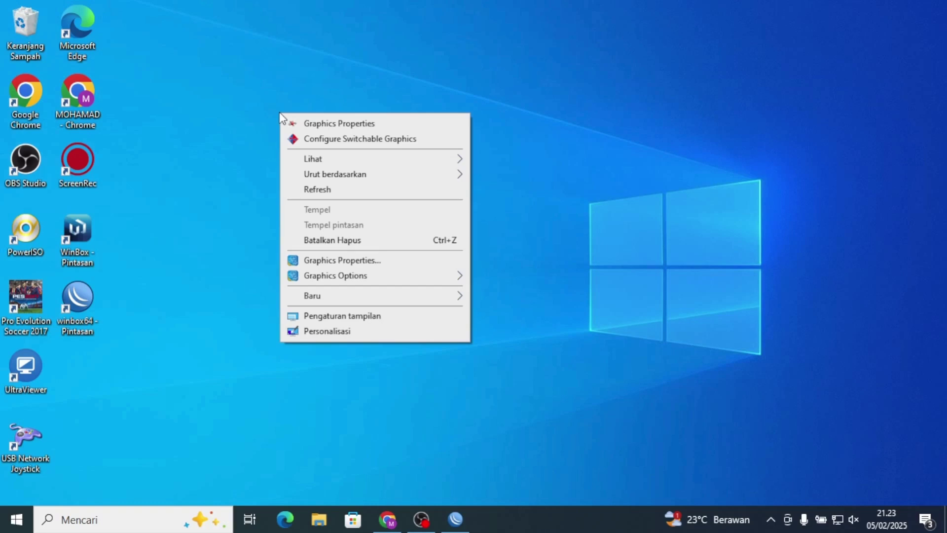
left_click(359, 190)
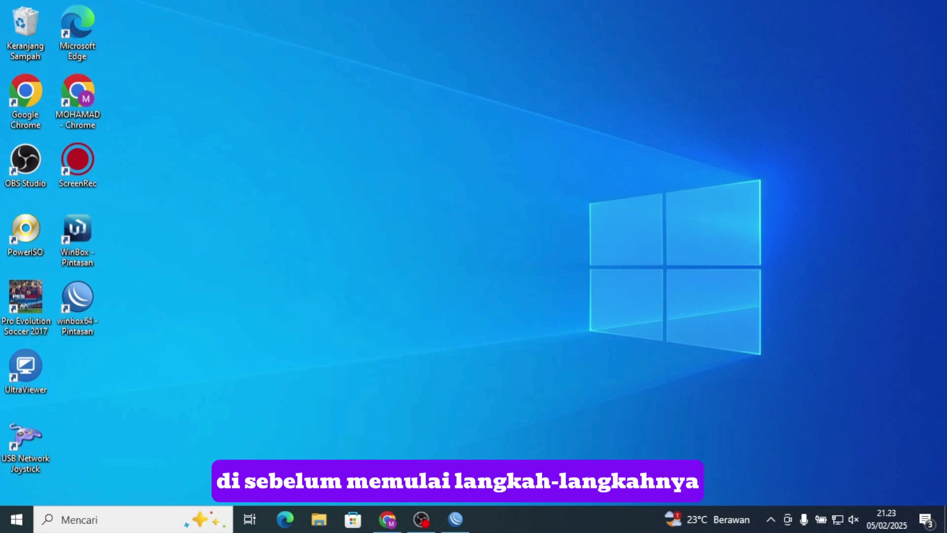
Step: Switch to Chrome and replay the Alibaba product video of the single PON GPON OLT from near its start
left_click(390, 515)
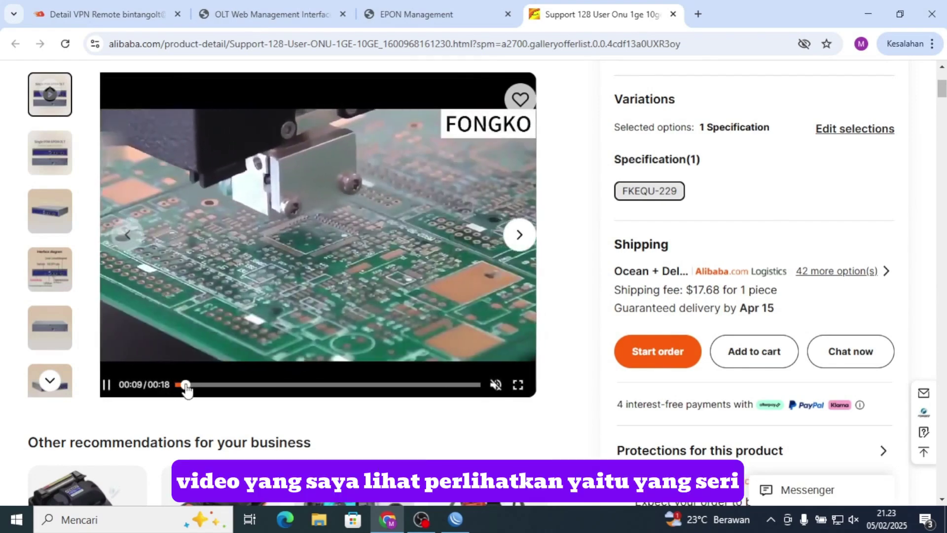
left_click(182, 386)
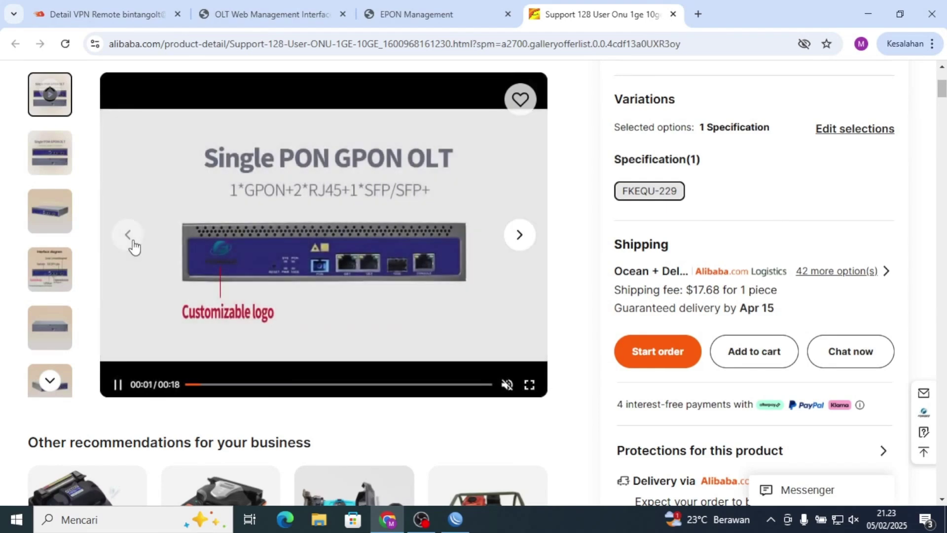
left_click(131, 248)
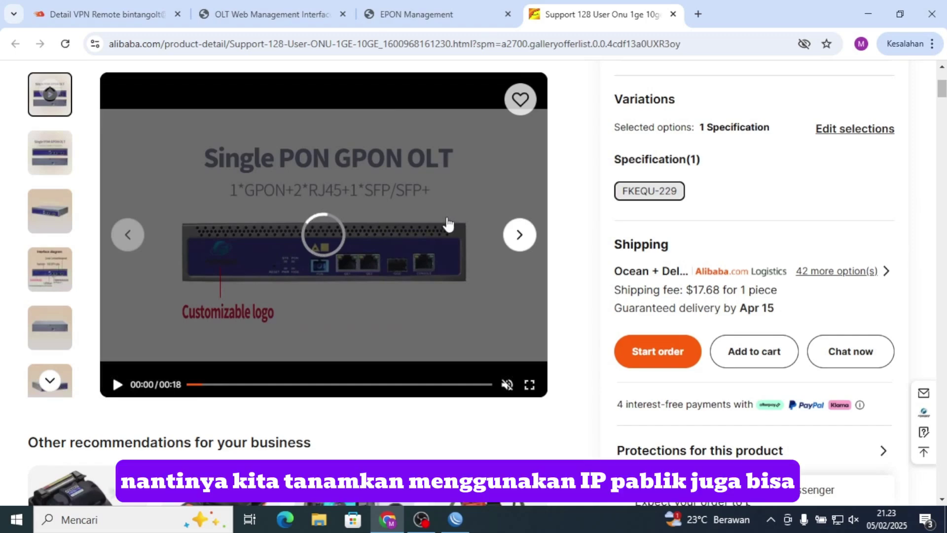
Step: Examine the VPN Remote account's details, including its remote URL, VPN IP and server
left_click(117, 7)
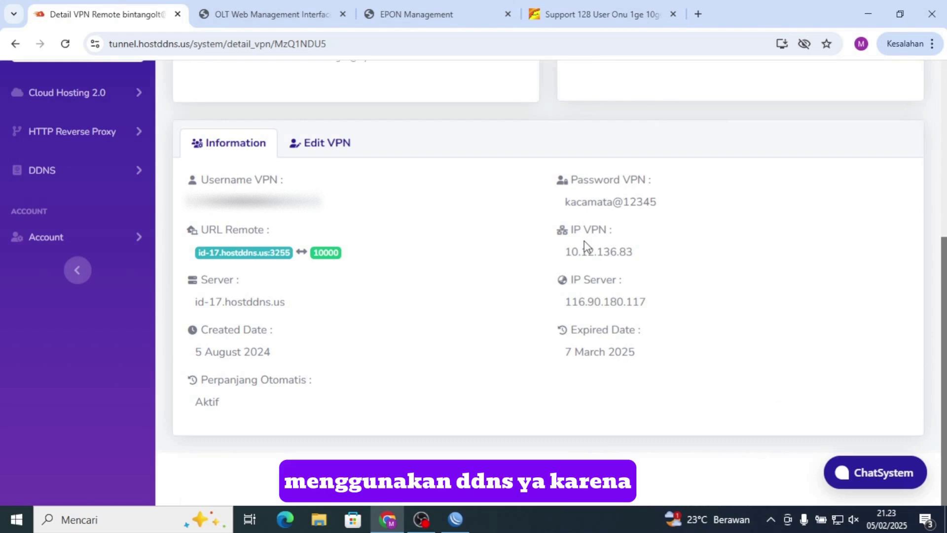
mouse_move(298, 256)
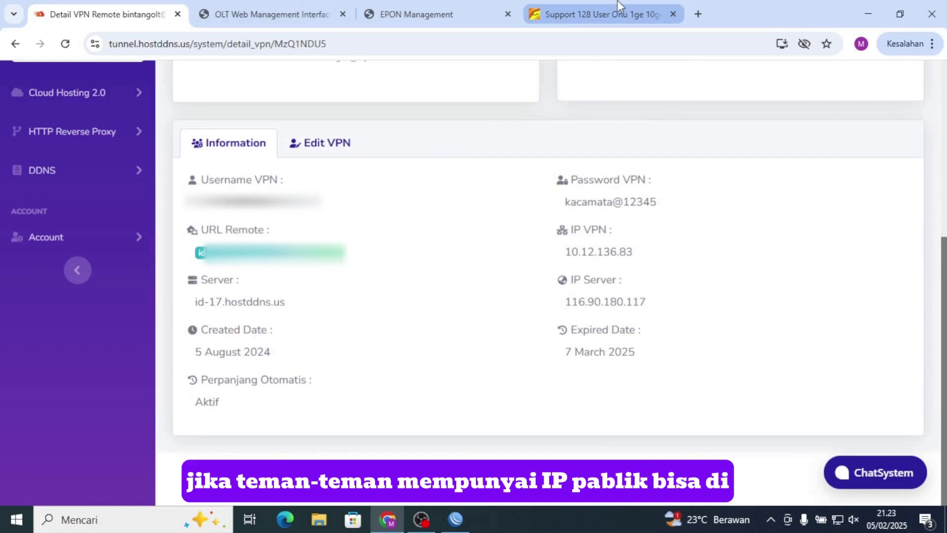
mouse_move(620, 6)
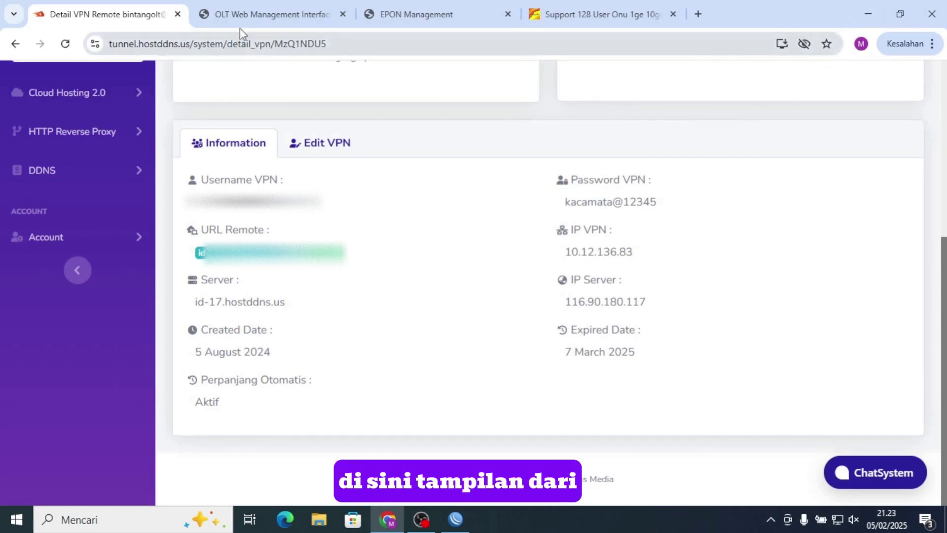
Step: Display the device information of the remotely accessed V-SOL OLT
left_click(260, 7)
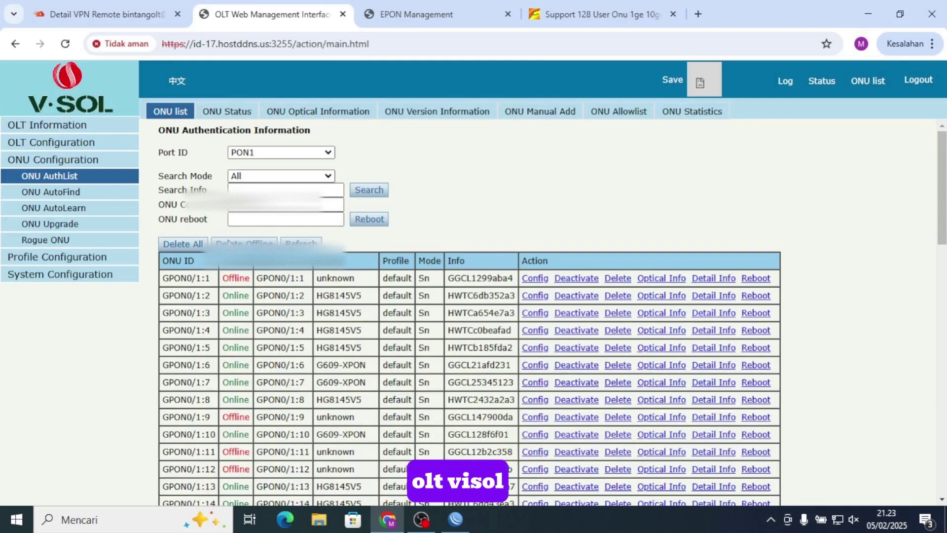
left_click(50, 132)
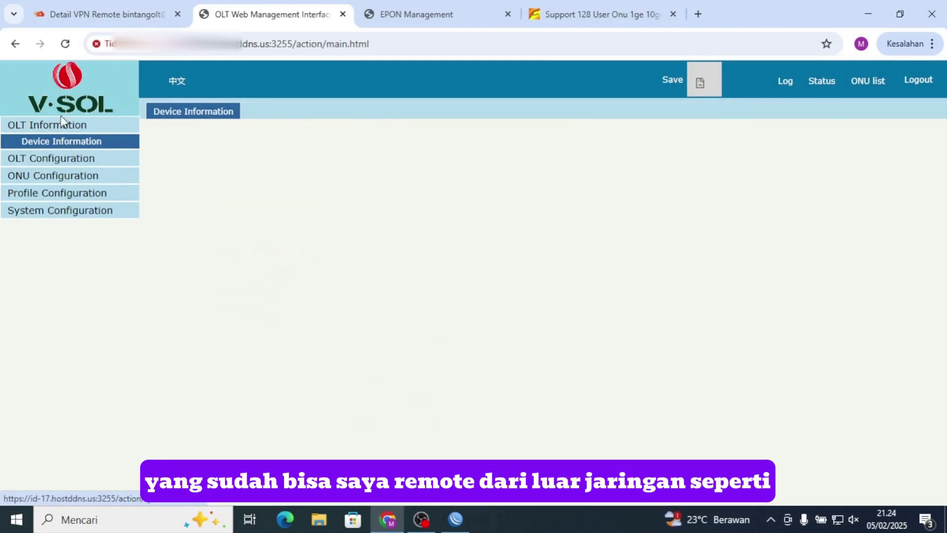
Step: Show the HIOSO EPON management page and select its remote address for inspection
left_click(424, 7)
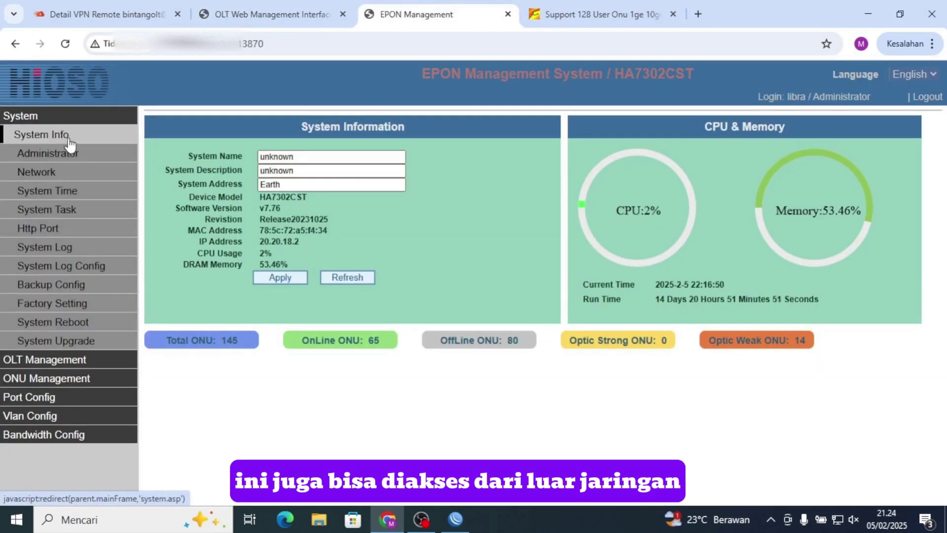
left_click_drag(264, 43, 167, 27)
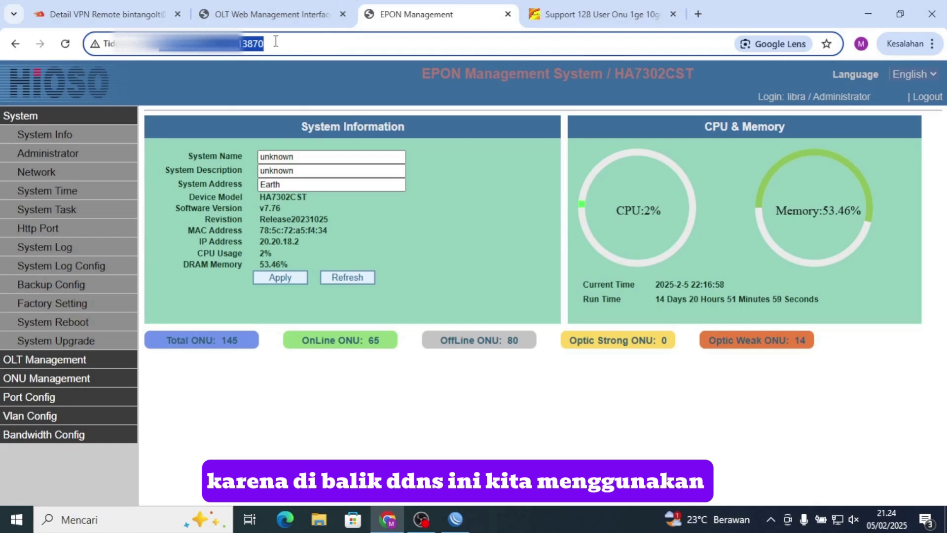
Step: Compare the remote web addresses of the V-SOL OLT and the HIOSO EPON management pages
left_click(258, 11)
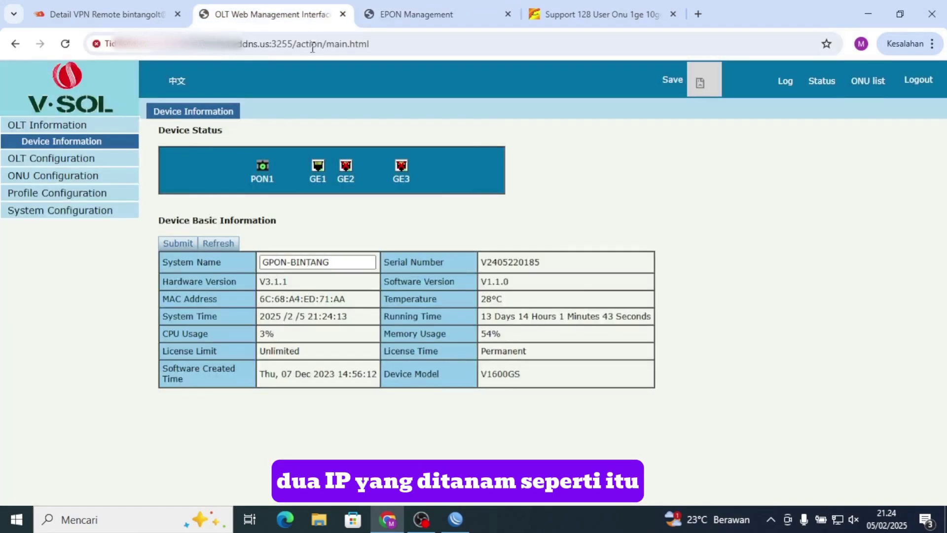
left_click(414, 14)
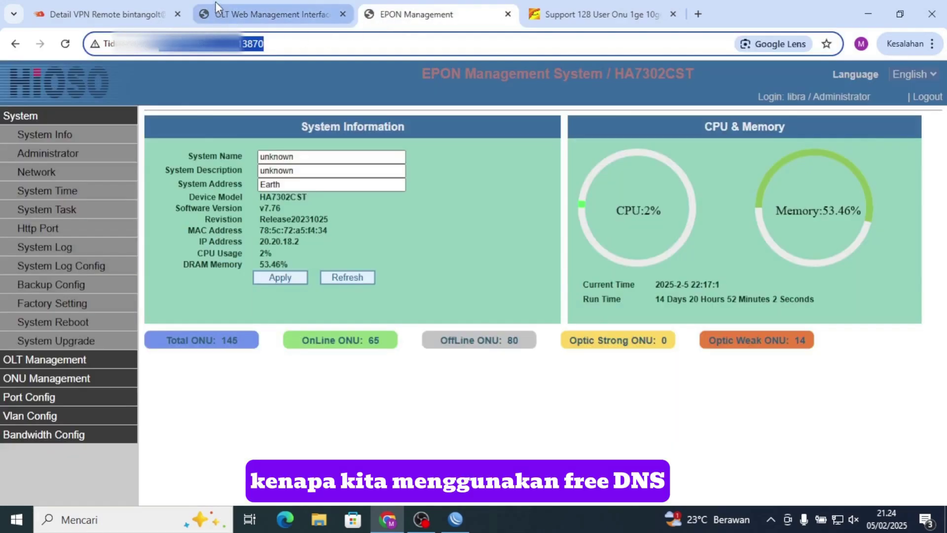
left_click(241, 16)
left_click(424, 16)
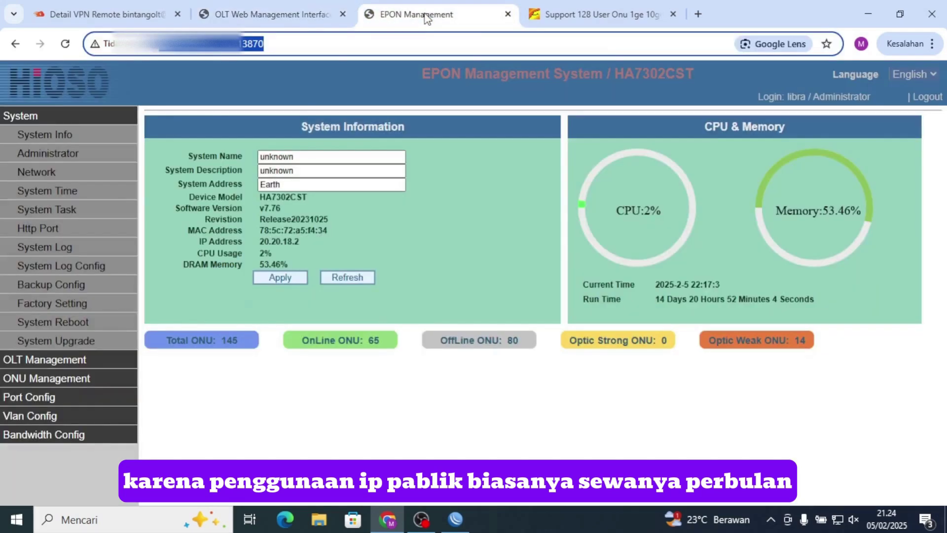
left_click(258, 16)
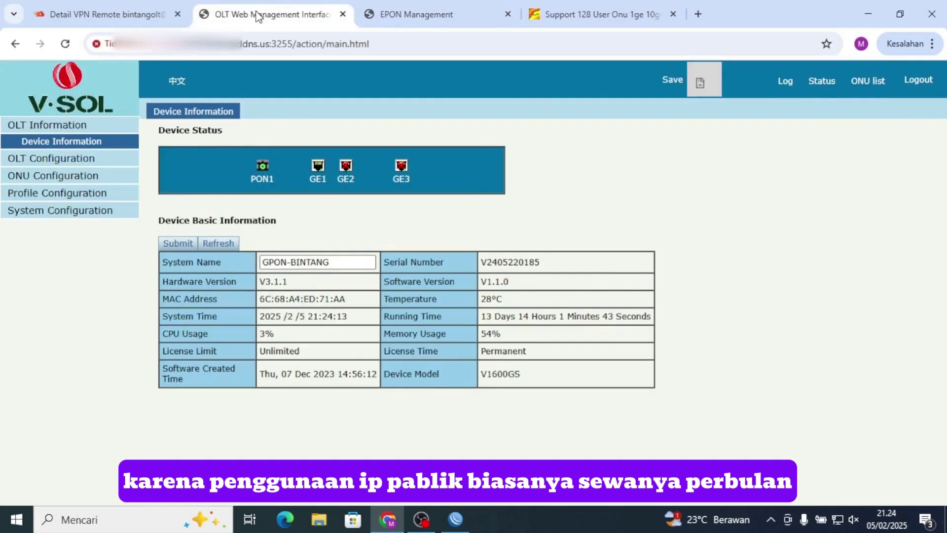
left_click(422, 15)
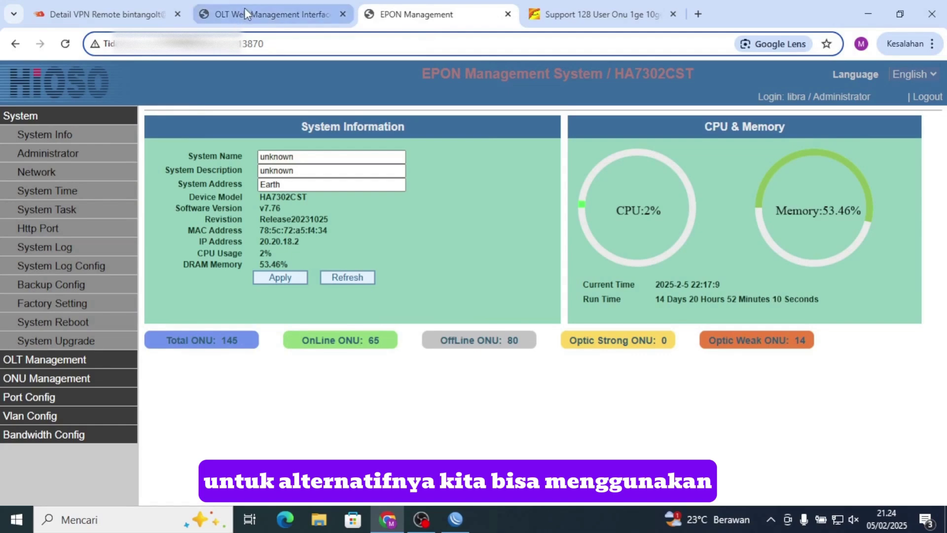
left_click(244, 13)
left_click(381, 17)
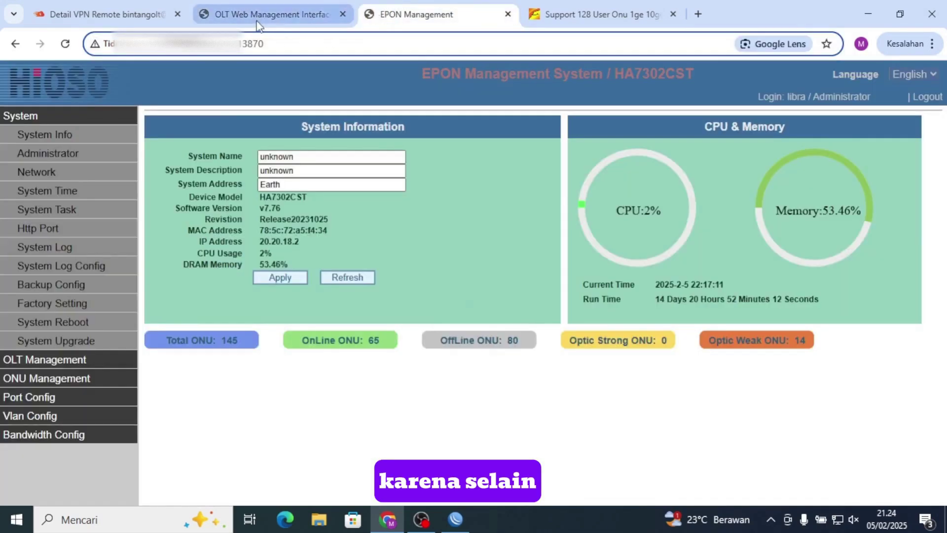
left_click(259, 16)
left_click(395, 22)
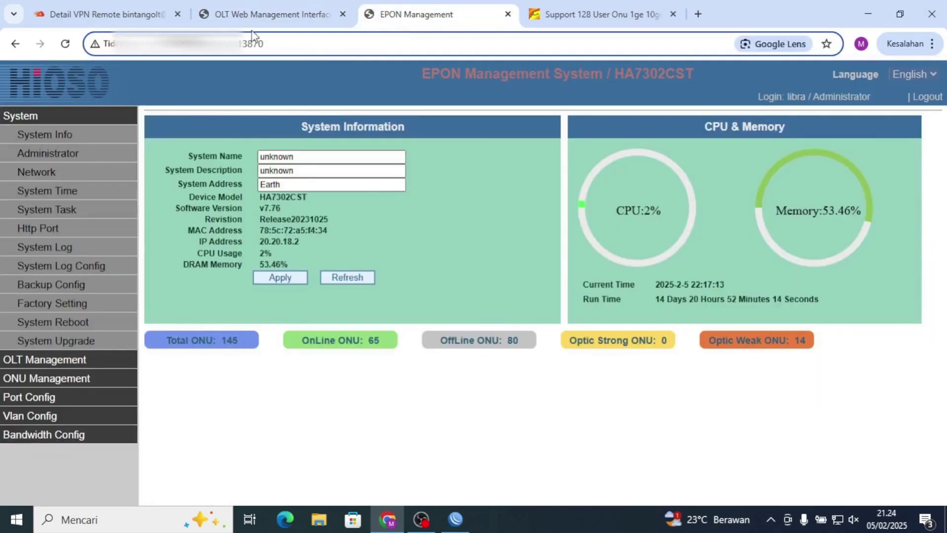
left_click(254, 17)
left_click(305, 44)
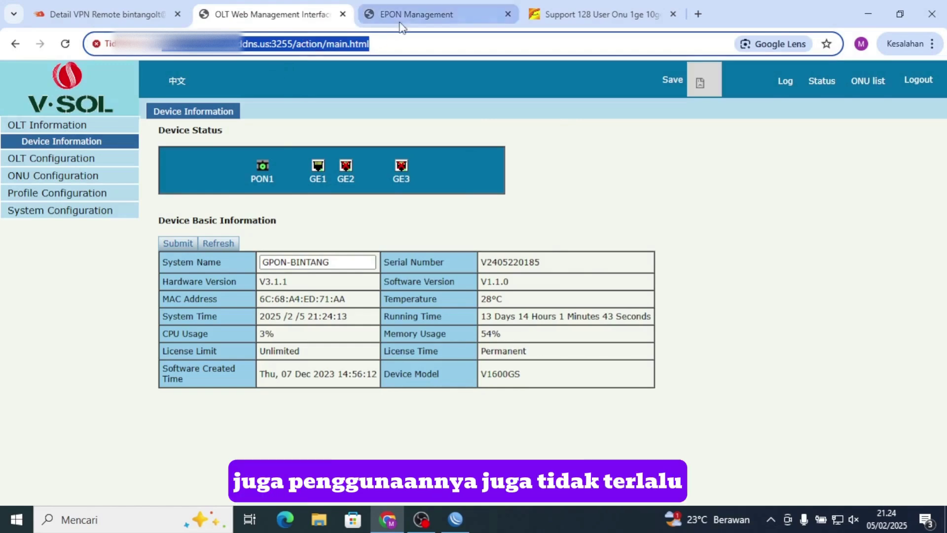
left_click(397, 22)
left_click(275, 18)
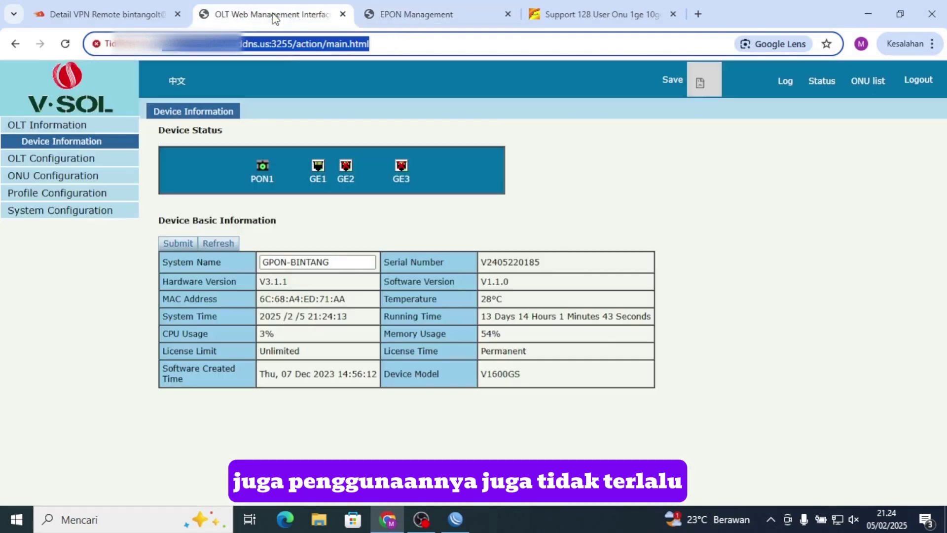
left_click(289, 53)
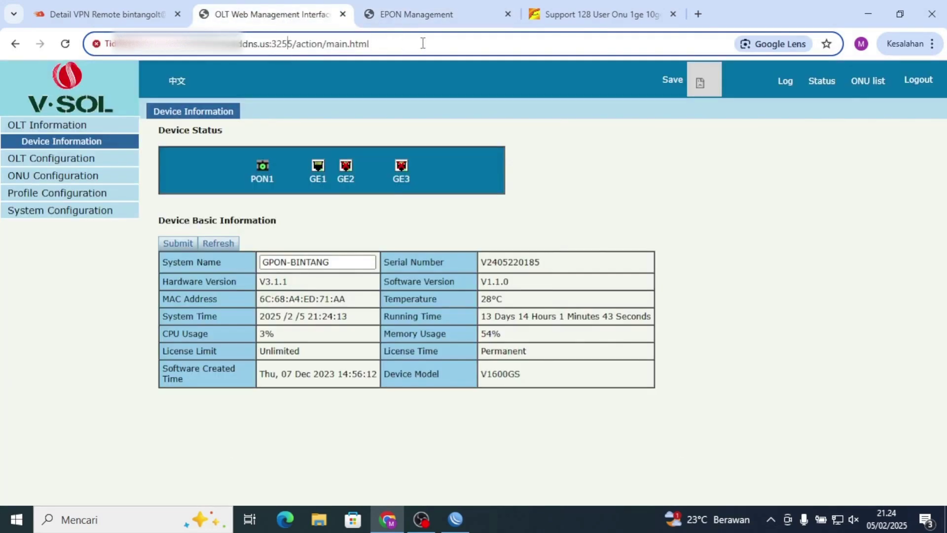
left_click(432, 16)
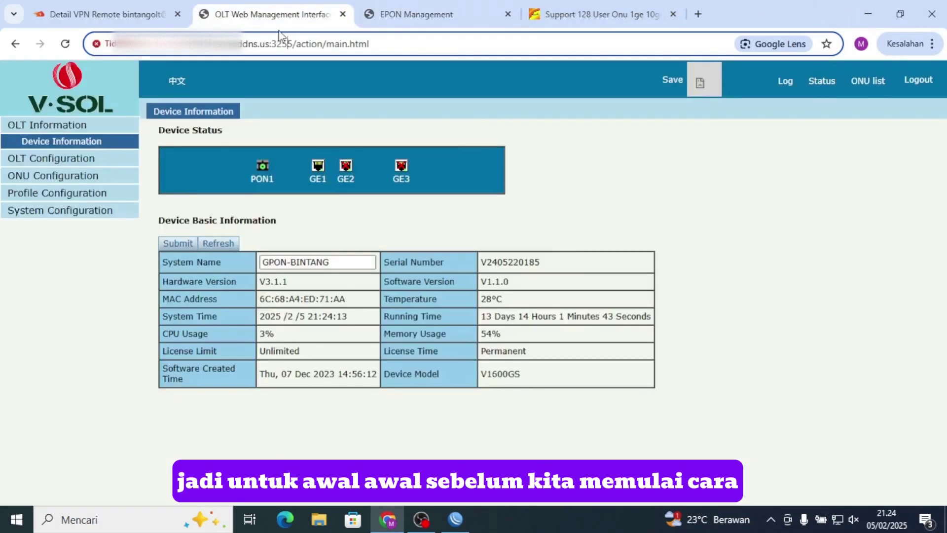
left_click(234, 7)
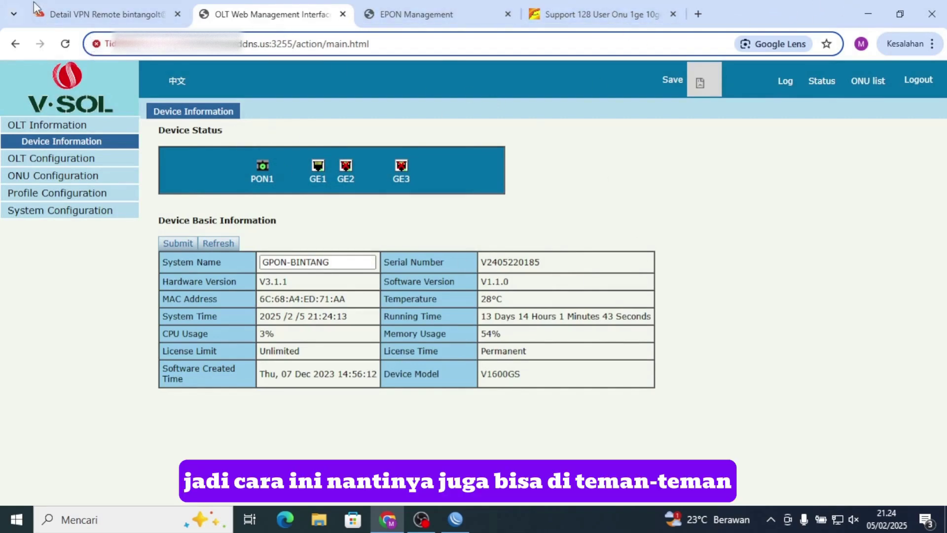
Step: Compare the VPN Remote account page with the V-SOL GPON and HIOSO EPON management pages
mouse_move(87, 9)
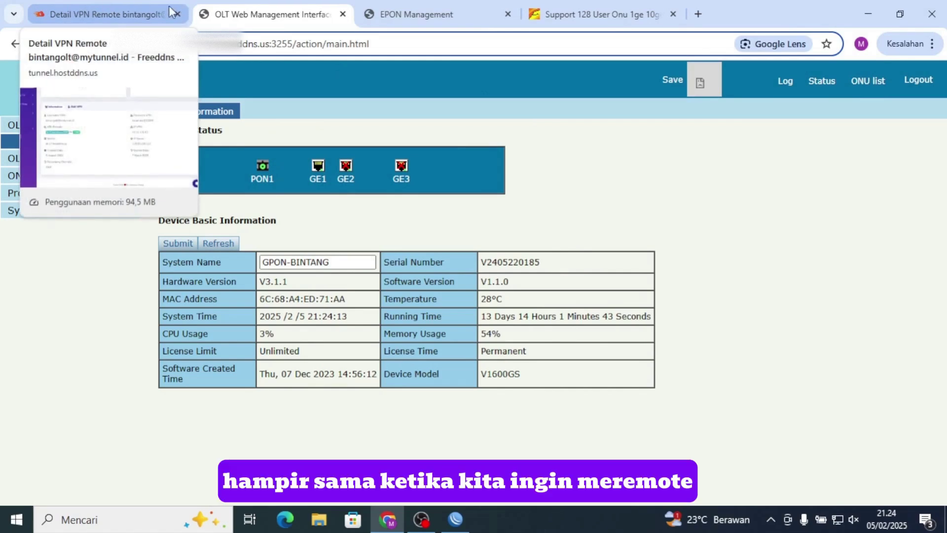
left_click(131, 10)
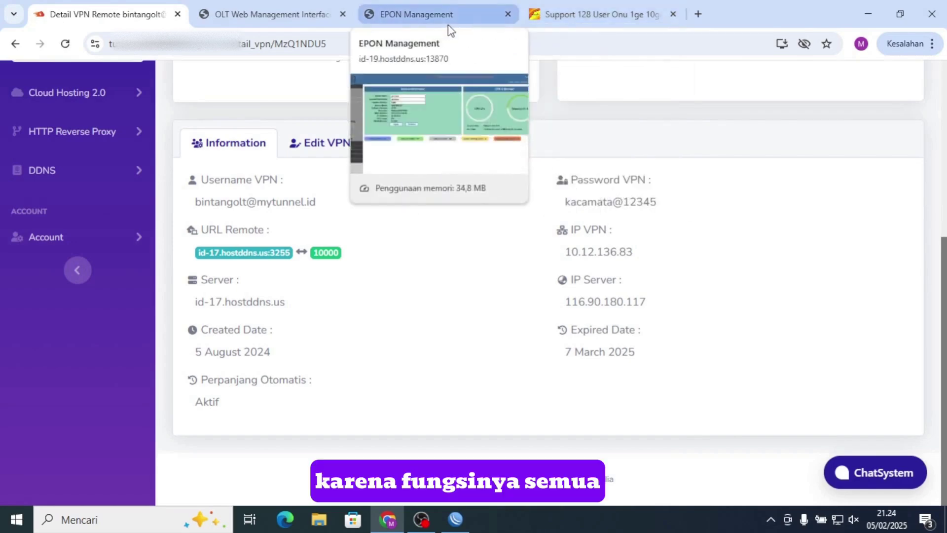
left_click(450, 24)
left_click(244, 12)
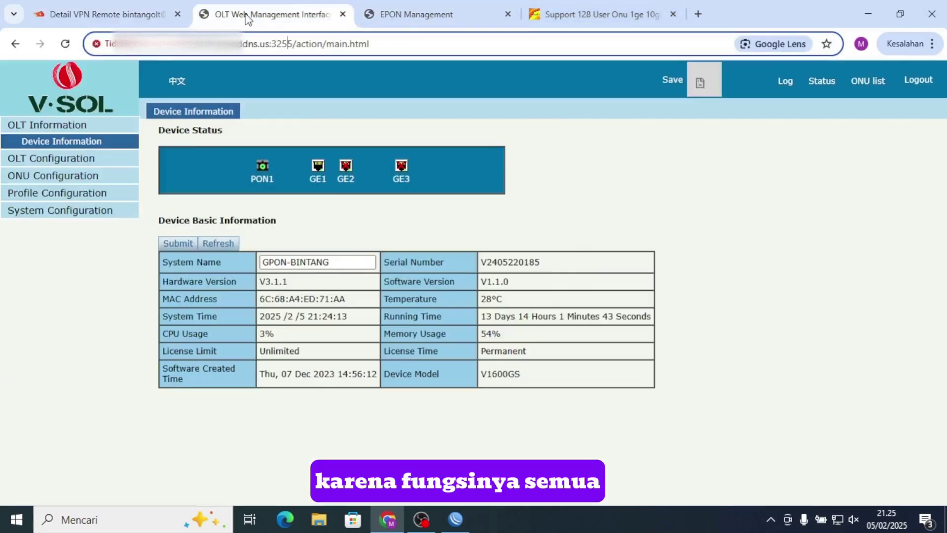
left_click(402, 19)
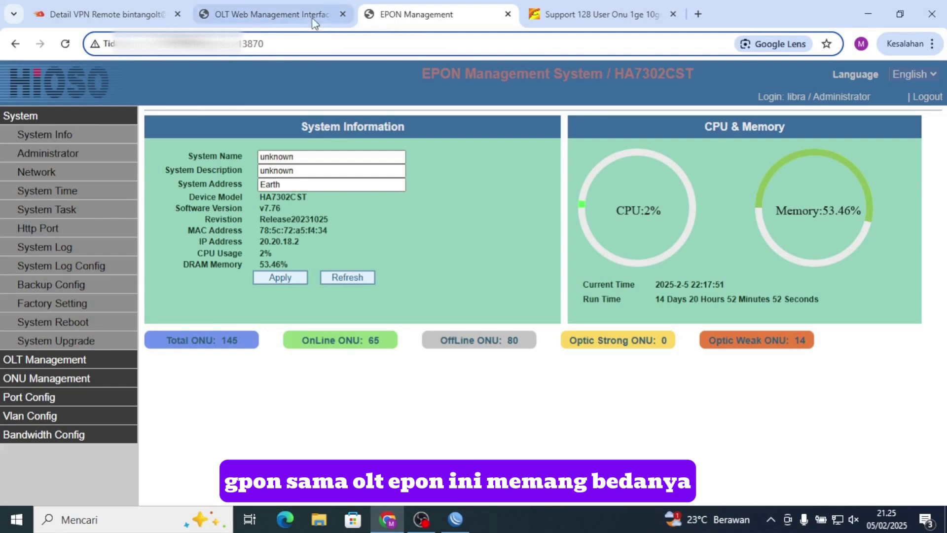
left_click(248, 16)
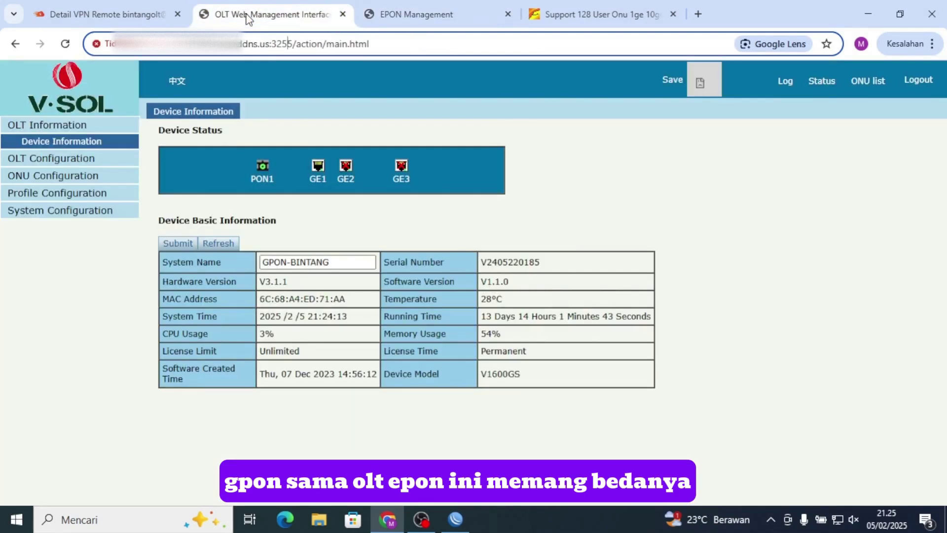
Step: Display the HIOSO EPON OLT's HTTP port configuration and select the port value for inspection
left_click(397, 23)
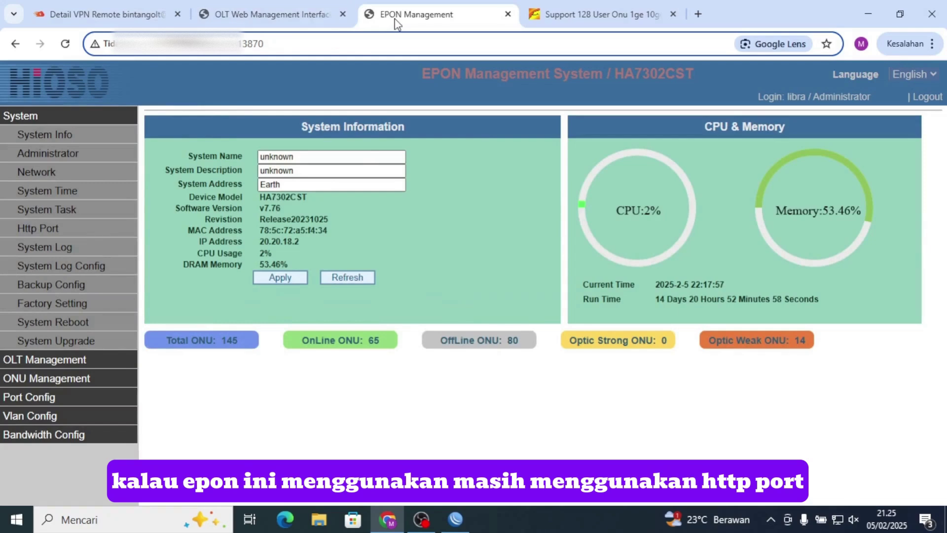
left_click(56, 228)
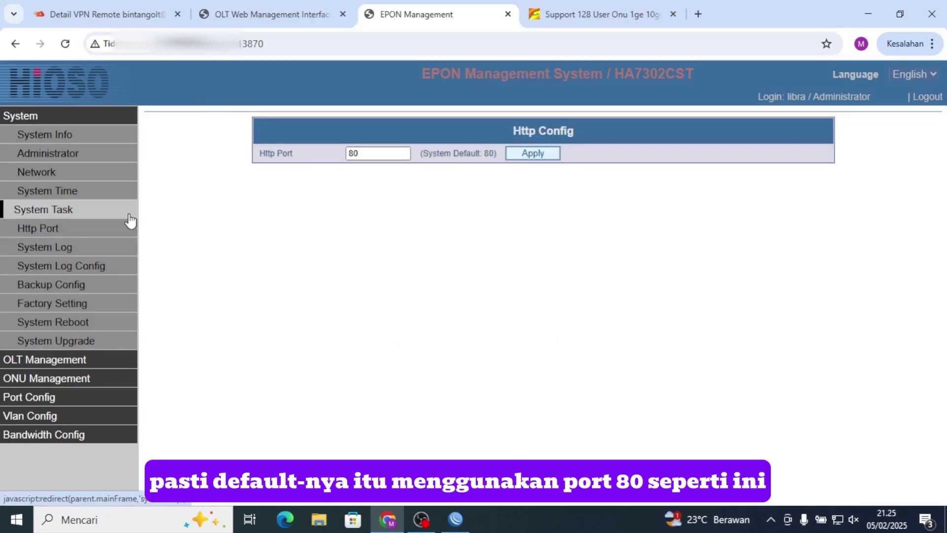
left_click_drag(382, 152, 344, 152)
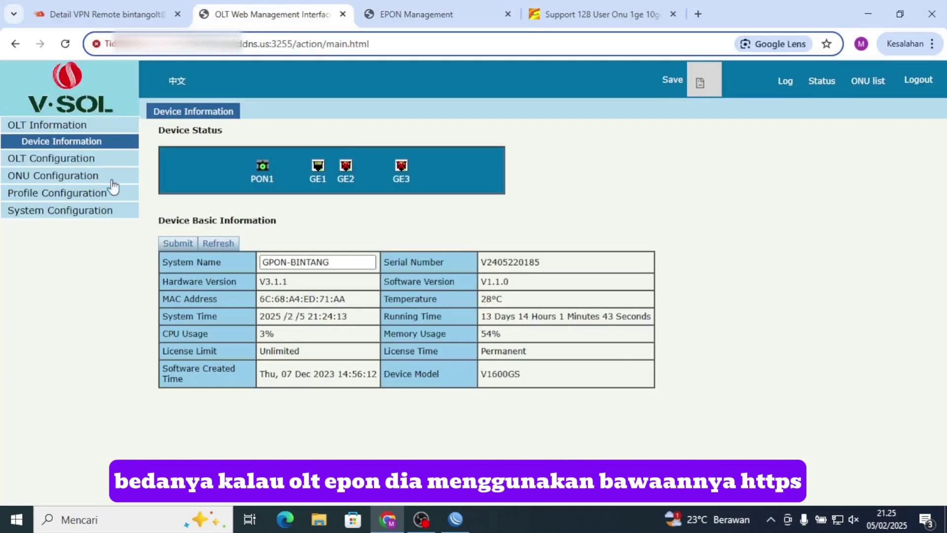
Step: Expand the V-SOL OLT's System Configuration section and examine its available settings
left_click(44, 195)
left_click(21, 335)
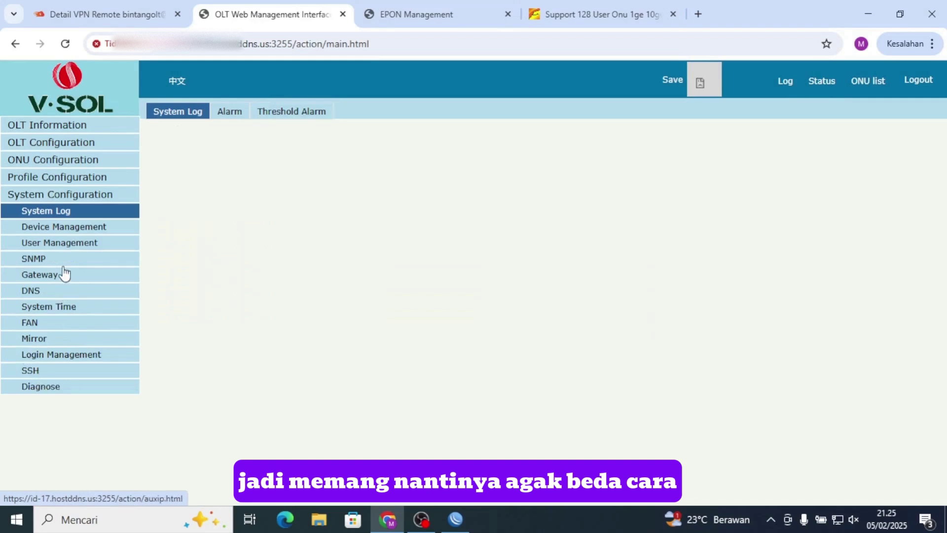
left_click(53, 199)
left_click(54, 199)
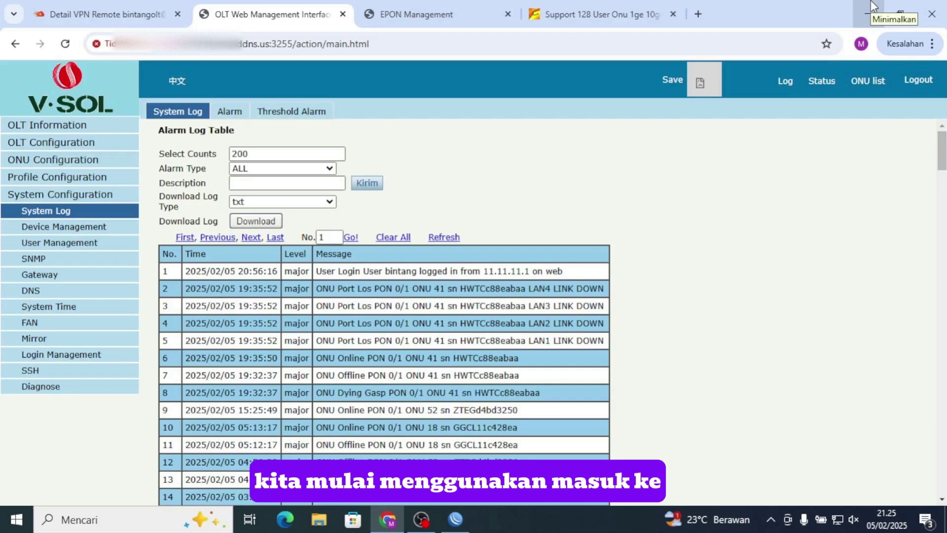
Step: Switch to WinBox and connect to the saved router noted as BINTANG
left_click(873, 6)
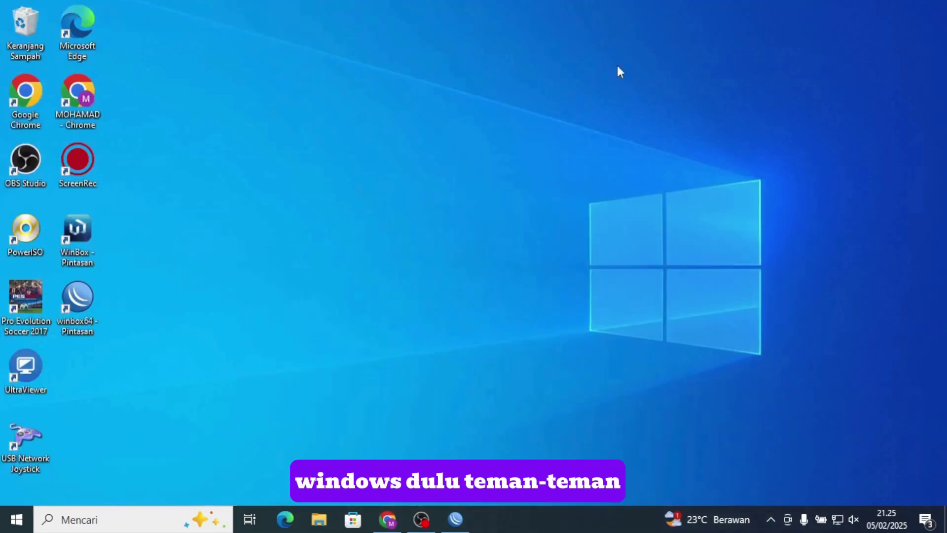
left_click(454, 520)
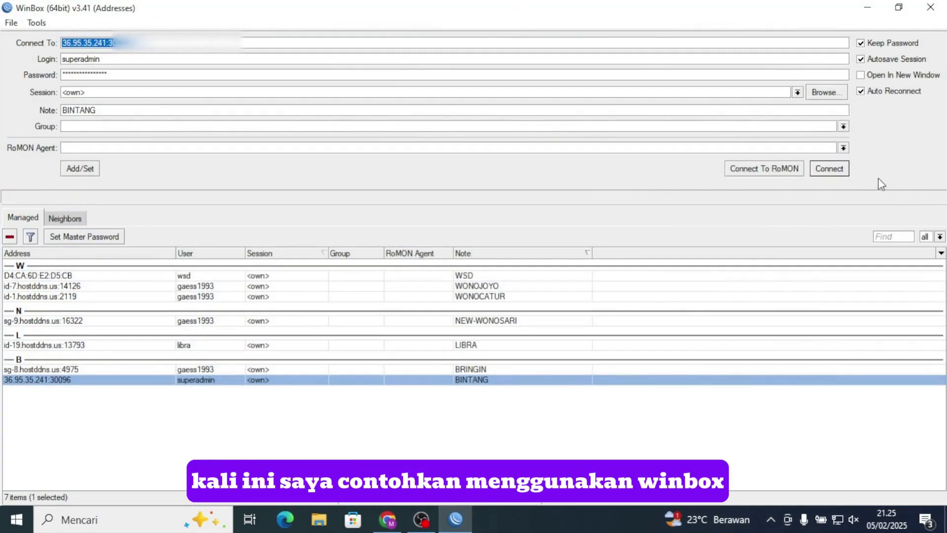
left_click(838, 170)
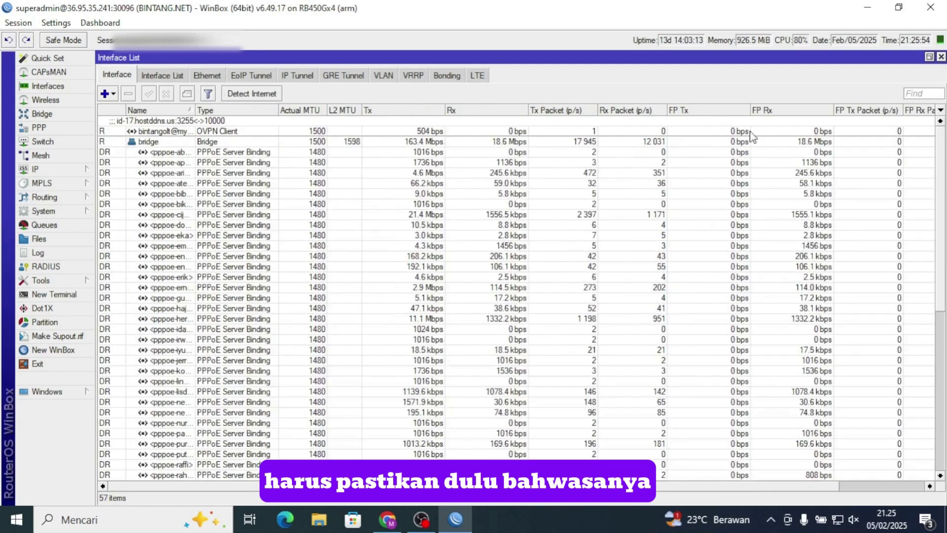
Step: Display the router's hotspot IP bindings at full size in place of the interface list and select the OLT-AUX binding
left_click(941, 57)
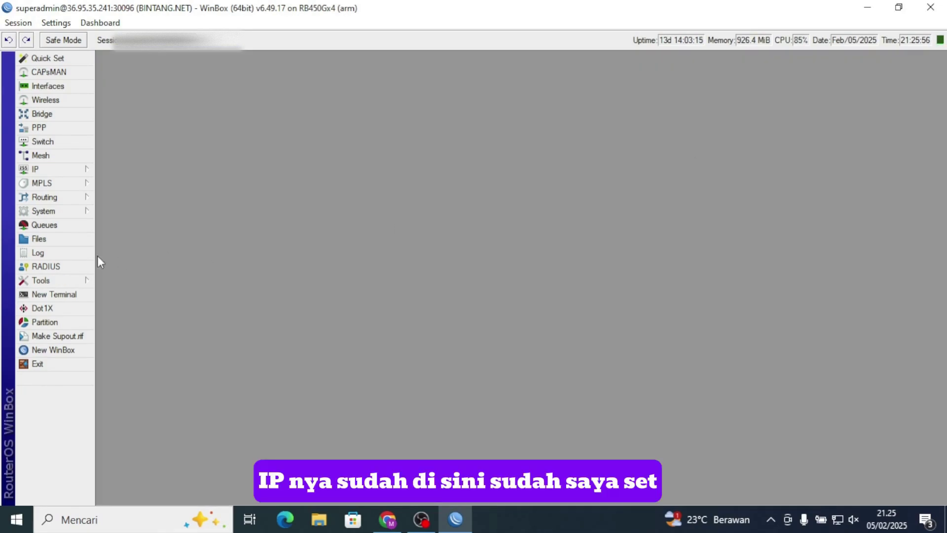
left_click(55, 169)
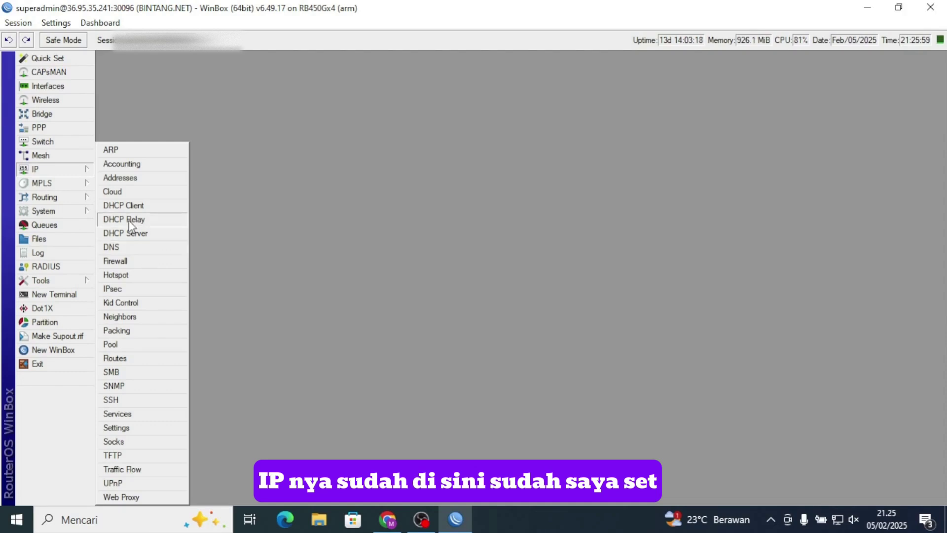
left_click(141, 276)
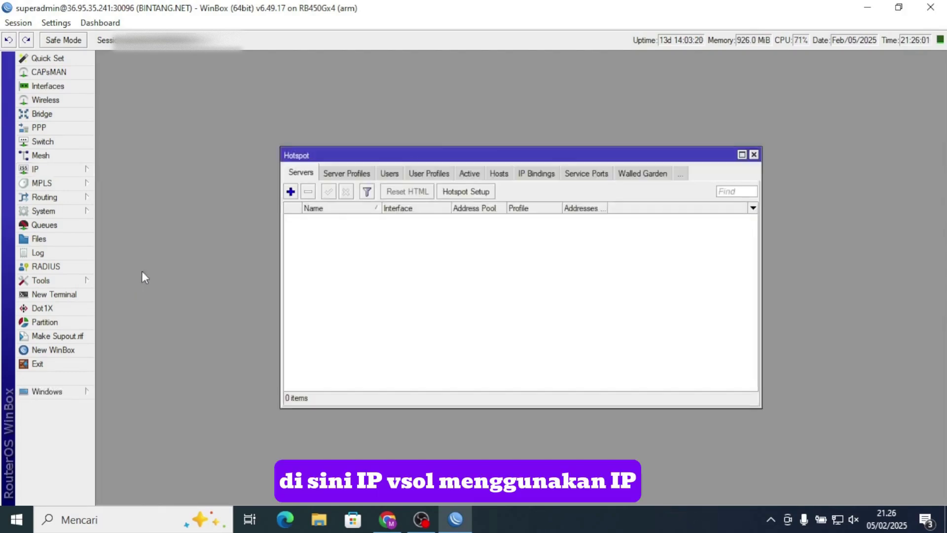
left_click(499, 173)
left_click(445, 172)
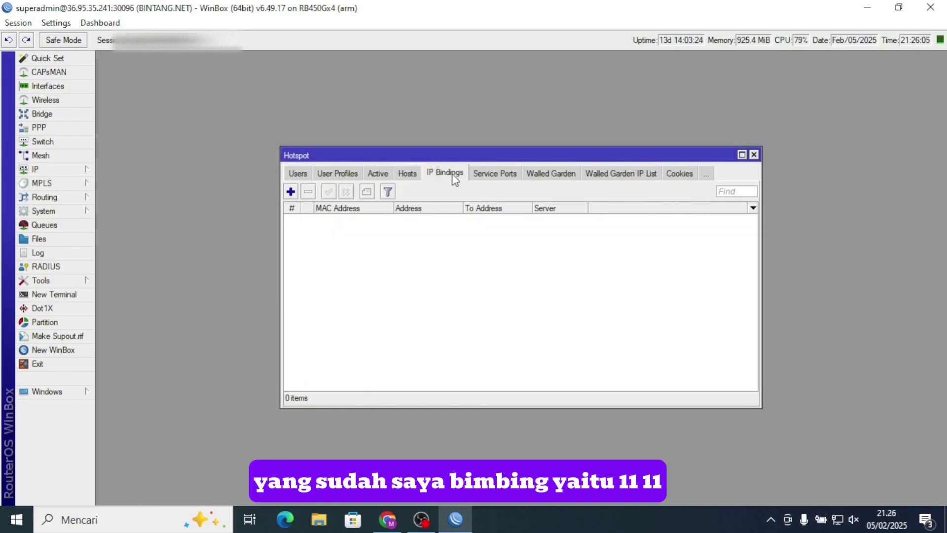
left_click(742, 155)
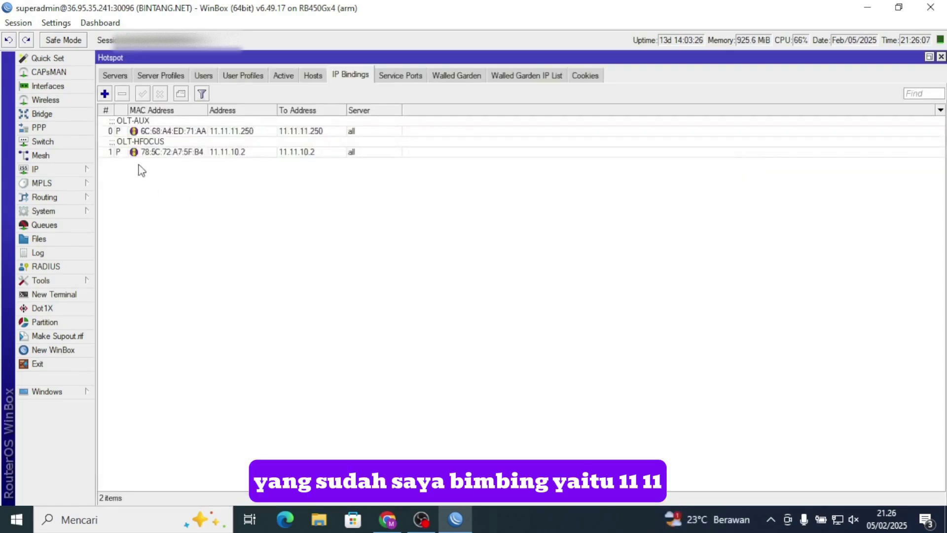
left_click(217, 132)
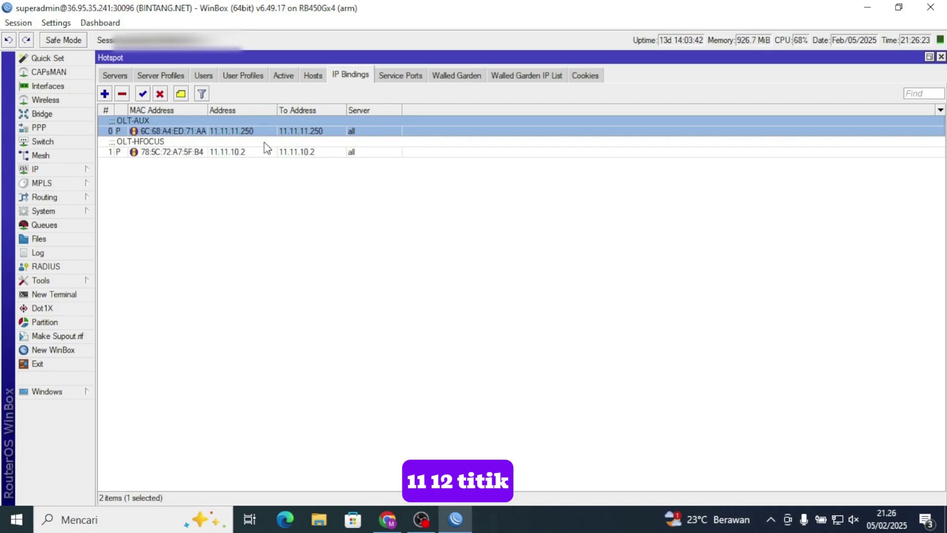
Step: Display the router's IP address list at full size and look through its entries
left_click(57, 168)
left_click(118, 181)
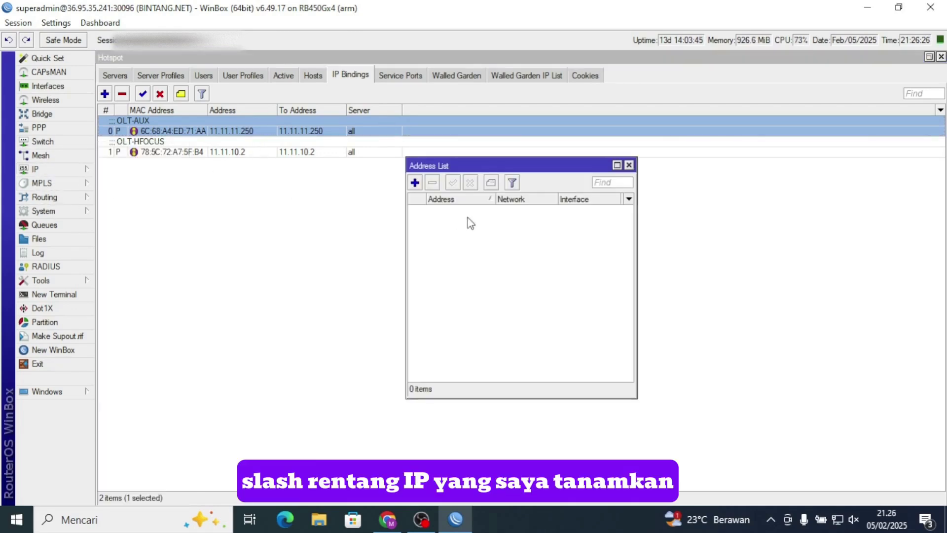
left_click(616, 164)
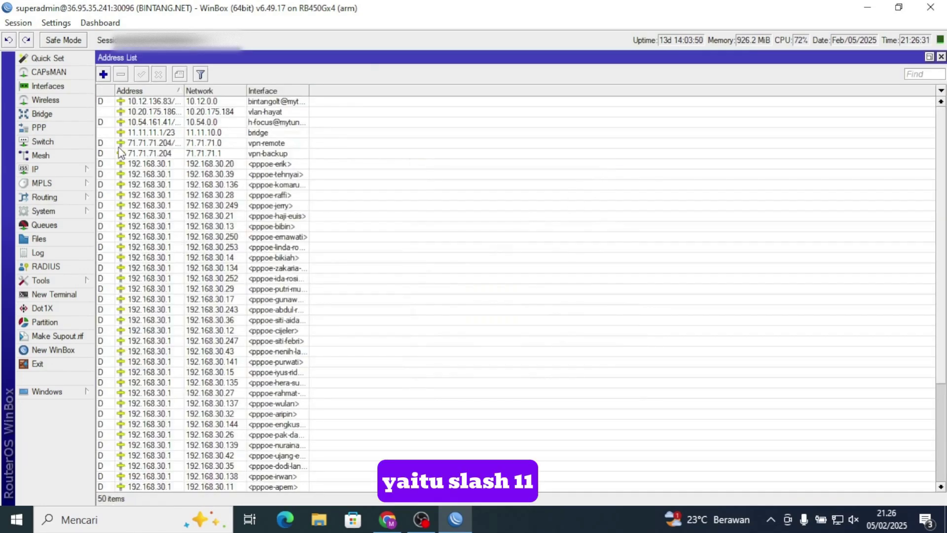
left_click(55, 170)
left_click(128, 178)
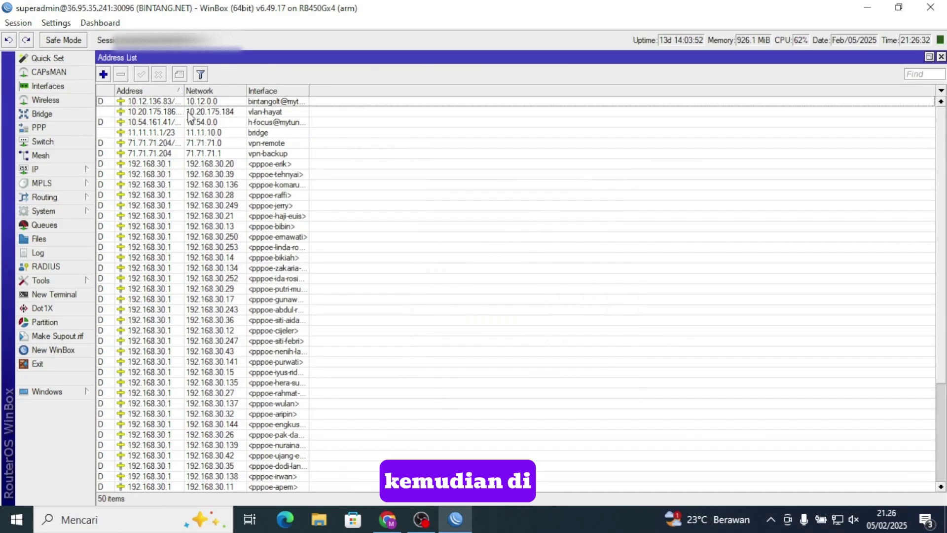
scroll(265, 173, "down", 2)
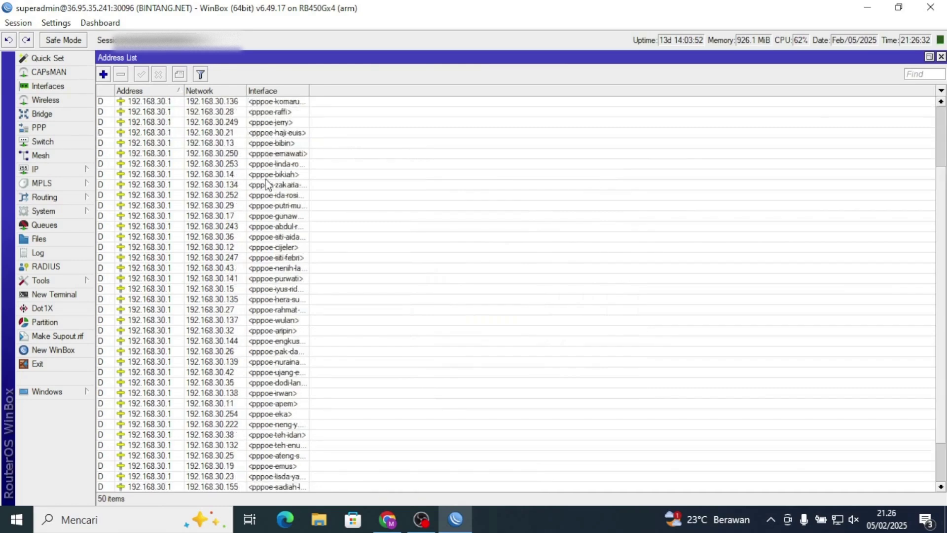
scroll(265, 167, "up", 2)
Step: Inspect the bridge interface's IP address and subnet settings, leaving them as they are, and close the address list
left_click(261, 136)
double_click(260, 137)
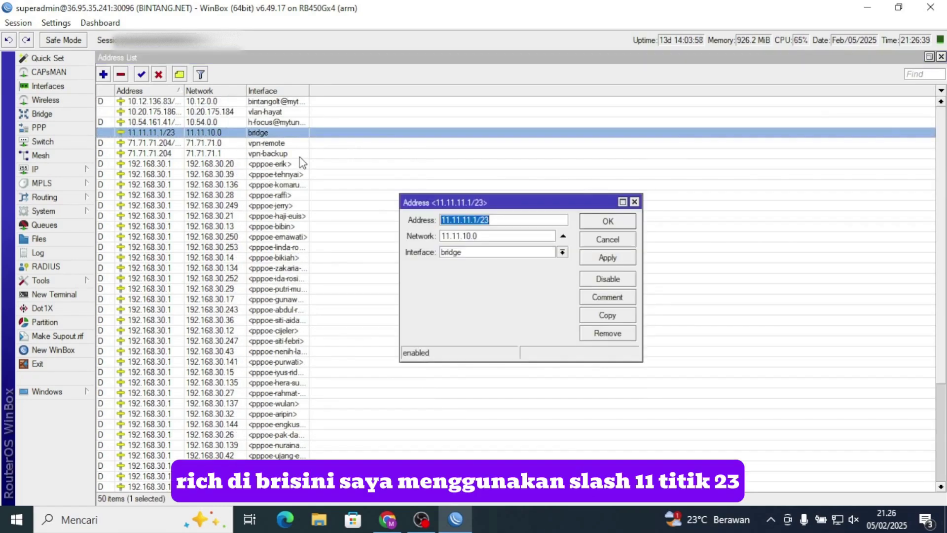
left_click(524, 220)
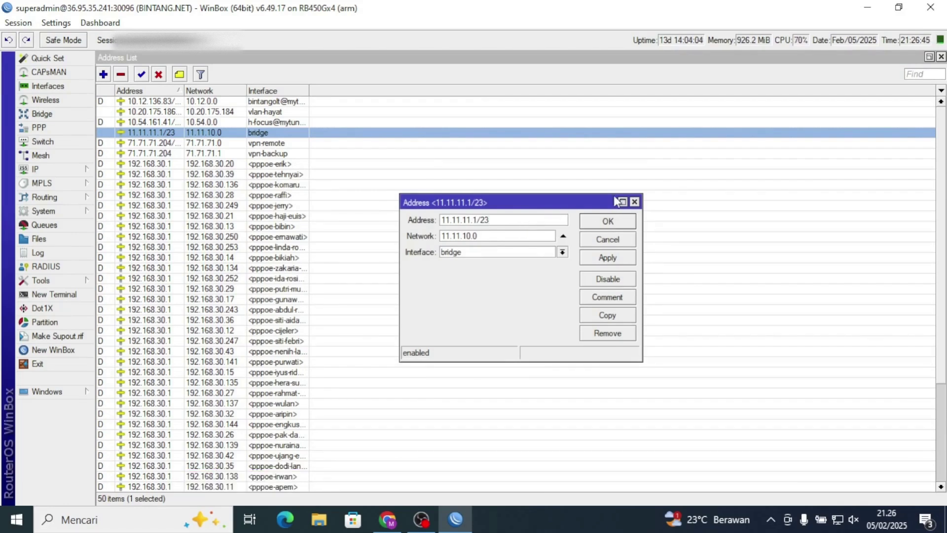
left_click(634, 202)
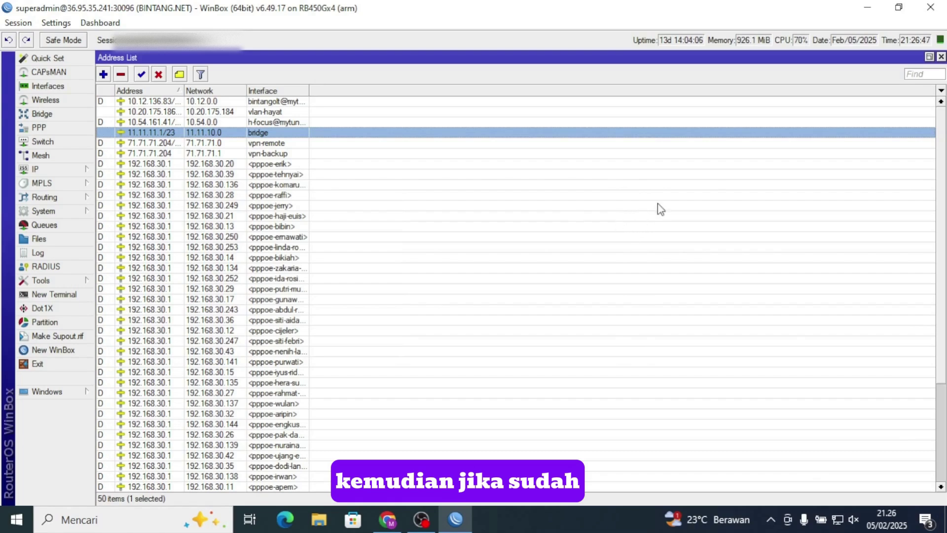
left_click(941, 57)
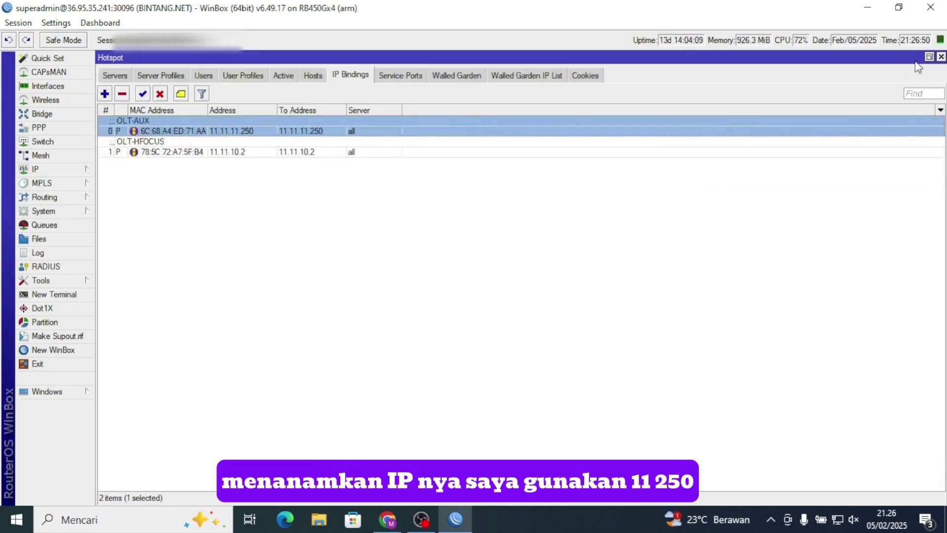
Step: Switch to Chrome, display the V-SOL OLT's gateway setting and select its address for inspection
left_click(389, 519)
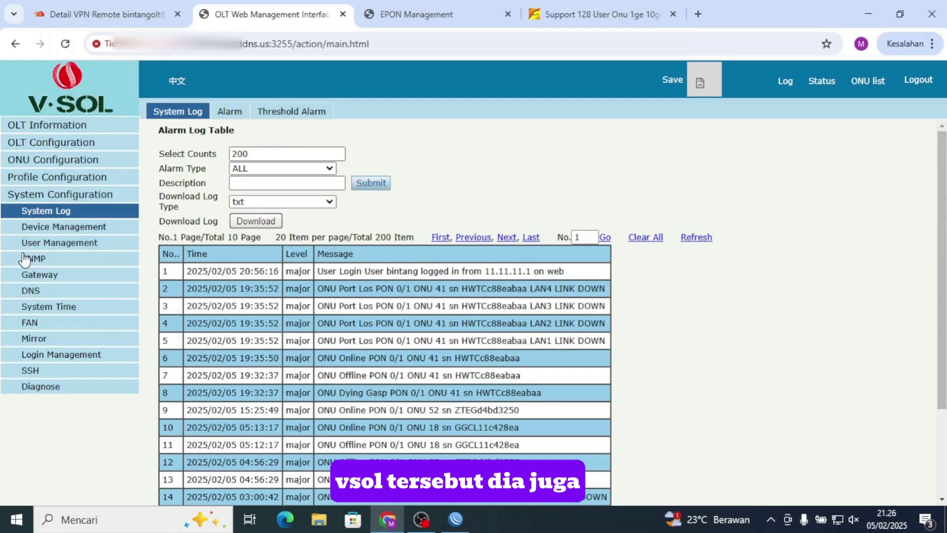
left_click(43, 278)
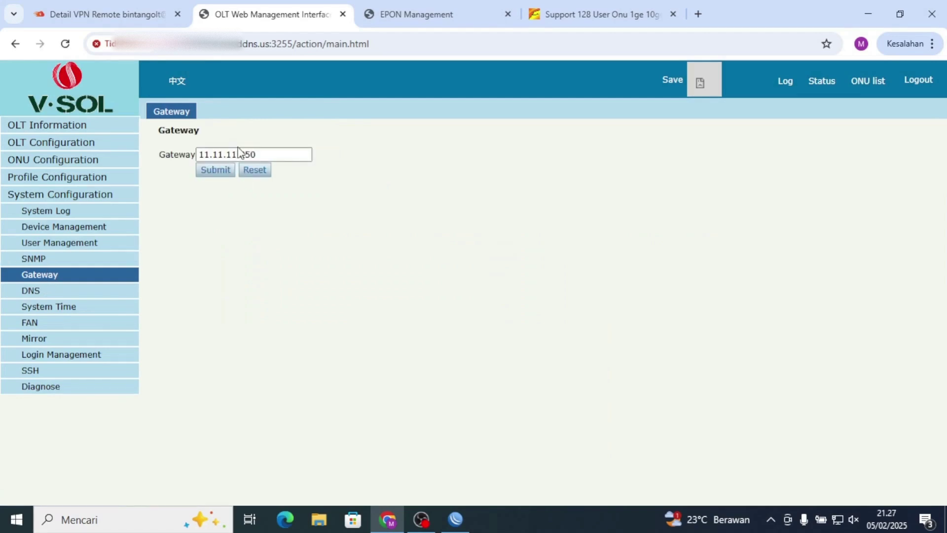
left_click(265, 152)
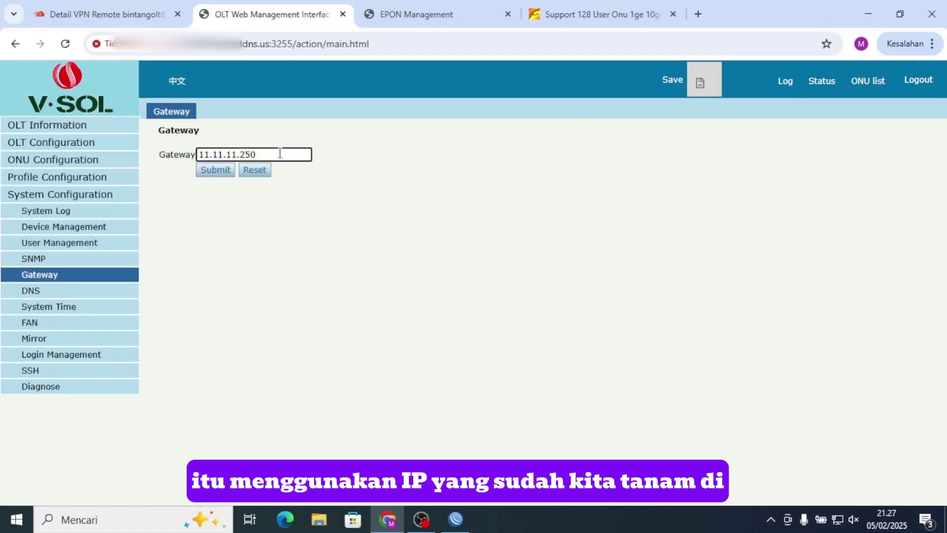
left_click_drag(280, 153, 201, 146)
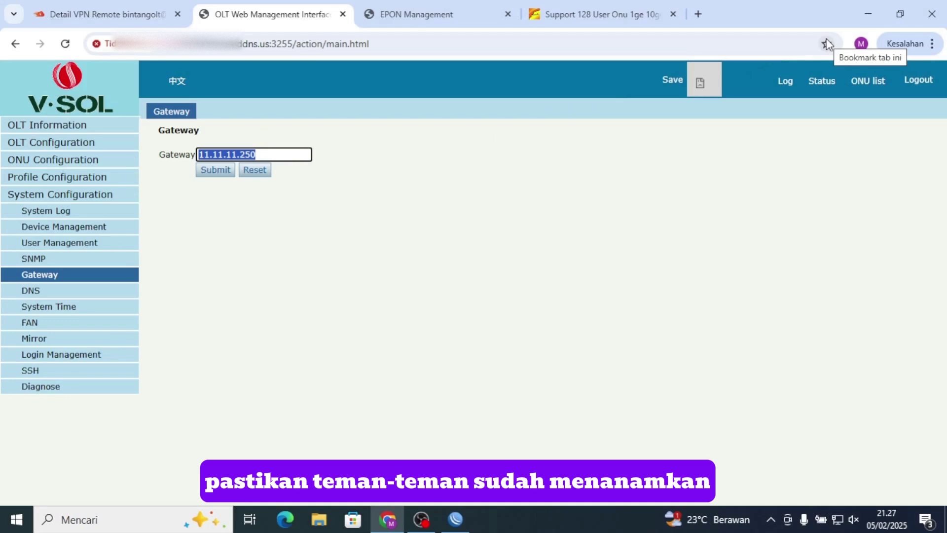
Step: Return to WinBox and inspect the OLT's OVPN client interface, including its dial-out settings and connection status
left_click(855, 13)
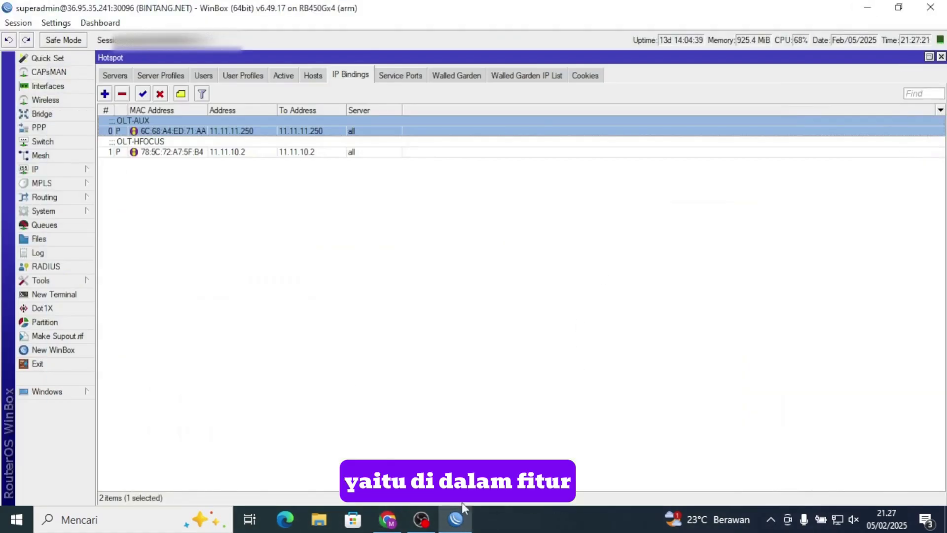
left_click(53, 85)
left_click(159, 131)
double_click(159, 131)
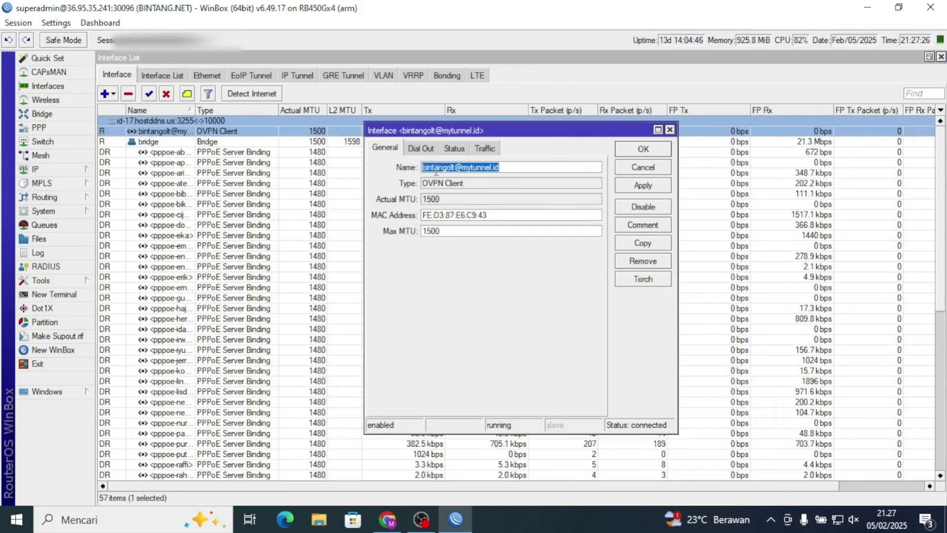
left_click(423, 149)
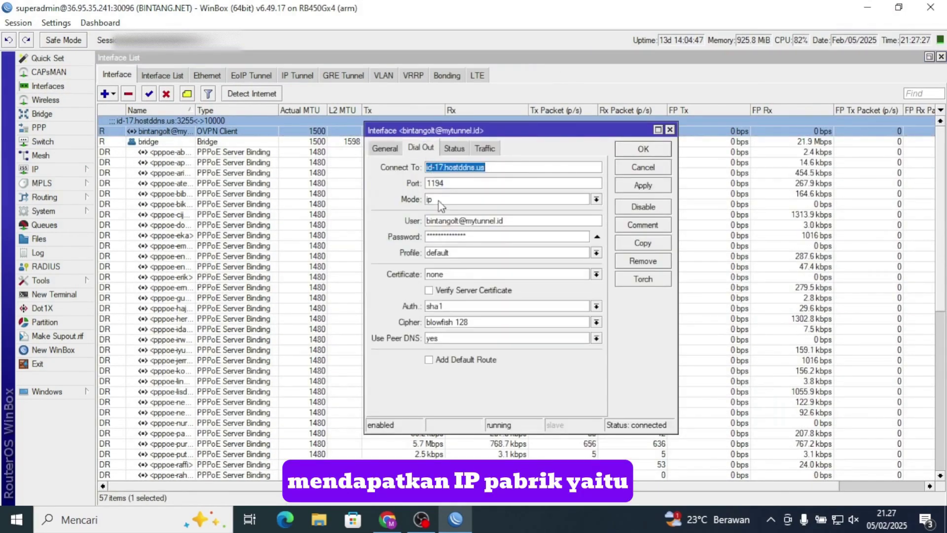
left_click(453, 148)
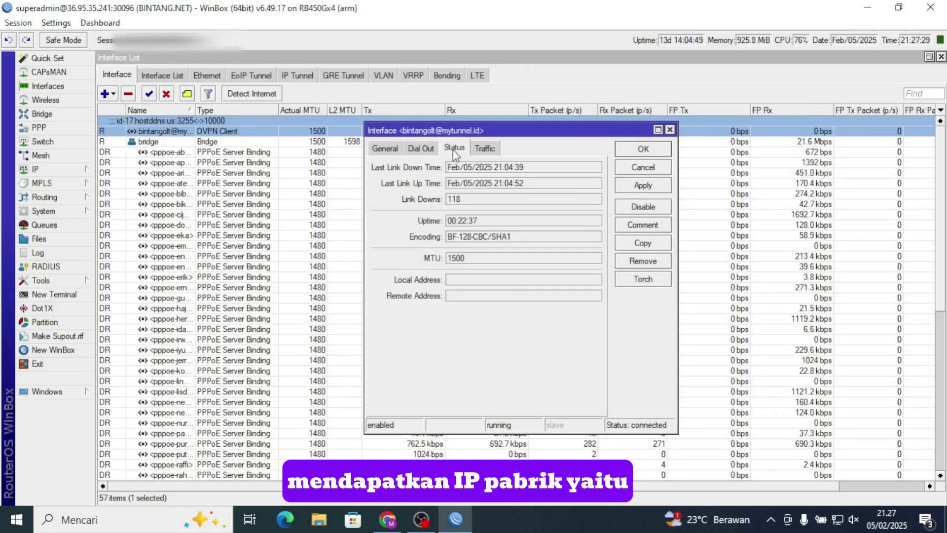
Step: Review the OVPN client's traffic, general and dial-out settings, leaving them as they are, and close its properties
left_click(484, 148)
left_click(384, 149)
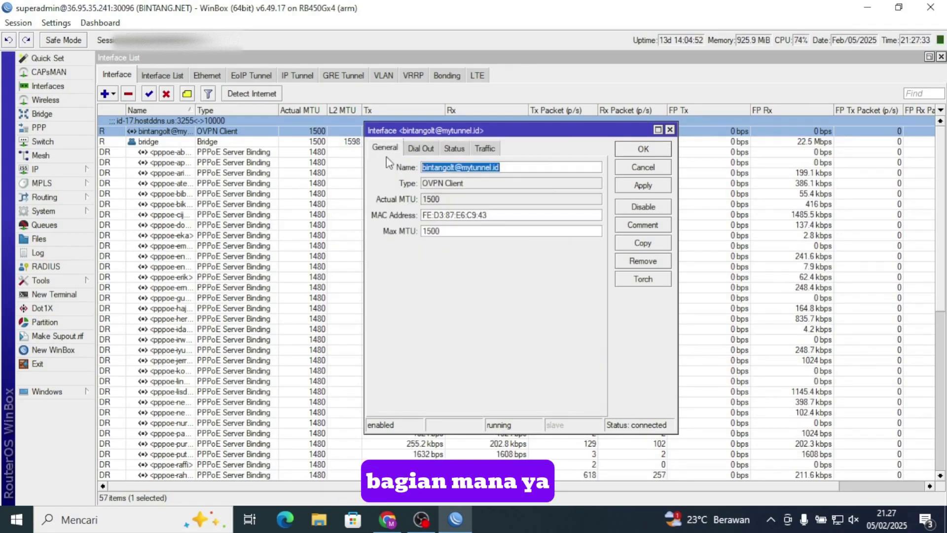
left_click(423, 148)
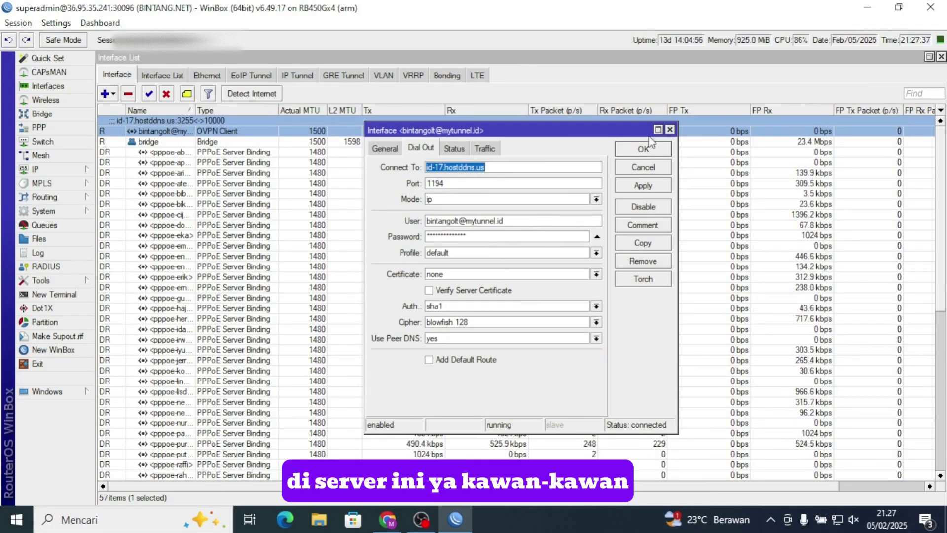
left_click(670, 131)
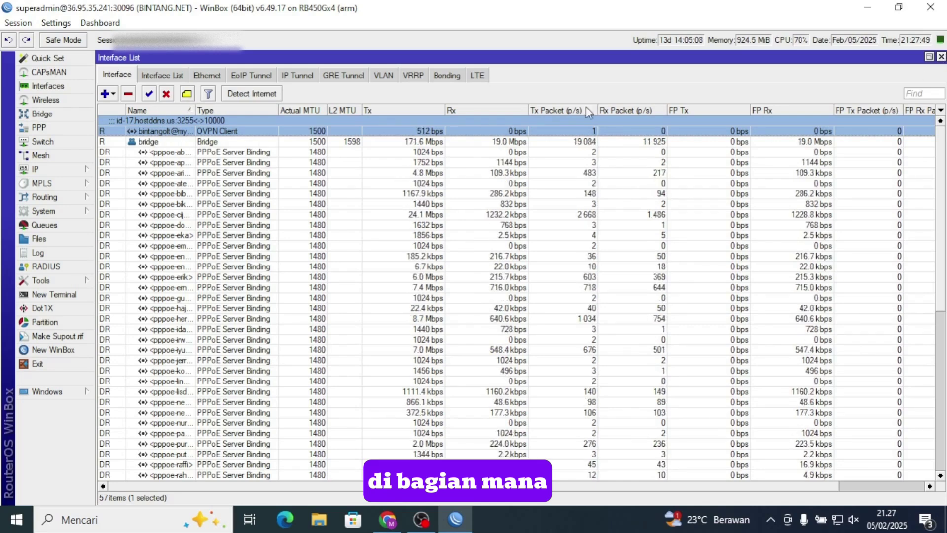
Step: Switch to Chrome, display the VPN remote account's detail page and select its VPN IP address for inspection
left_click(387, 519)
left_click(116, 3)
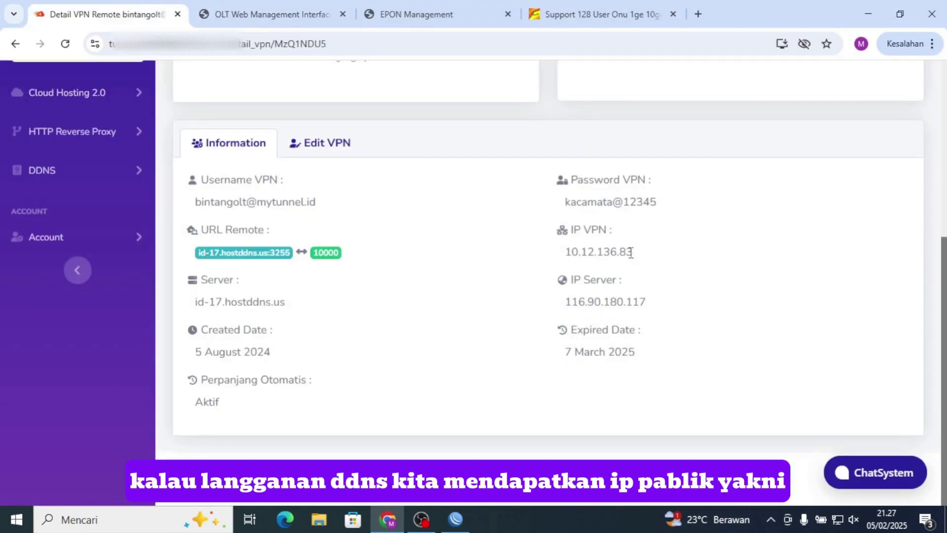
left_click_drag(635, 254, 567, 255)
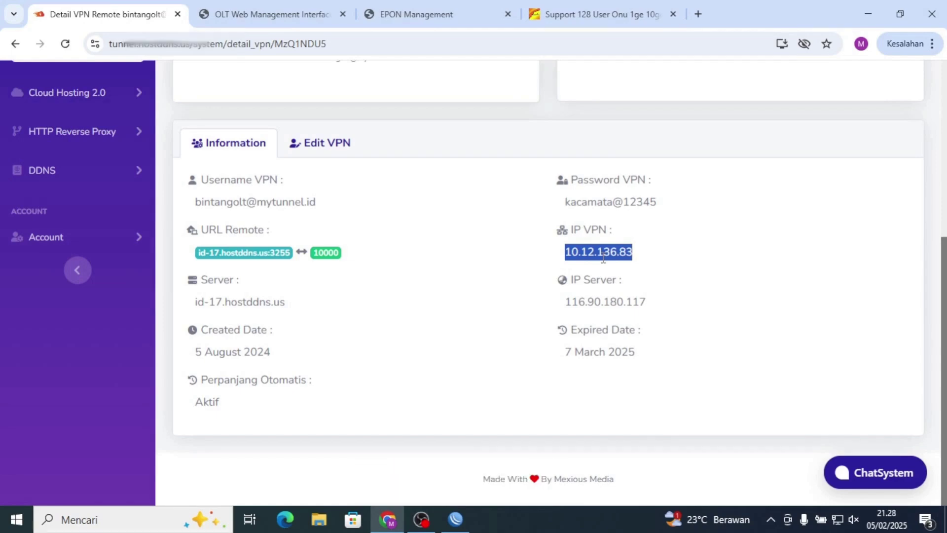
Step: Return to WinBox, examine the OLT's OVPN client status, dial-out user, server address and traffic, and close its properties
left_click(454, 519)
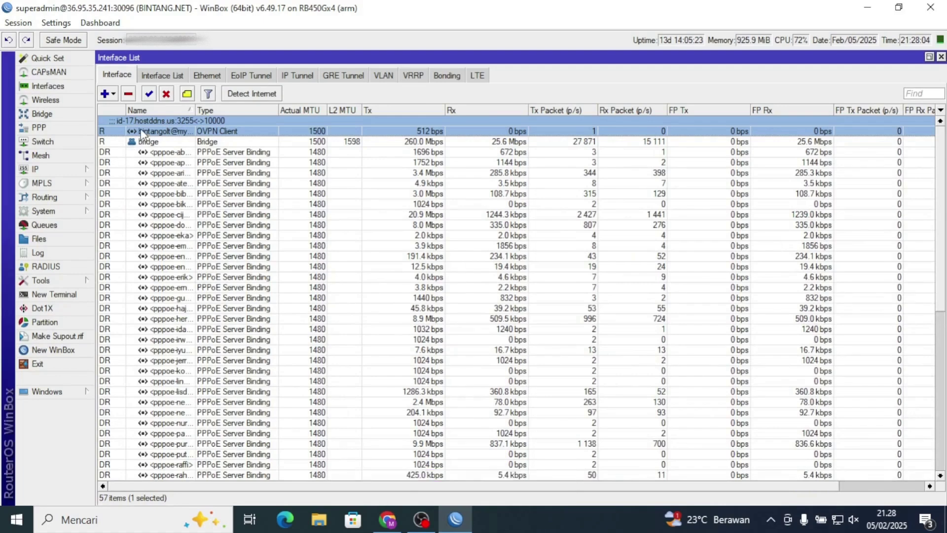
double_click(141, 131)
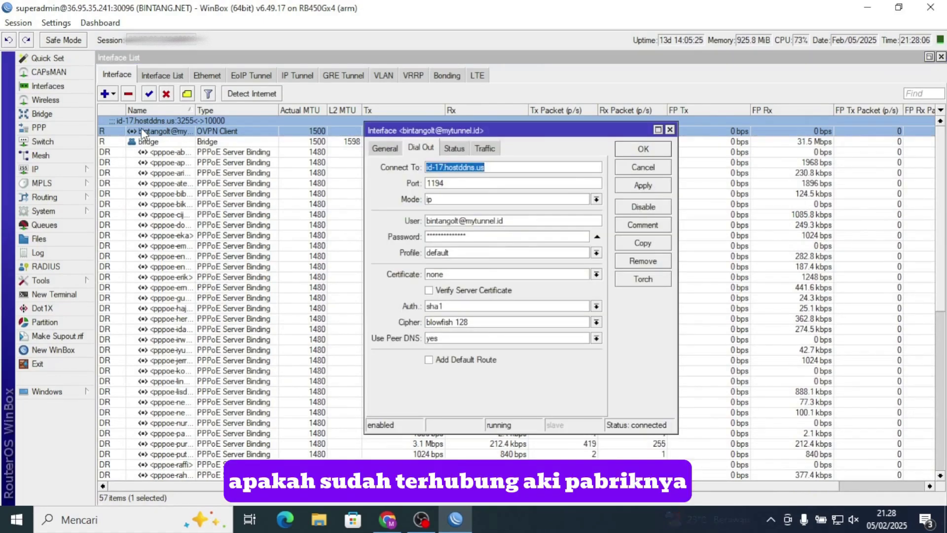
left_click(452, 149)
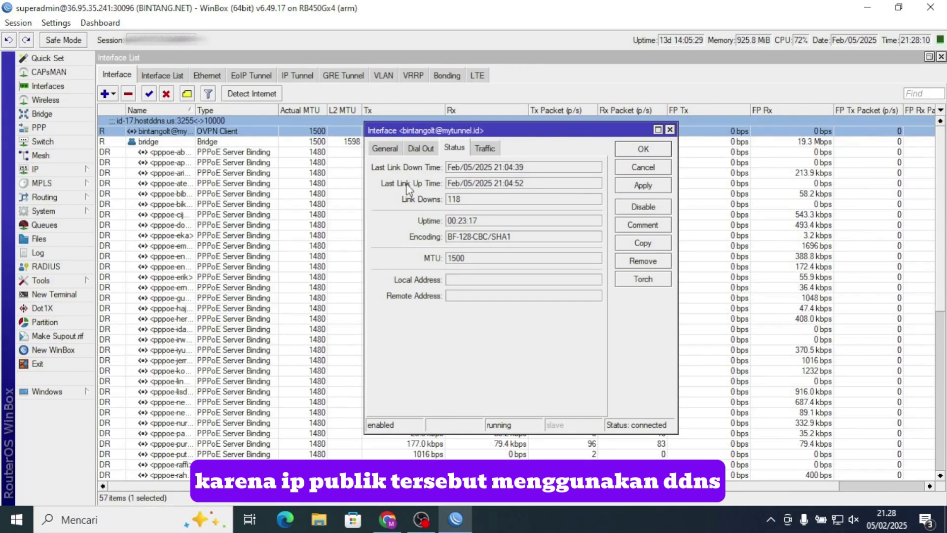
left_click(386, 150)
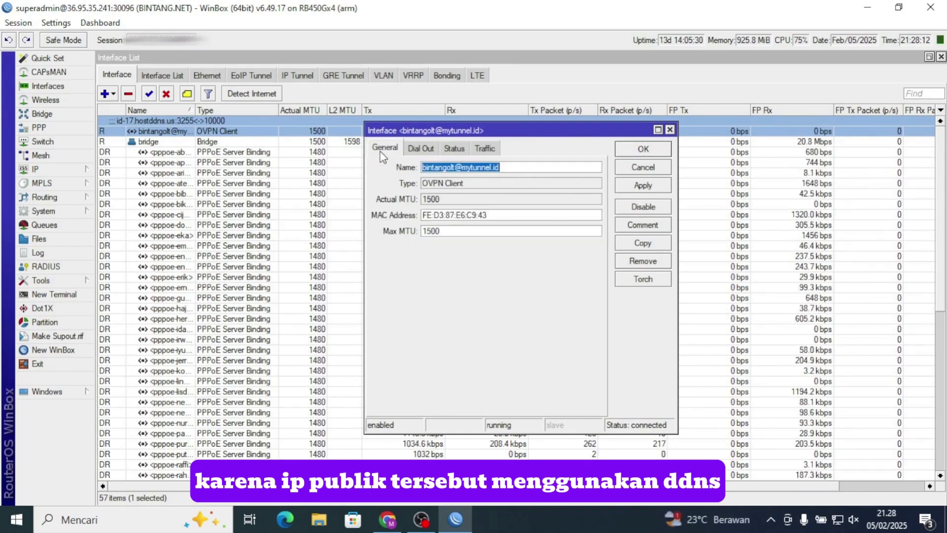
left_click(421, 148)
left_click_drag(509, 220, 420, 219)
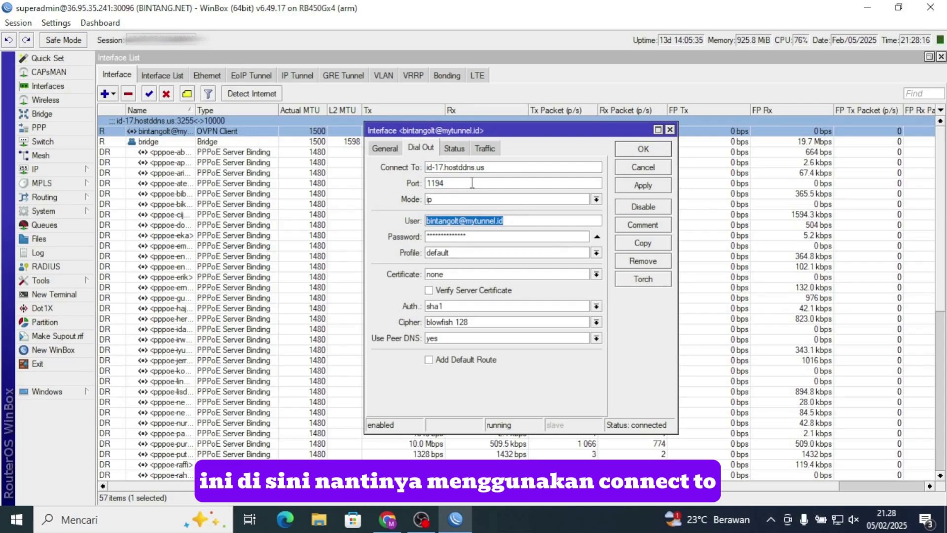
left_click_drag(499, 167, 427, 182)
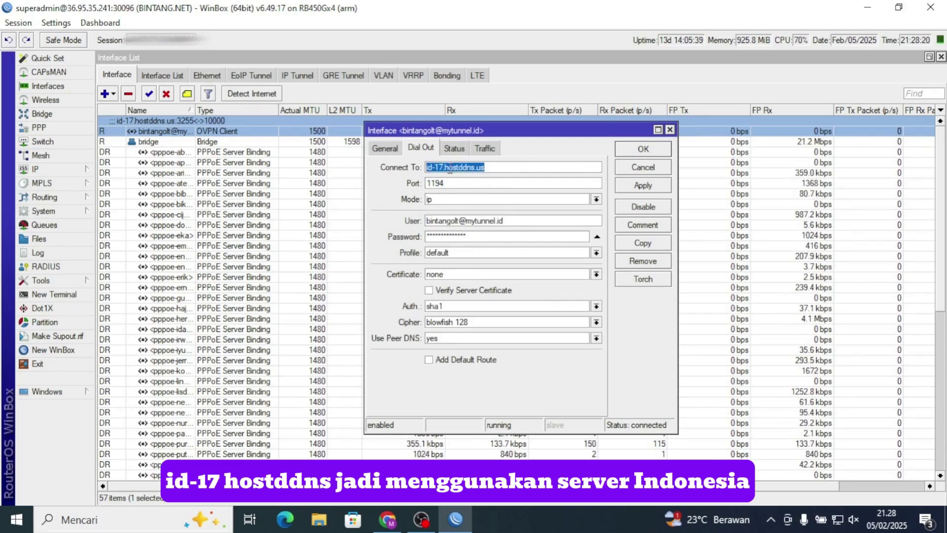
left_click(485, 149)
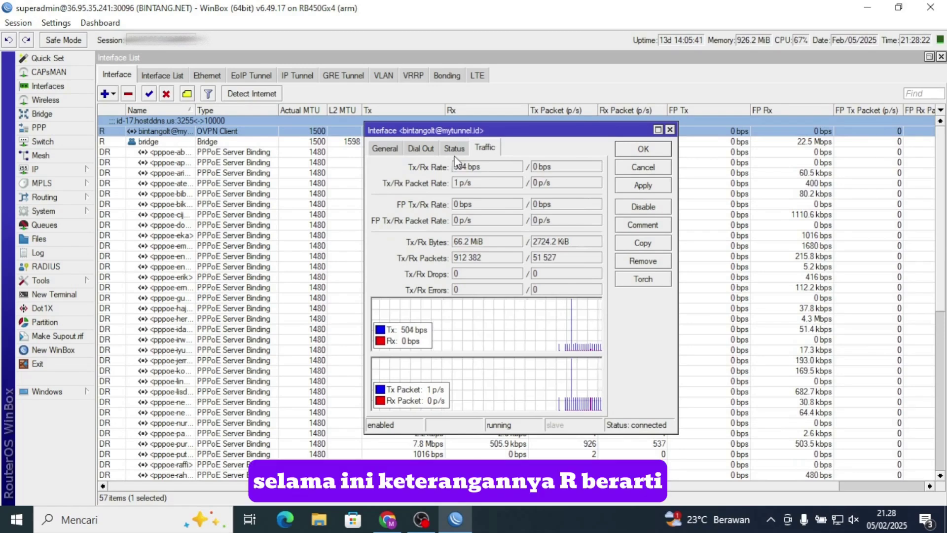
left_click(454, 149)
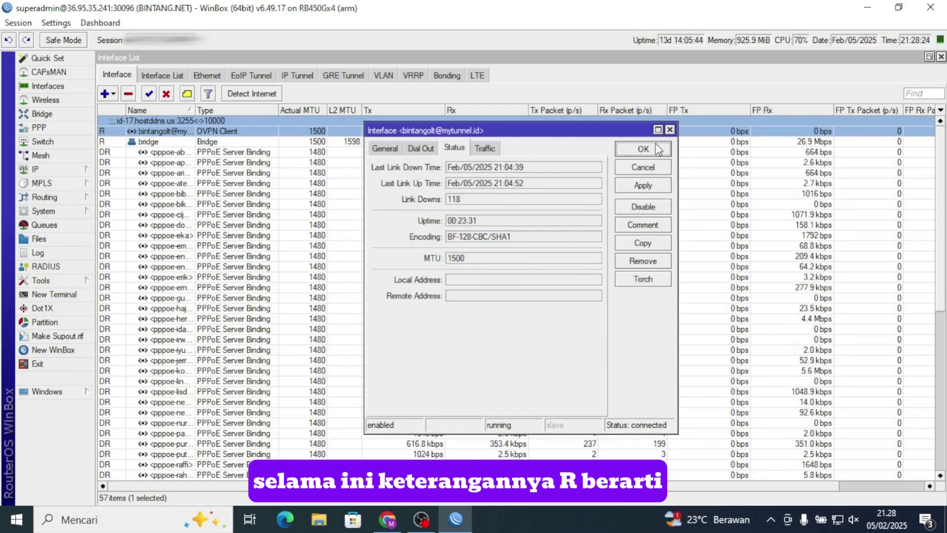
left_click(670, 130)
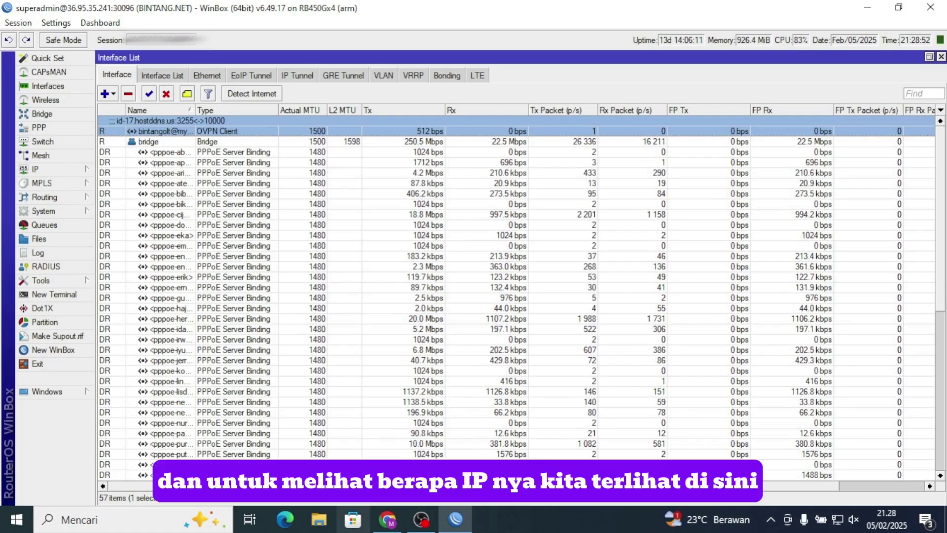
Step: Switch to Chrome and copy the VPN IP address 10.12.136.83 from the VPN account's information
left_click(394, 525)
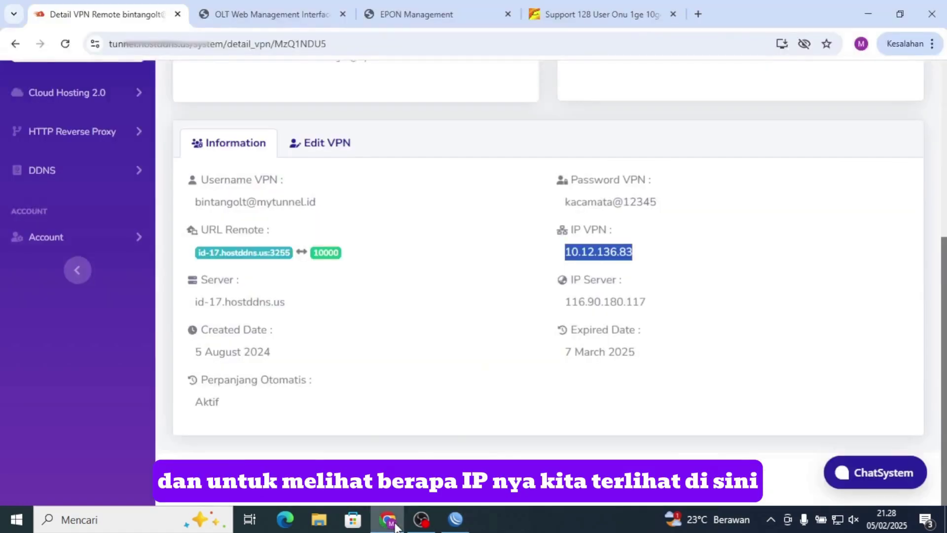
left_click(594, 257)
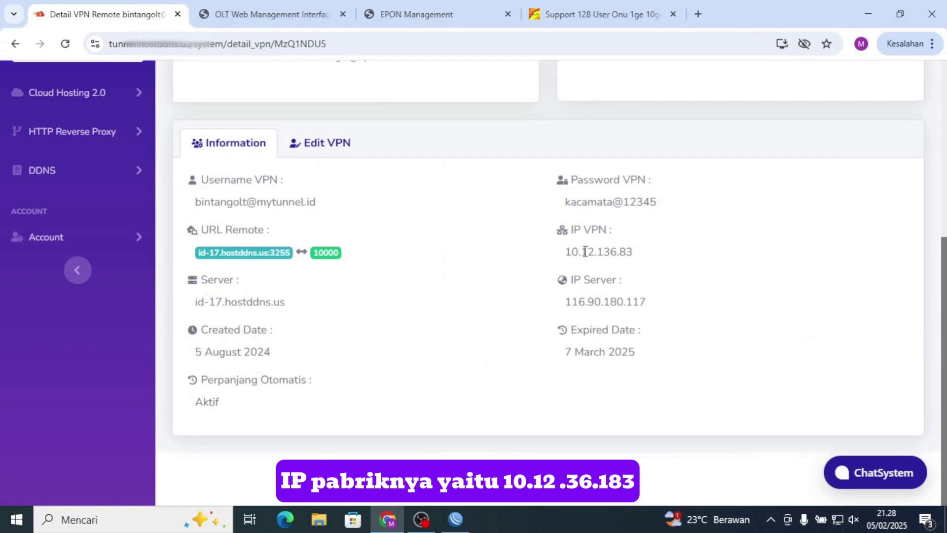
left_click_drag(648, 256, 566, 252)
right_click(574, 254)
left_click(597, 268)
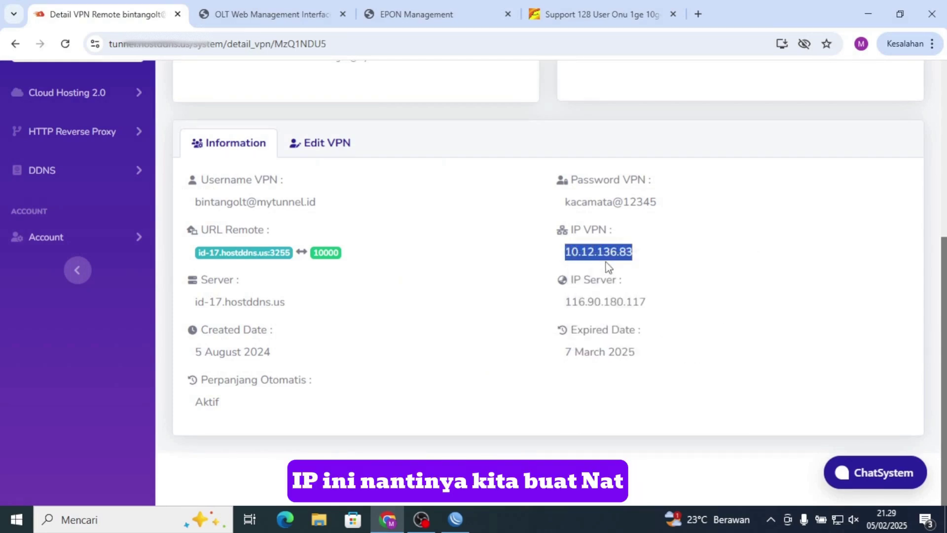
Step: Return to WinBox, close the interface list and Hotspot windows, and display the firewall's NAT rules
left_click(880, 4)
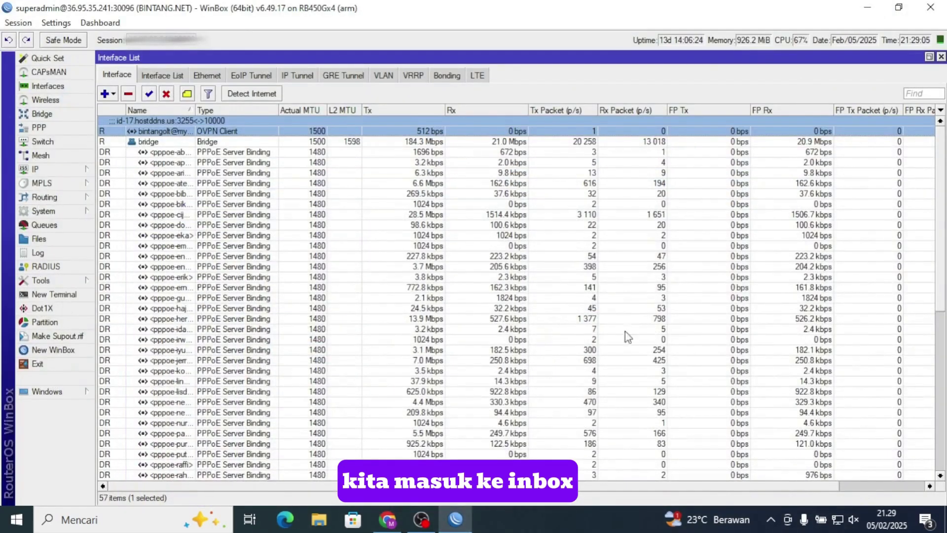
left_click(941, 57)
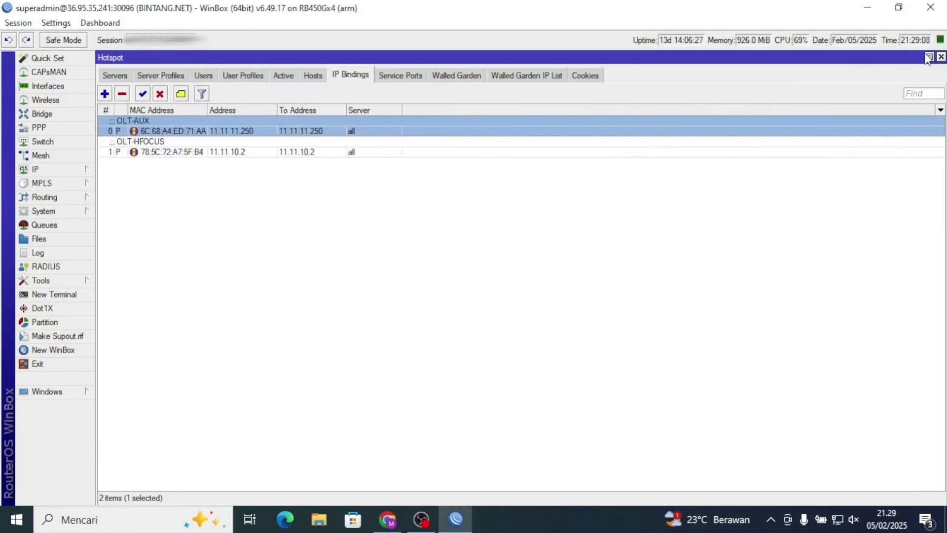
left_click(941, 57)
left_click(28, 170)
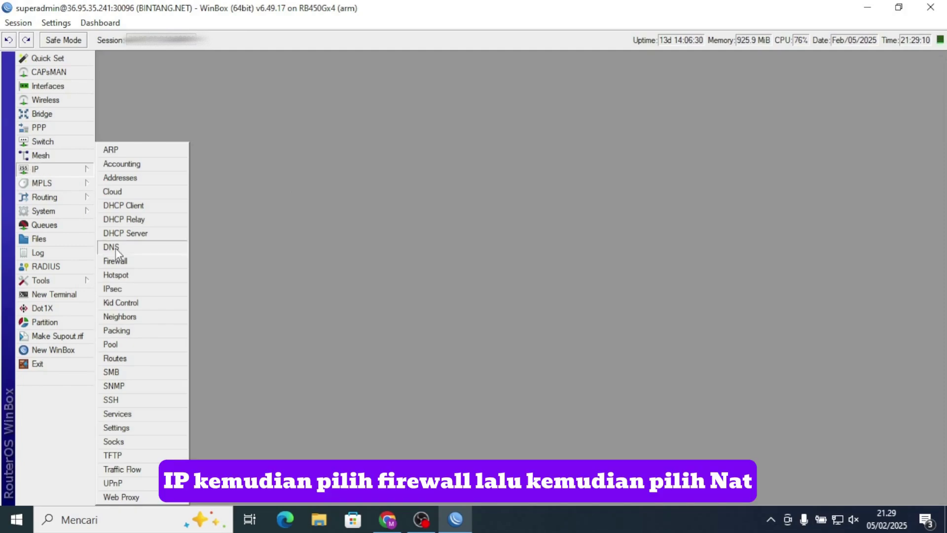
left_click(121, 258)
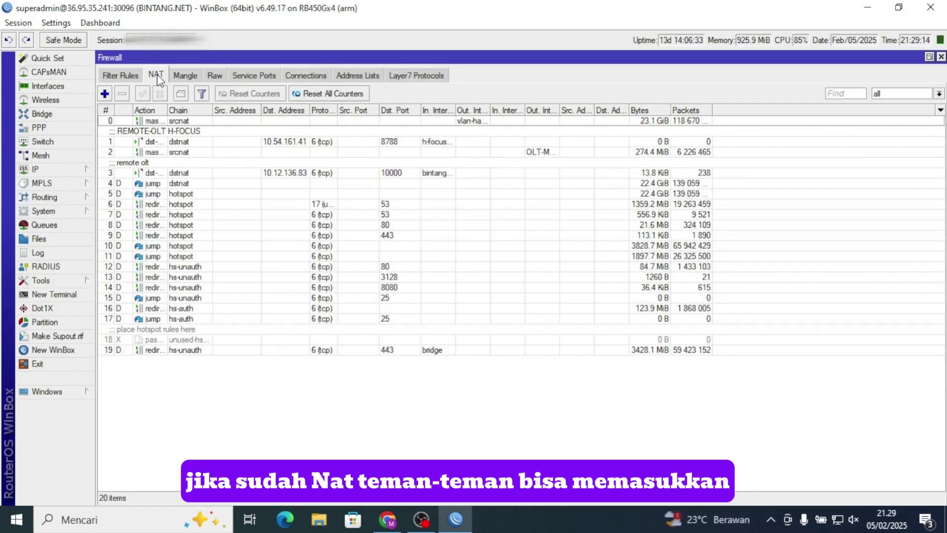
Step: Inspect the destination address of the REMOTE-OLT H-FOCUS dstnat rule and close the rule without changes
double_click(178, 142)
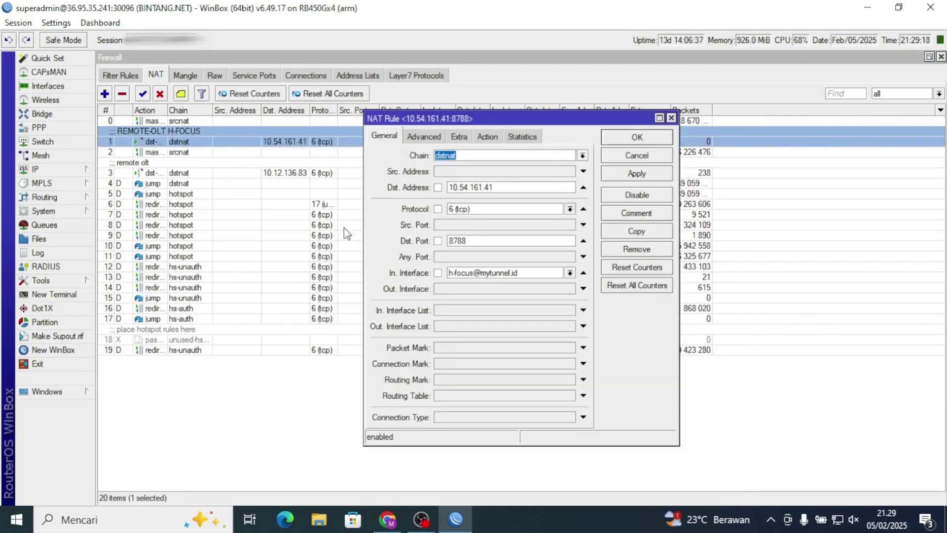
left_click(503, 188)
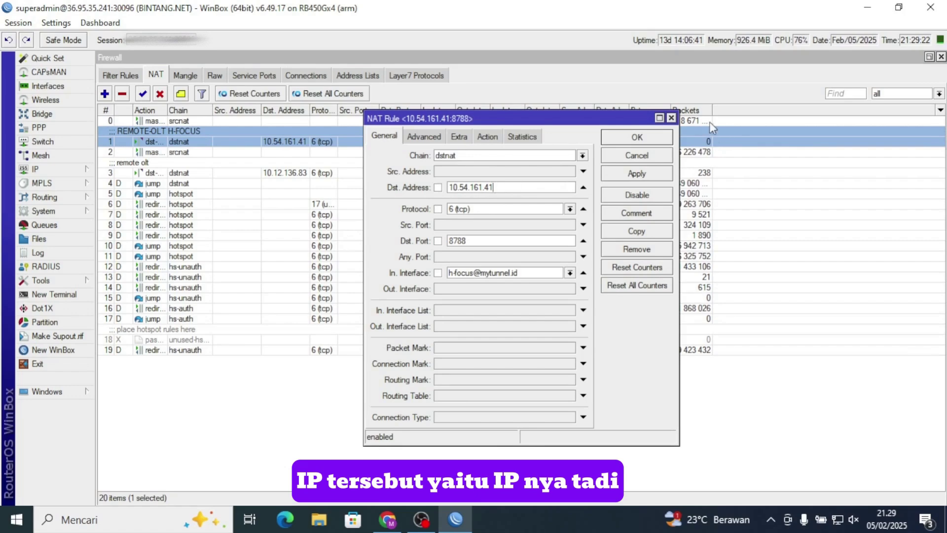
left_click(672, 118)
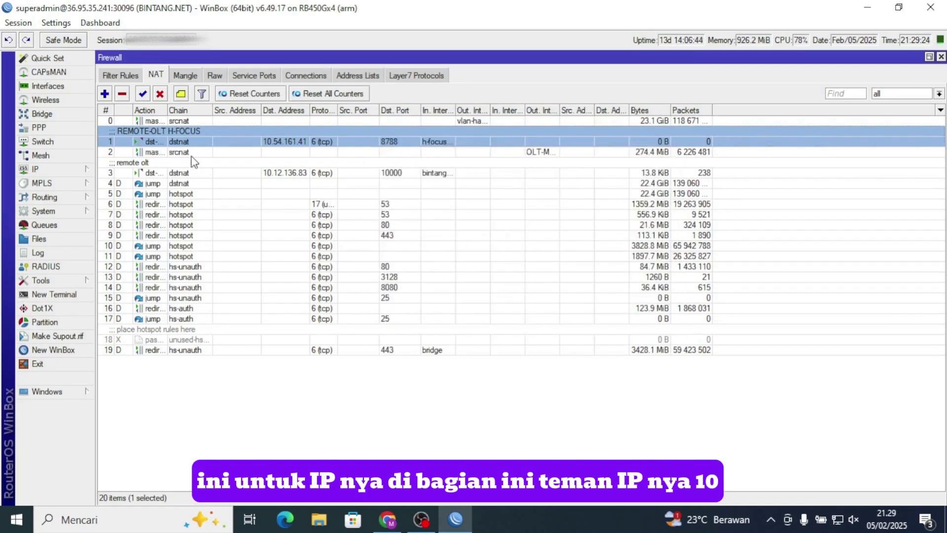
Step: Open the "remote olt" dstnat rule and compare its destination address with the VPN IP shown in Chrome
double_click(189, 173)
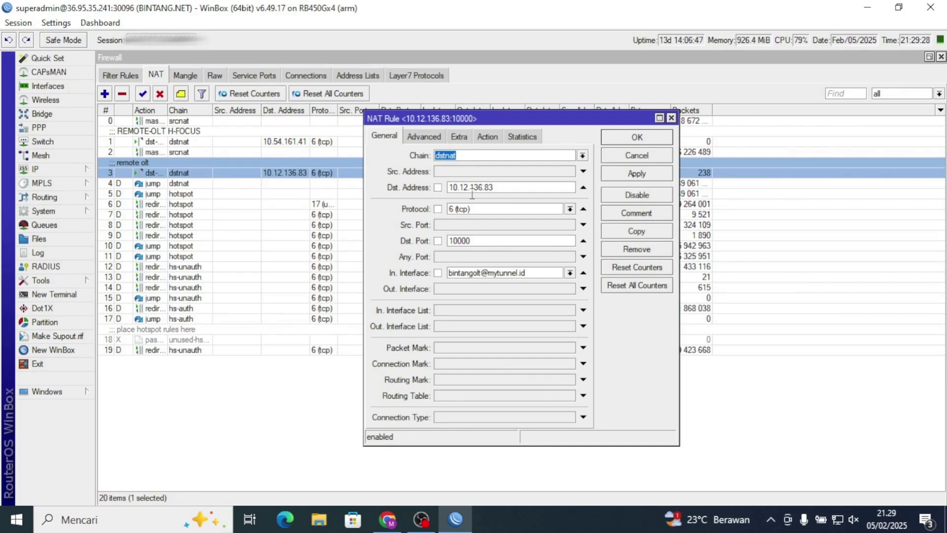
left_click(388, 518)
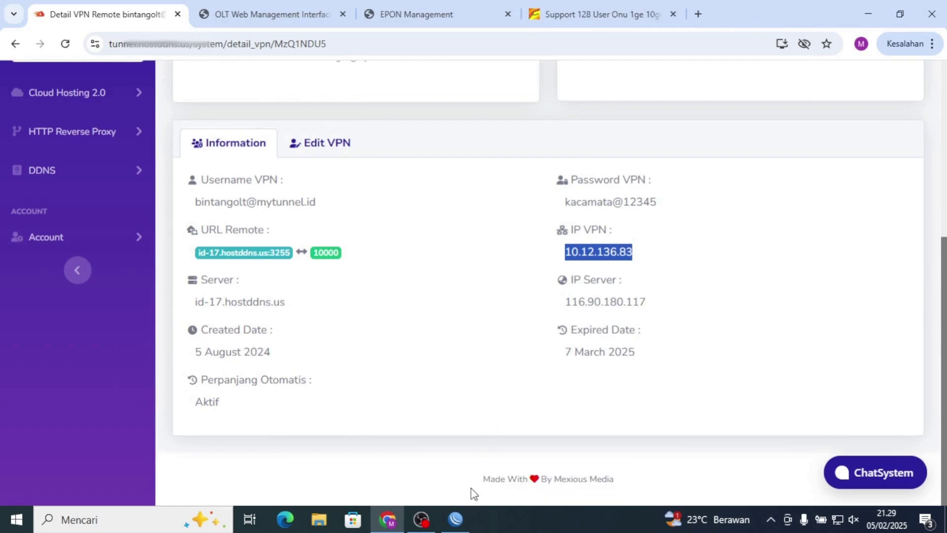
left_click(455, 518)
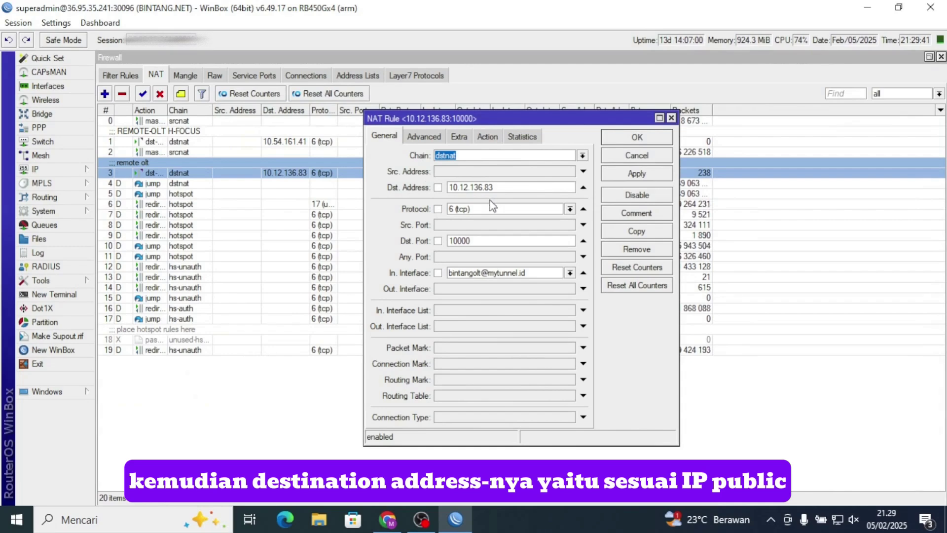
left_click_drag(470, 189, 440, 174)
left_click(498, 185)
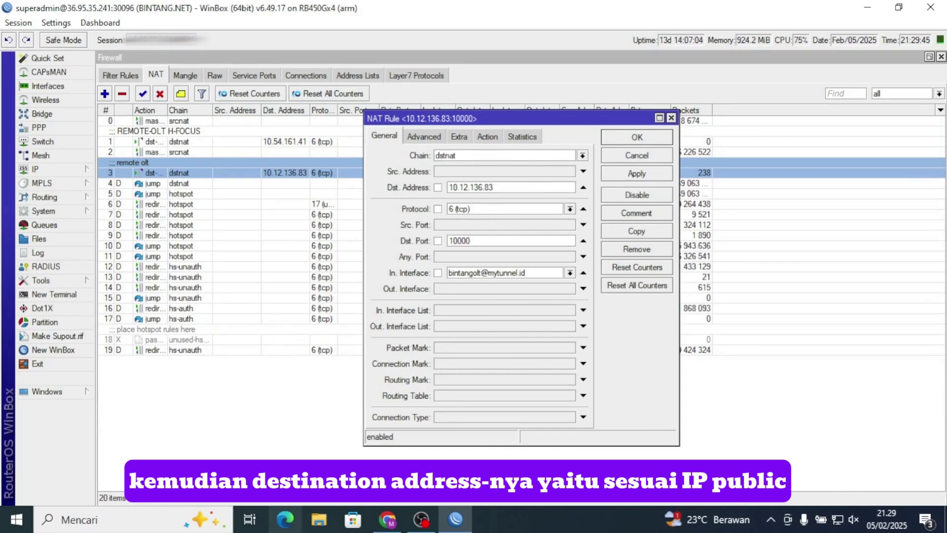
left_click(388, 519)
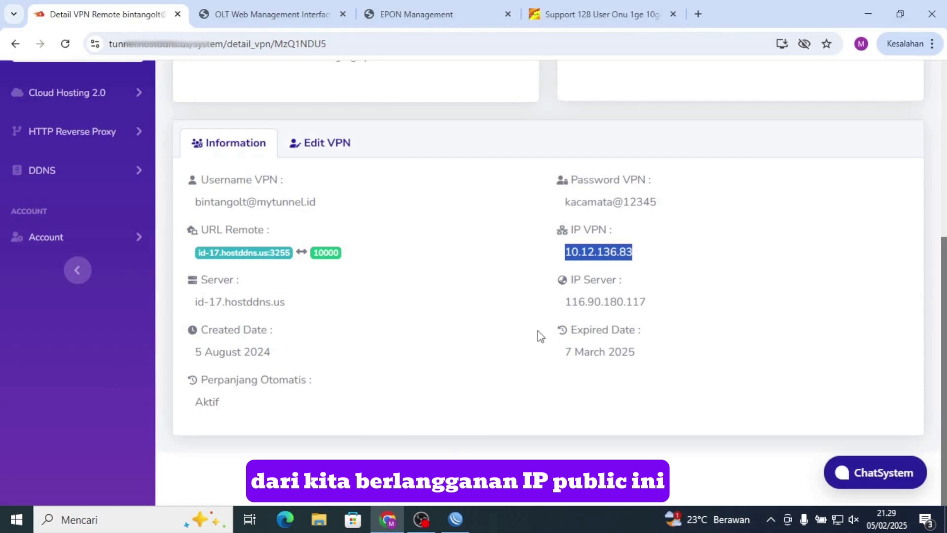
left_click(589, 255)
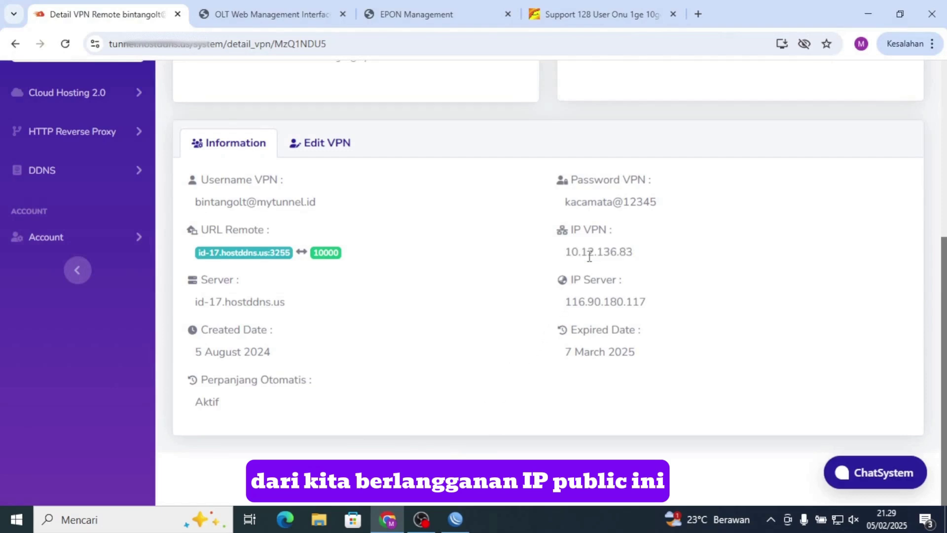
left_click(453, 519)
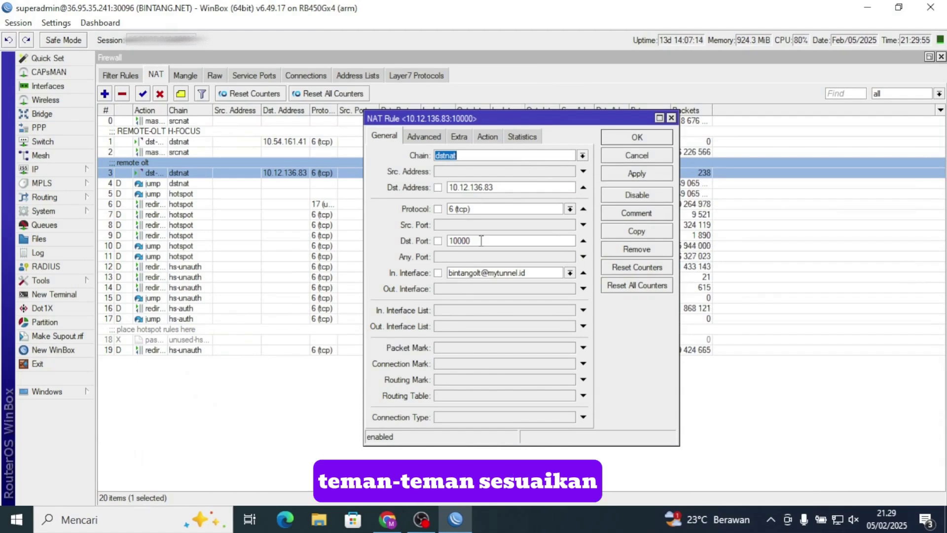
Step: Switch to Chrome, open the VPN account's edit form and inspect its port for remote, leaving the value as it is
left_click(390, 520)
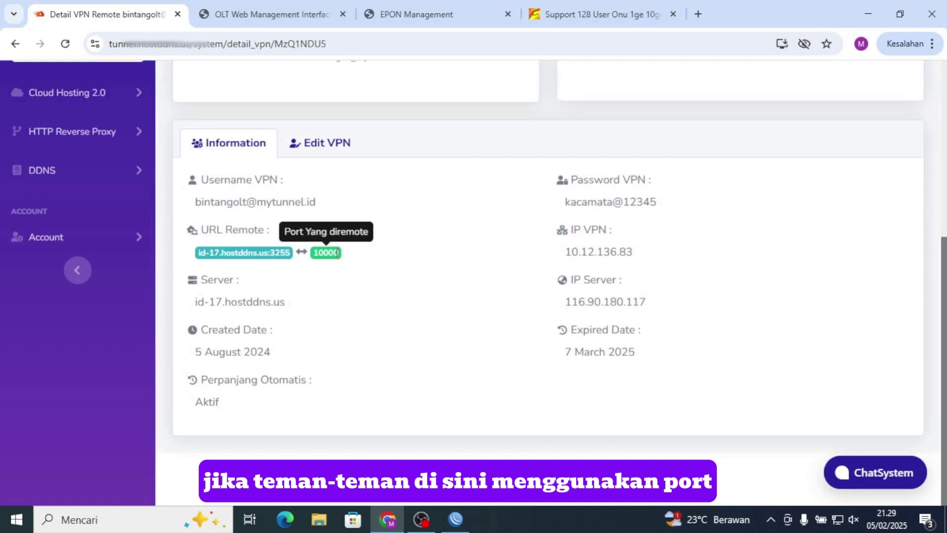
left_click(323, 145)
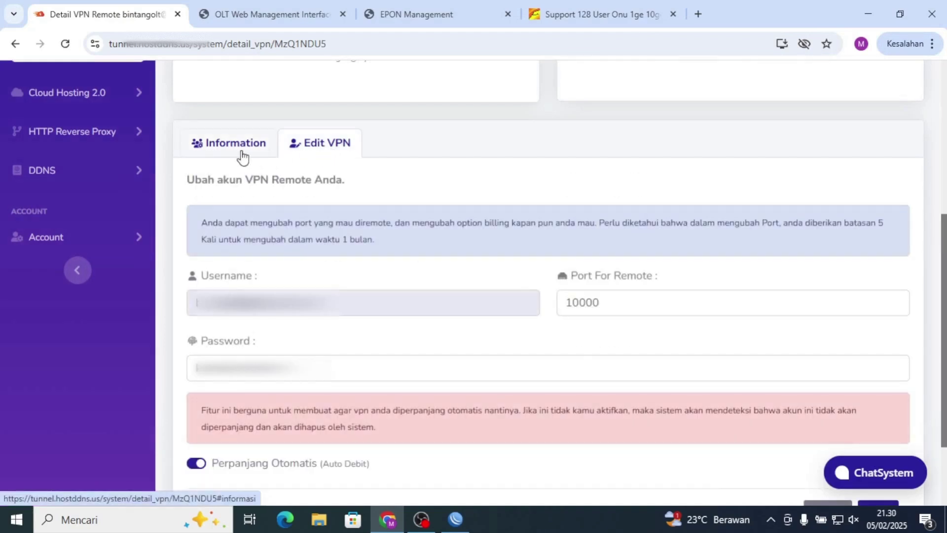
left_click_drag(628, 303, 563, 302)
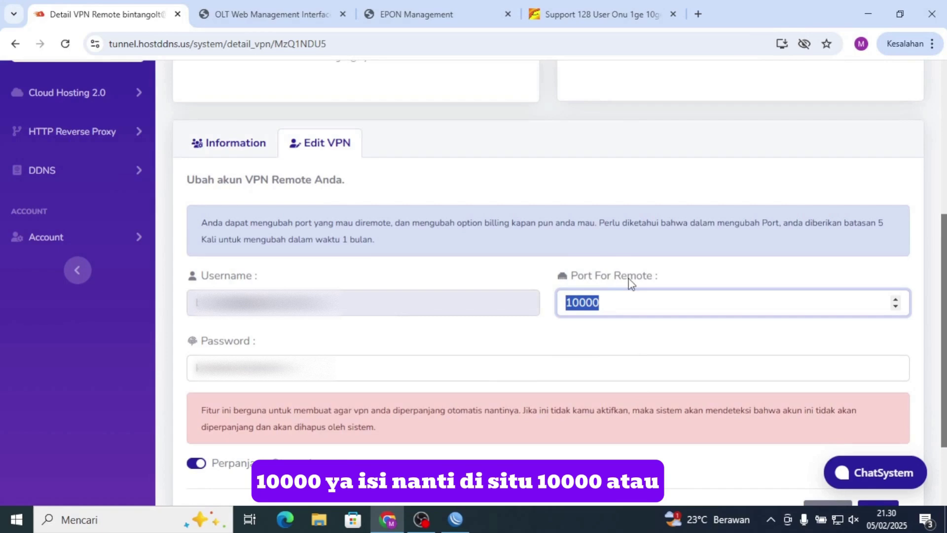
left_click(635, 303)
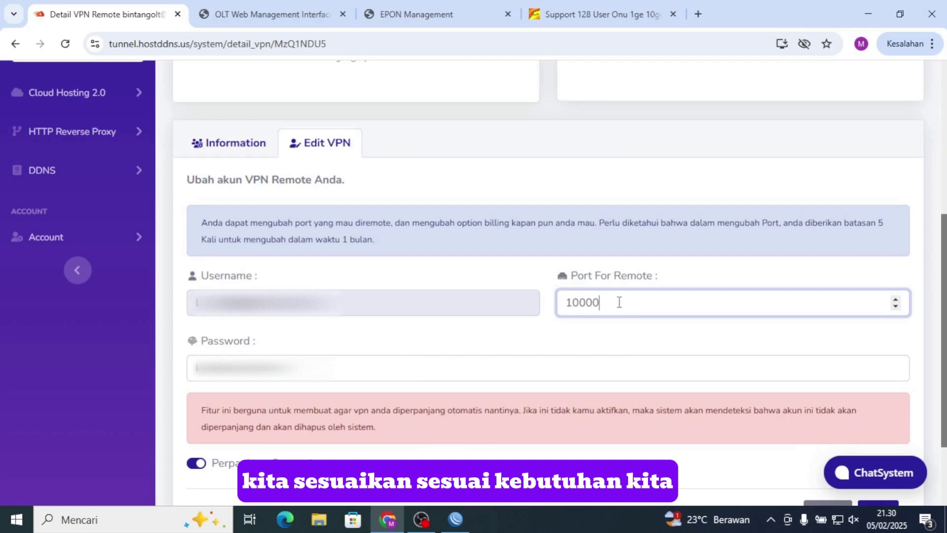
Step: Compare the VPN account's remote port with the "remote olt" rule in WinBox, checking its destination port, protocol and incoming interface
left_click_drag(651, 298, 542, 306)
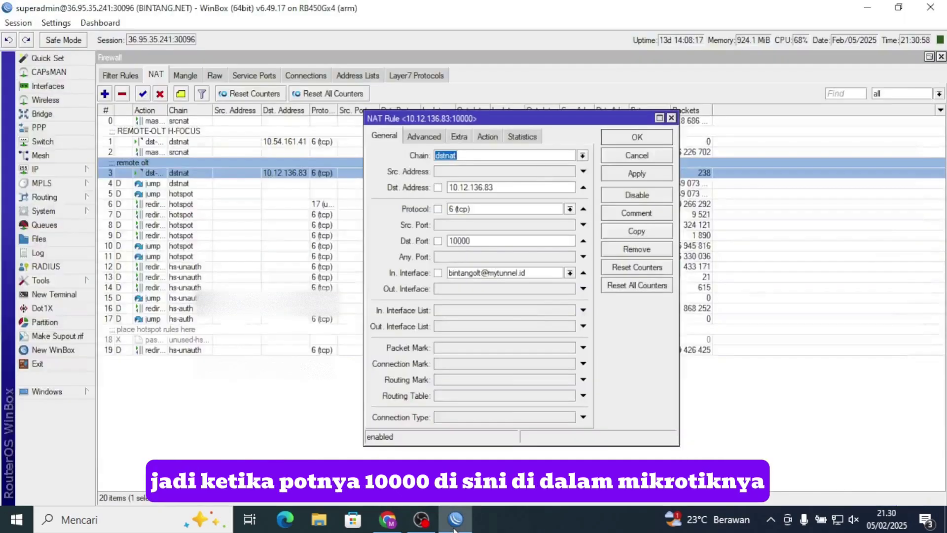
left_click(454, 518)
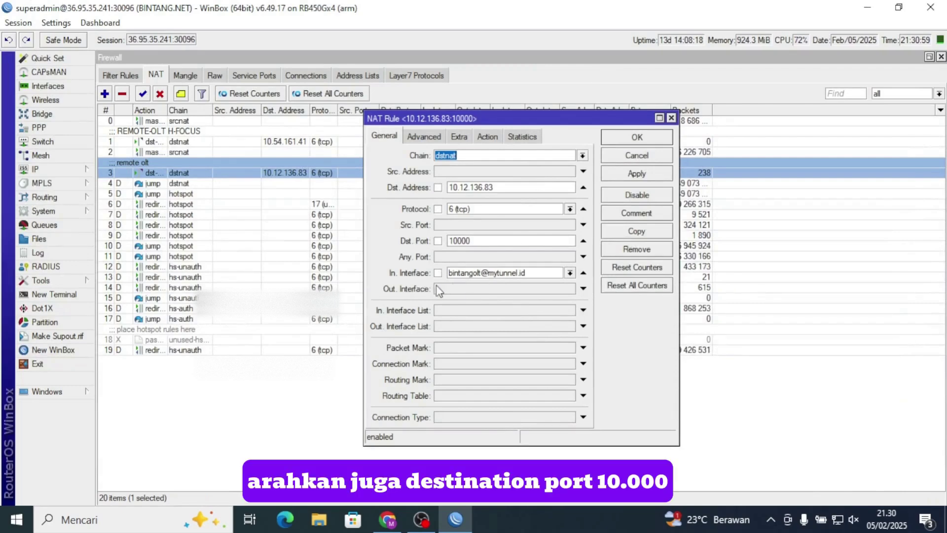
left_click_drag(481, 241, 438, 241)
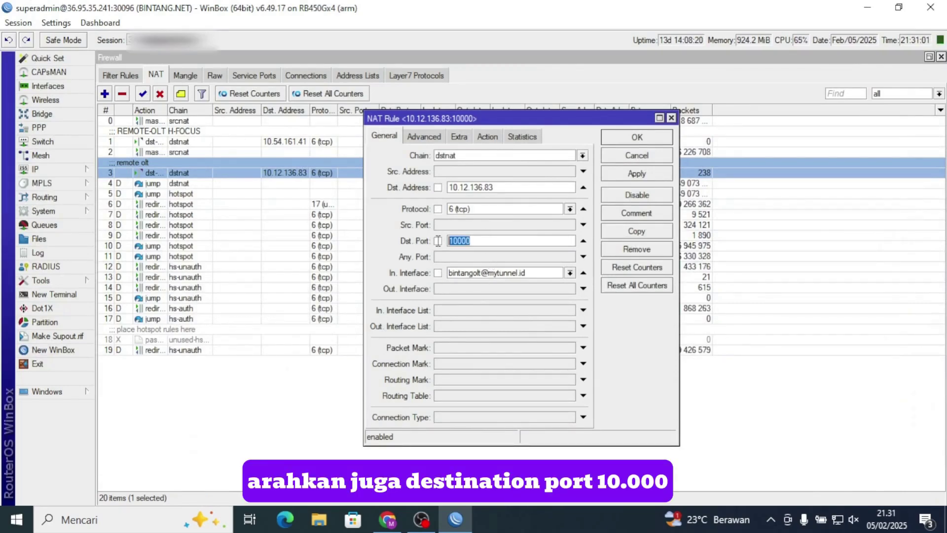
left_click(494, 211)
left_click_drag(497, 212, 446, 211)
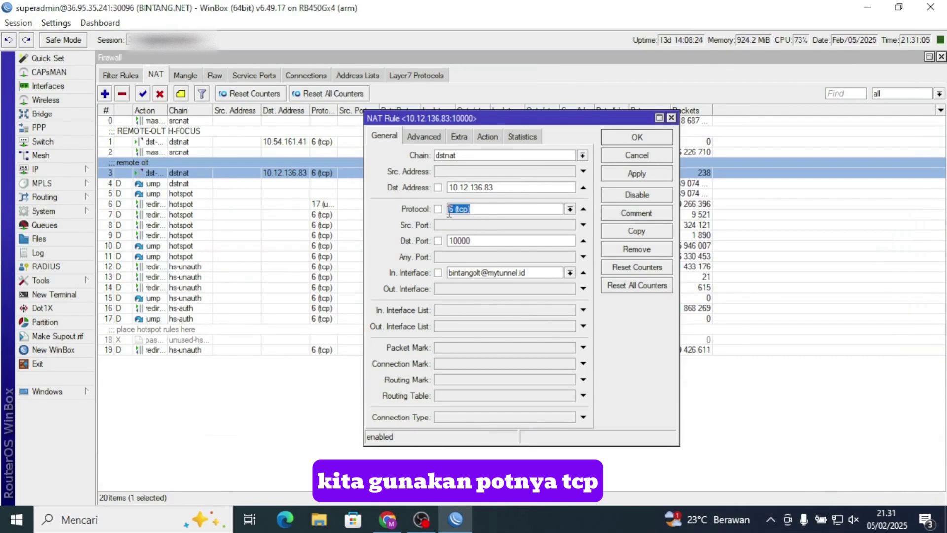
left_click(507, 205)
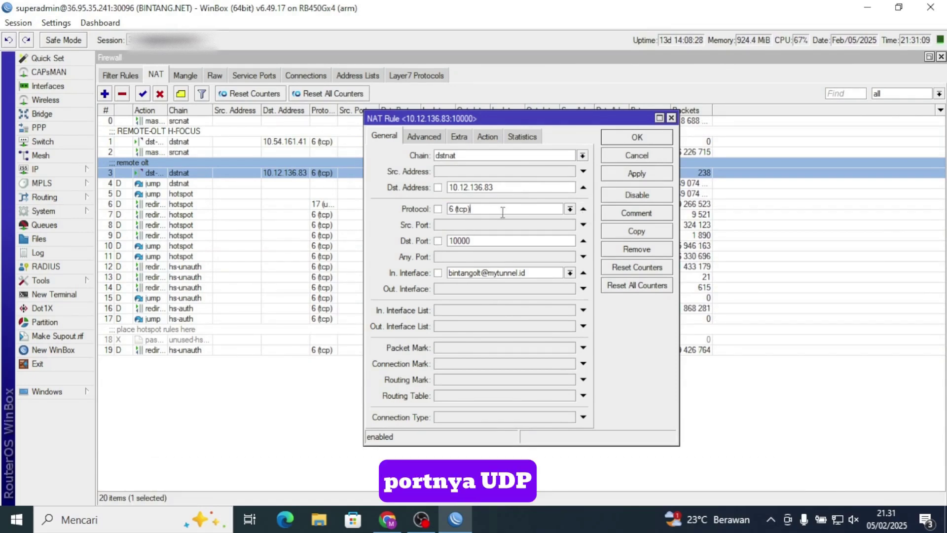
left_click(558, 276)
left_click(559, 277)
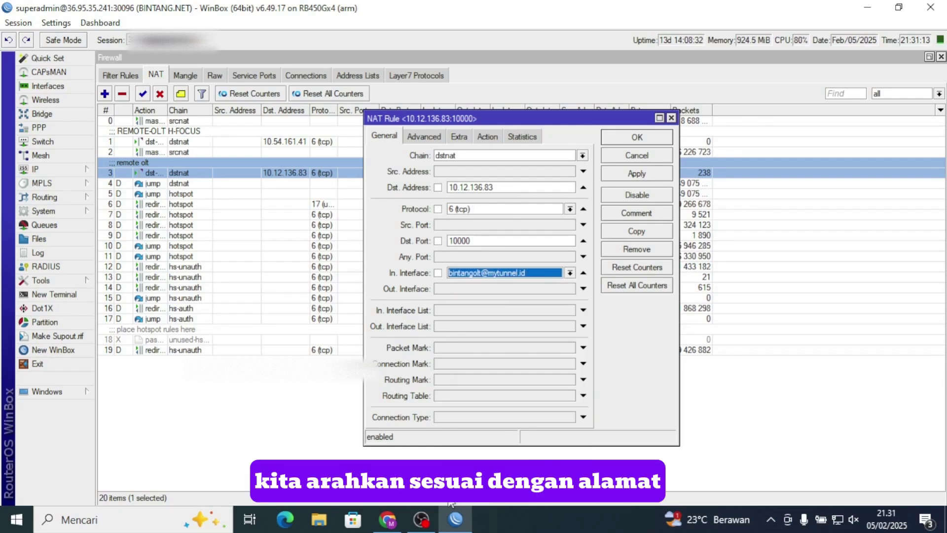
Step: Switch to Chrome and check the VPN account's username against the rule's incoming interface
left_click(389, 520)
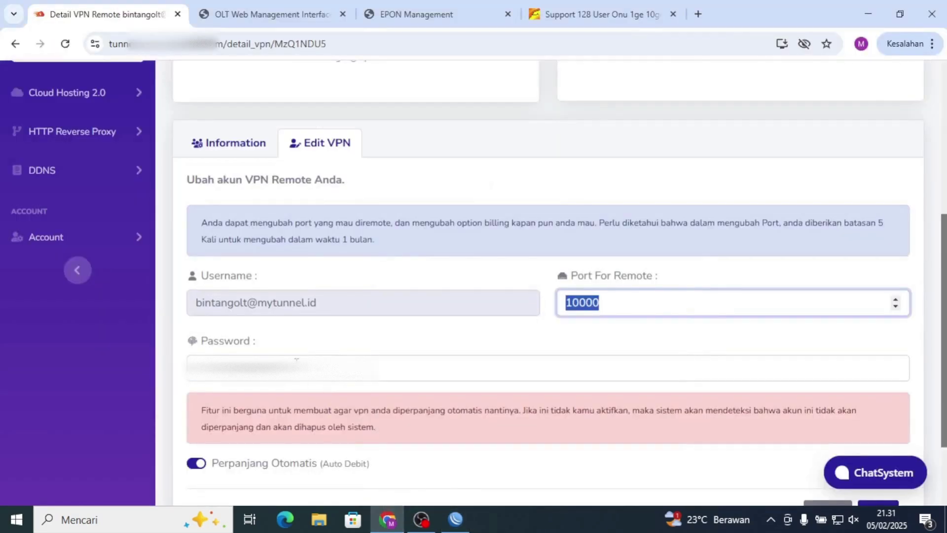
left_click_drag(317, 302, 134, 297)
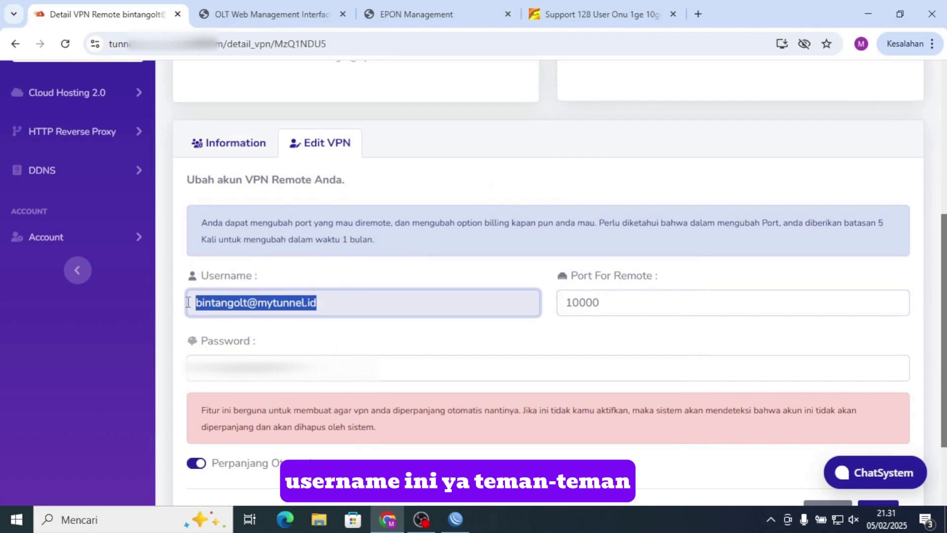
left_click(326, 300)
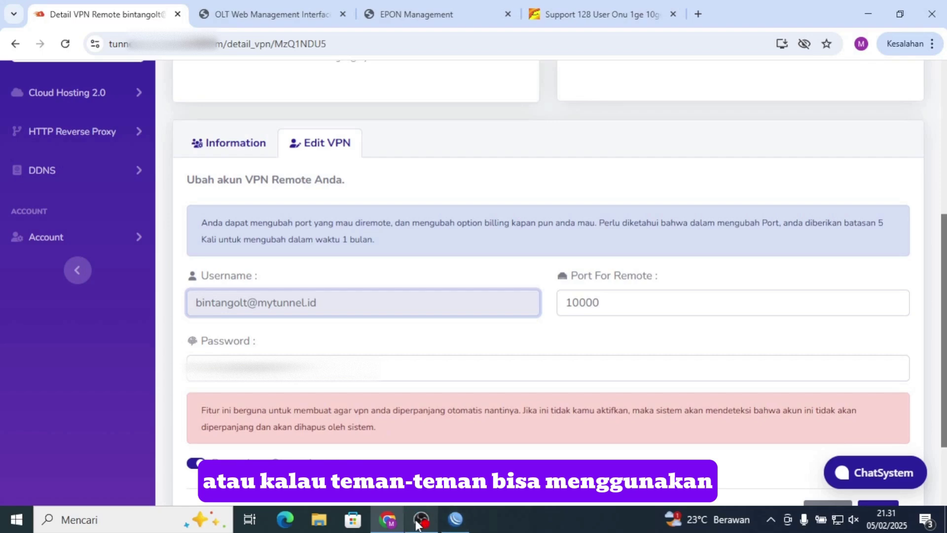
Step: Return to WinBox and review the NAT rule's advanced and extra options, finishing with its action settings
mouse_move(417, 523)
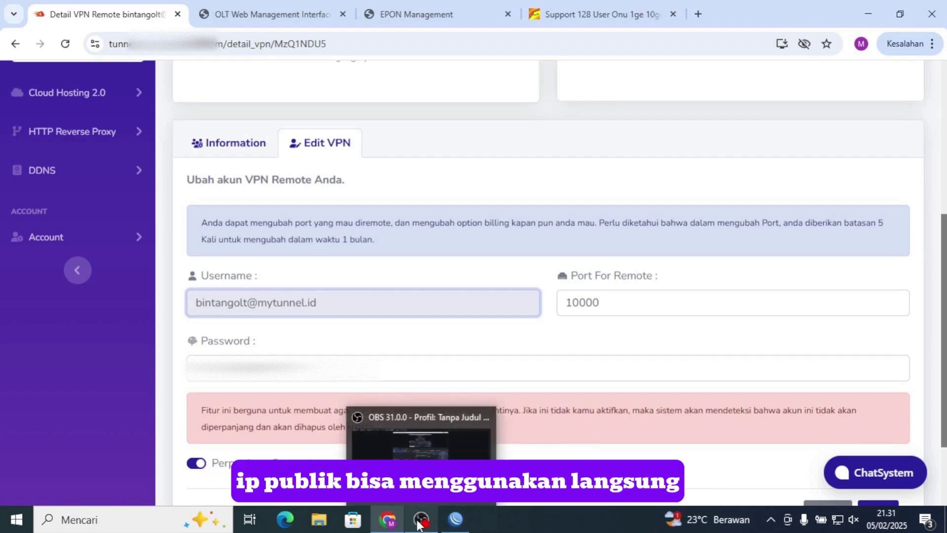
mouse_move(455, 521)
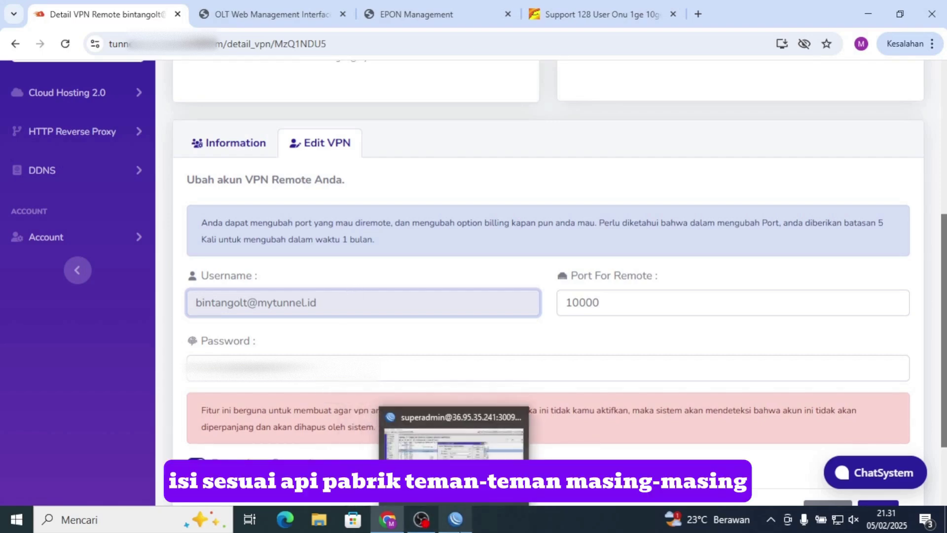
left_click(452, 444)
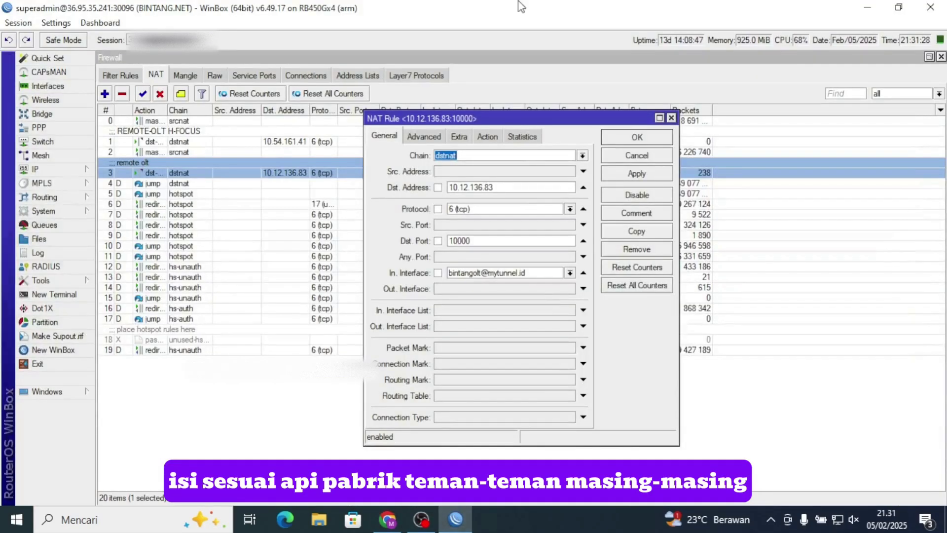
left_click(424, 136)
scroll(471, 202, "down", 5)
scroll(472, 205, "up", 5)
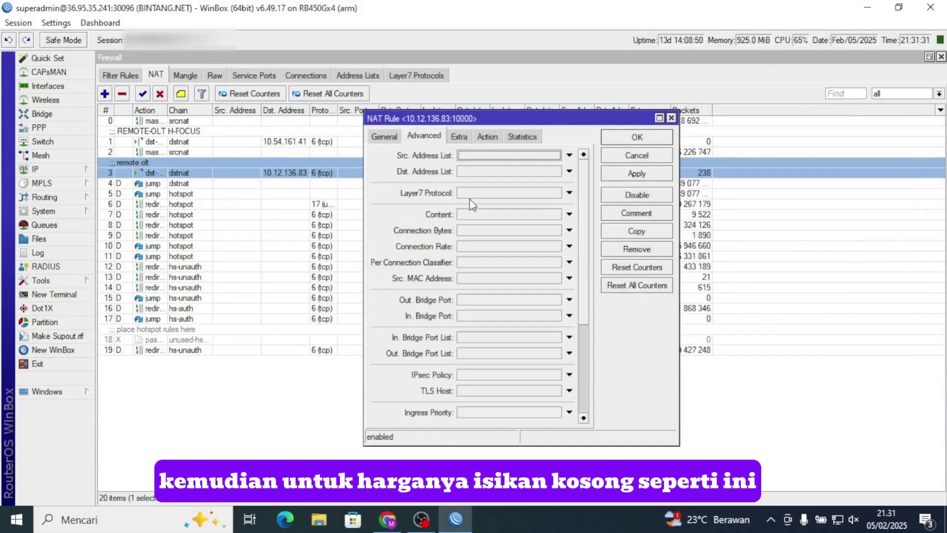
left_click(456, 138)
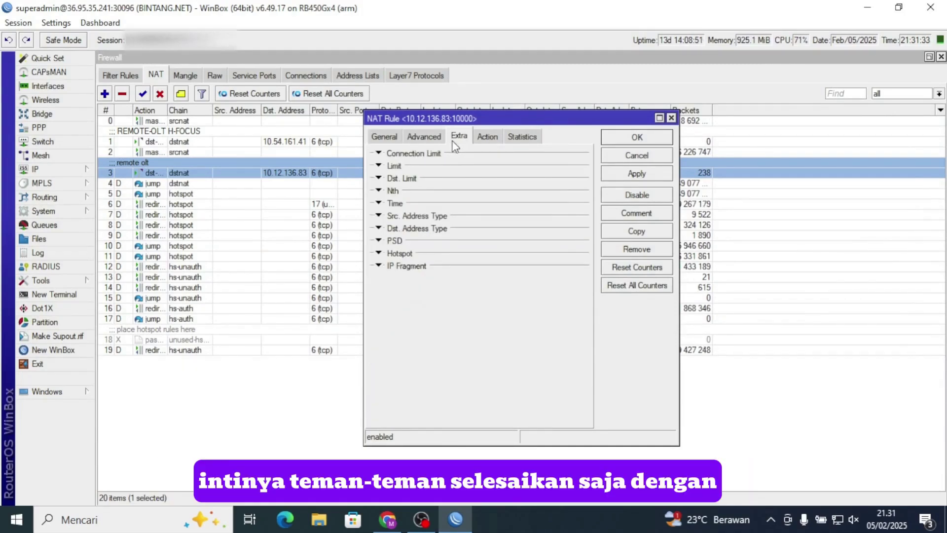
left_click(486, 142)
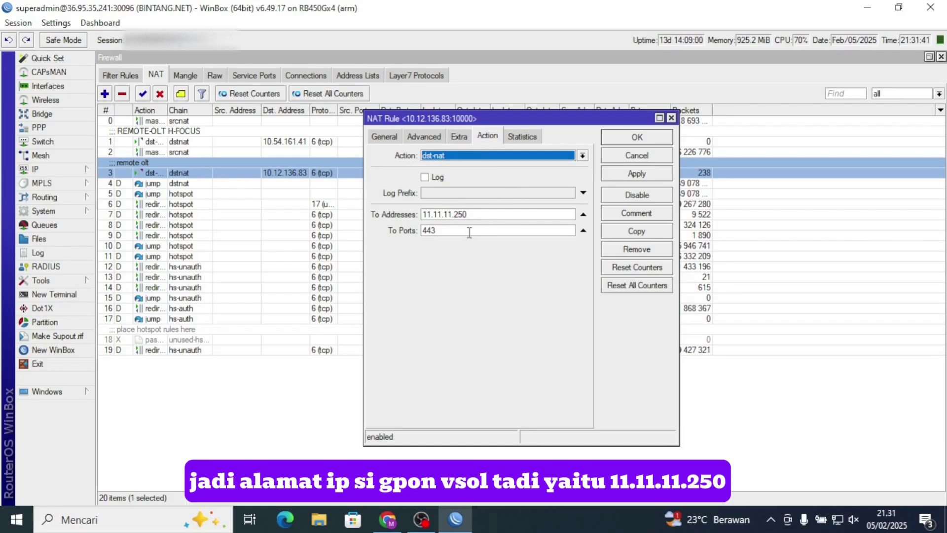
Step: Switch to Chrome and check the gateway address in the V-SOL OLT web management
mouse_move(401, 524)
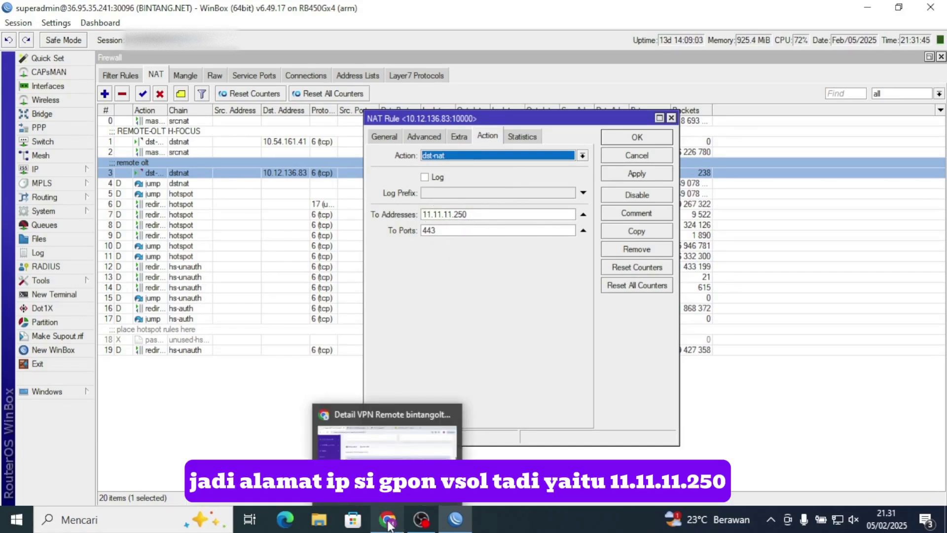
left_click(388, 524)
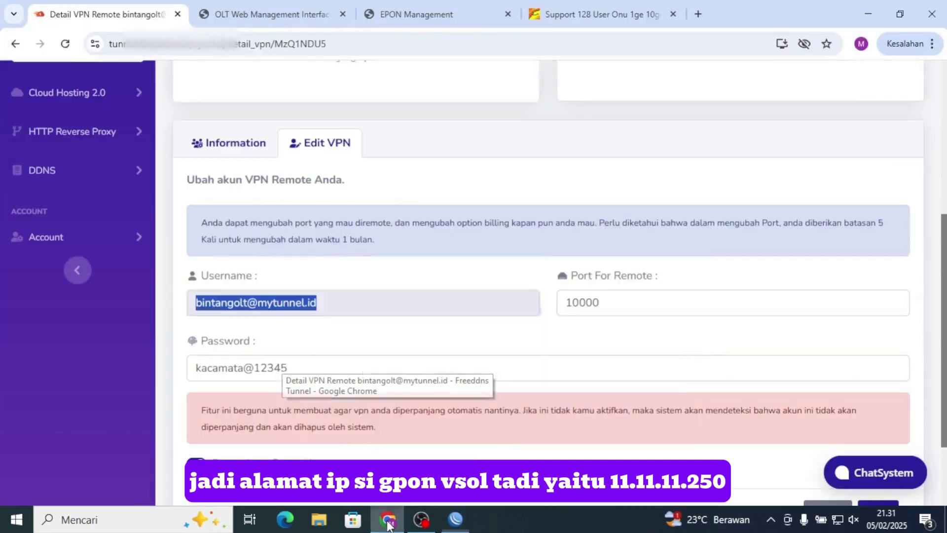
left_click(292, 20)
left_click(242, 152)
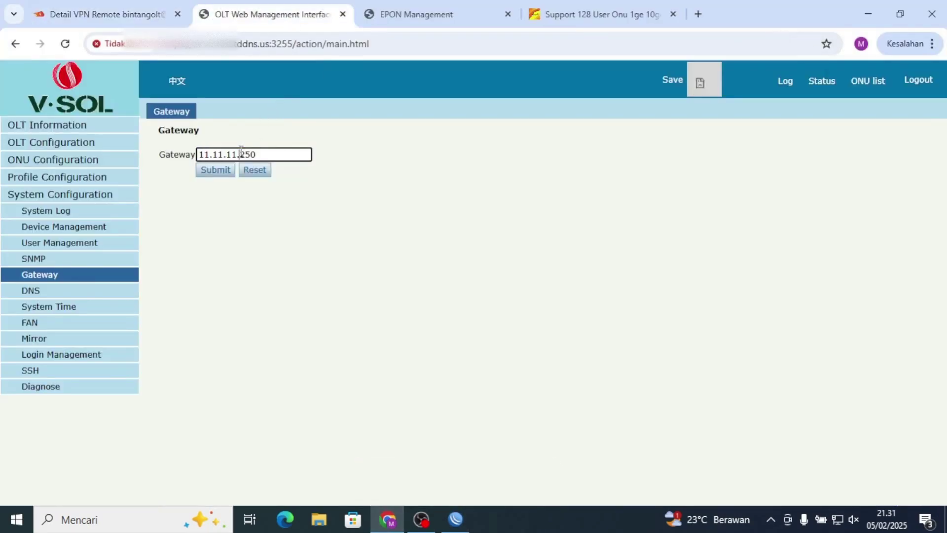
Step: Return to WinBox and inspect the OLT-AUX entry in the Hotspot IP bindings
left_click(455, 519)
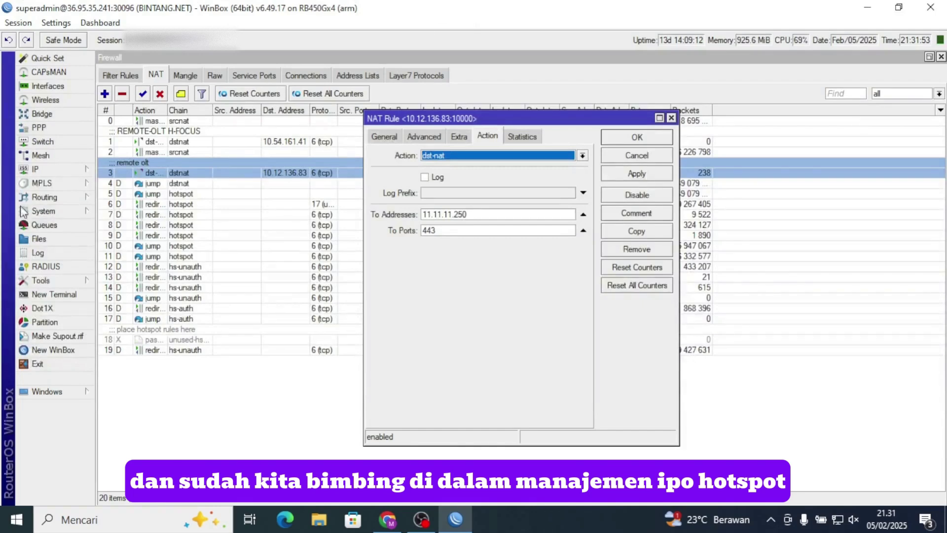
left_click(74, 170)
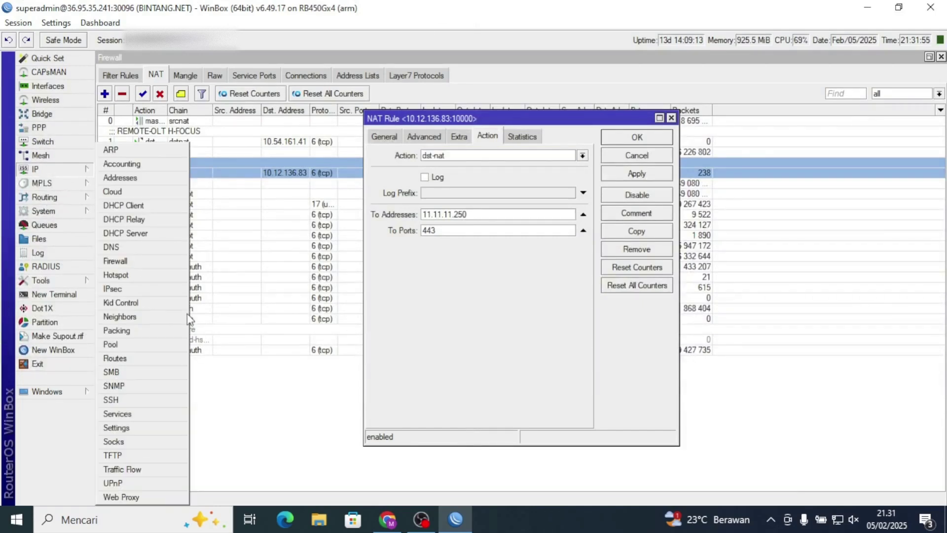
left_click(123, 274)
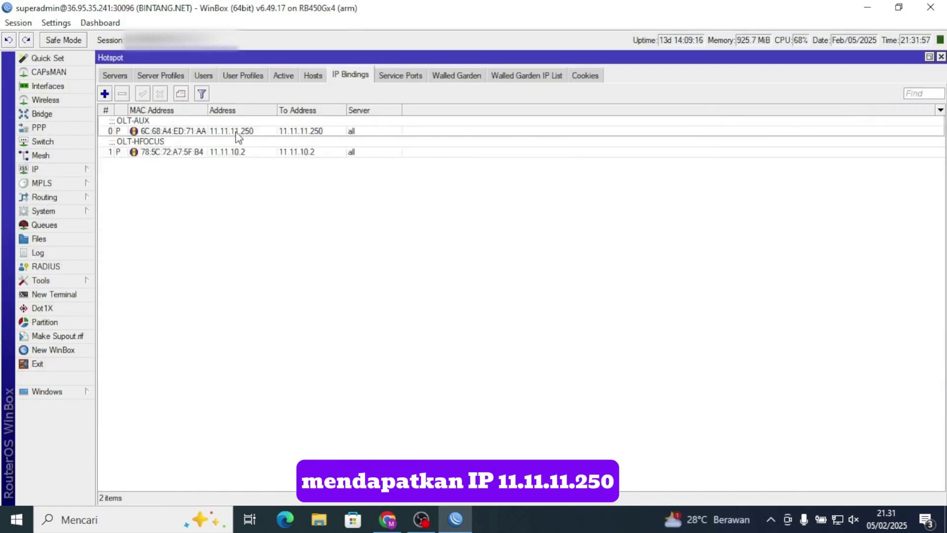
left_click(252, 134)
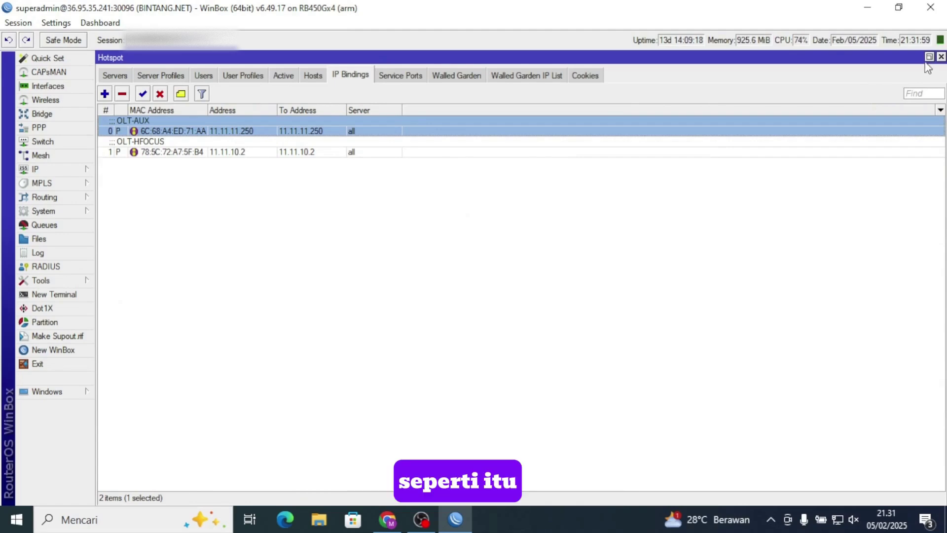
Step: Return to the "remote olt" firewall NAT rule and recheck its destination address, protocol, destination port and available incoming interfaces
left_click(59, 171)
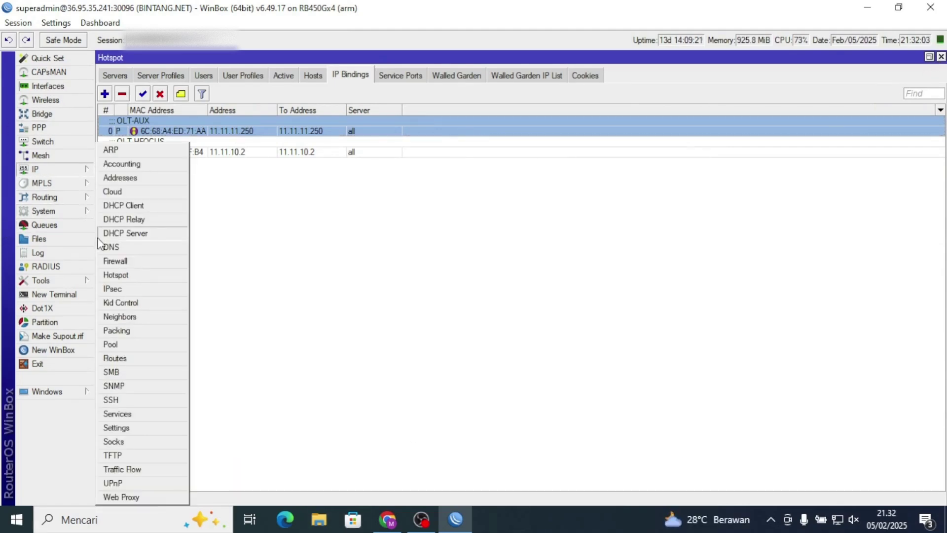
left_click(111, 263)
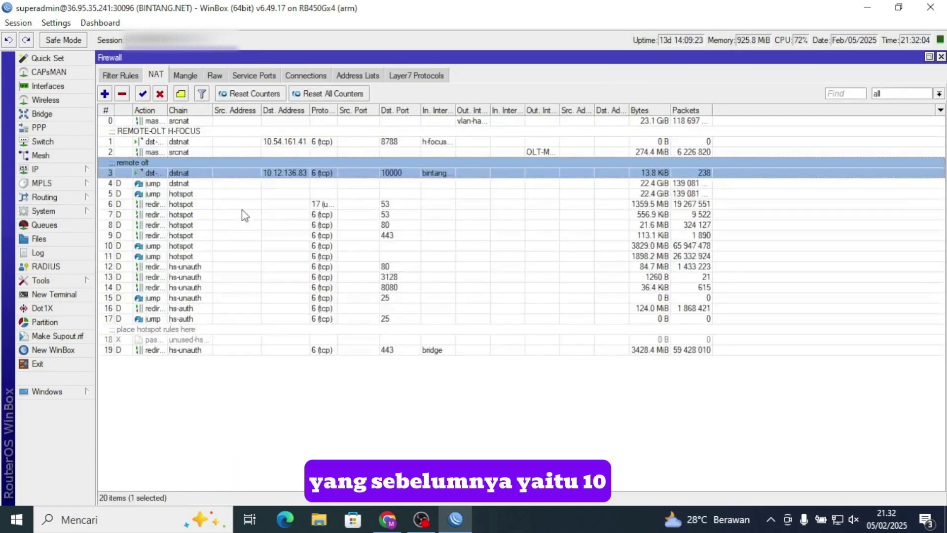
double_click(259, 162)
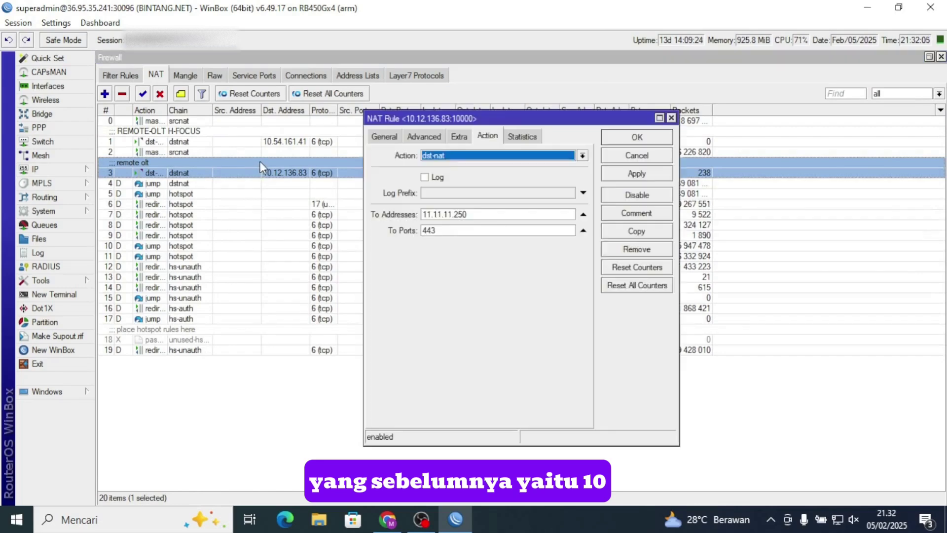
left_click(381, 139)
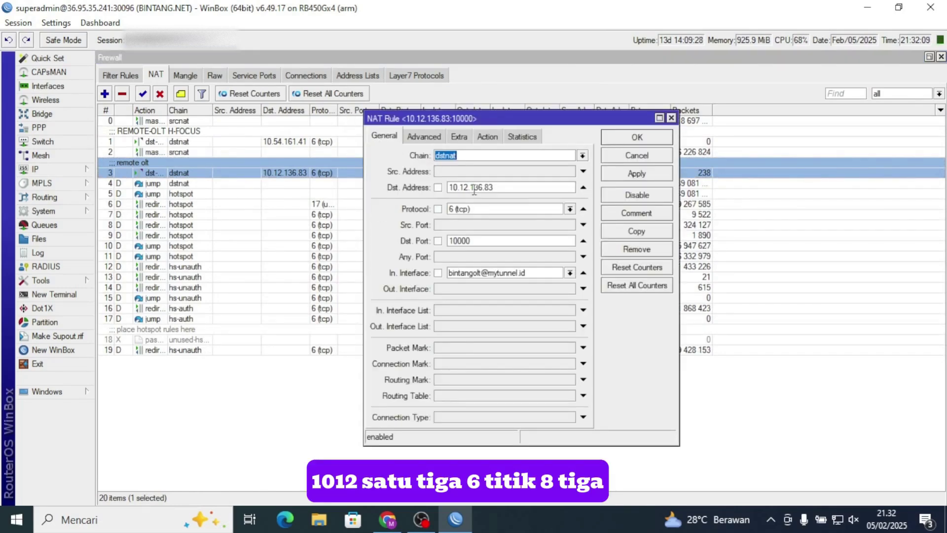
left_click(463, 211)
left_click_drag(464, 211, 440, 213)
left_click_drag(498, 241, 457, 240)
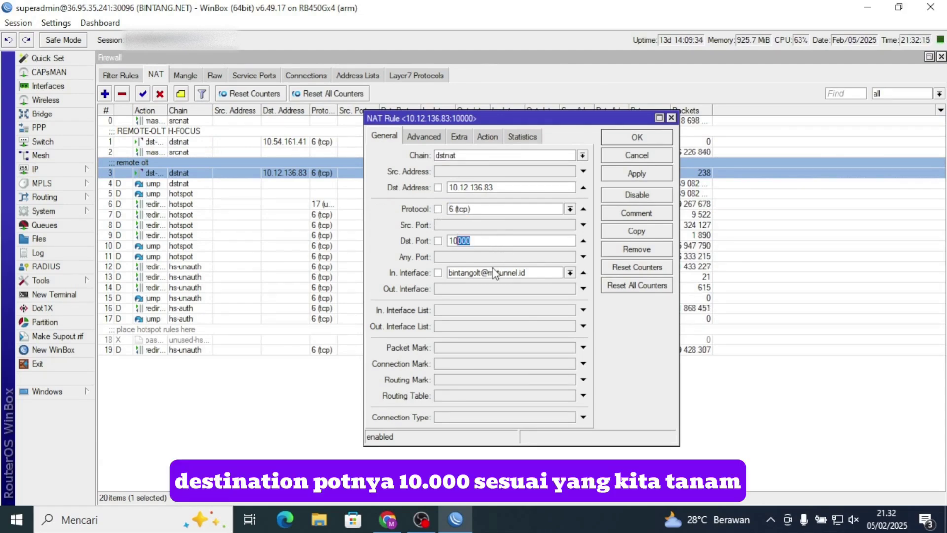
left_click(497, 272)
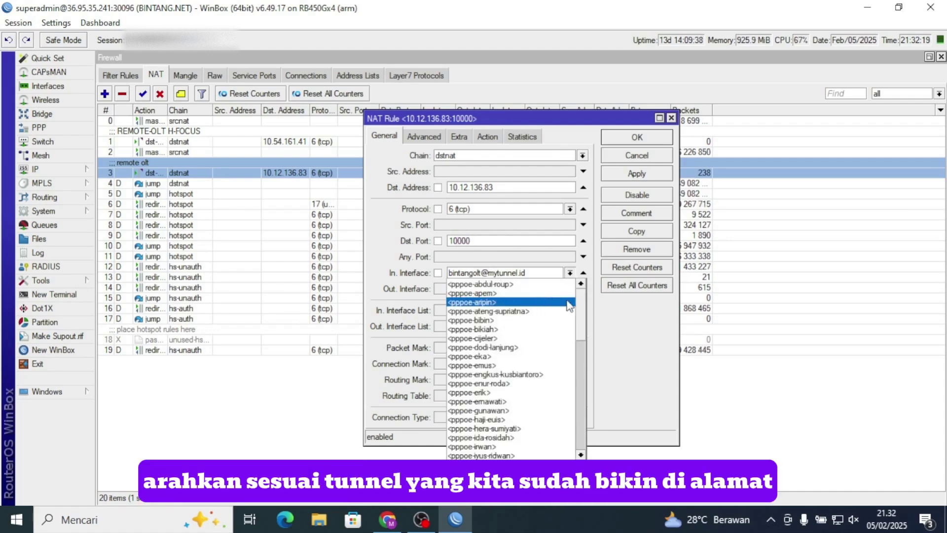
mouse_move(576, 300)
left_mouse_down()
mouse_move(578, 416)
mouse_move(579, 296)
left_mouse_up()
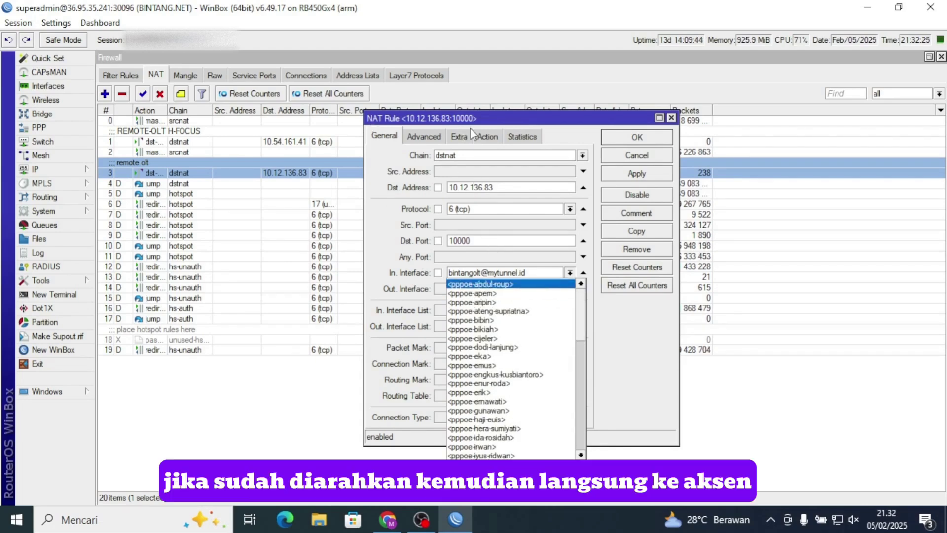
Step: Close the interface list and inspect the destination address and port in the NAT rule's action settings
left_click(480, 140)
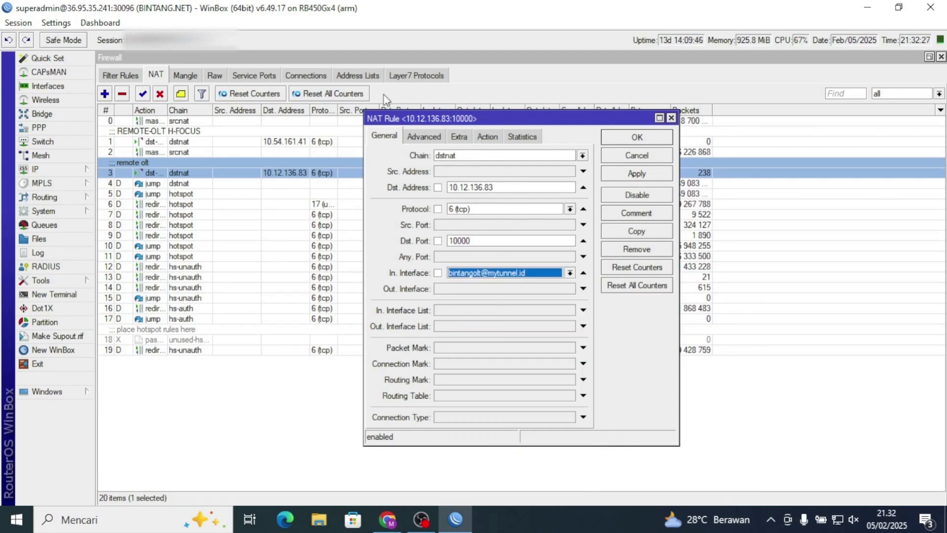
left_click(487, 136)
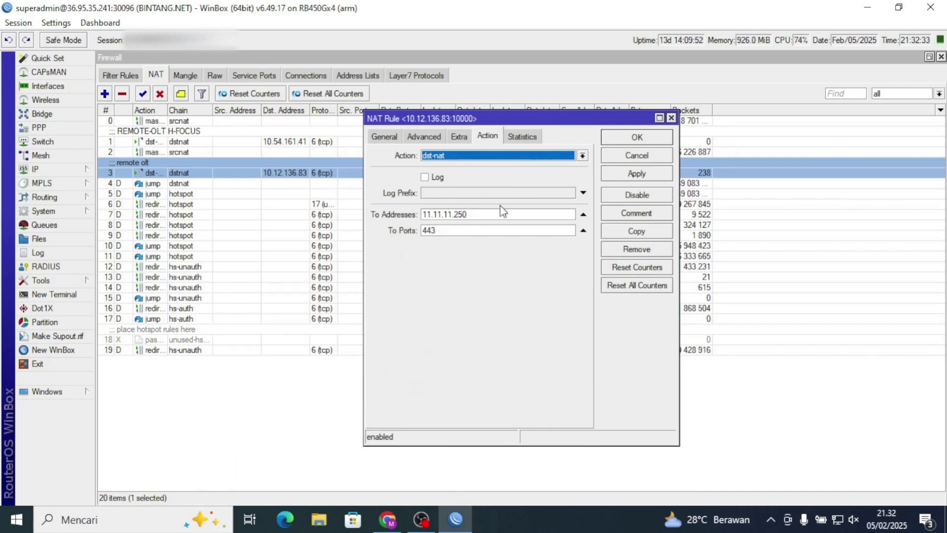
left_click(481, 213)
left_click_drag(459, 214, 413, 207)
left_click_drag(507, 214, 436, 219)
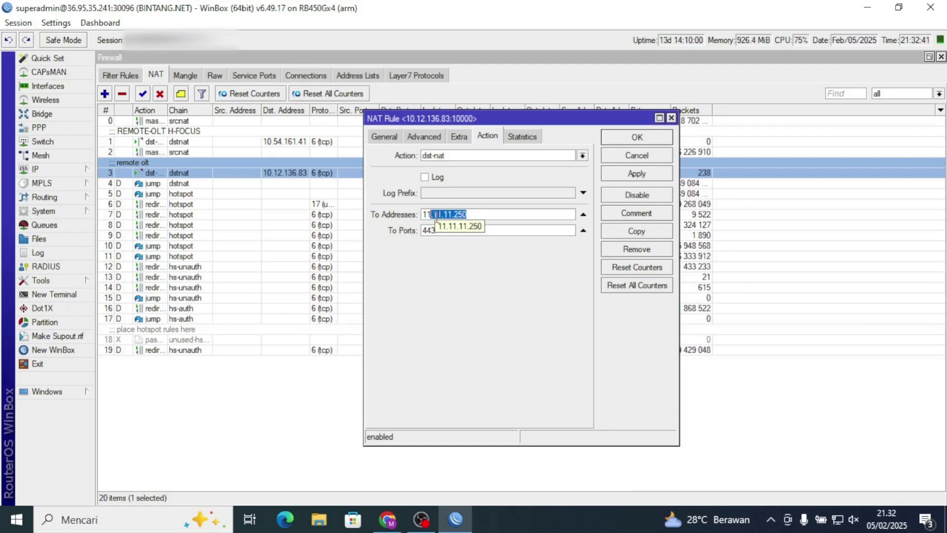
left_click(469, 228)
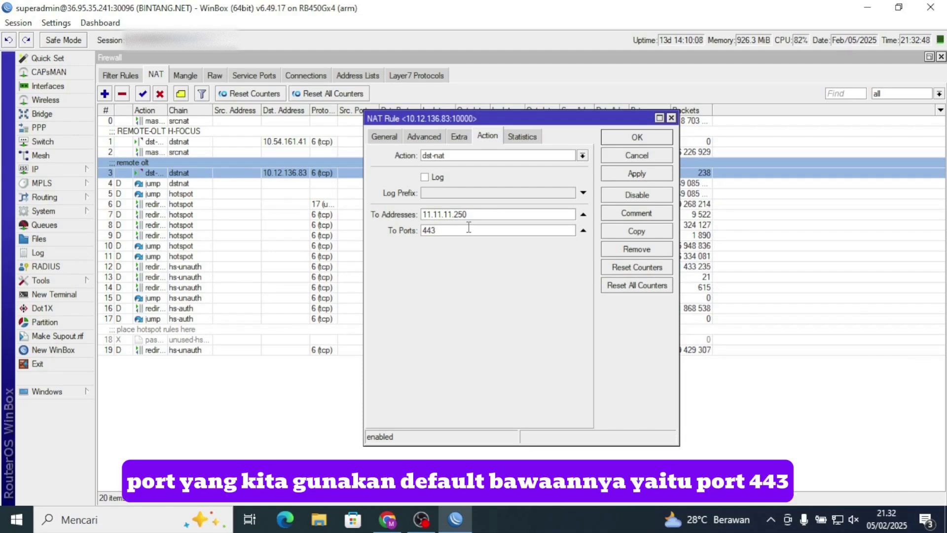
Step: Set the "remote olt" NAT rule's forwarding port to 443, save the rule, and widen the incoming interface column of the NAT list
double_click(433, 230)
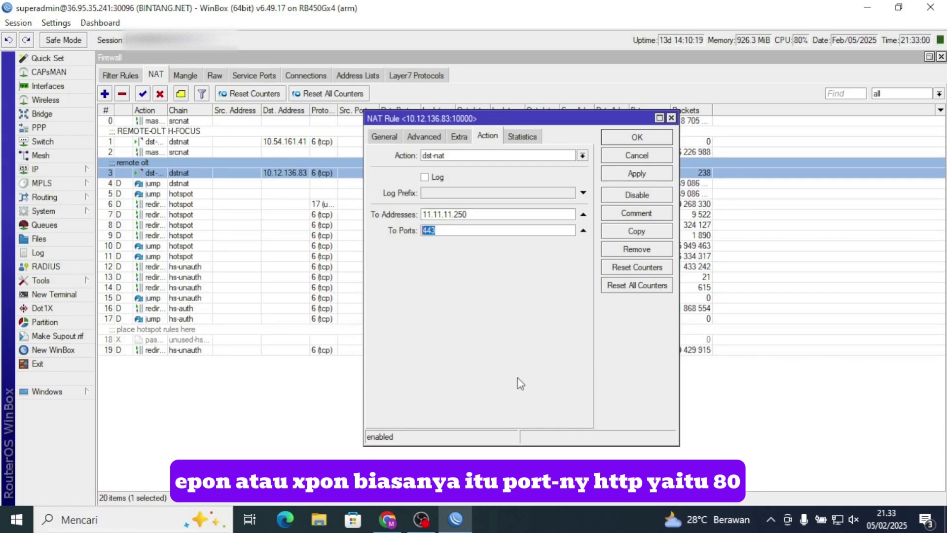
key("BackSpace")
type("80")
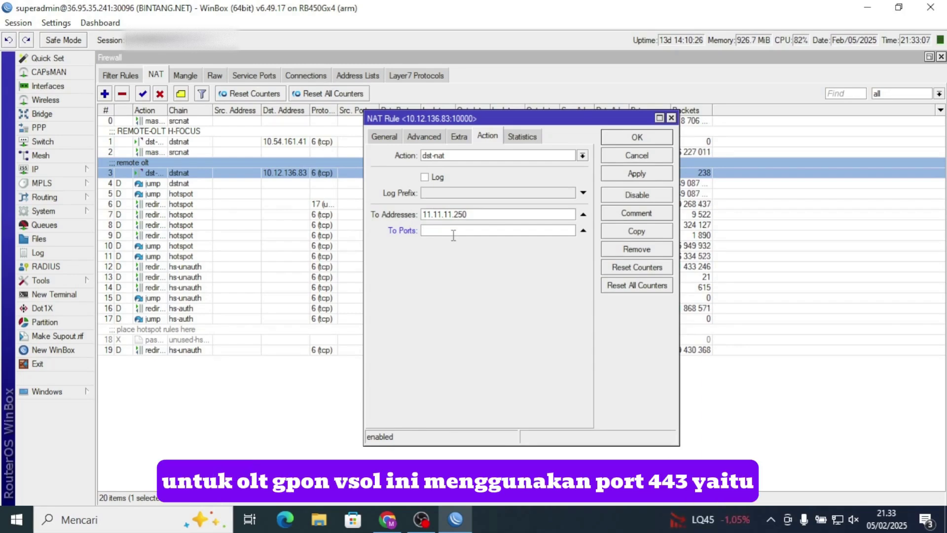
type("443")
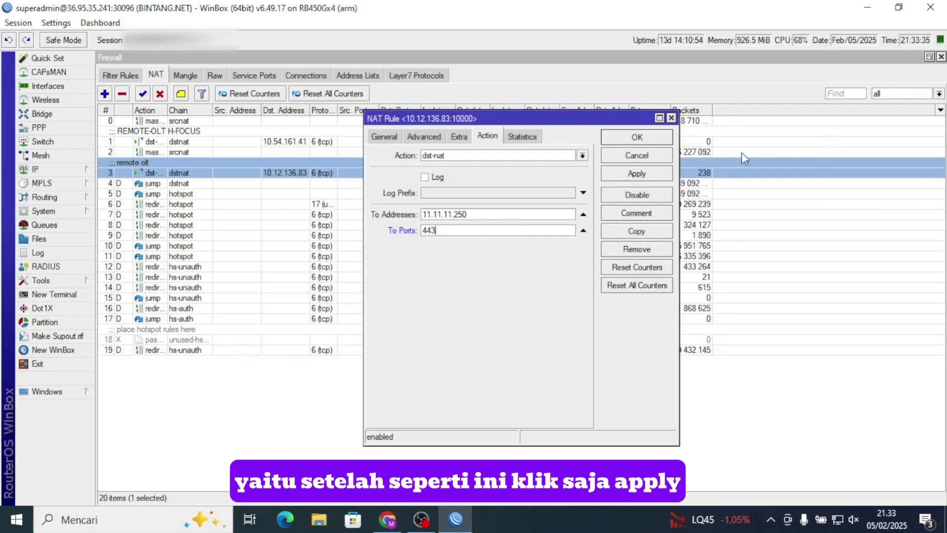
left_click(637, 176)
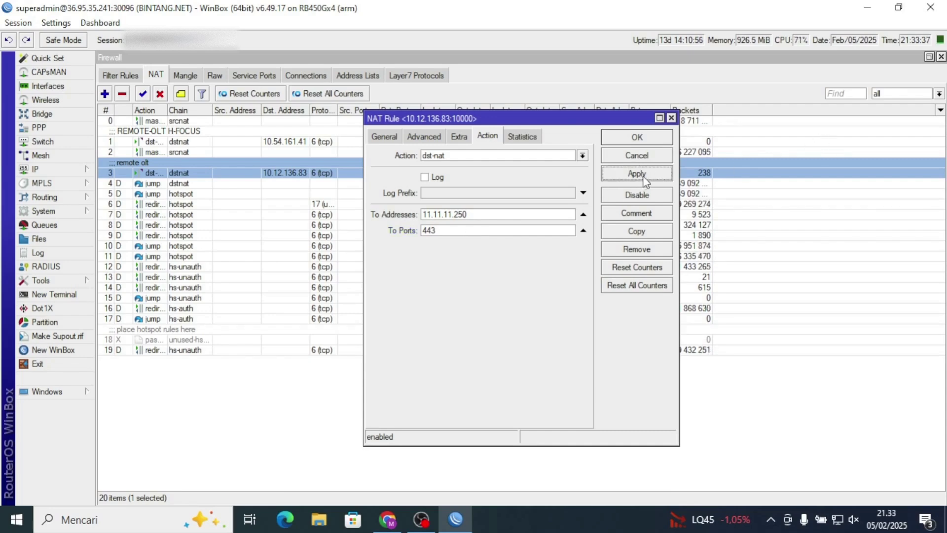
left_click(637, 137)
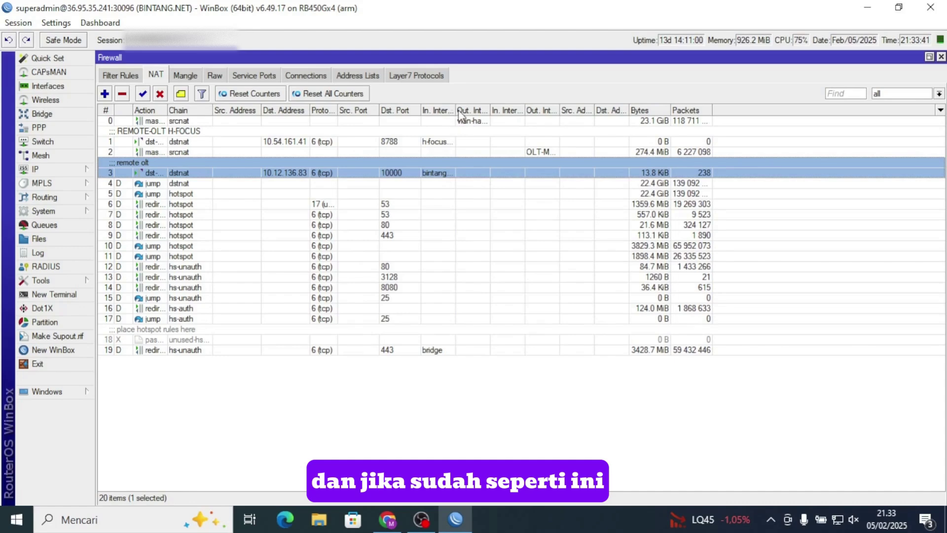
left_click_drag(454, 112, 543, 113)
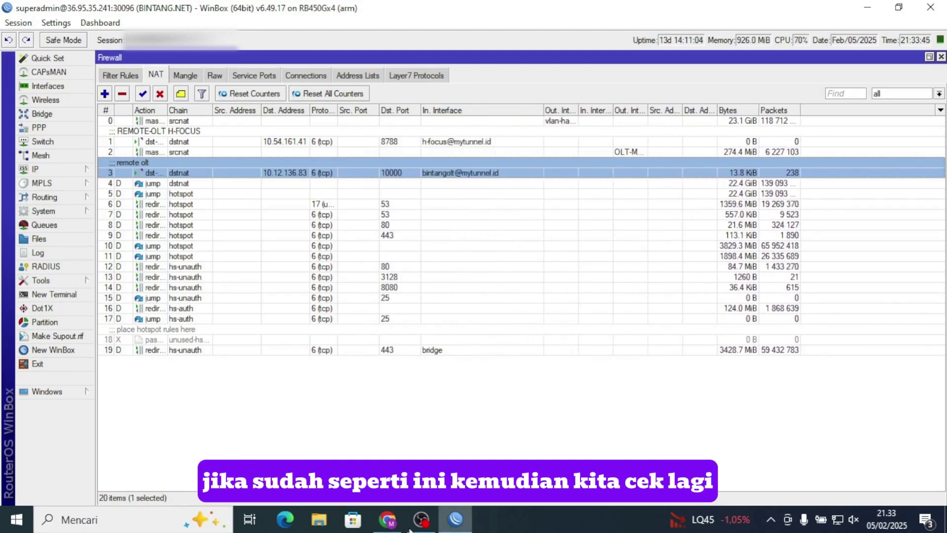
left_click(288, 526)
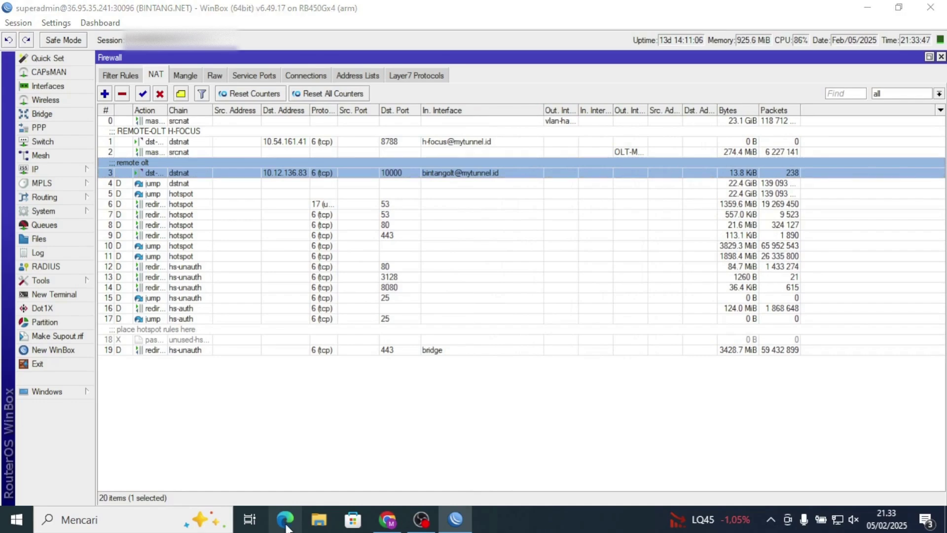
left_click(857, 8)
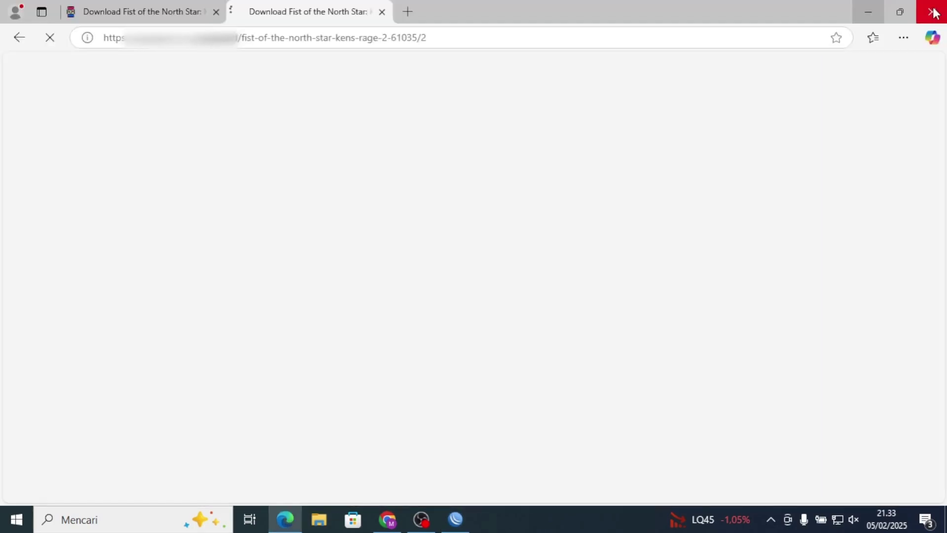
left_click(933, 12)
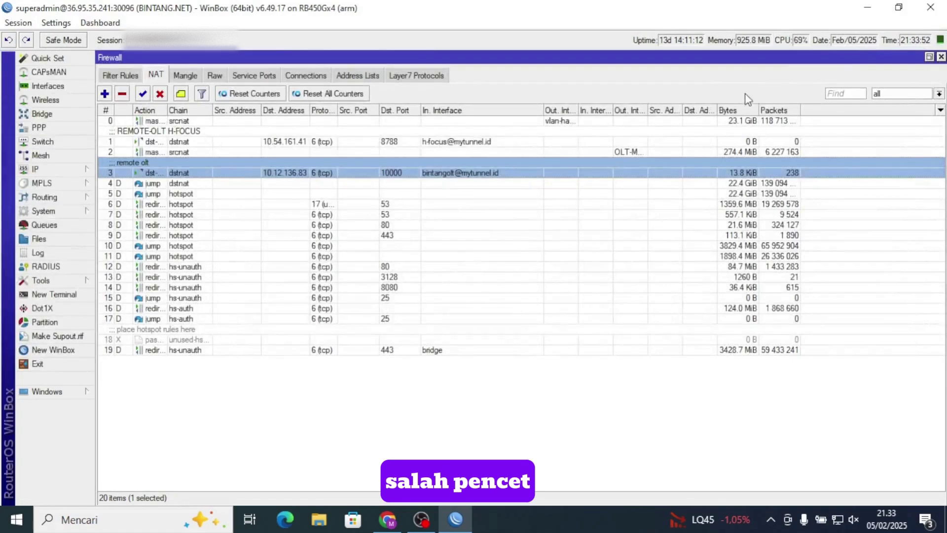
double_click(364, 161)
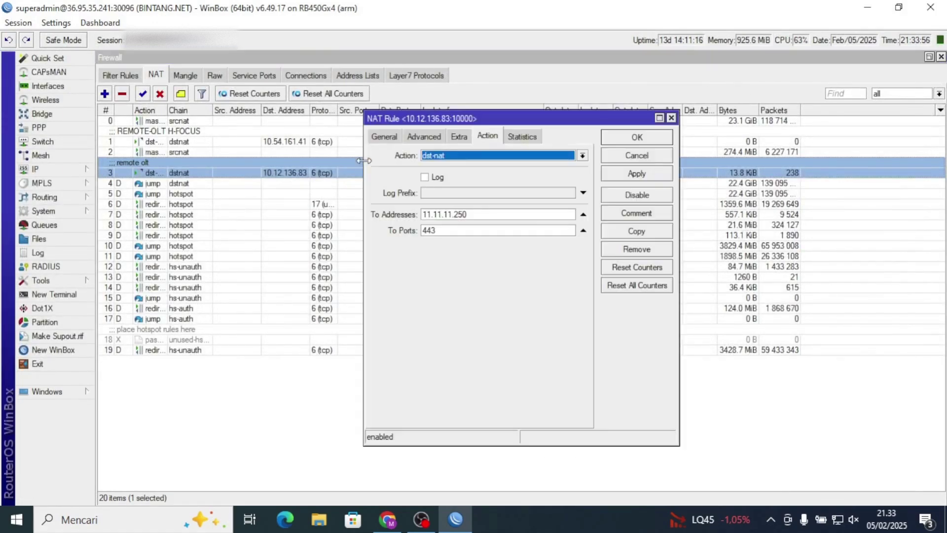
left_click(669, 119)
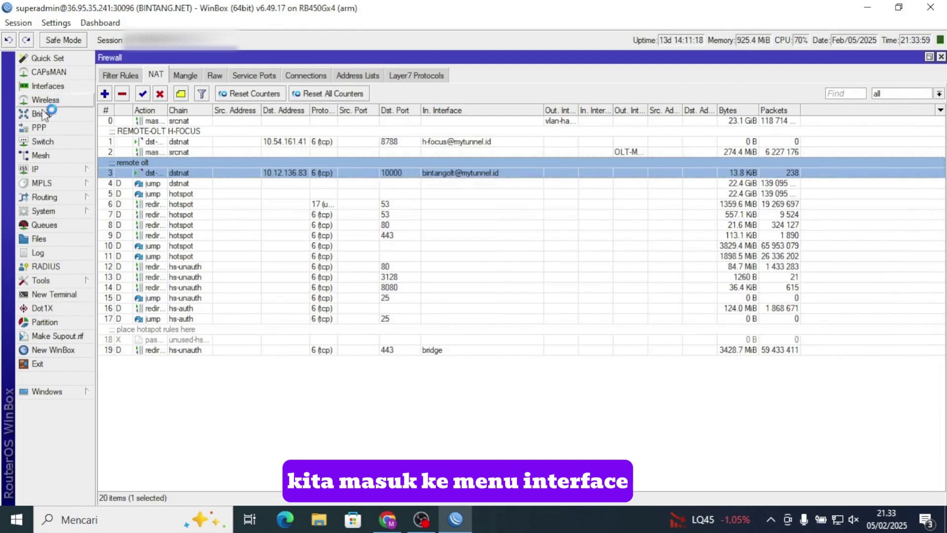
Step: Create an interface list named "list-olg gpon vsol" in the router's interface lists
left_click(66, 85)
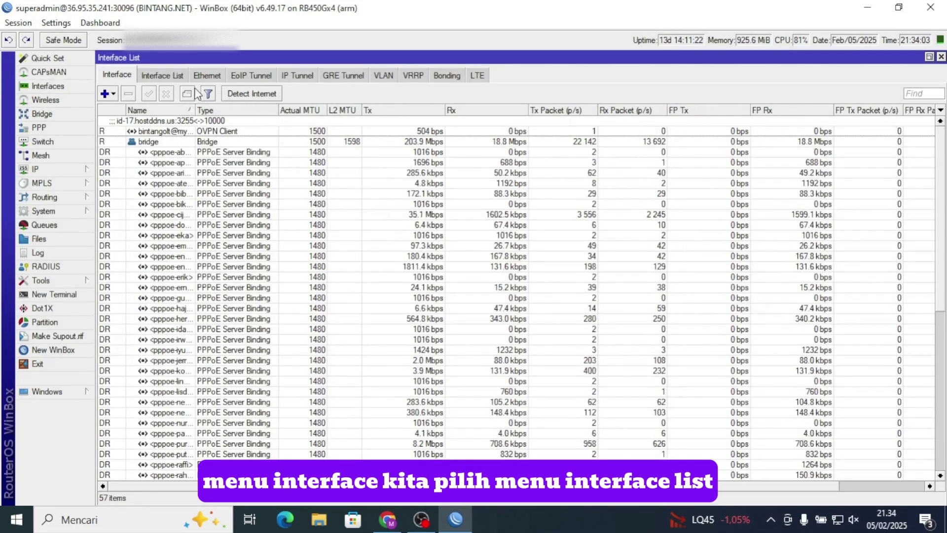
left_click(173, 77)
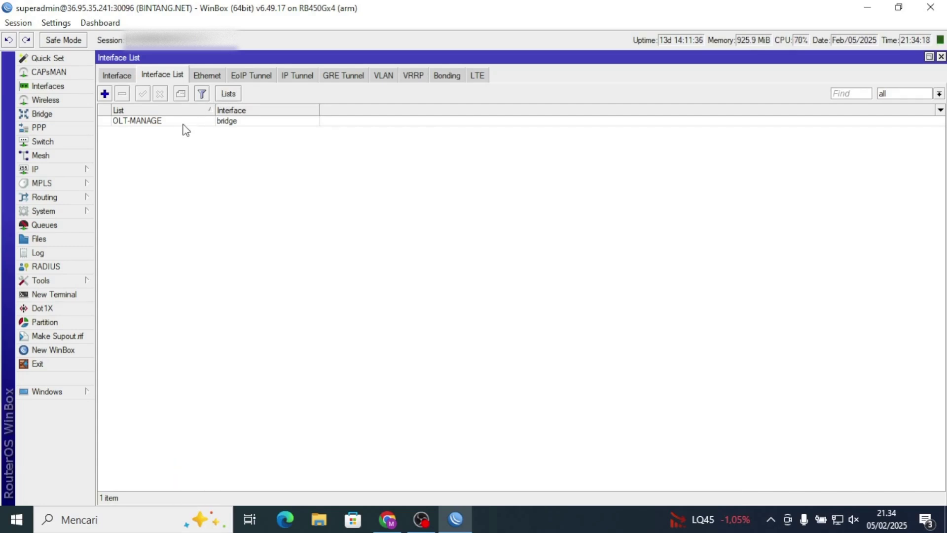
left_click(228, 94)
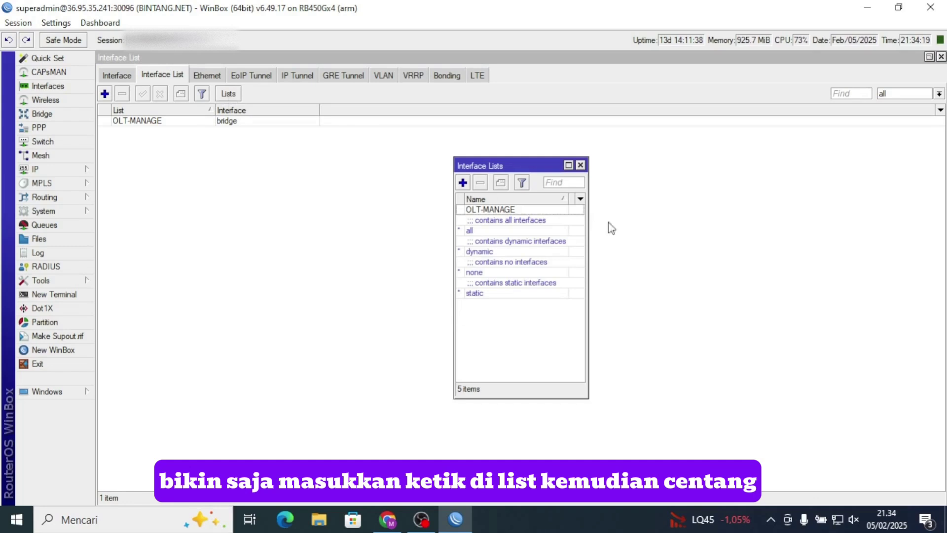
left_click(463, 184)
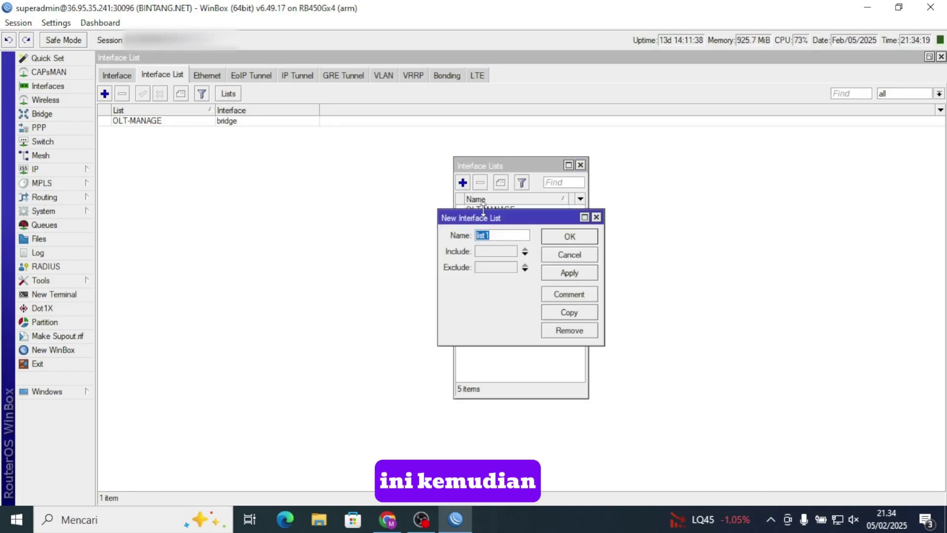
key("End")
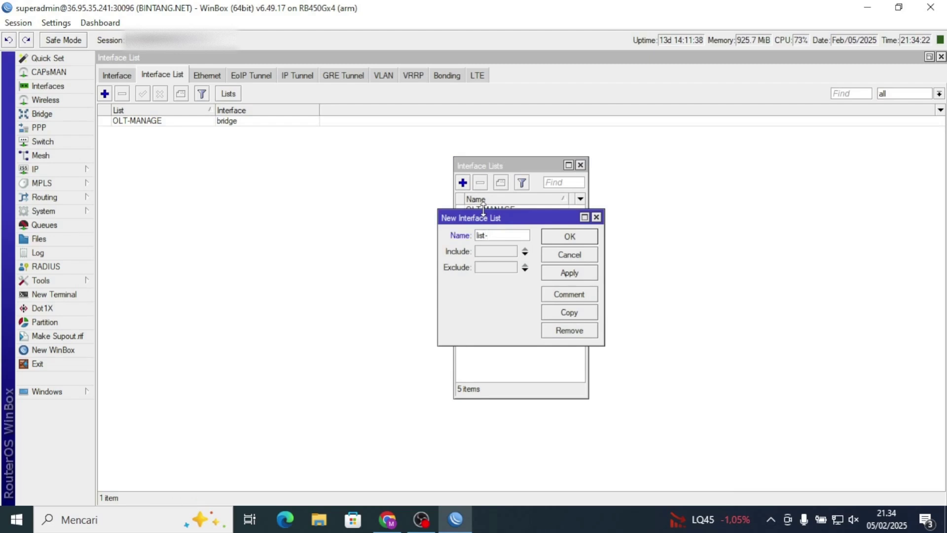
type("olg gpon")
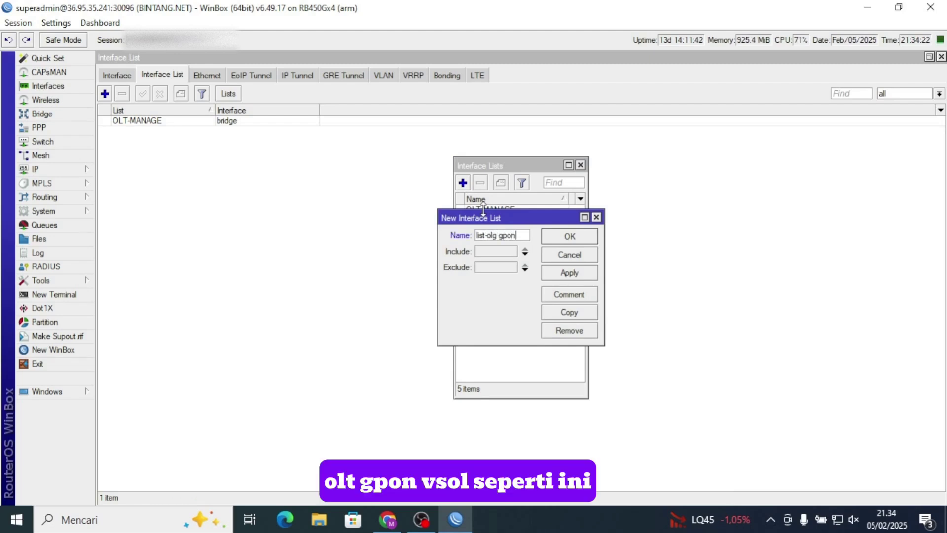
type(" vsol")
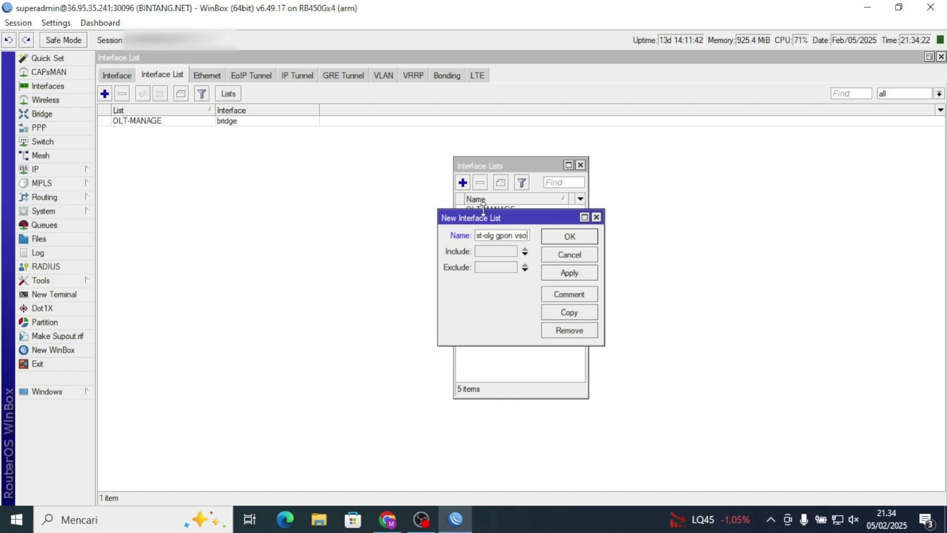
left_click(556, 238)
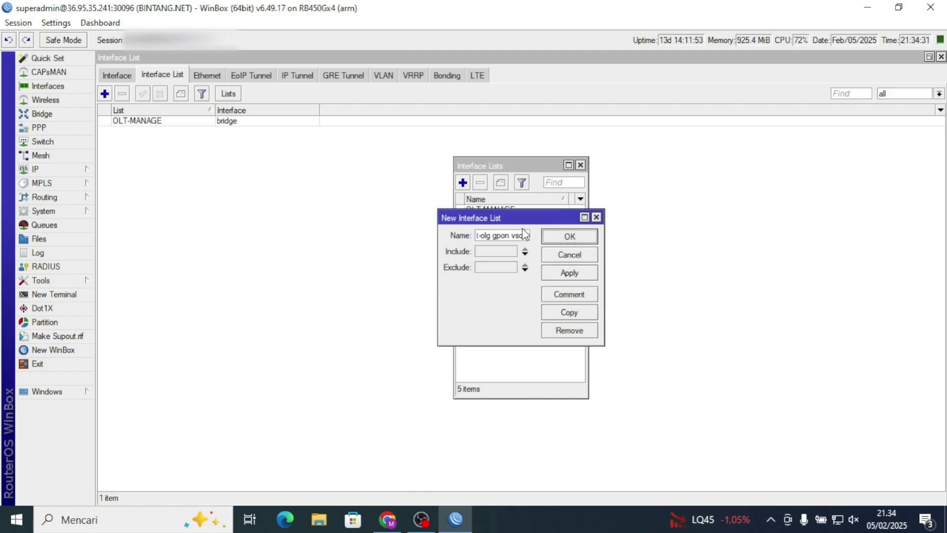
left_click(596, 218)
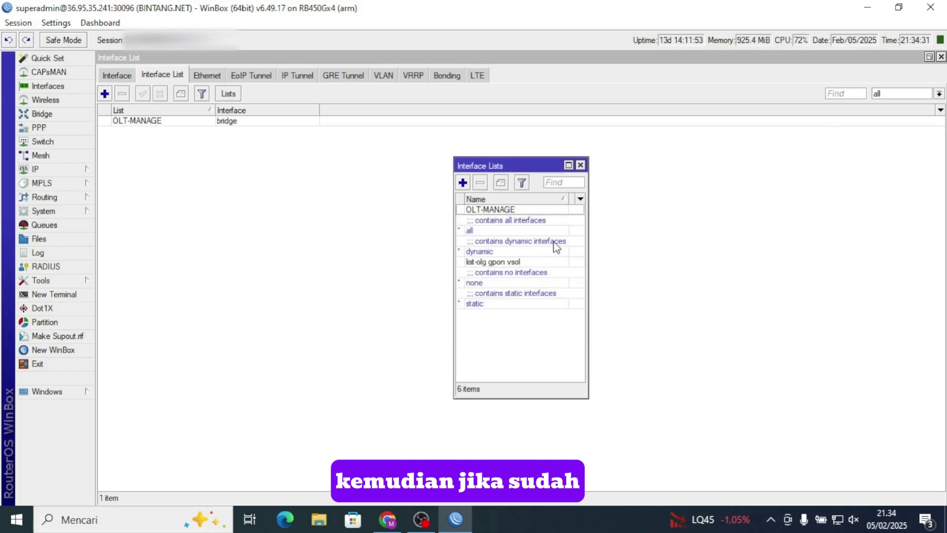
Step: Inspect the settings of the "list-olg gpon vsol" interface list and close the interface lists
left_click(537, 263)
double_click(536, 263)
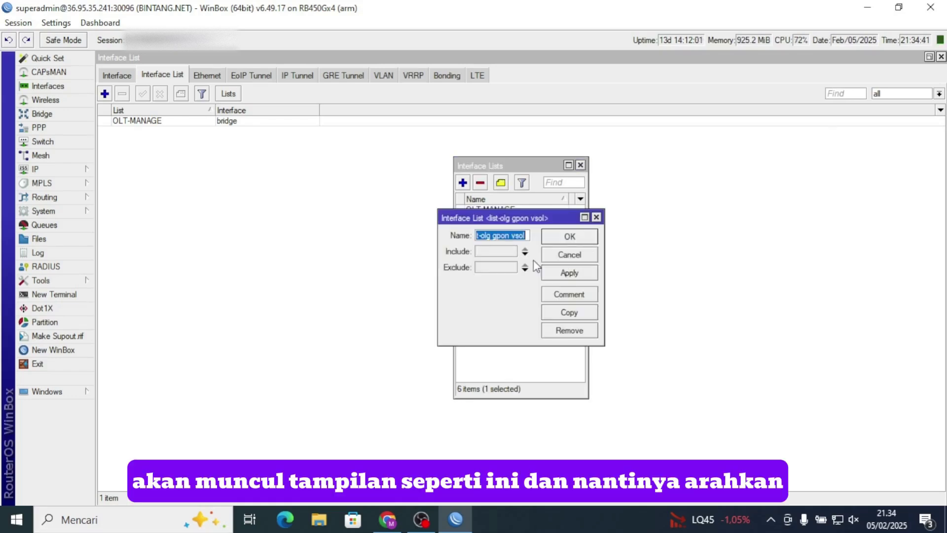
left_click(597, 218)
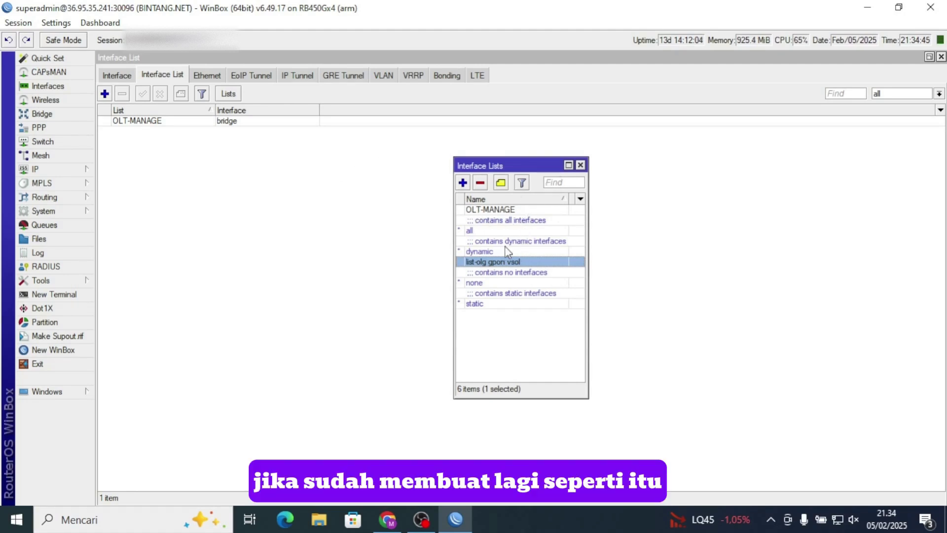
left_click(580, 165)
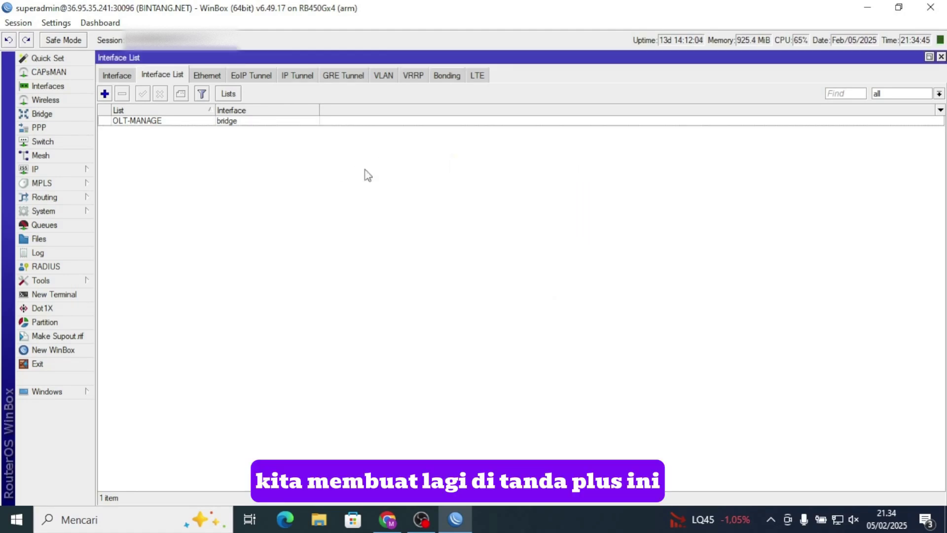
Step: Fill in a new interface list member with list "list-olg gpon vsol" and interface bridge, review the other interfaces, and discard the entry
left_click(104, 94)
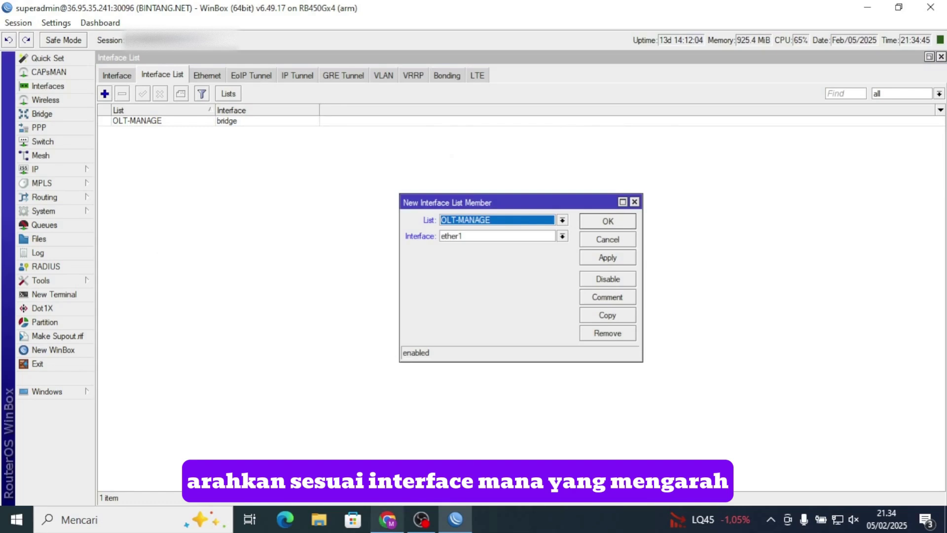
mouse_move(388, 519)
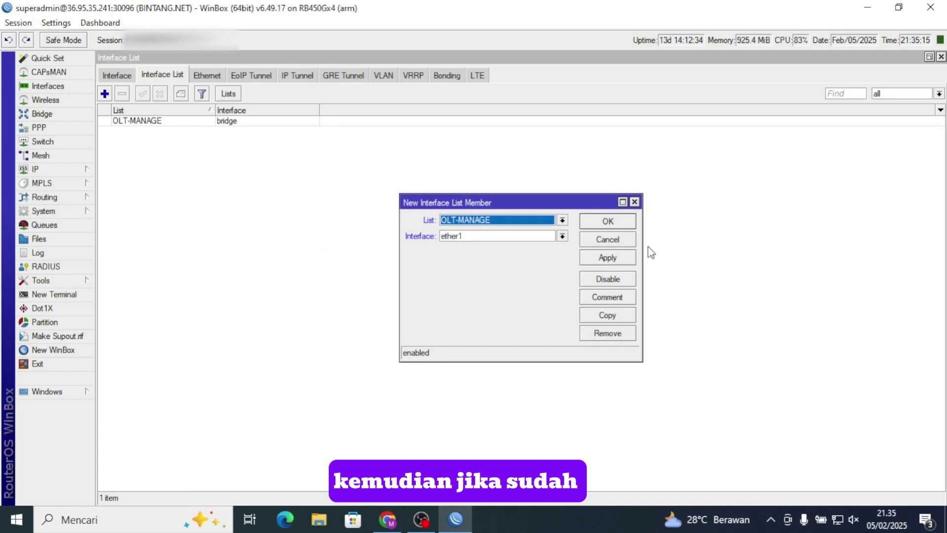
left_click(560, 223)
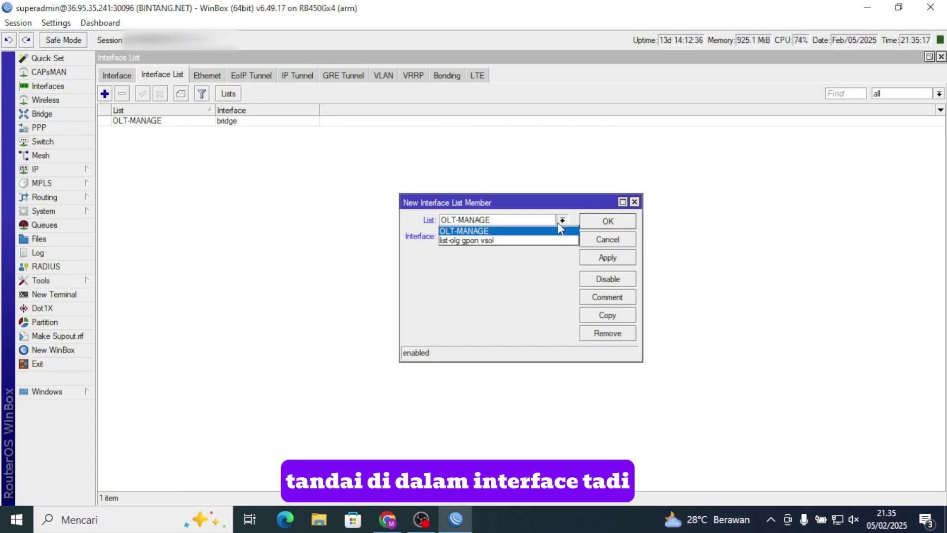
left_click(554, 241)
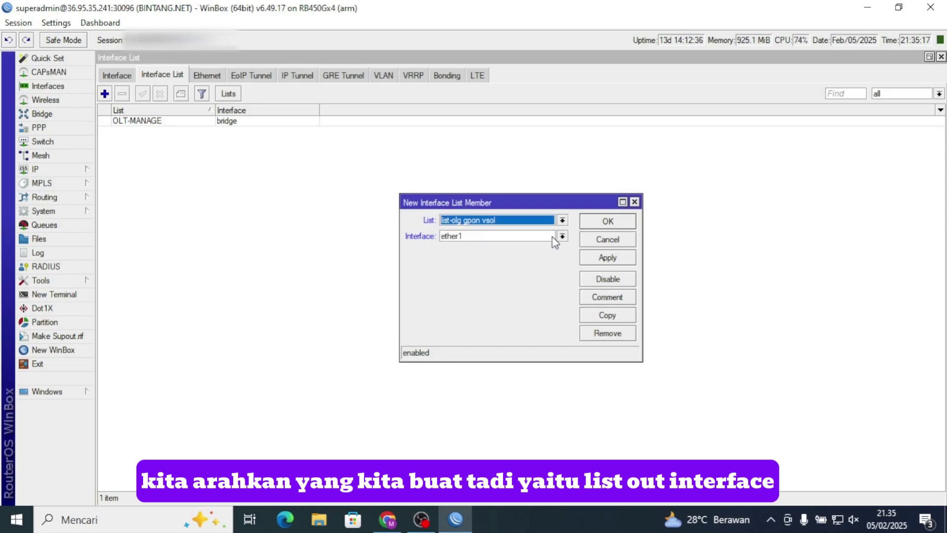
left_click(517, 237)
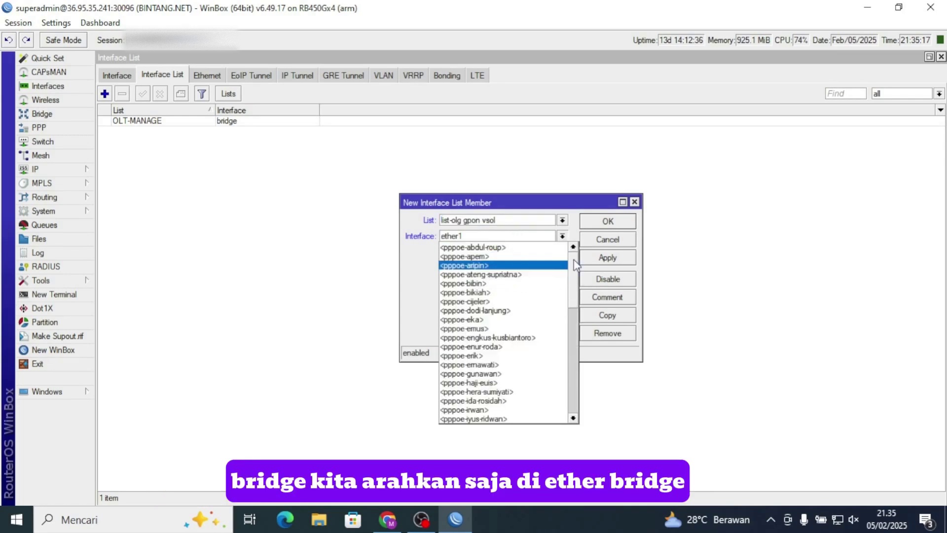
scroll(557, 353, "down", 10)
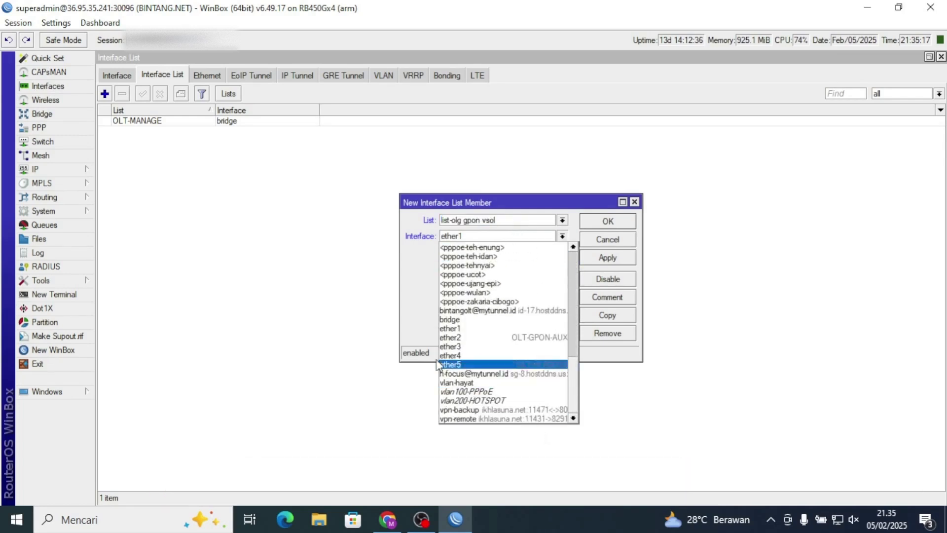
left_click(497, 320)
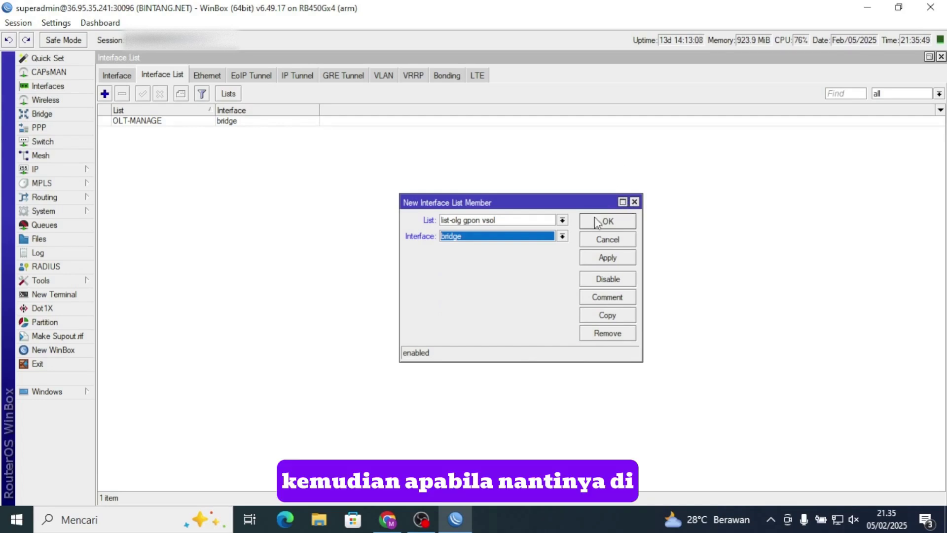
left_click(563, 236)
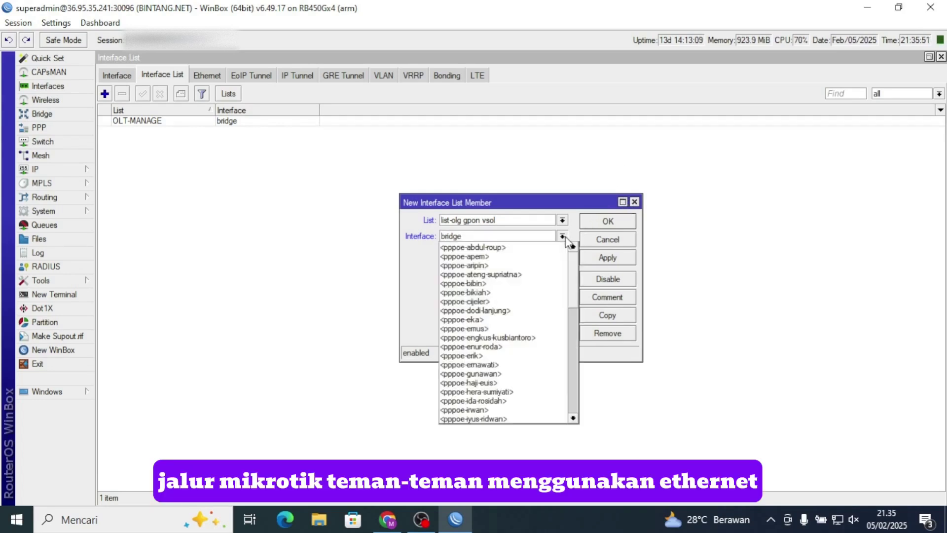
scroll(502, 306, "down", 10)
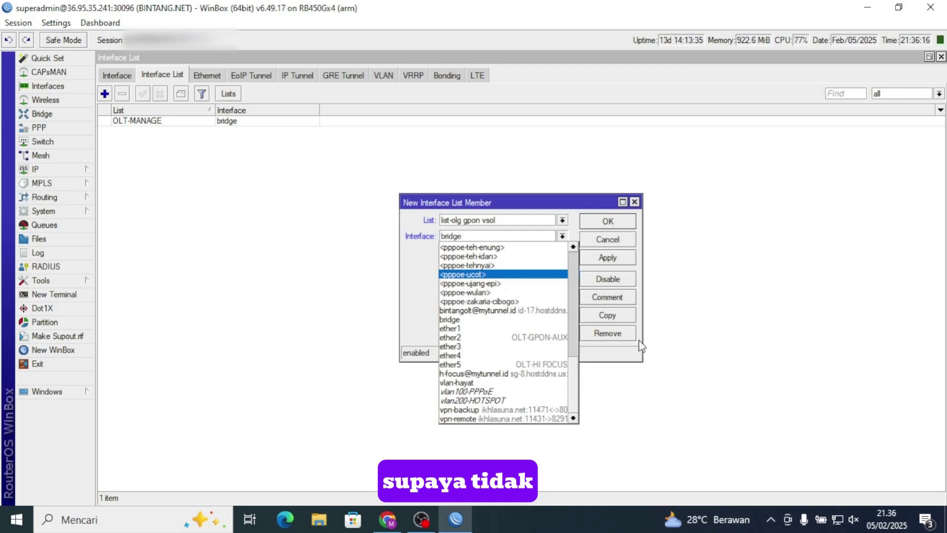
left_click(636, 206)
left_click(635, 202)
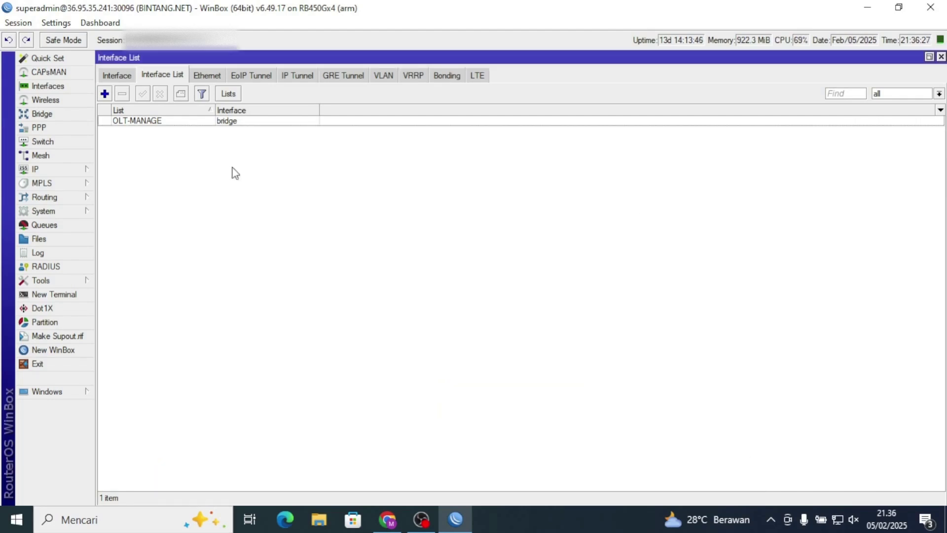
Step: Inspect the list and interface of the existing OLT-MANAGE member, close it unchanged and reopen the interface lists
double_click(199, 126)
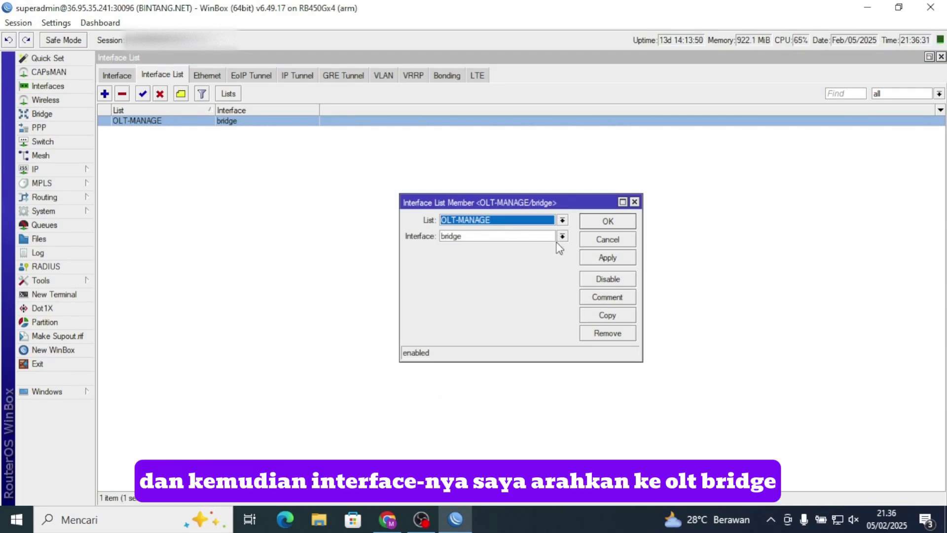
left_click(635, 203)
left_click(228, 94)
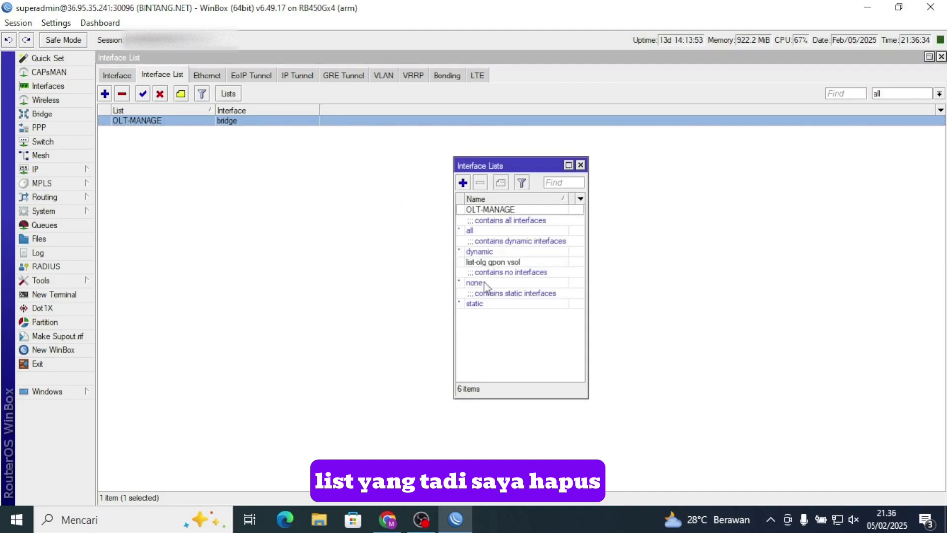
Step: Delete the "list-olg gpon vsol" interface list, keeping OLT-MANAGE, and close the interface lists
left_click(519, 263)
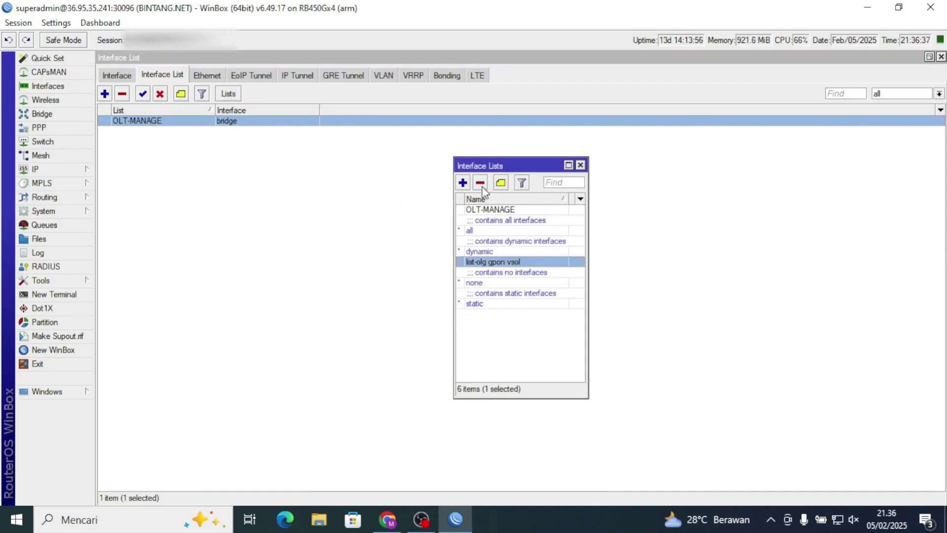
left_click(480, 184)
left_click(495, 211)
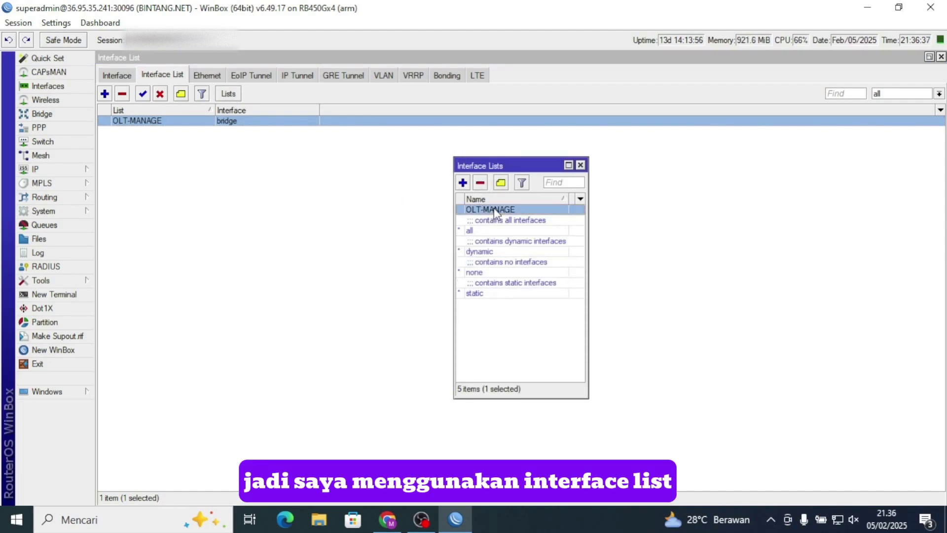
left_click(580, 165)
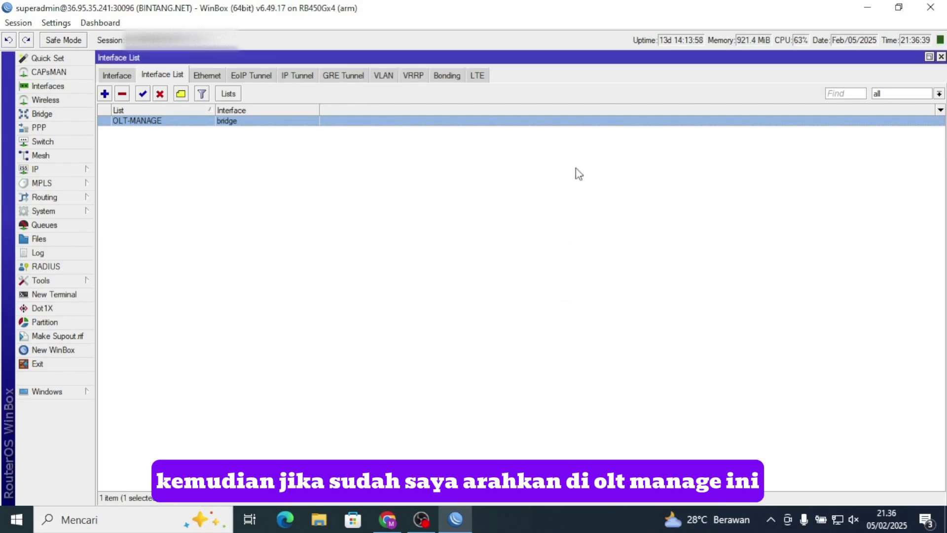
Step: Select bridge as the interface of the OLT-MANAGE list member, save the entry, and close the interface list window
double_click(384, 121)
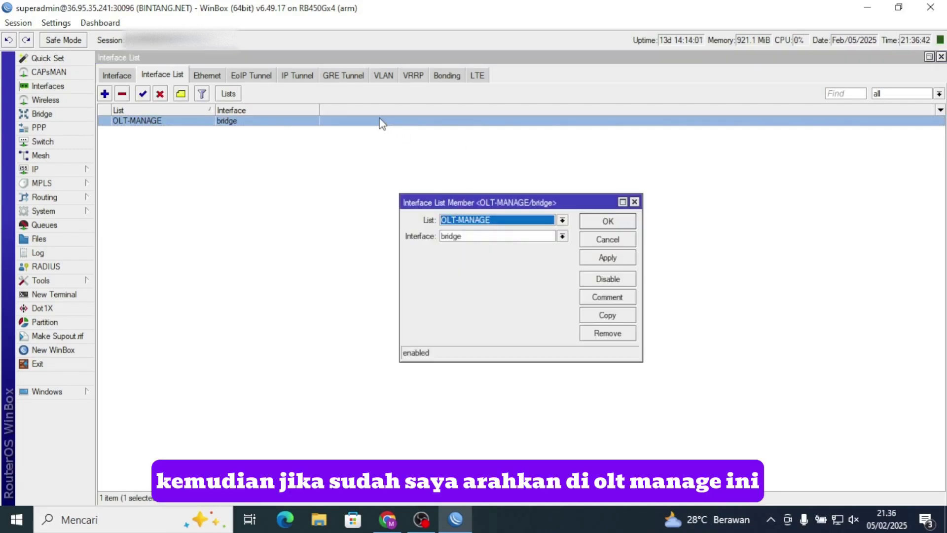
left_click(502, 236)
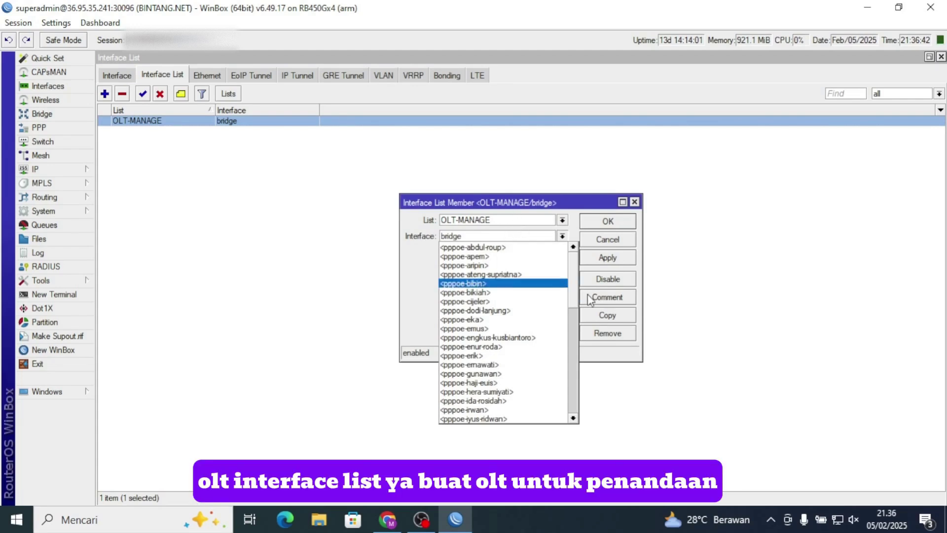
left_click_drag(574, 292, 575, 410)
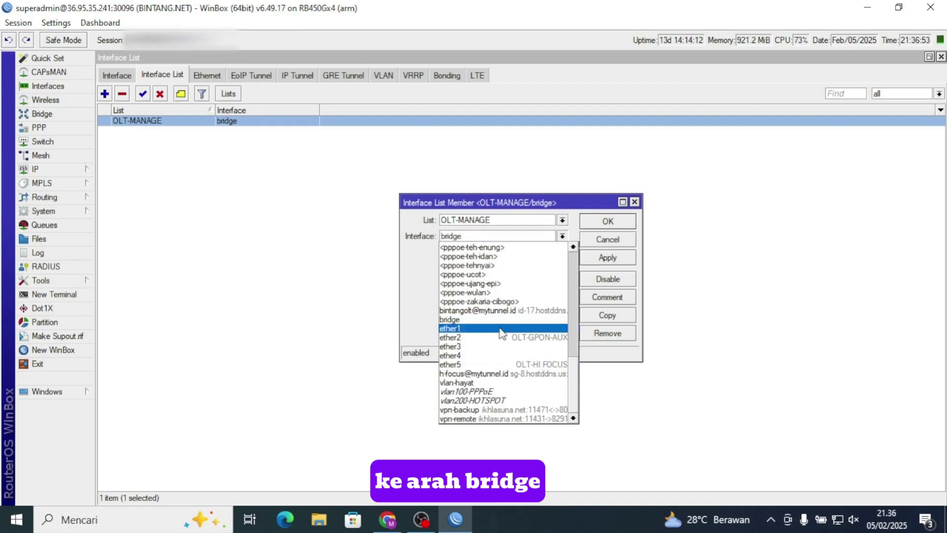
left_click(471, 320)
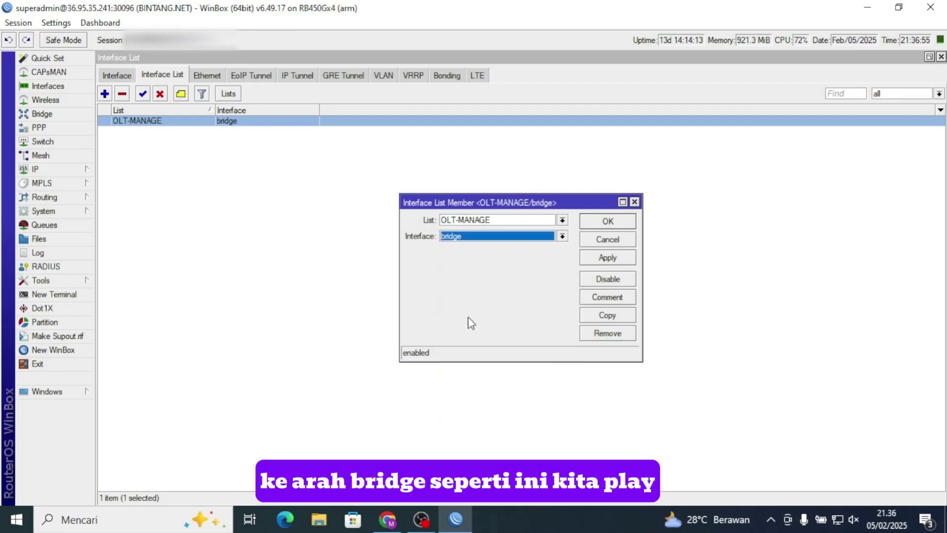
left_click(626, 257)
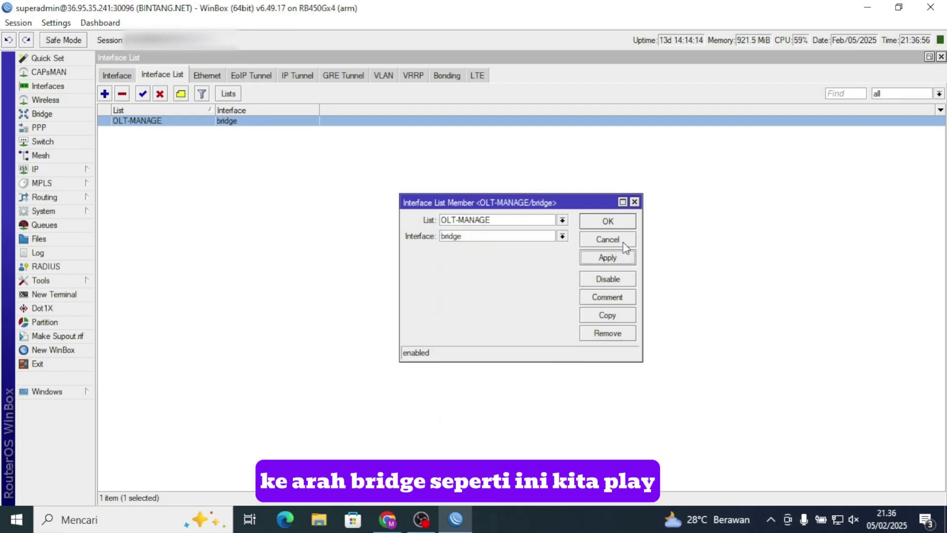
left_click(610, 220)
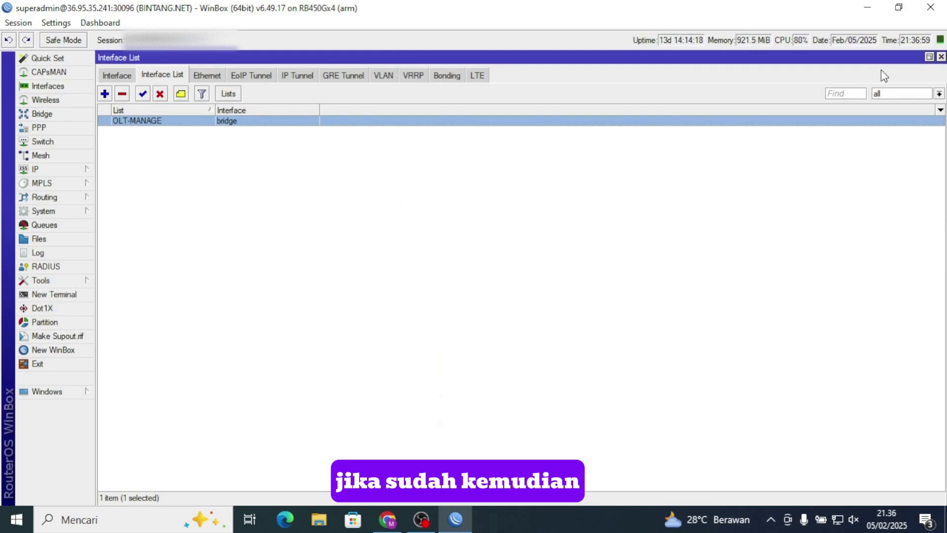
left_click(940, 57)
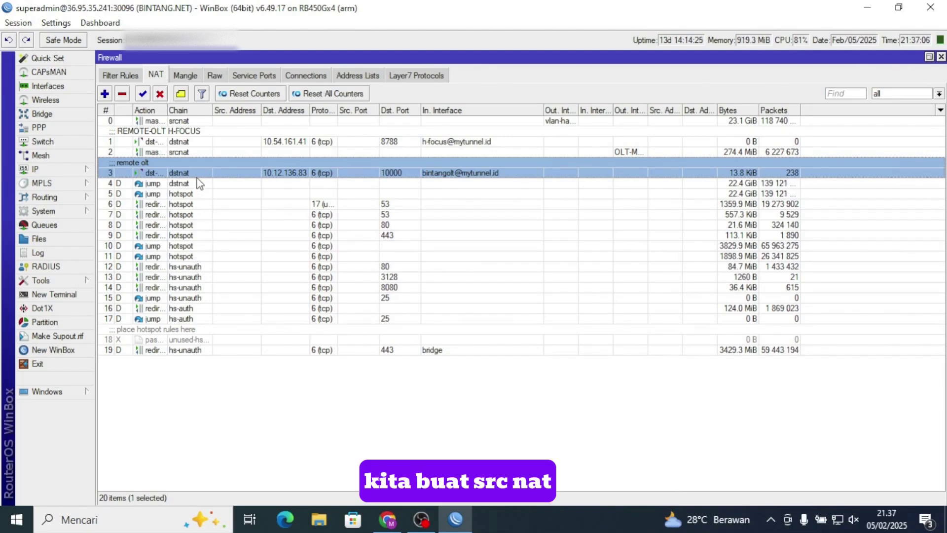
Step: Inspect the first srcnat masquerade rule's general and action settings and the "remote olt" dst-nat rule's action, closing both unchanged
left_click(189, 153)
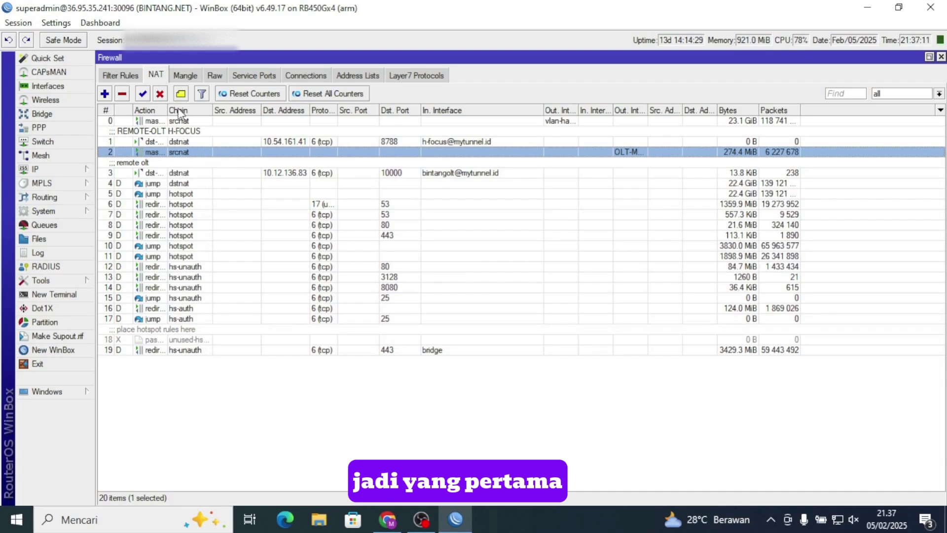
double_click(181, 123)
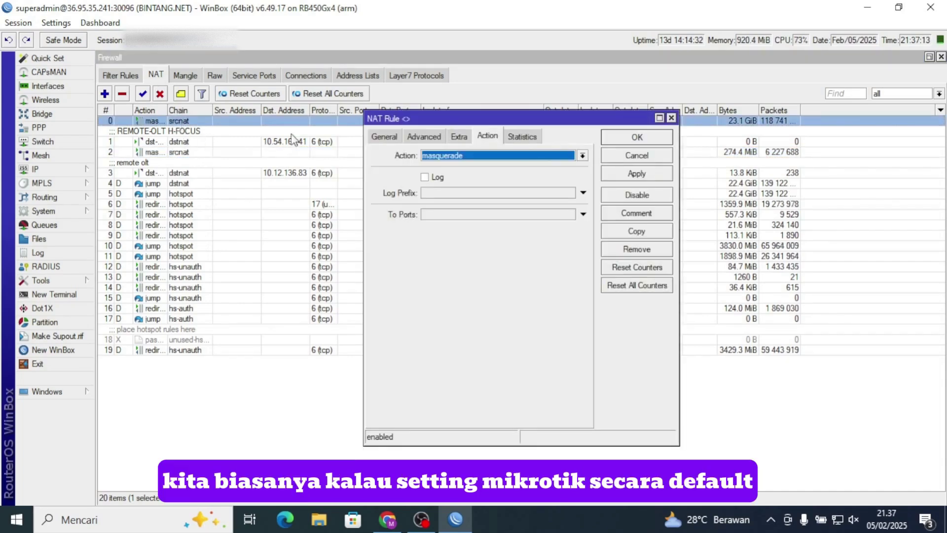
left_click(375, 138)
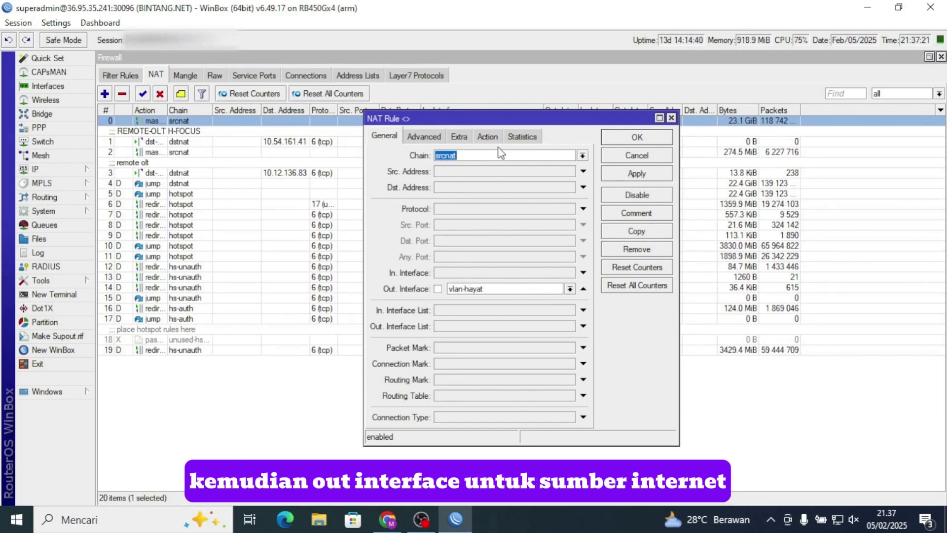
left_click(487, 137)
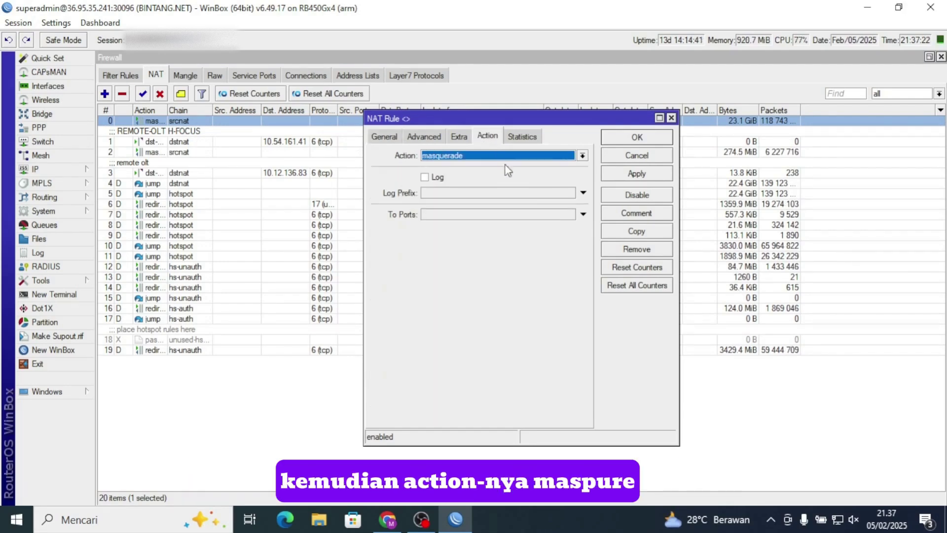
left_click(671, 119)
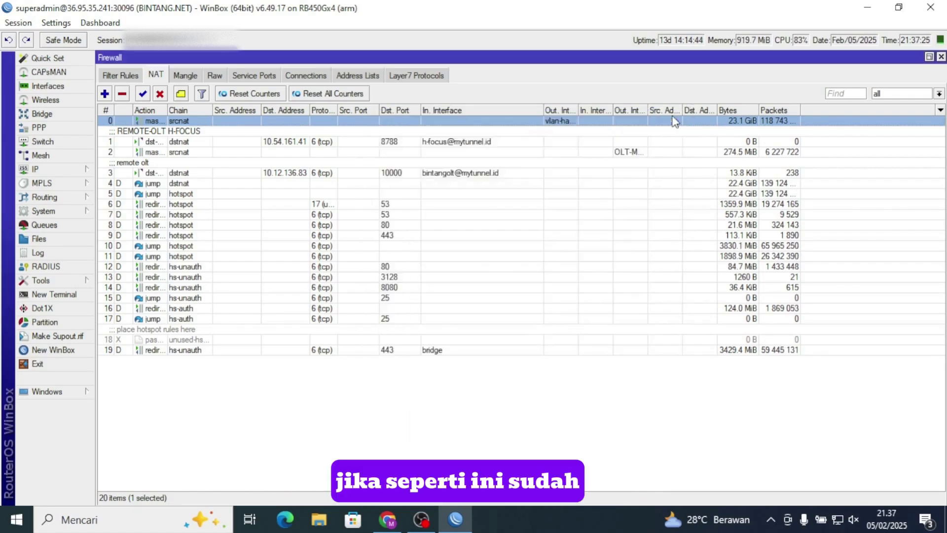
double_click(236, 173)
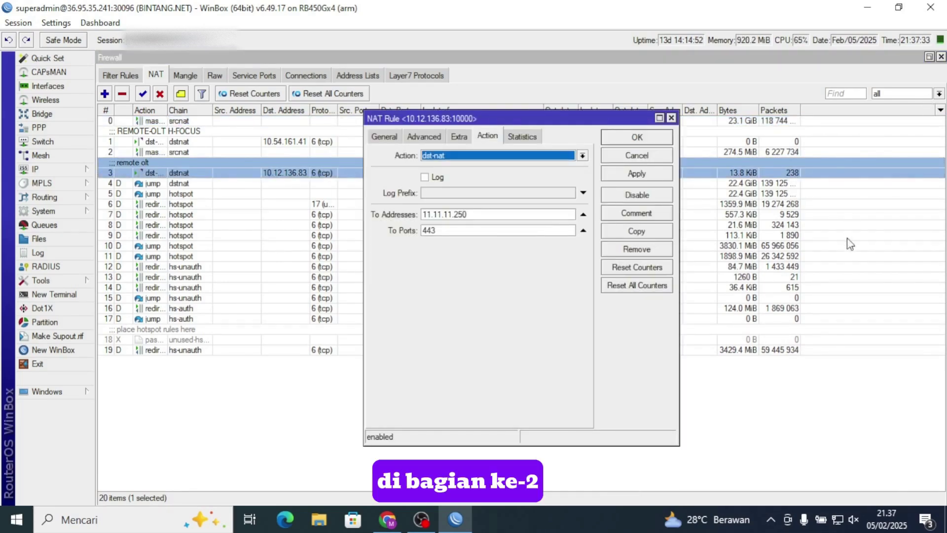
left_click(671, 119)
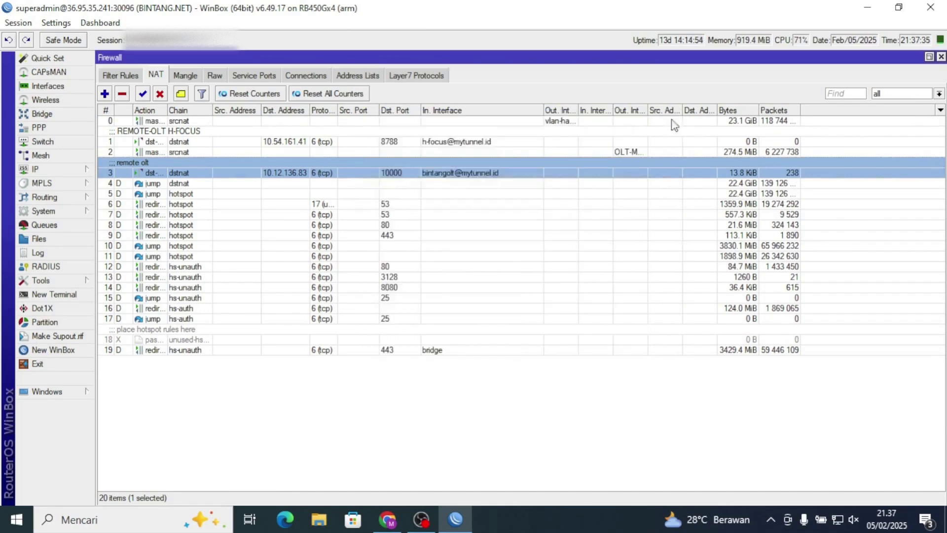
Step: Set the Out. Interface List of srcnat masquerade rule 2 to OLT-MANAGE
double_click(157, 153)
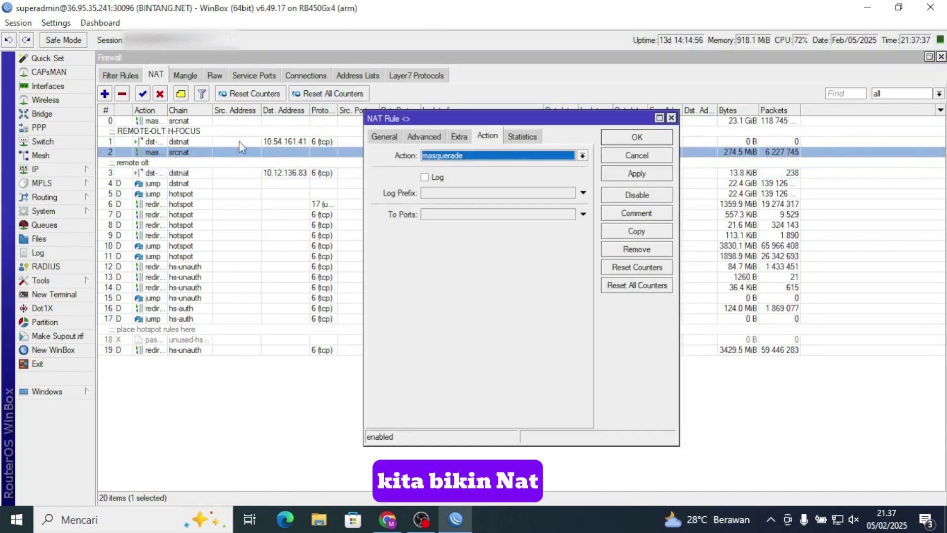
left_click(381, 139)
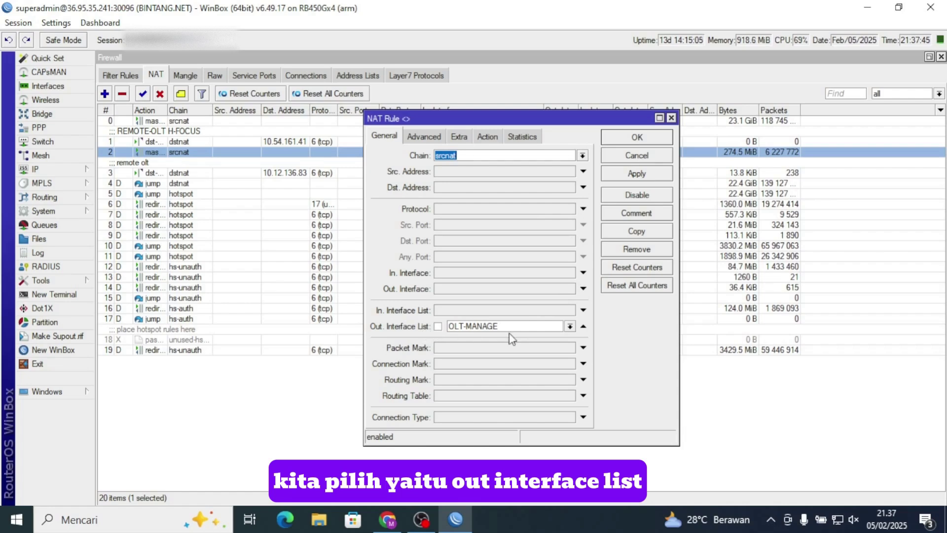
left_click(560, 328)
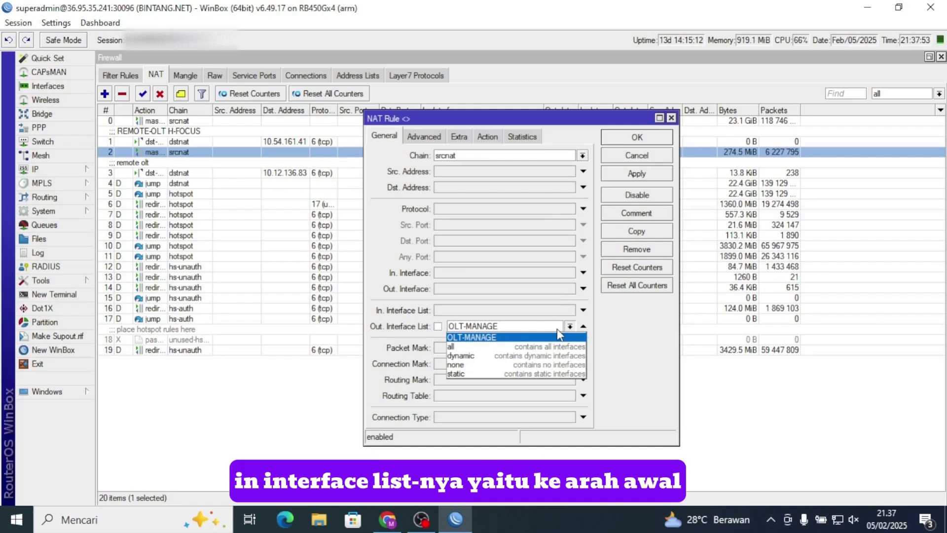
left_click(514, 346)
left_click(528, 329)
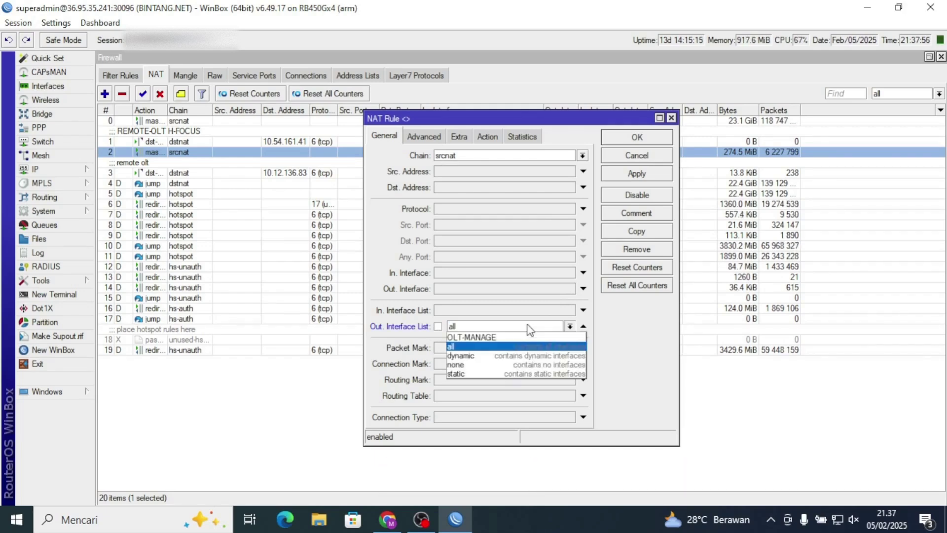
left_click(508, 338)
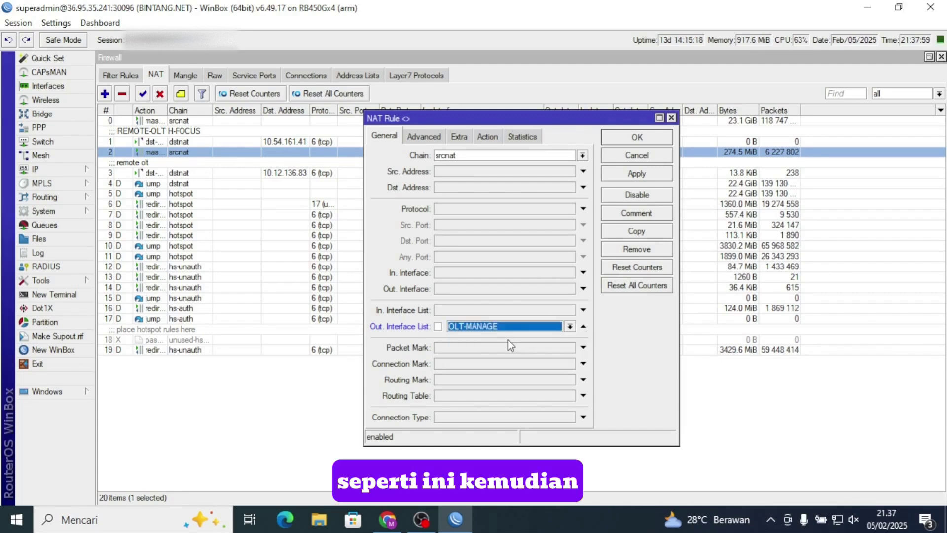
Step: Review the advanced, extra and action settings of srcnat rule 2 and save it with the masquerade action
left_click(434, 140)
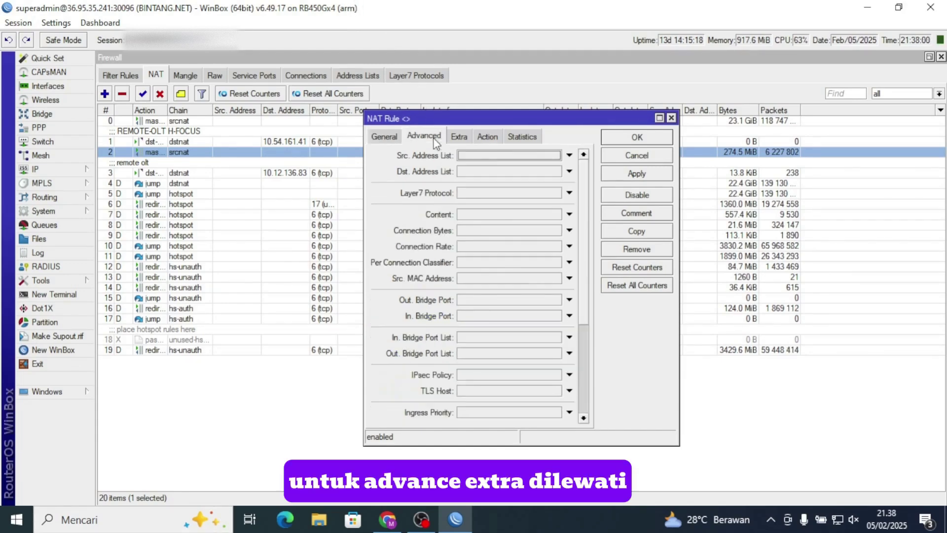
left_click(463, 142)
left_click(484, 140)
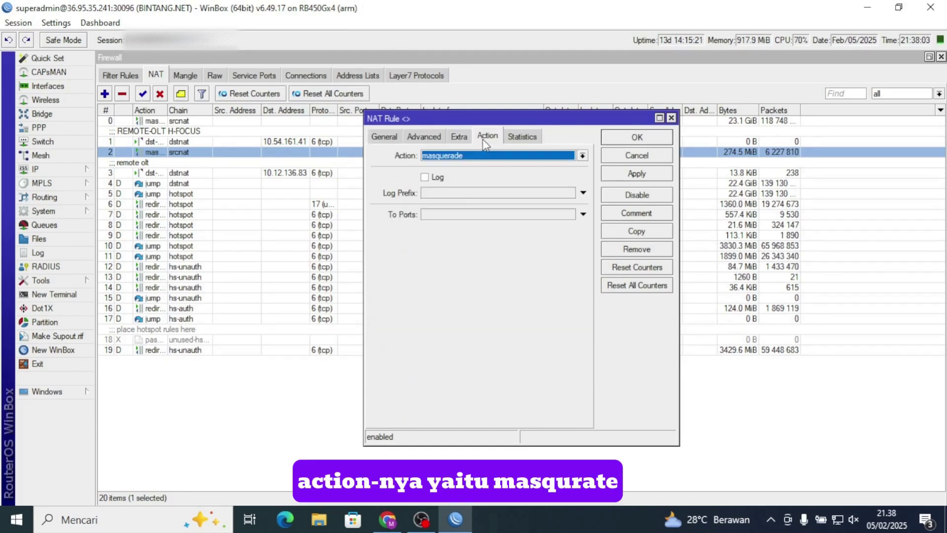
left_click(662, 140)
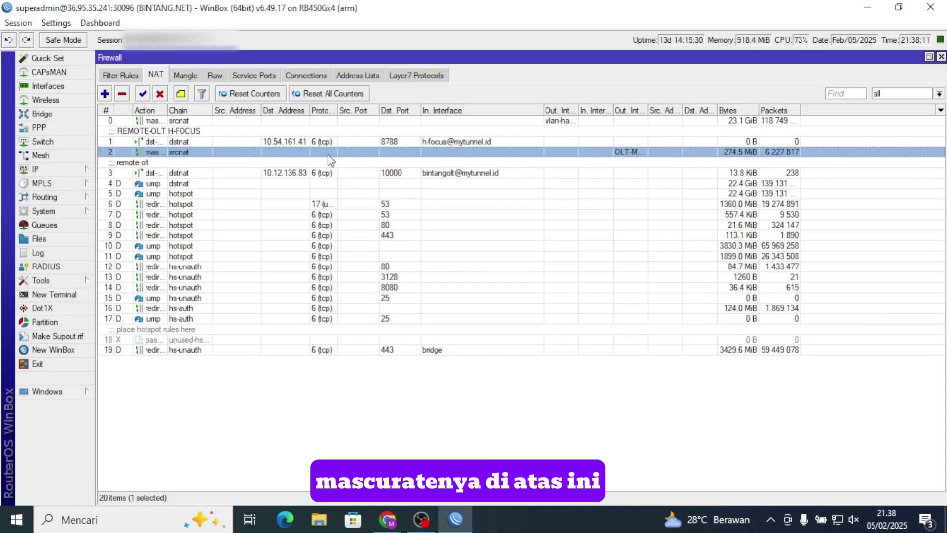
Step: Widen the Out. Interface List column and compare the OLT-MANAGE masquerade rule with the "remote olt" dst-nat rule
left_click_drag(646, 110, 730, 110)
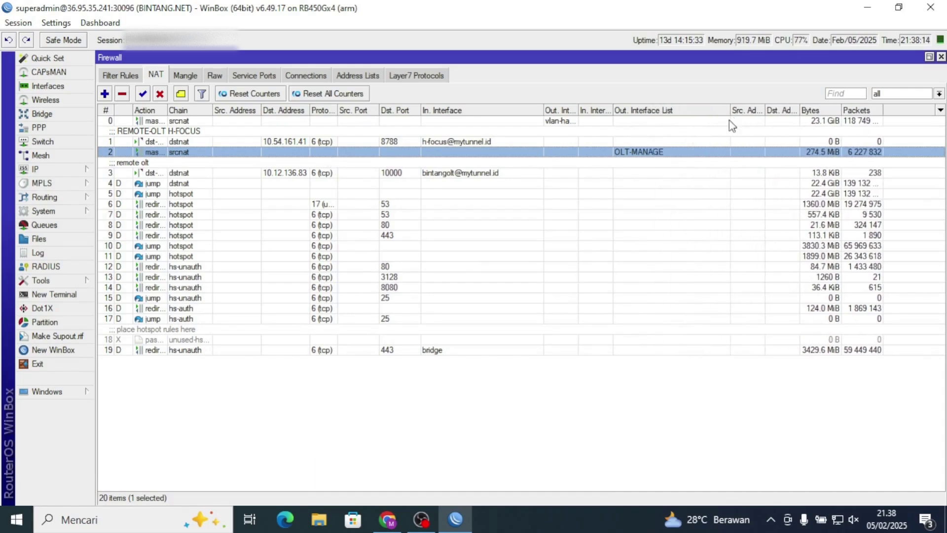
left_click(308, 173)
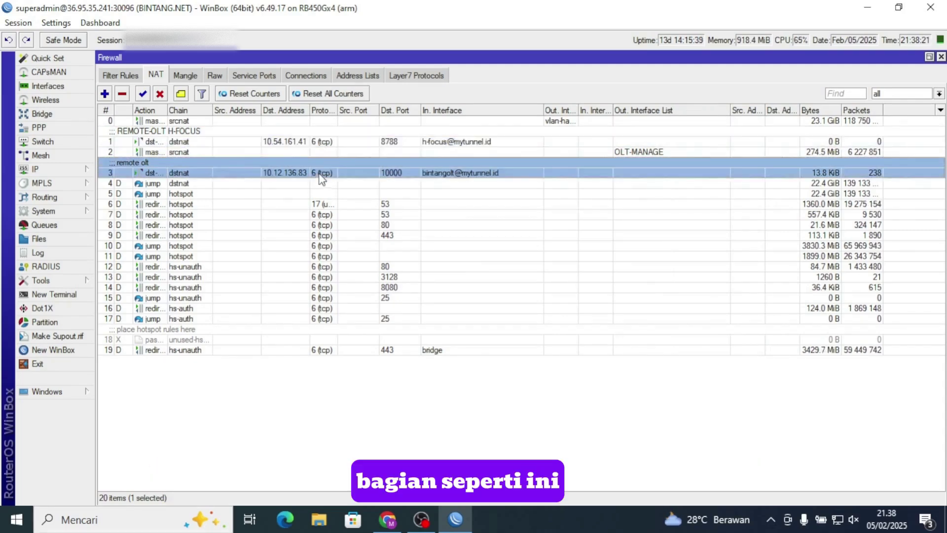
left_click(322, 153)
left_click(323, 173)
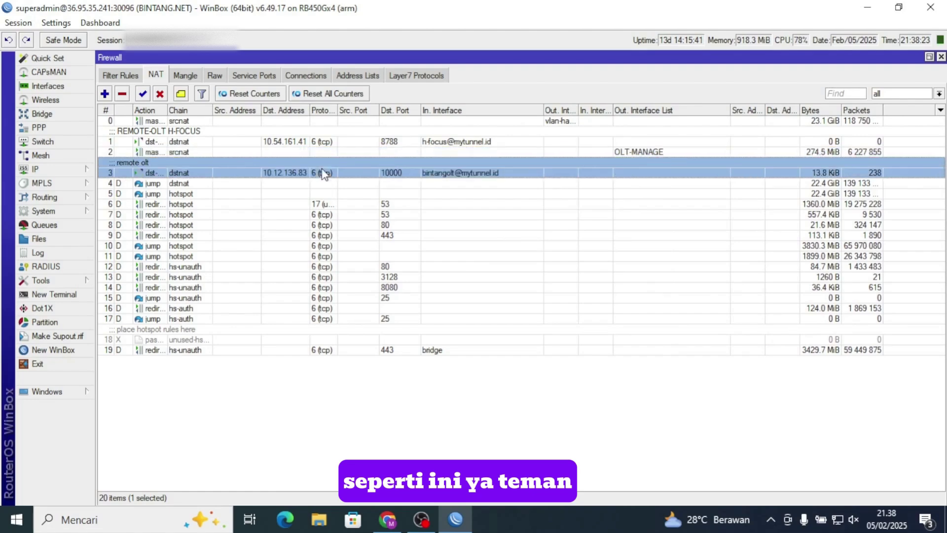
left_click(321, 154)
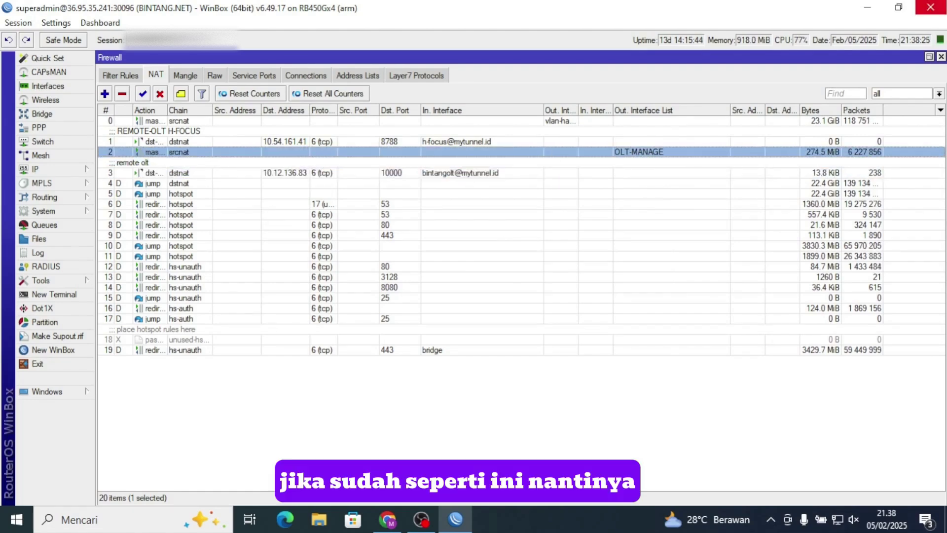
Step: Close the firewall window, then switch to Chrome and log out of the V-SOL OLT web management
left_click(941, 57)
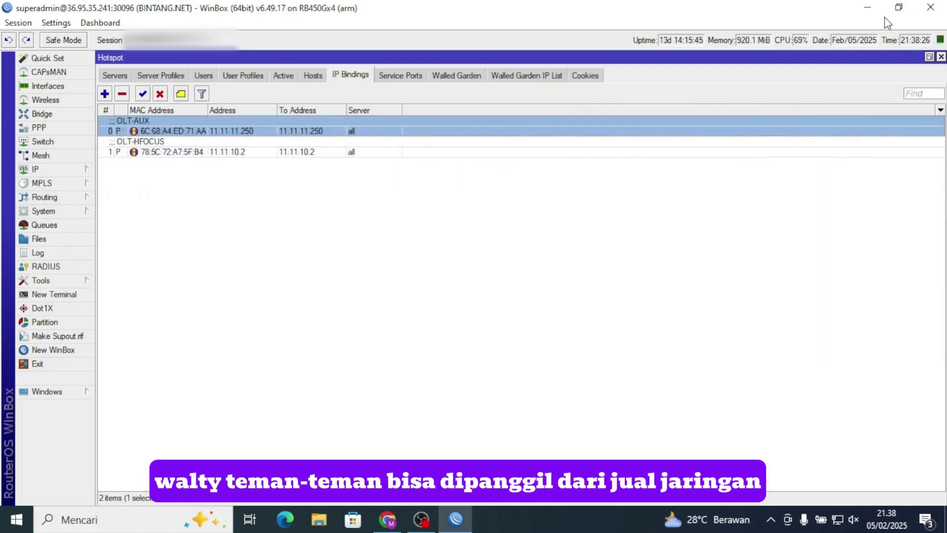
left_click(870, 8)
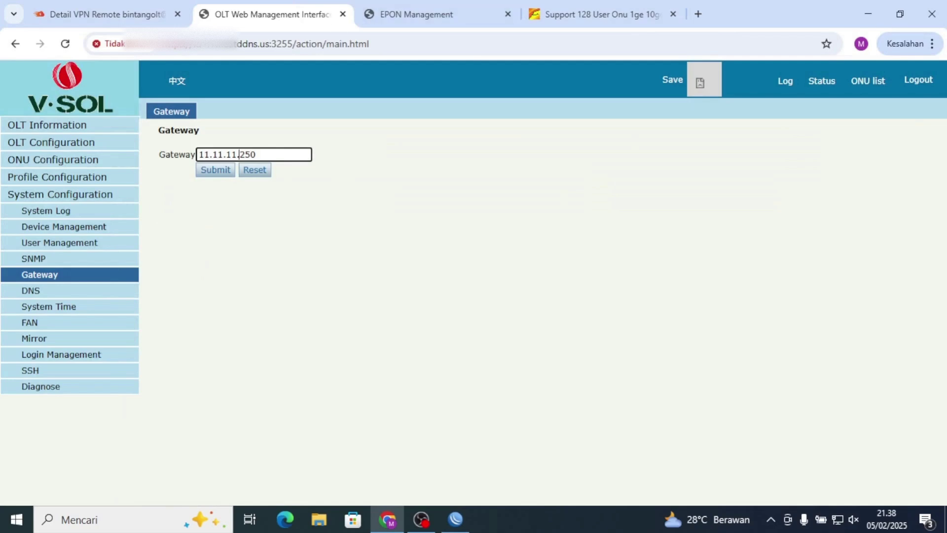
left_click(922, 79)
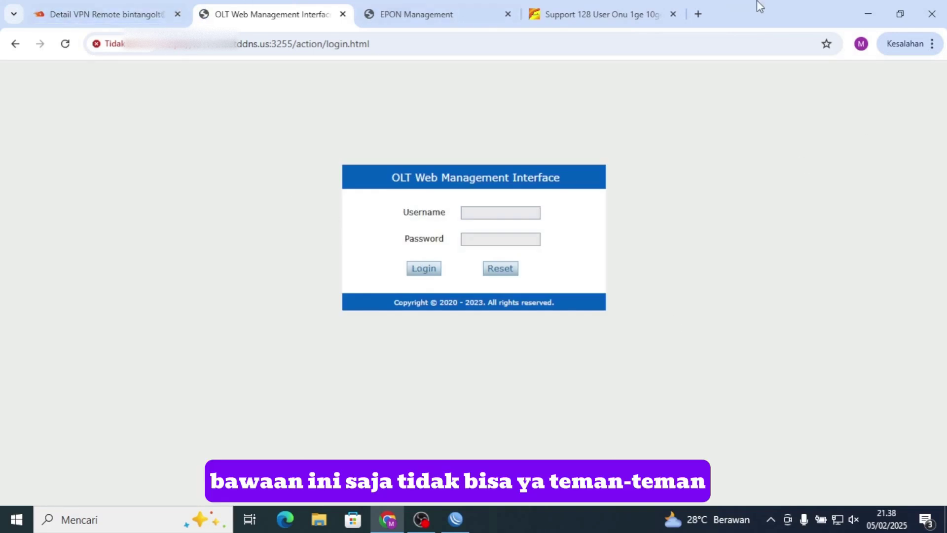
Step: Show the VPN remote account's information and select its remote URL id-17.hostddns.us:3255
left_click(113, 13)
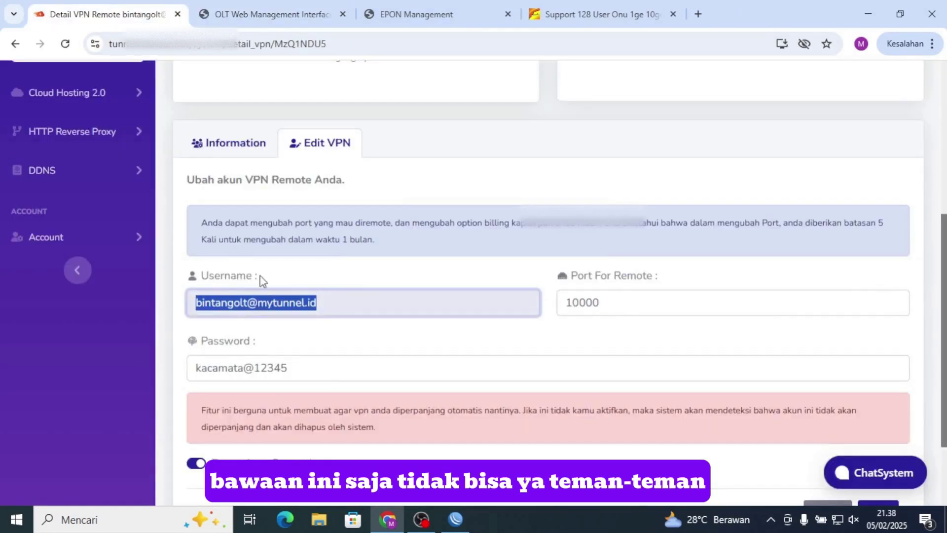
left_click(239, 156)
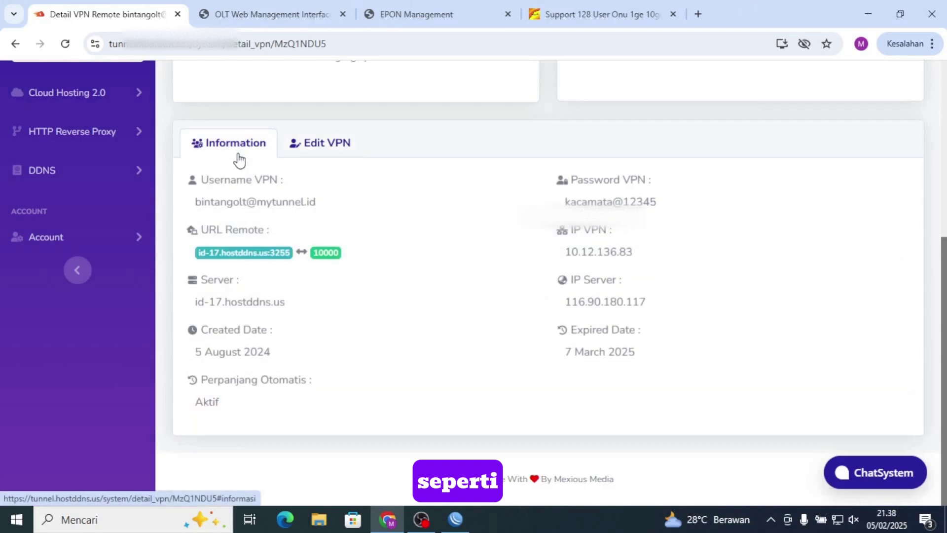
triple_click(198, 254)
left_click_drag(273, 256, 282, 255)
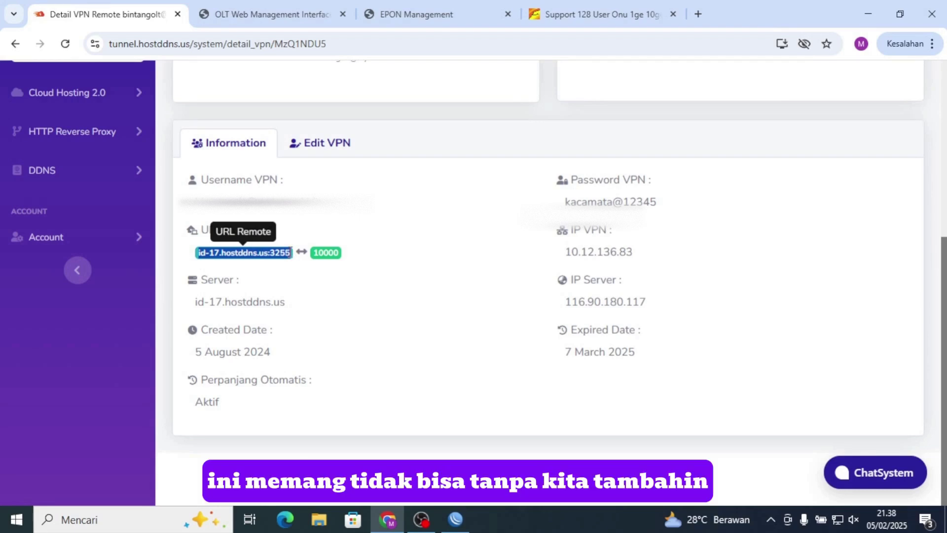
Step: Try to copy the remote URL id-17.hostddns.us:3255 from the VPN account's information
left_click(290, 252)
right_click(262, 252)
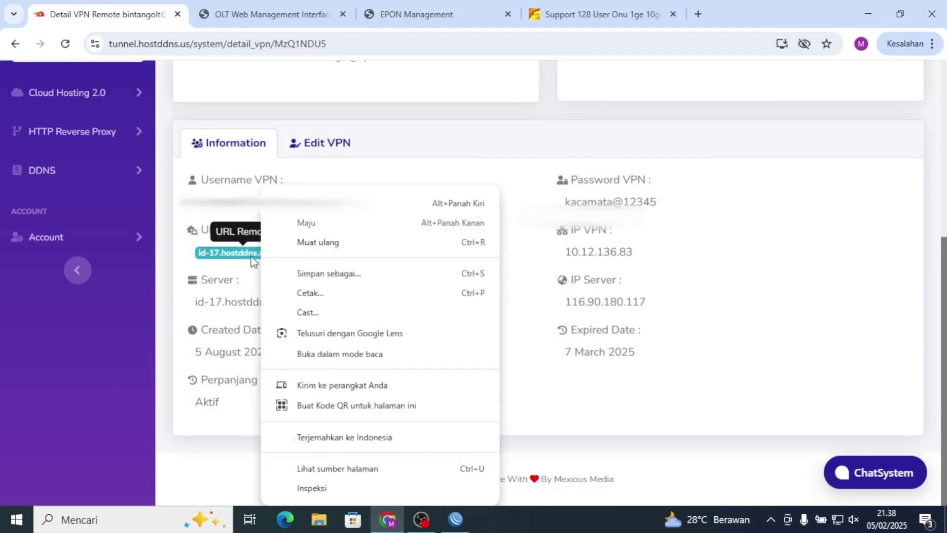
left_click(199, 257)
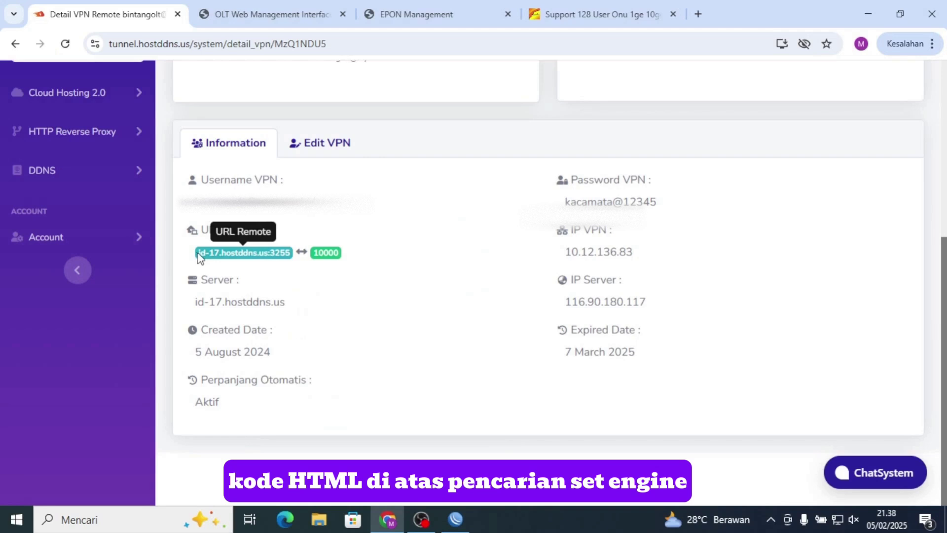
left_click_drag(199, 257, 296, 257)
right_click(268, 255)
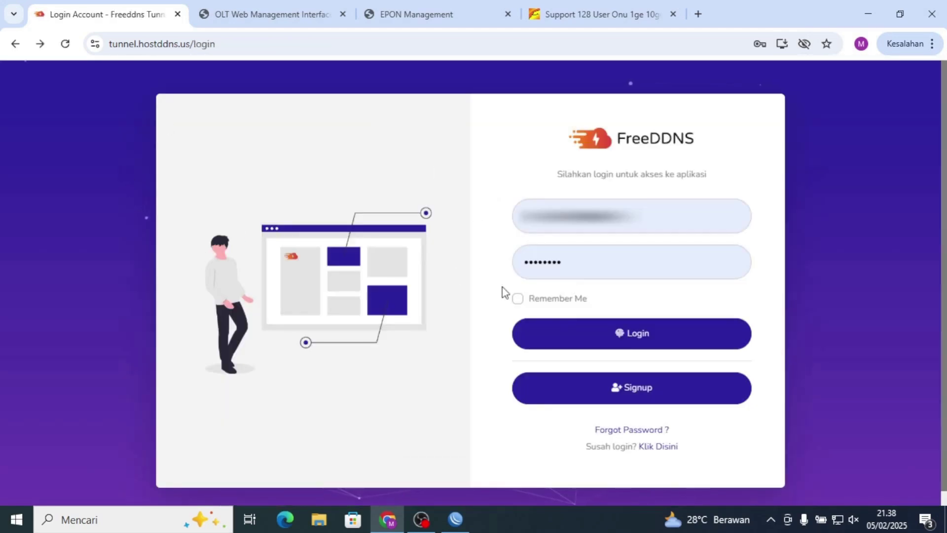
Step: Log in to FreeDDNS with the prefilled credentials, dismiss the saved-password warning and open the list of VPN remote accounts
left_click(551, 331)
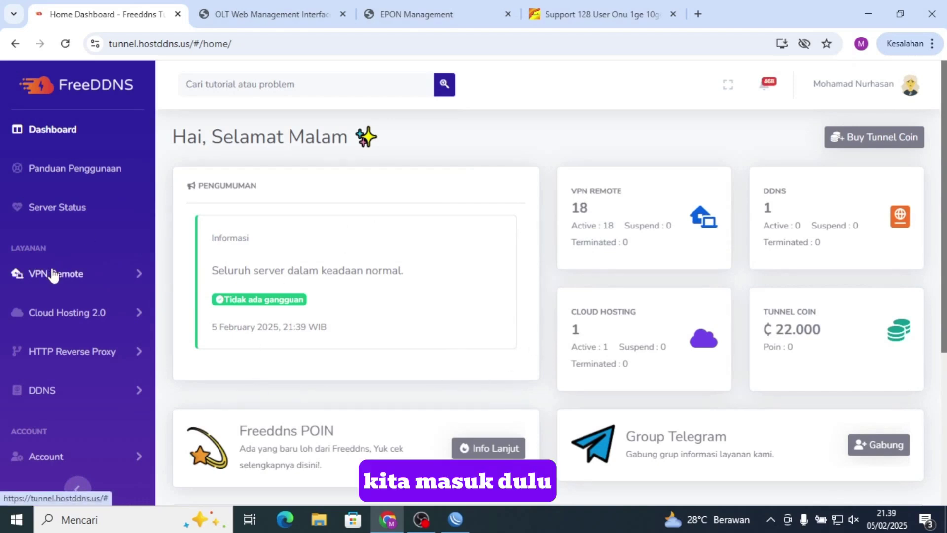
left_click(21, 274)
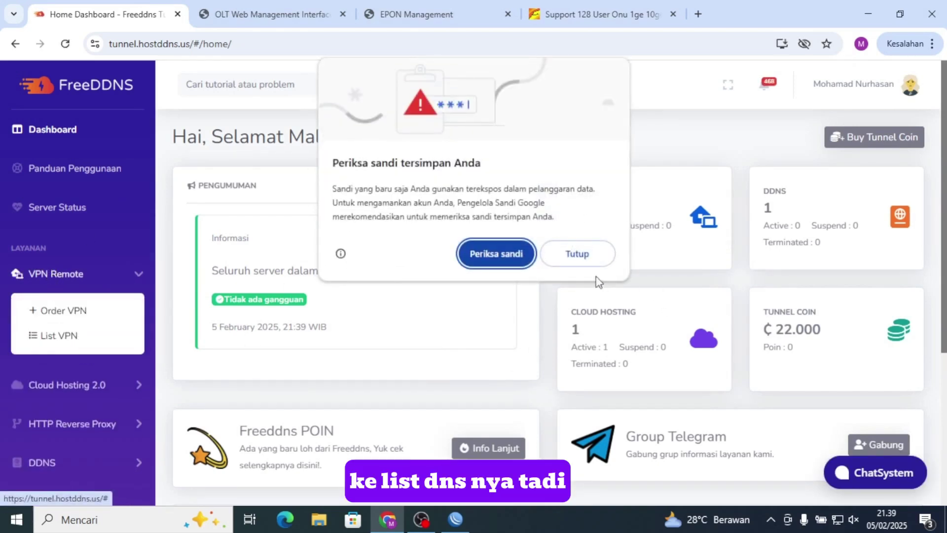
left_click(586, 255)
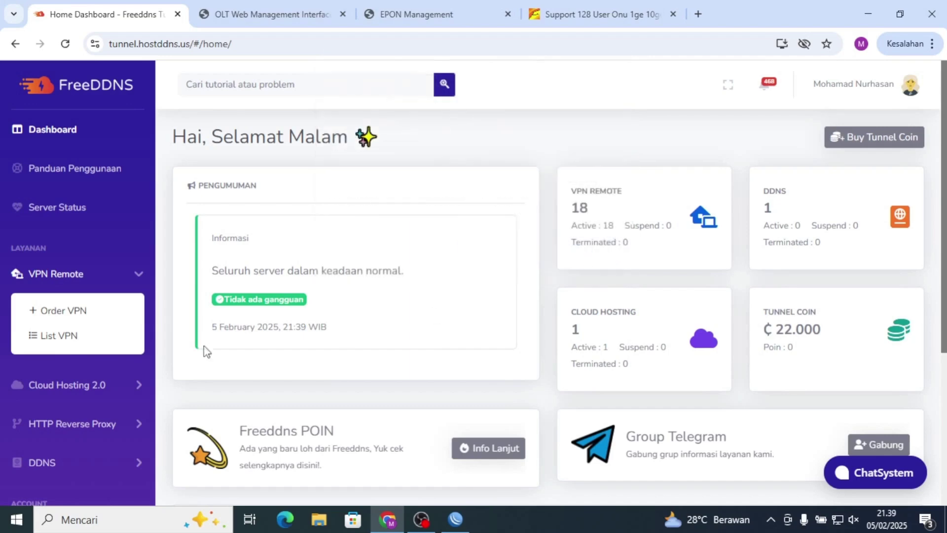
left_click(126, 345)
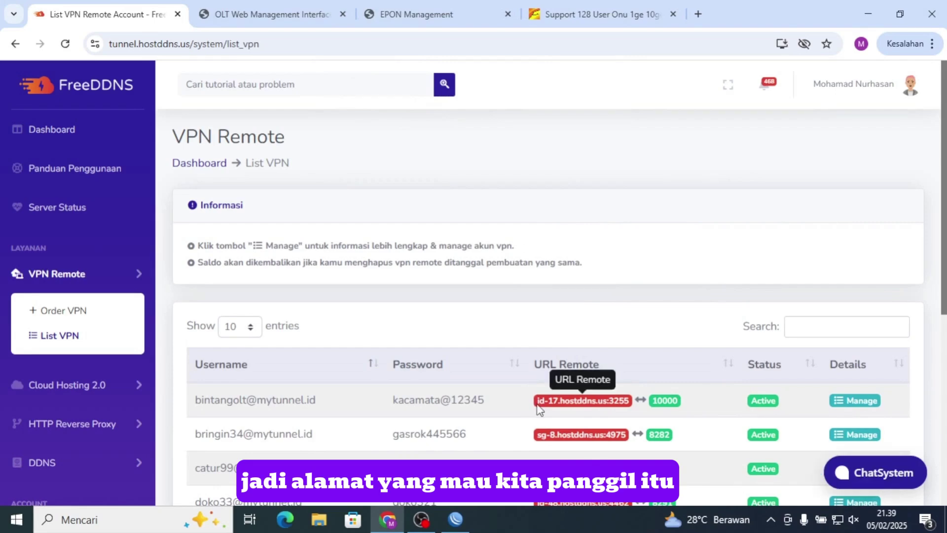
Step: Try to copy the remote URL id-17.hostddns.us:3255 from the first account in the VPN list
left_click_drag(536, 402, 621, 397)
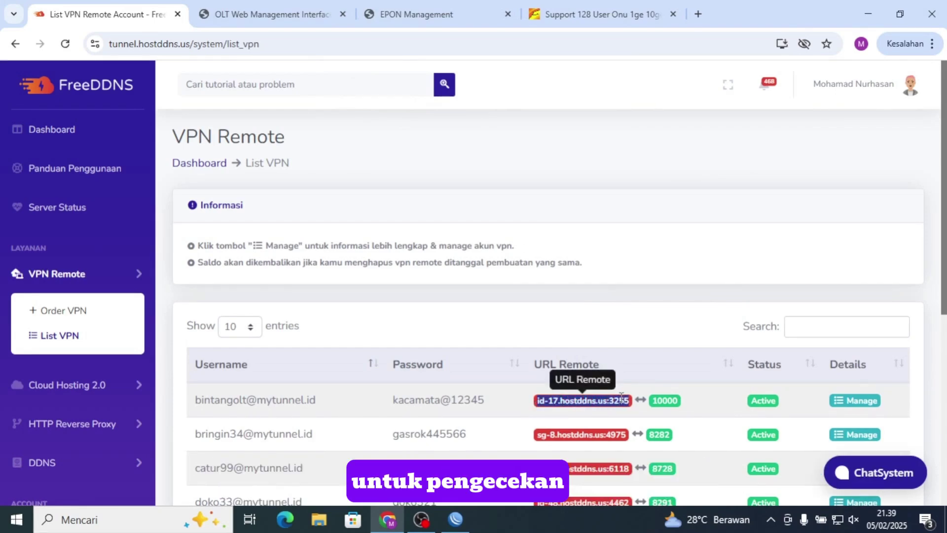
right_click(621, 397)
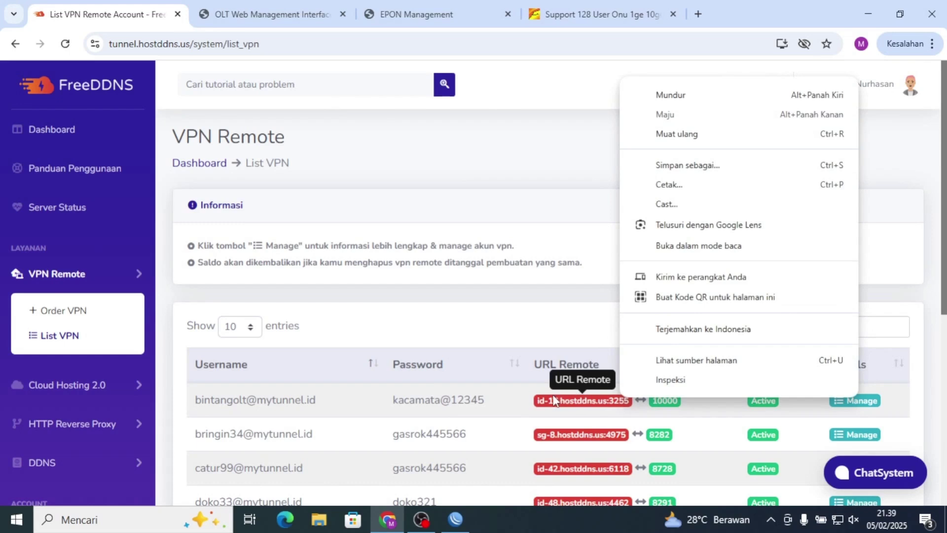
left_click(536, 401)
left_click_drag(537, 402, 634, 407)
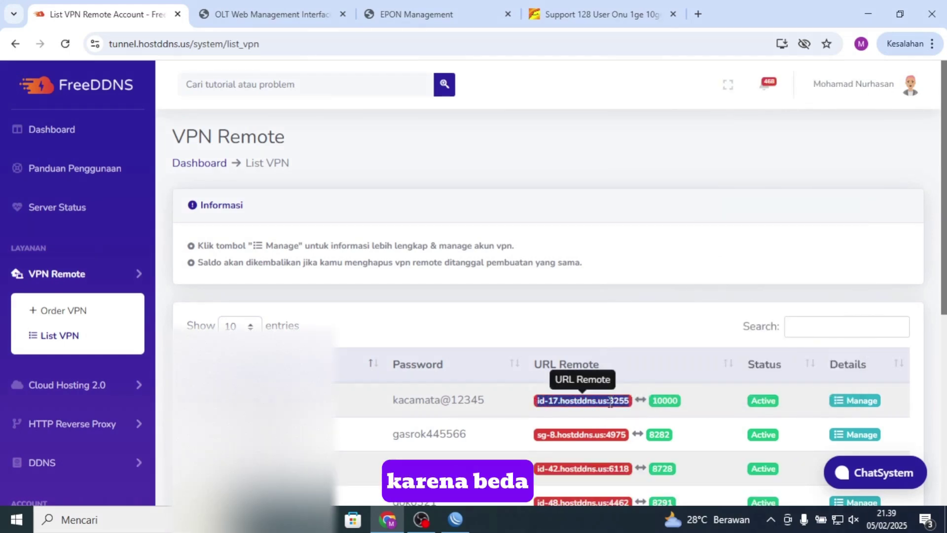
left_click(610, 402)
right_click(609, 404)
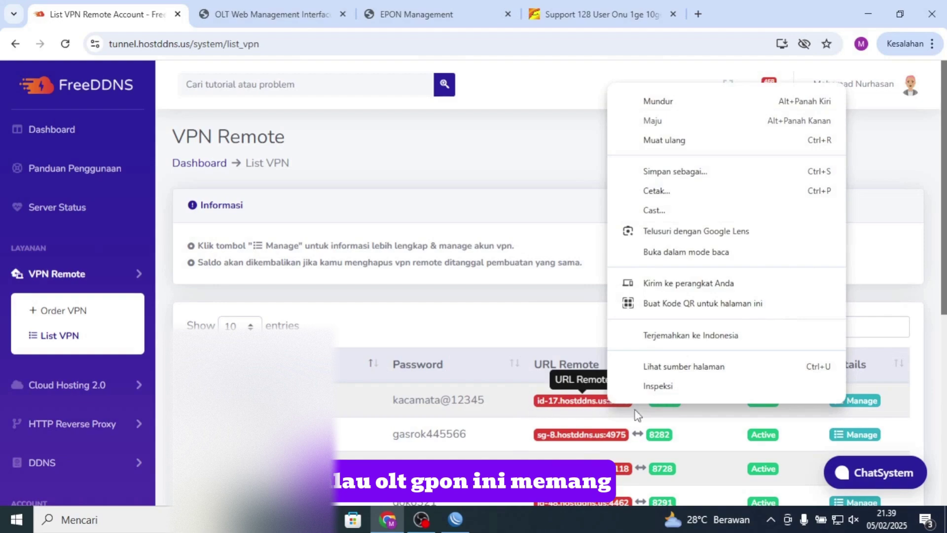
Step: Open the management details of the VPN account with remote URL id-17.hostddns.us:3255 and show its information
left_click(868, 402)
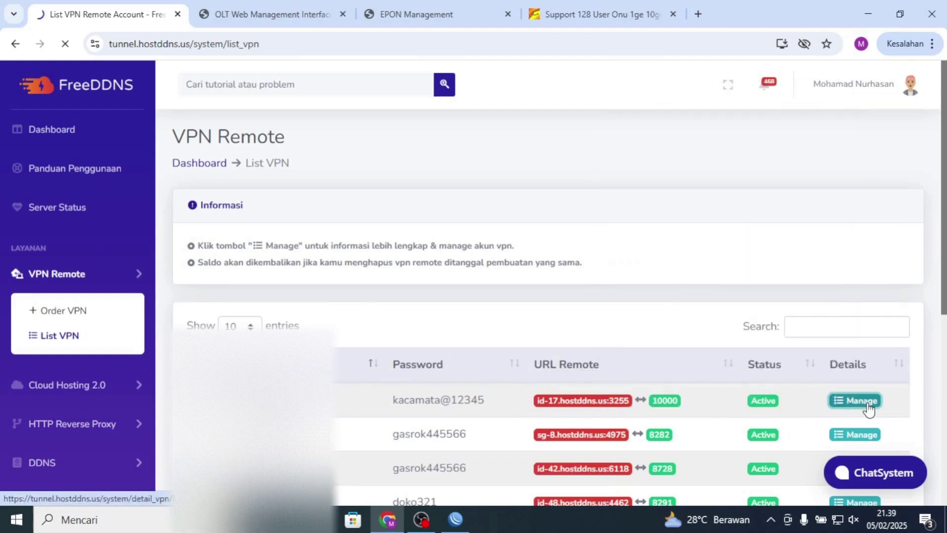
left_click(868, 402)
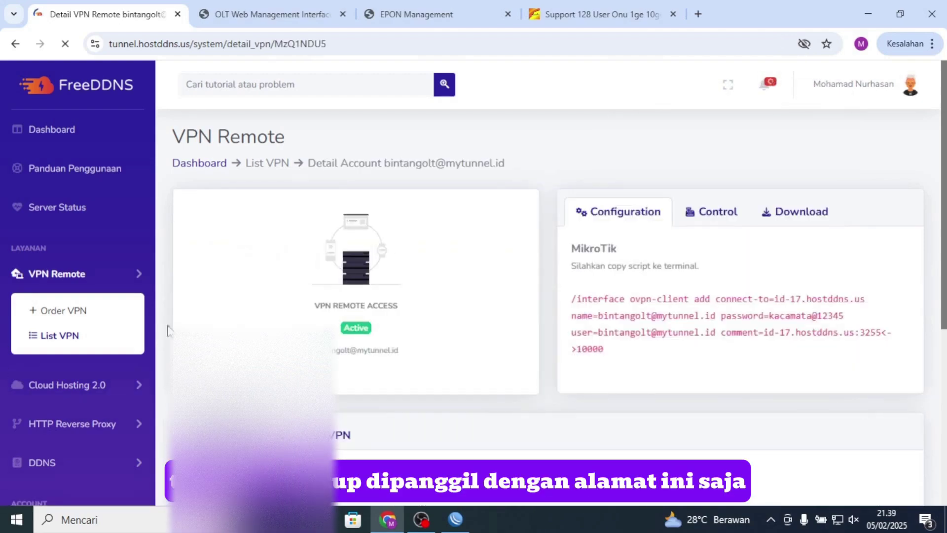
scroll(651, 322, "down", 4)
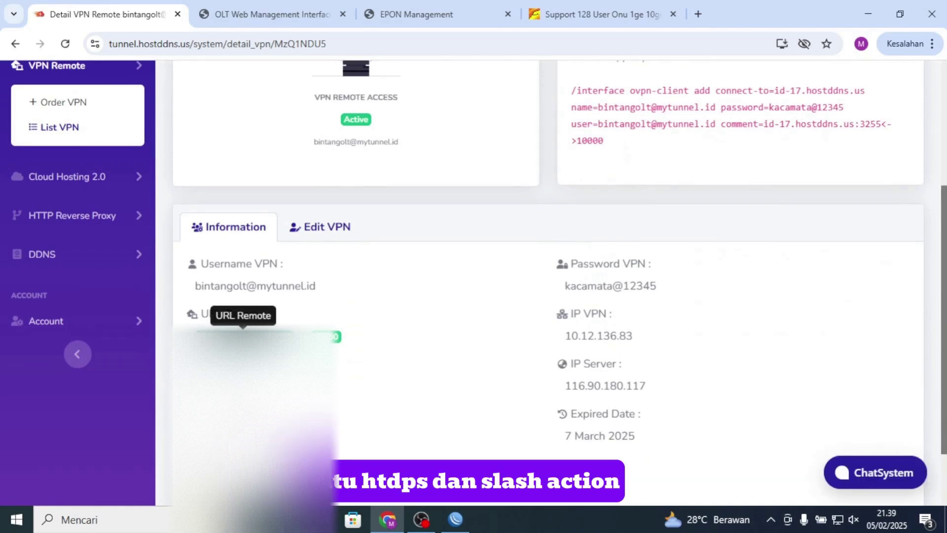
Step: Try repeatedly to copy the account's remote URL from the reopened VPN details page
left_click_drag(196, 337, 276, 337)
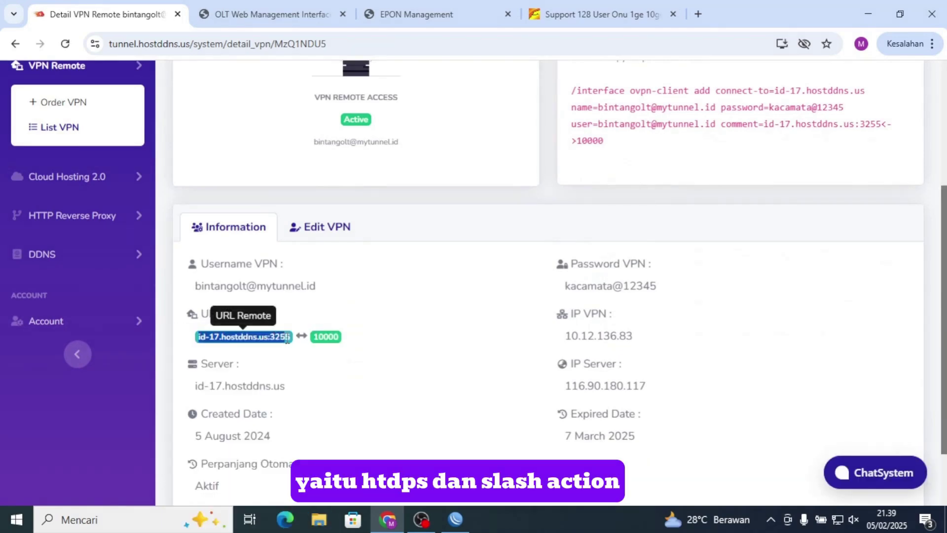
right_click(284, 340)
left_click(269, 339)
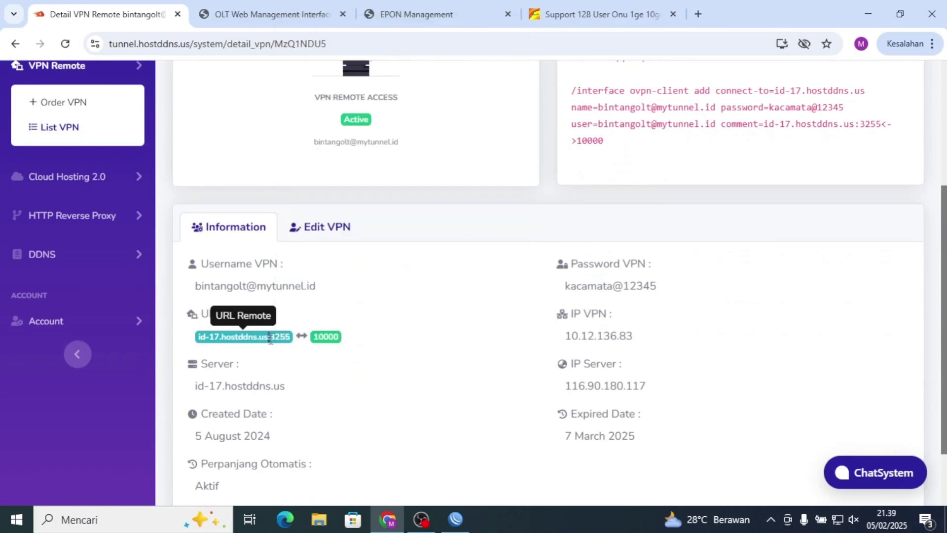
double_click(269, 339)
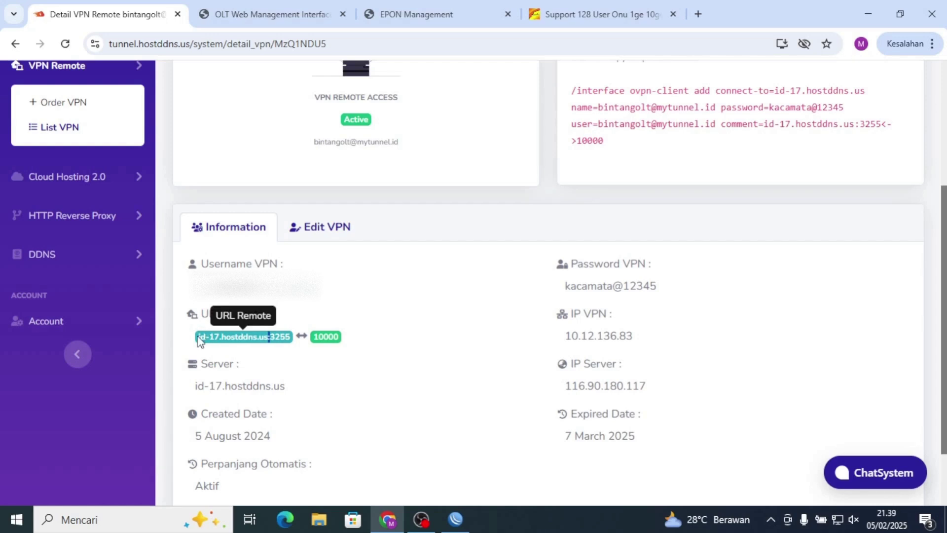
left_click_drag(200, 340, 293, 343)
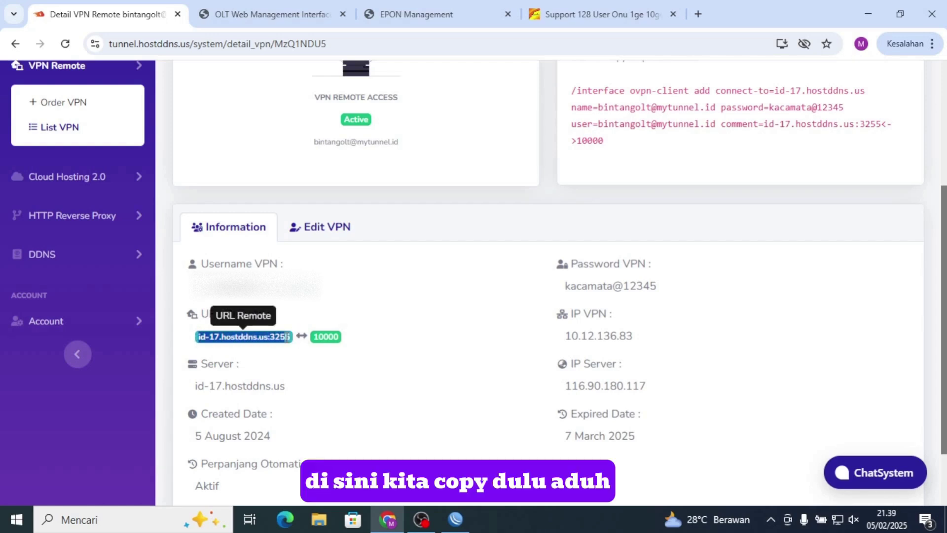
left_click(281, 335)
right_click(280, 335)
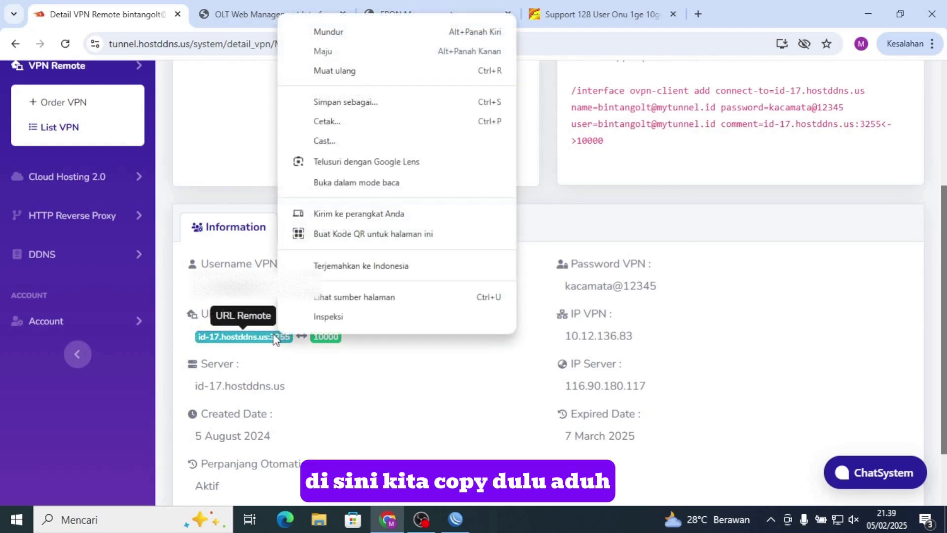
left_click_drag(197, 337, 292, 337)
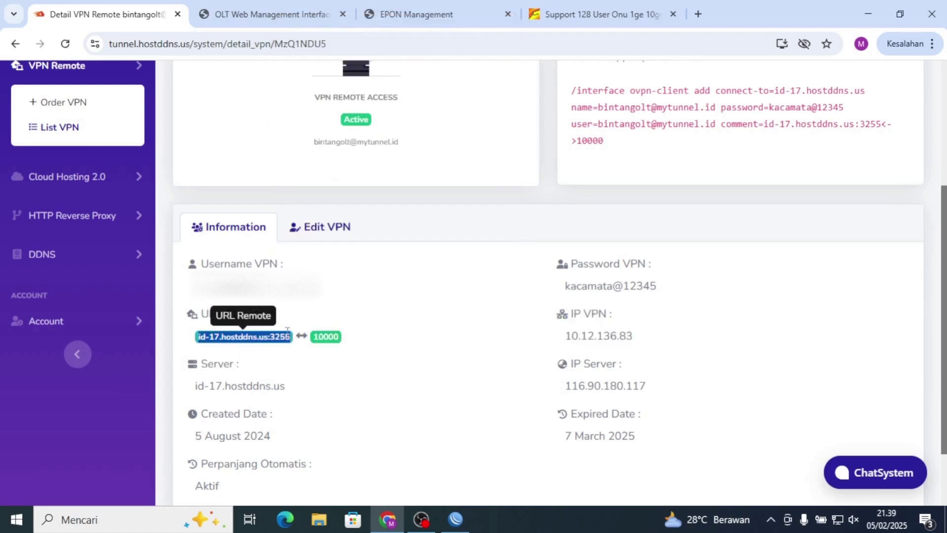
left_click(283, 335)
right_click(283, 334)
Step: Copy the host and port id-17.hostddns.us:3255 from the web address of the OLT login page
left_click(242, 5)
left_click(241, 9)
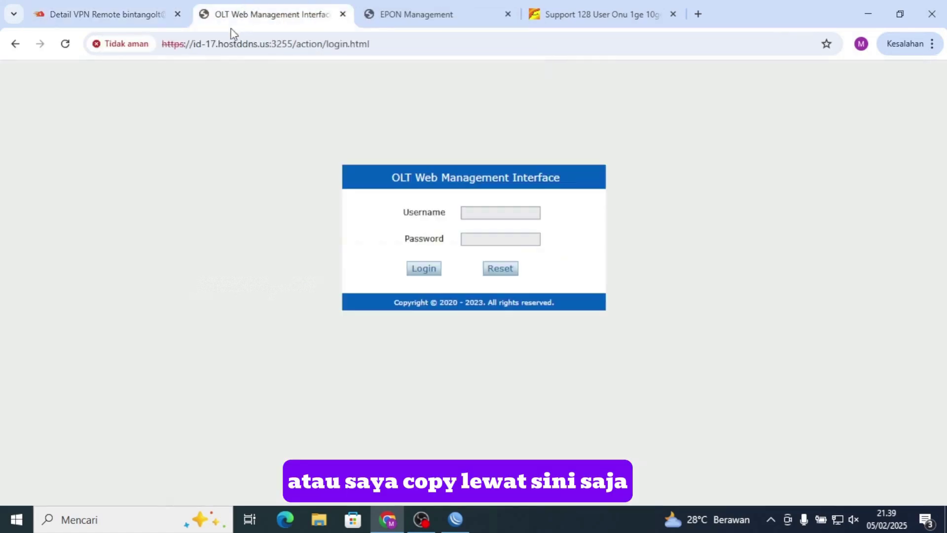
left_click_drag(194, 45, 290, 45)
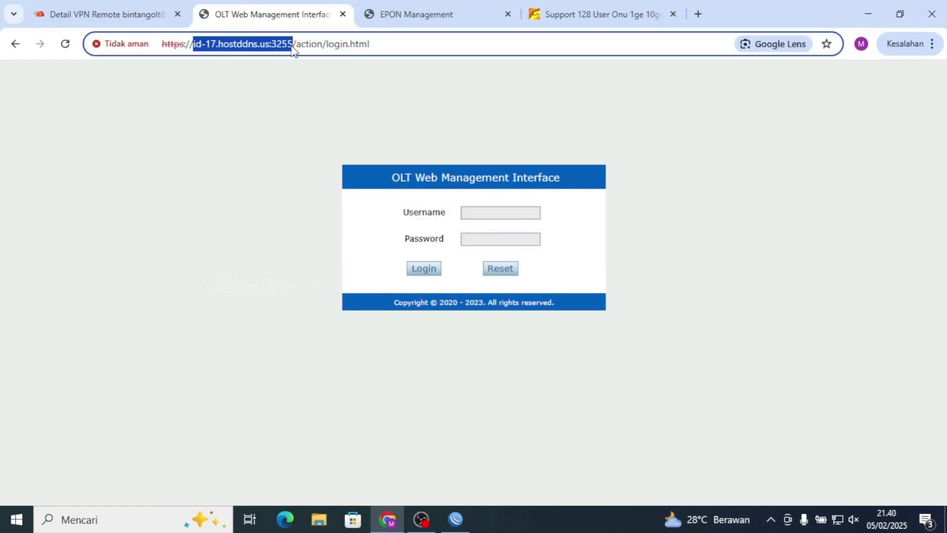
right_click(288, 44)
left_click(316, 173)
Step: Point out the remote URL in the VPN details, then load the copied id-17.hostddns.us:3255 in a new browser tab
left_click(102, 3)
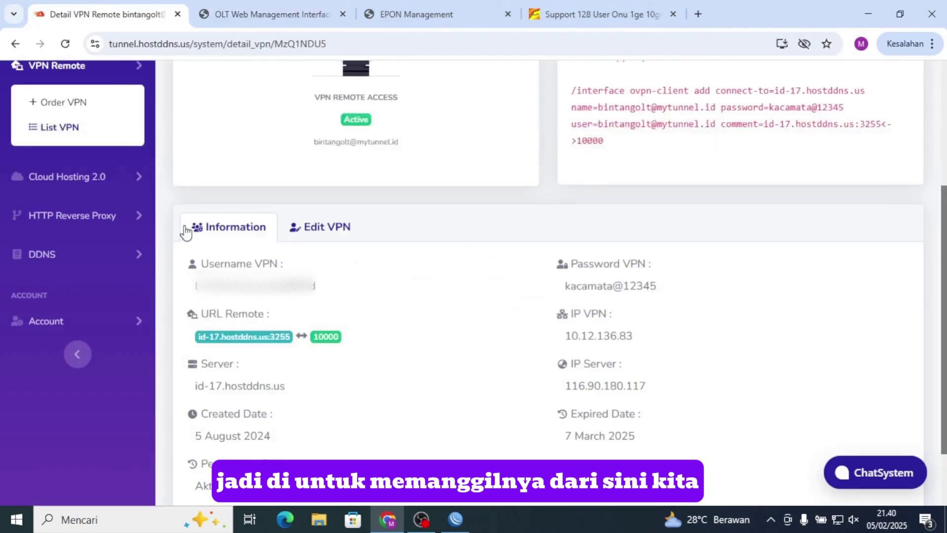
left_click_drag(196, 338, 293, 340)
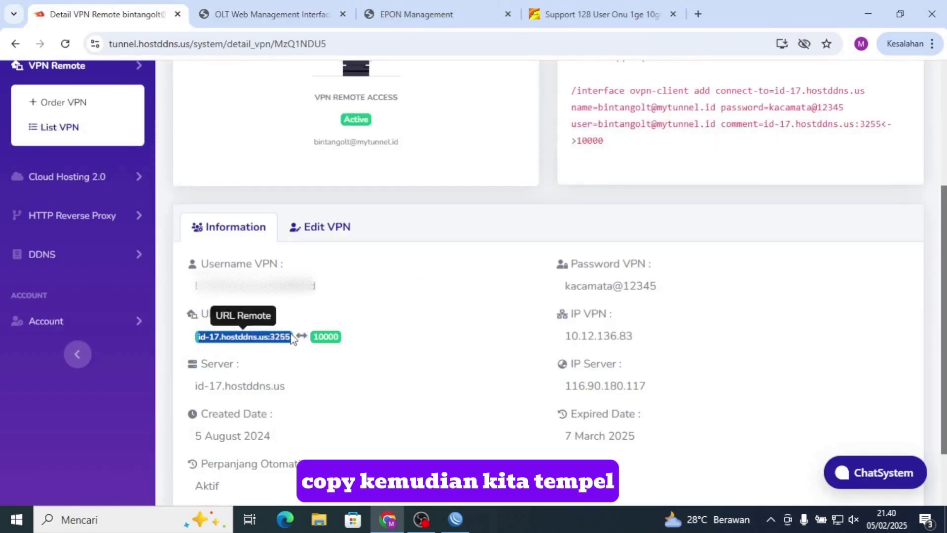
left_click(698, 12)
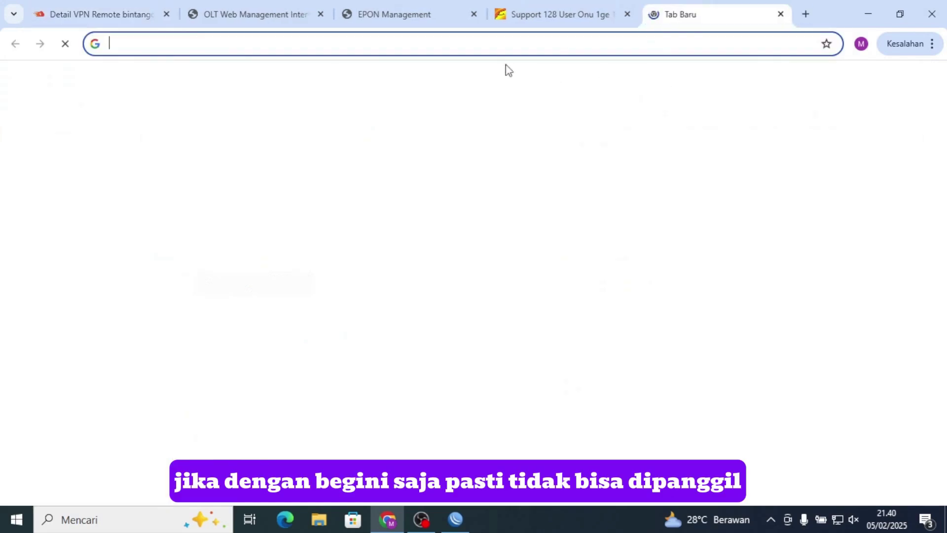
right_click(516, 39)
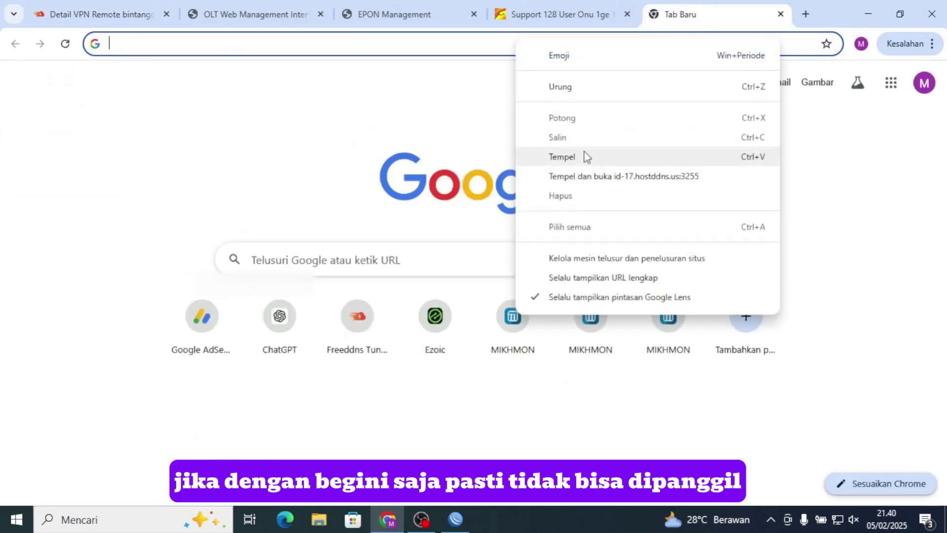
left_click(584, 152)
key("Return")
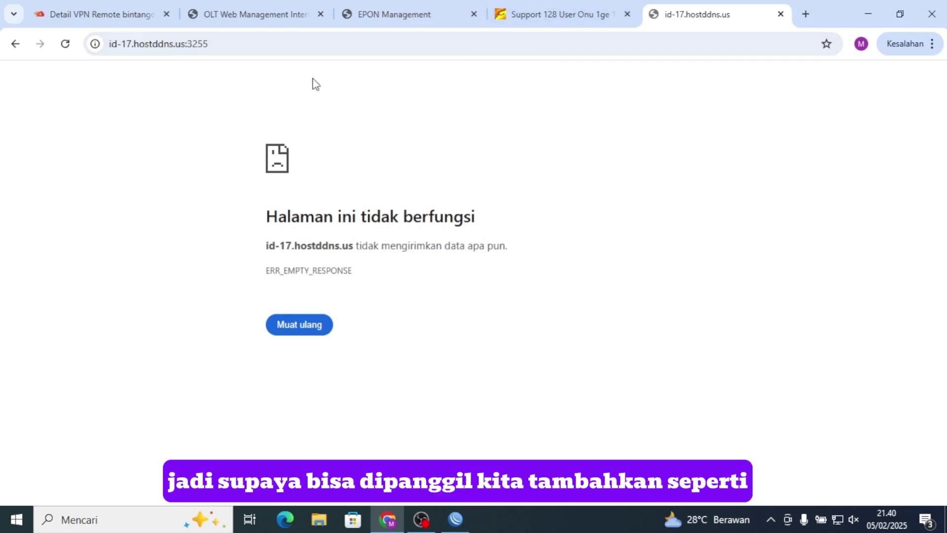
left_click(237, 49)
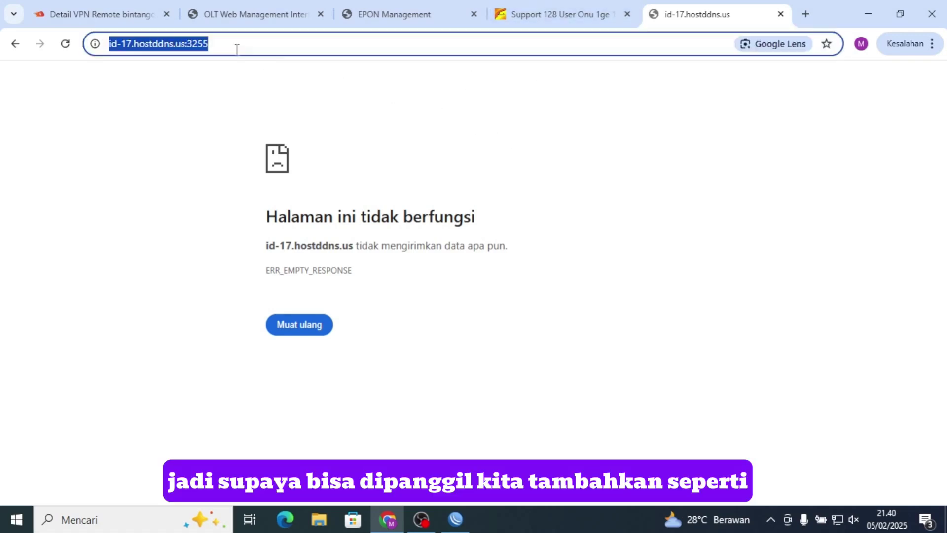
left_click(273, 49)
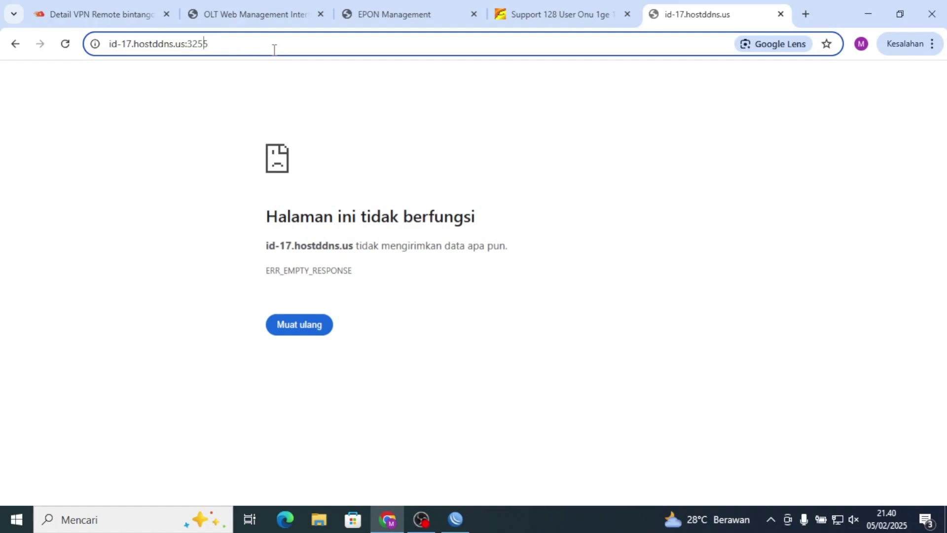
key("Left")
key("Left")
key("Left")
key("Left")
key("Left")
key("Left")
key("Left")
key("Left")
key("Left")
key("Left")
key("Left")
key("Left")
key("Left")
key("Left")
key("Left")
key("Left")
type("http")
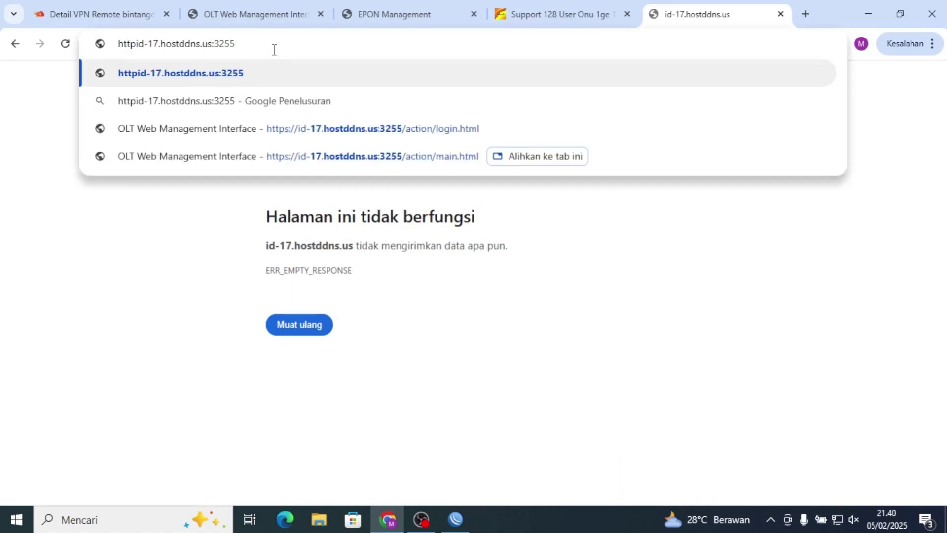
type("s://id-17.hostddns.us:3255")
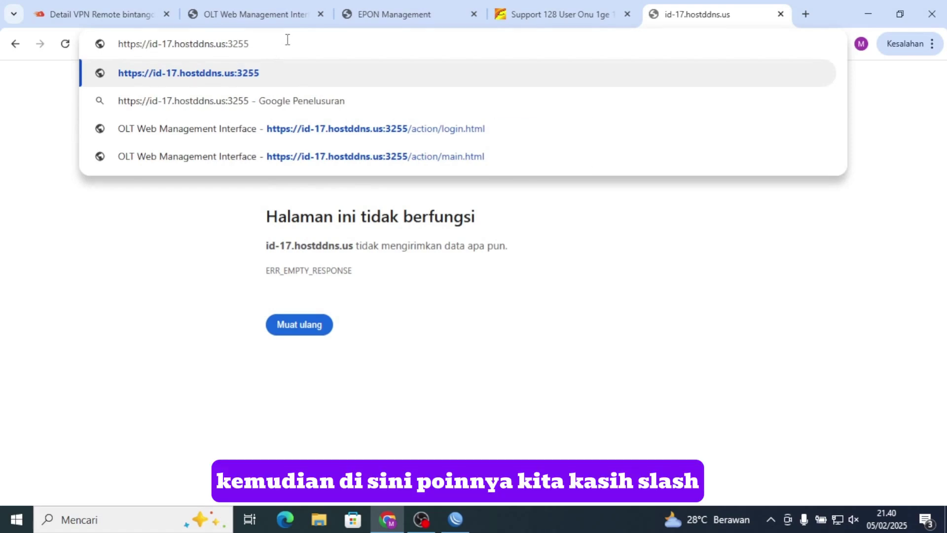
Step: Extend the address id-17.hostddns.us:3255 with /action/main.html and load the page
type("/")
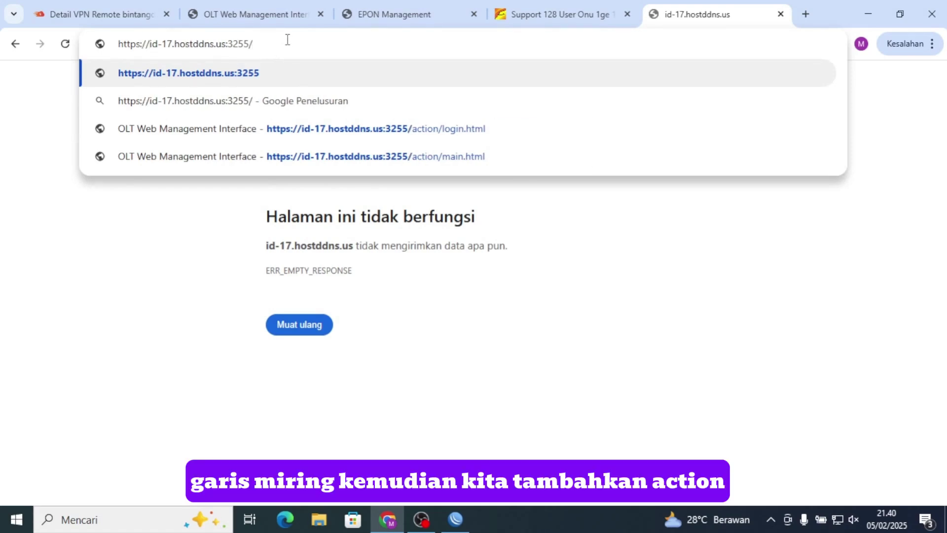
type("actio")
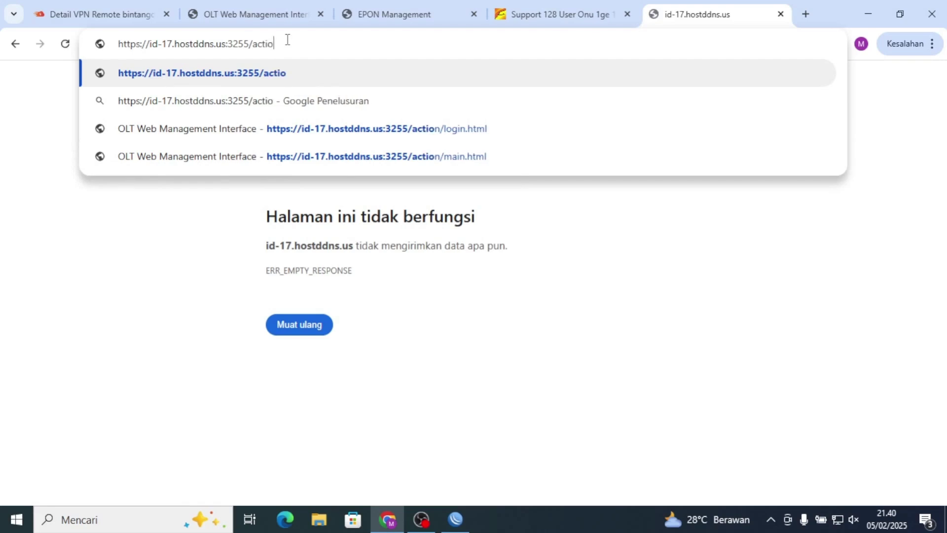
type("n/")
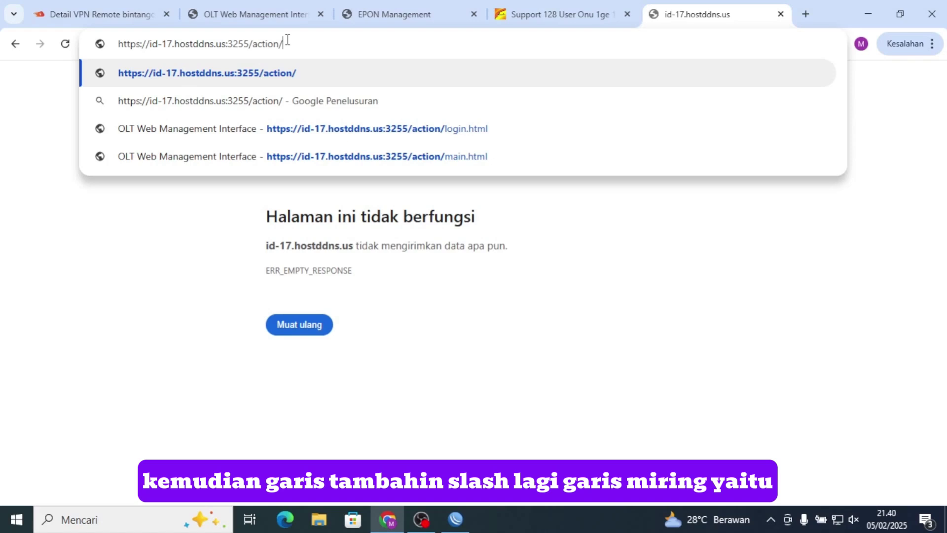
type("ma")
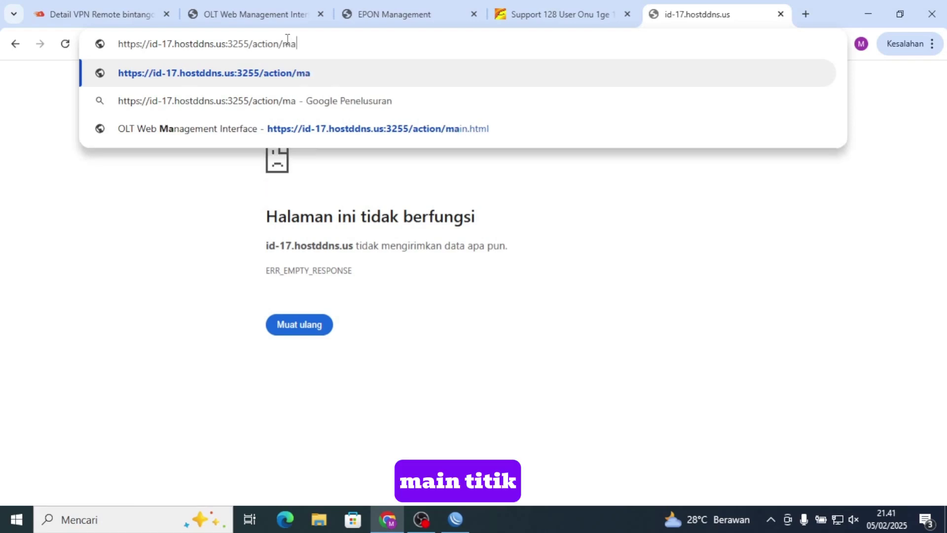
type("in.html")
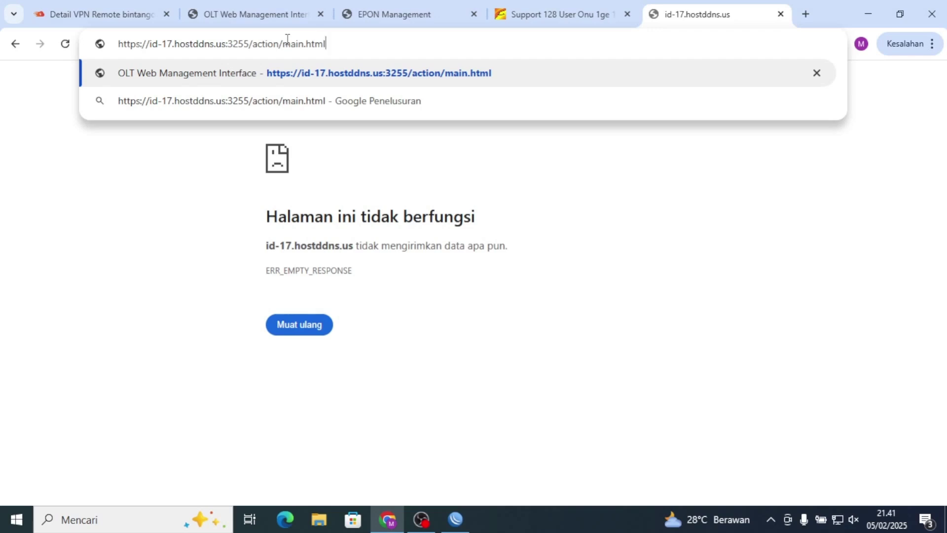
mouse_move(339, 44)
left_mouse_down()
mouse_move(251, 39)
mouse_move(344, 45)
left_mouse_up()
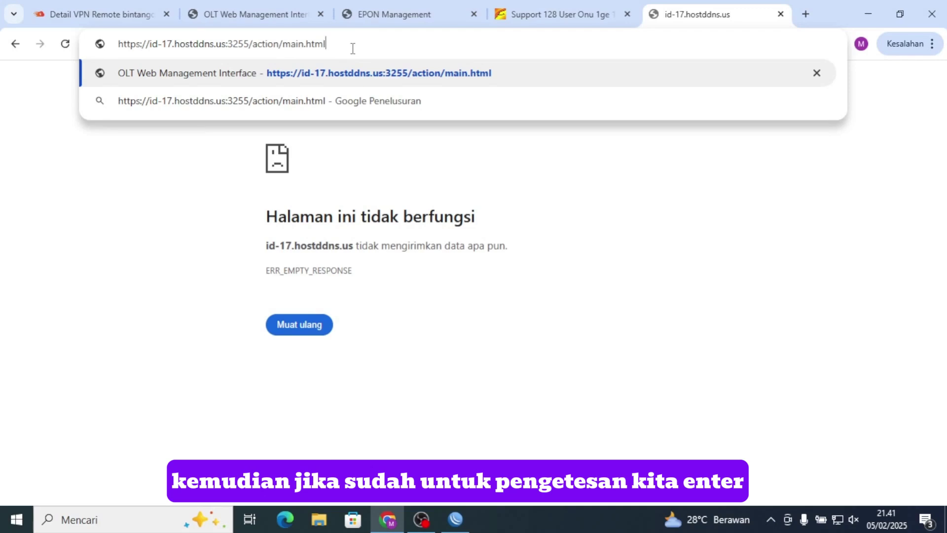
key("Return")
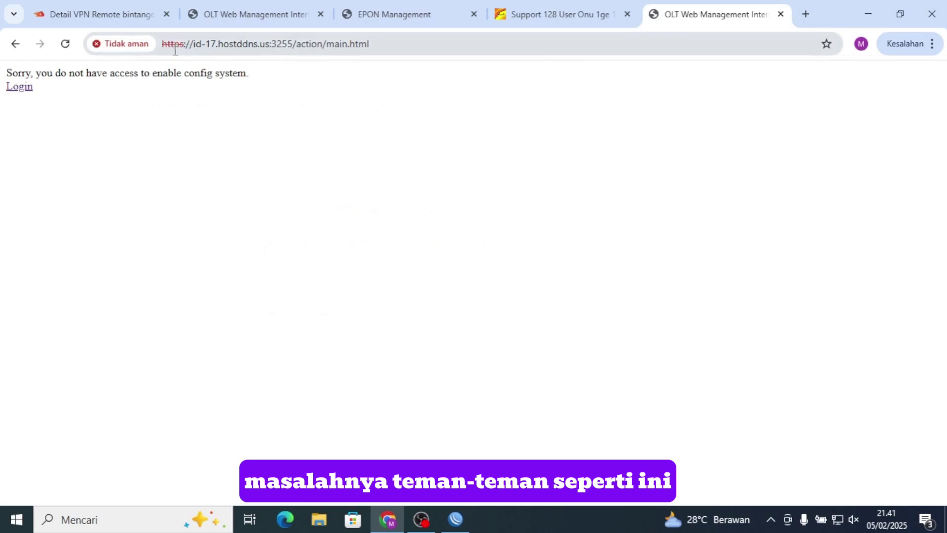
Step: Compare the https prefix of the OLT page's address with the HIOSO EPON page's address and the other OLT login page's address
left_click_drag(162, 45, 191, 46)
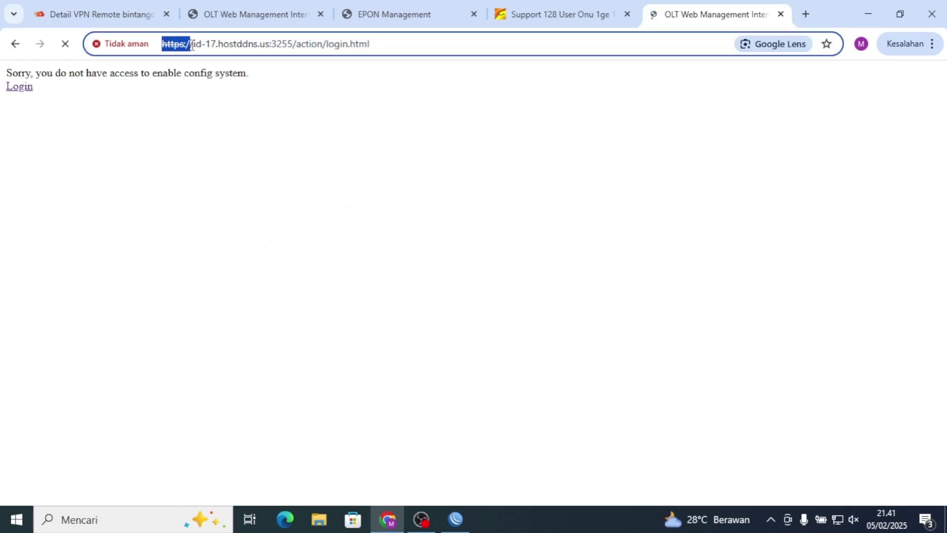
left_click(447, 45)
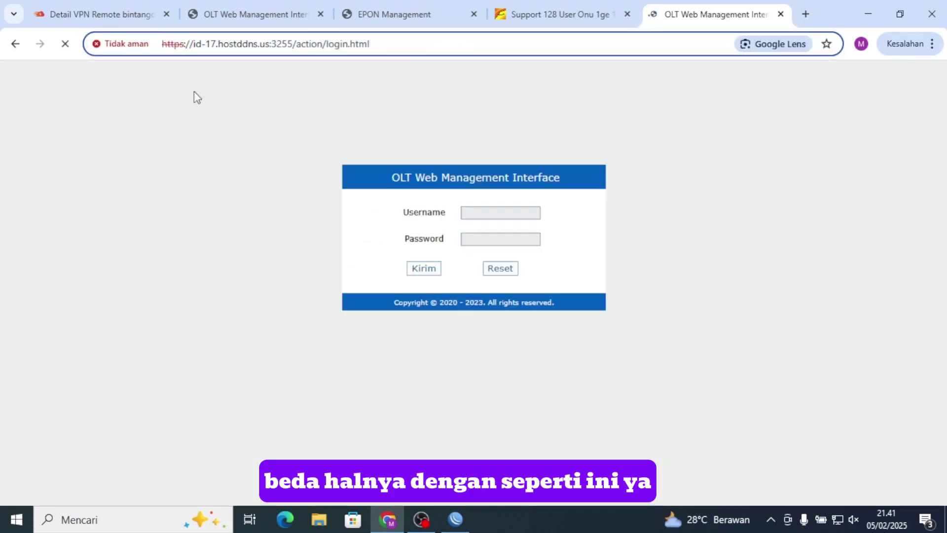
left_click(427, 18)
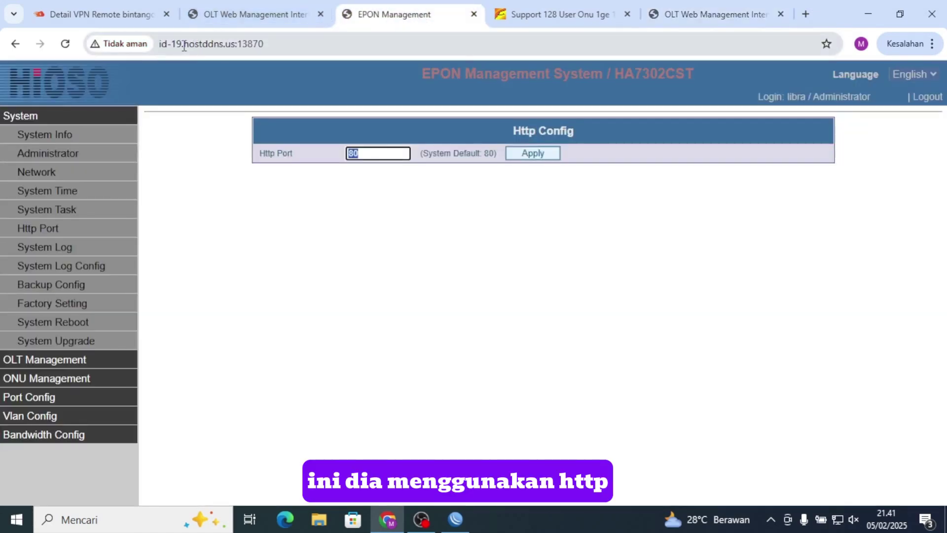
left_click(263, 20)
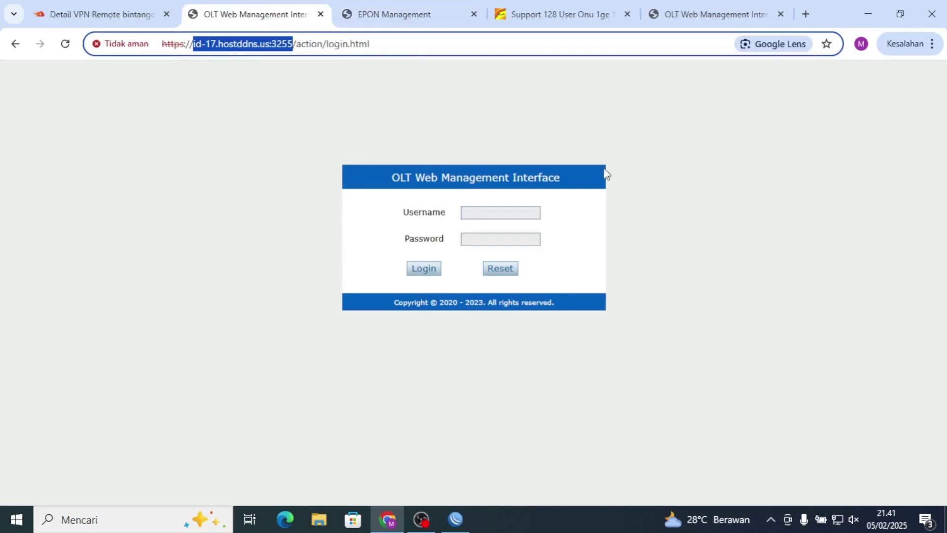
left_click(368, 43)
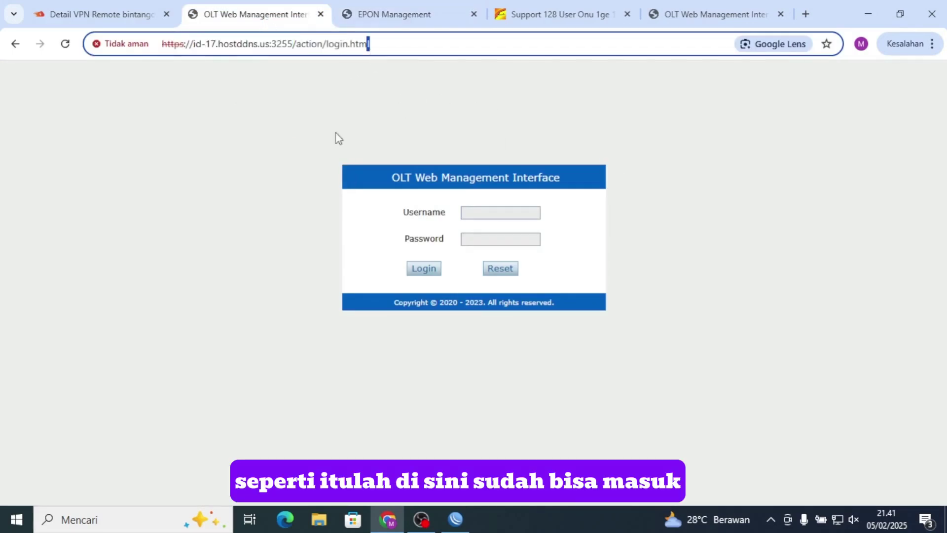
left_click(246, 164)
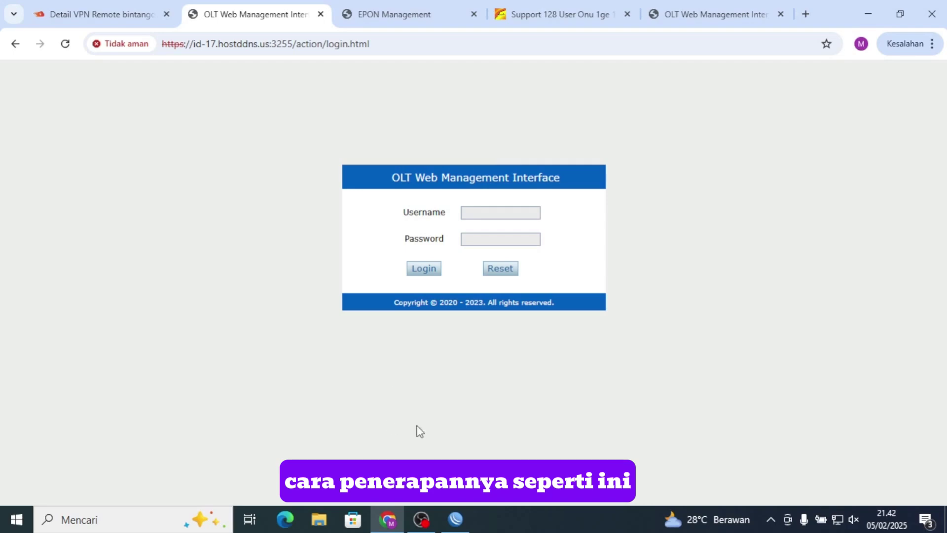
Step: Switch to WinBox and review the destination address, protocol and destination port of the firewall NAT rule commented "remote olt"
left_click(456, 514)
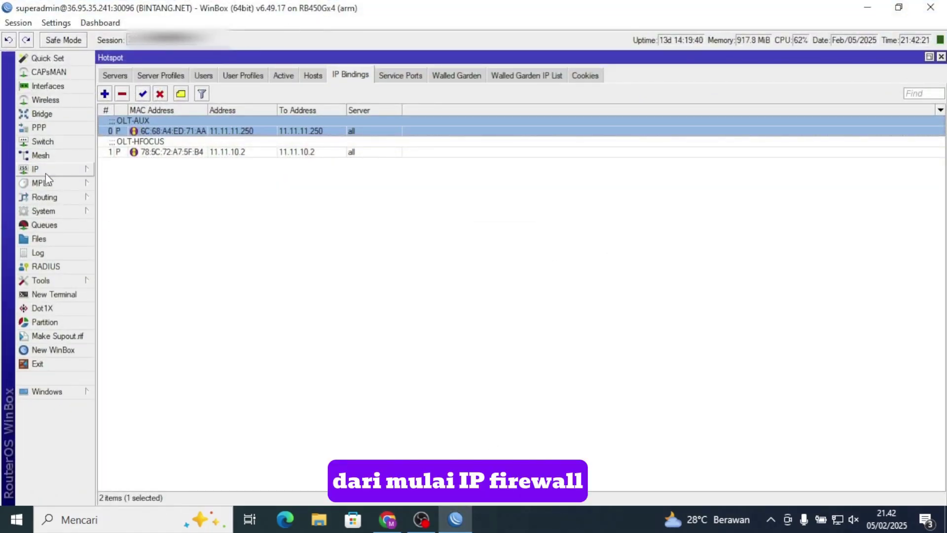
left_click(43, 170)
left_click(119, 262)
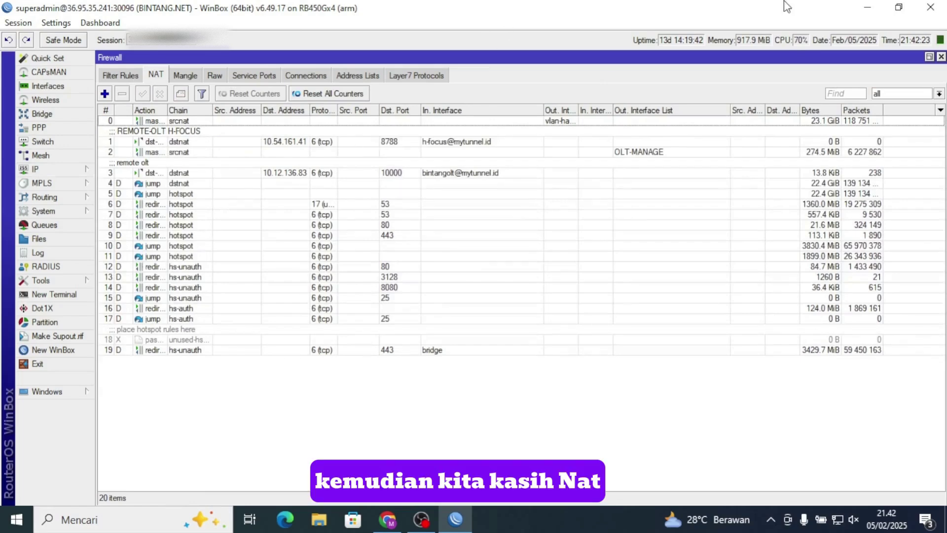
left_click(288, 176)
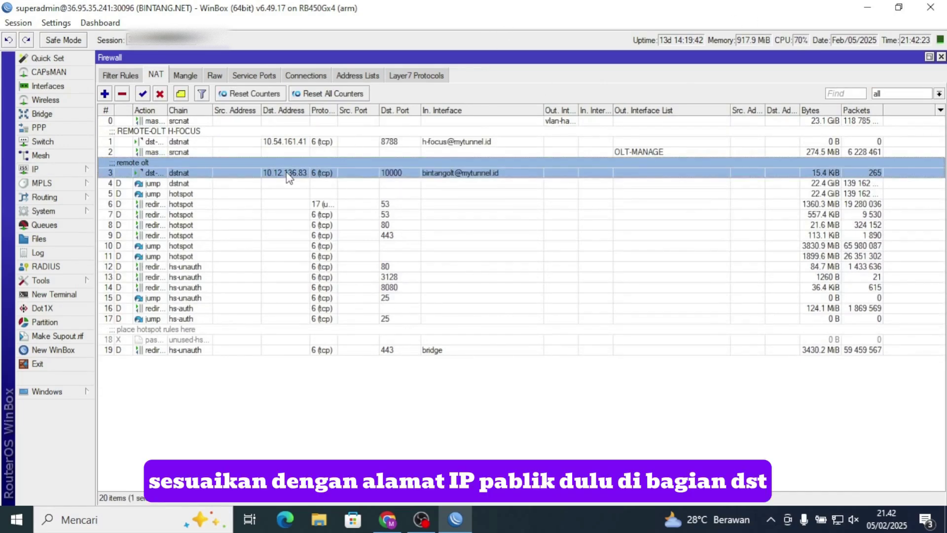
double_click(288, 176)
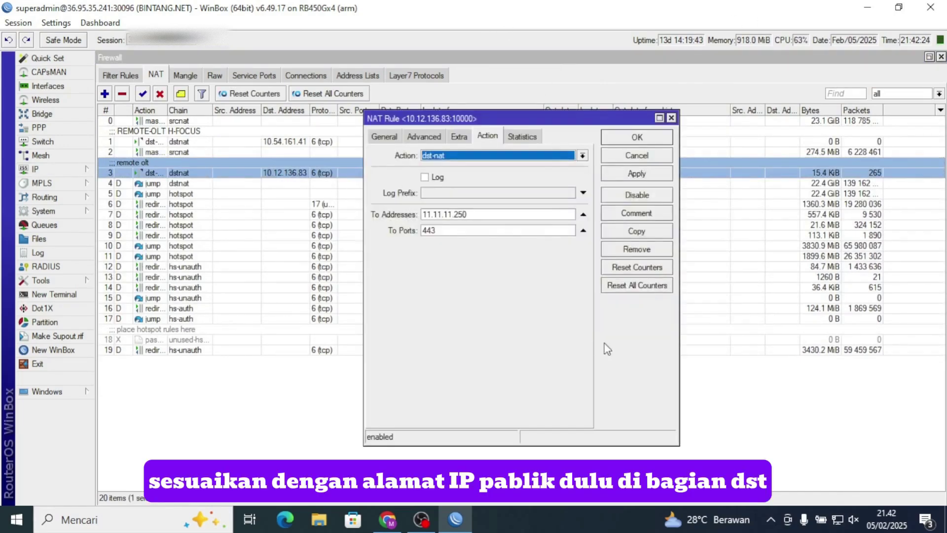
left_click(384, 137)
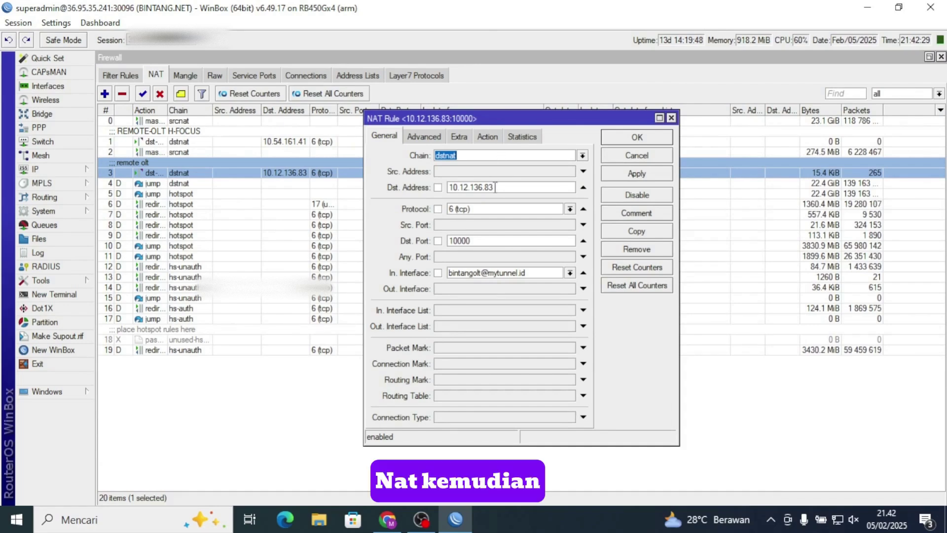
left_click_drag(522, 185, 437, 188)
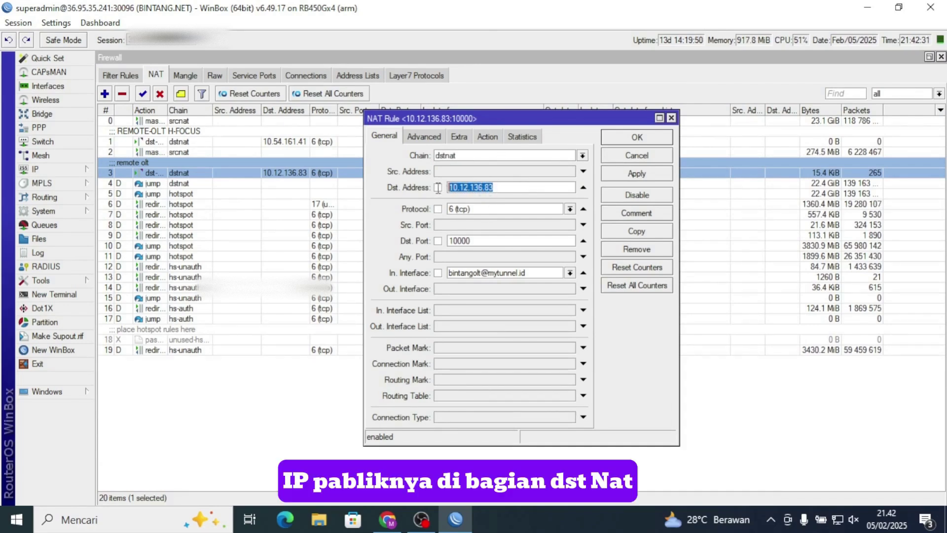
left_click(521, 210)
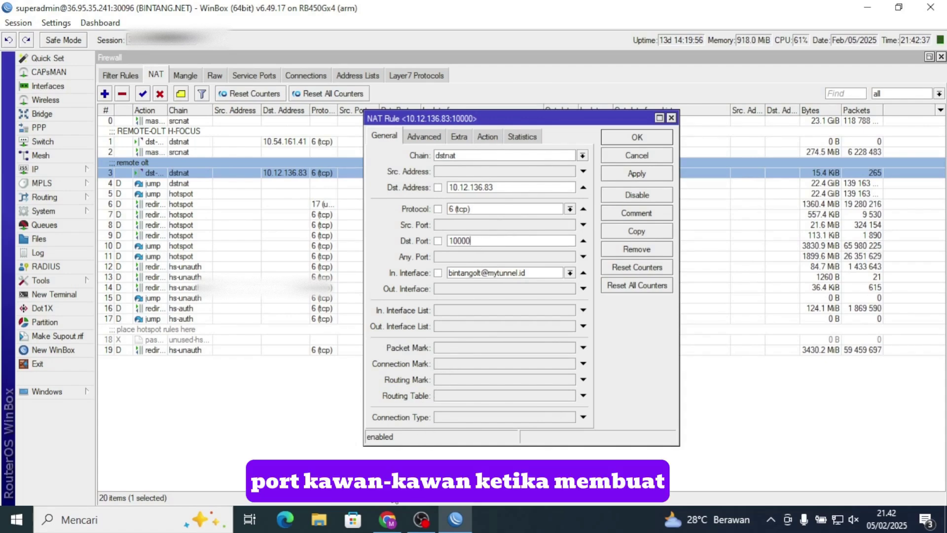
Step: Switch to Chrome and check the remote URL's port mapping in the VPN details, then view the HIOSO EPON management page
left_click(386, 517)
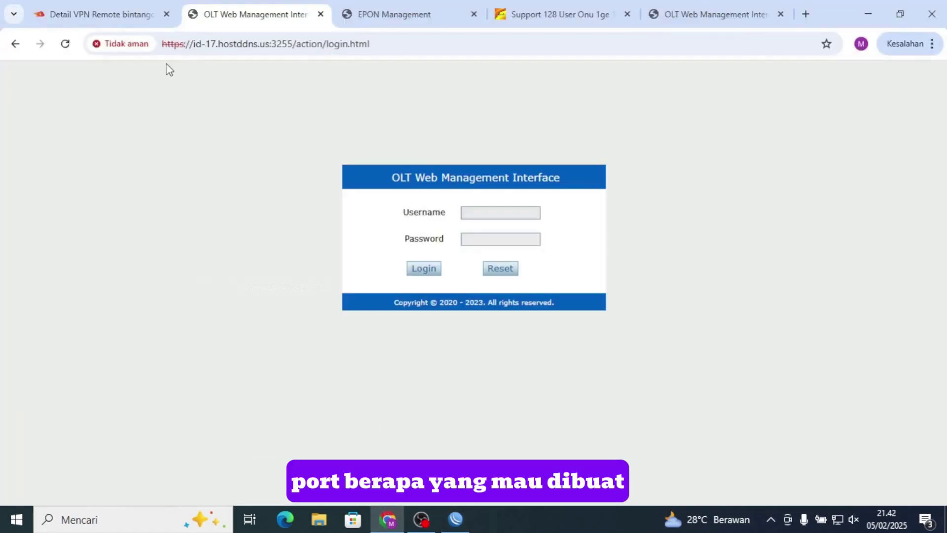
left_click(131, 15)
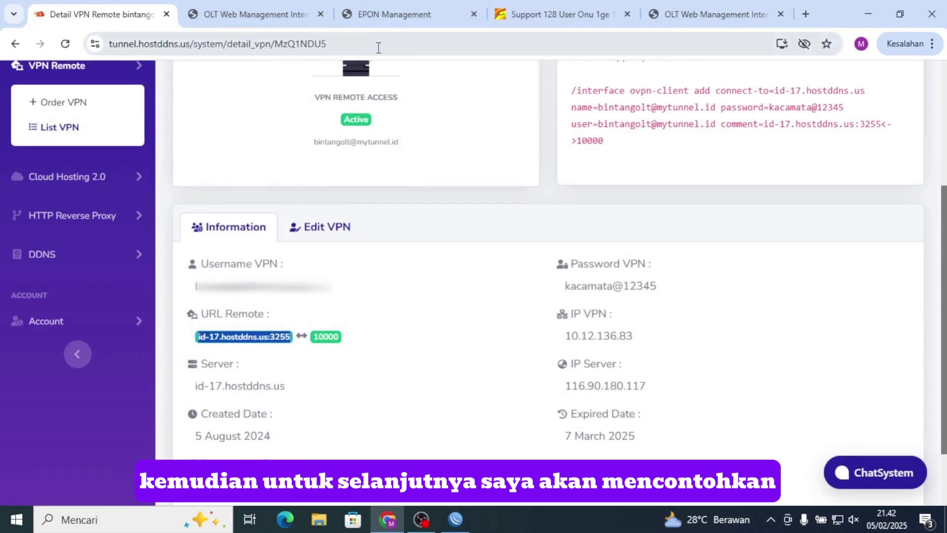
scroll(205, 229, "up", 5)
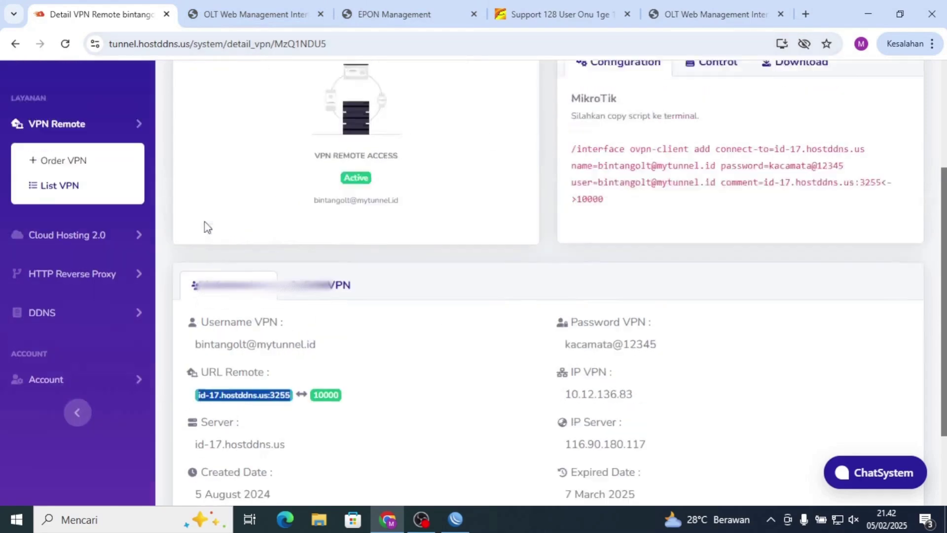
left_click(363, 14)
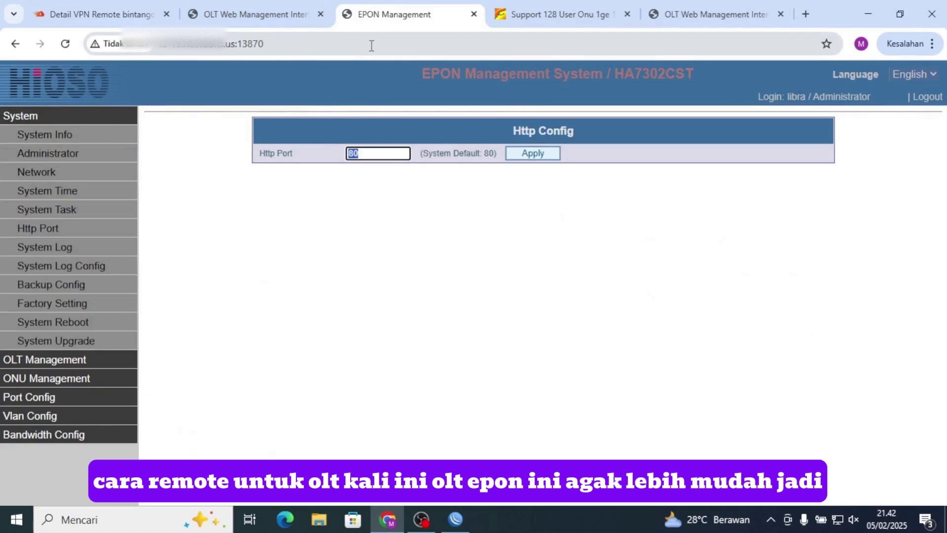
left_click(213, 170)
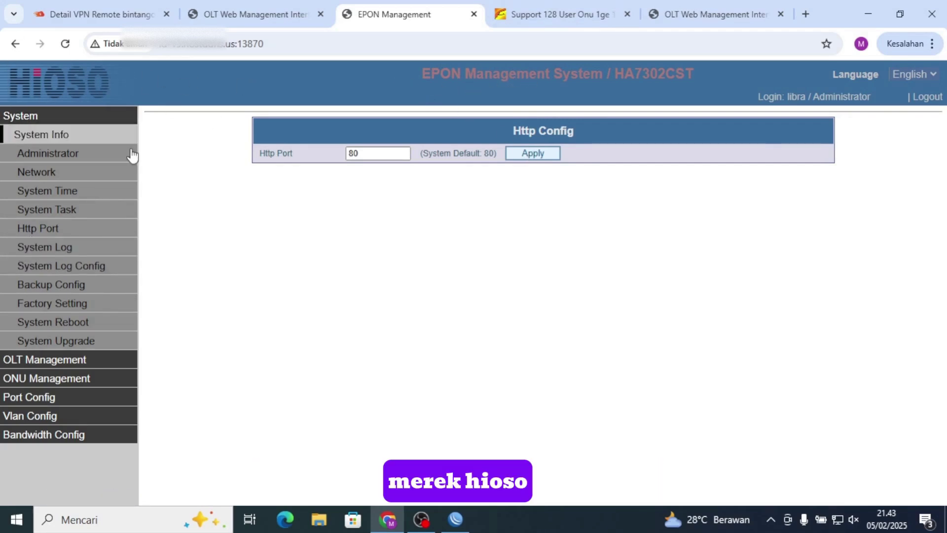
Step: Return to WinBox, close the NAT rule and Firewall windows, and exit the BINTANG router session
left_click(869, 7)
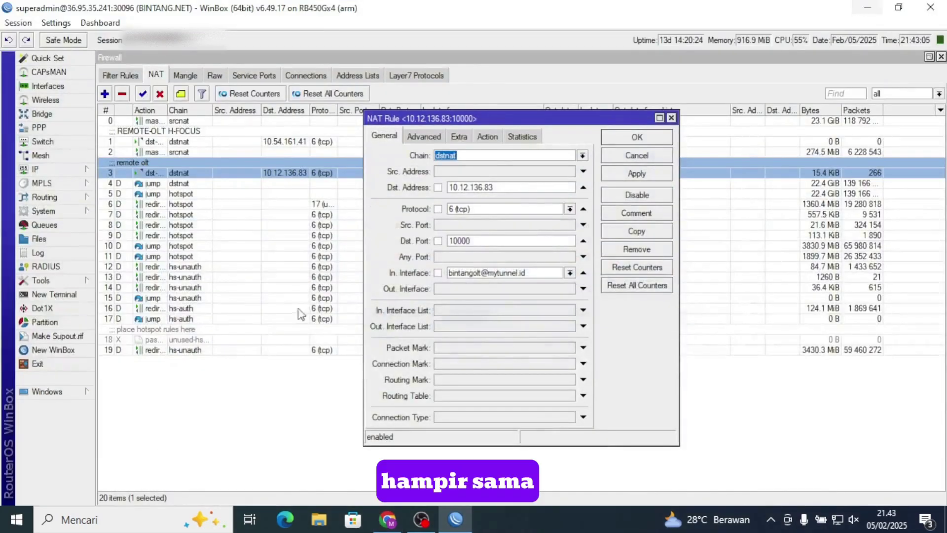
left_click(672, 119)
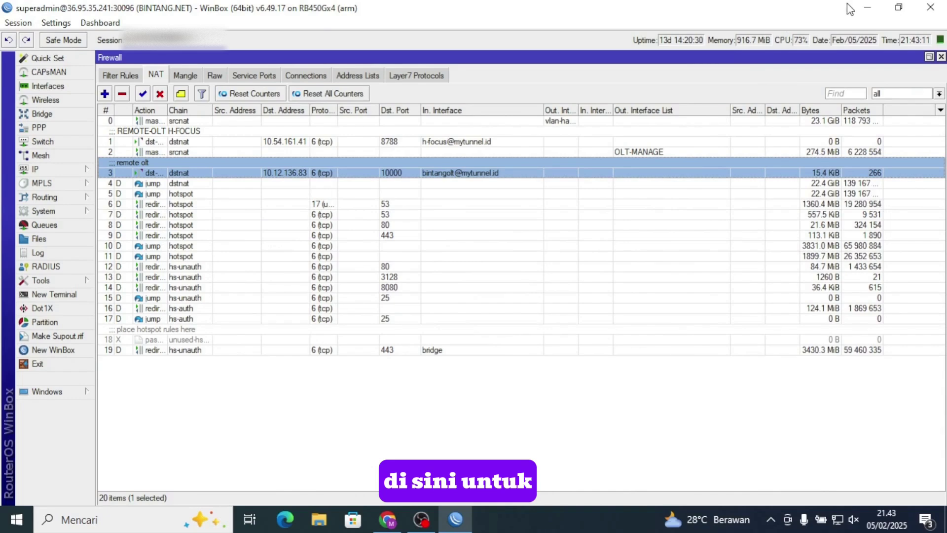
left_click(941, 56)
left_click(930, 7)
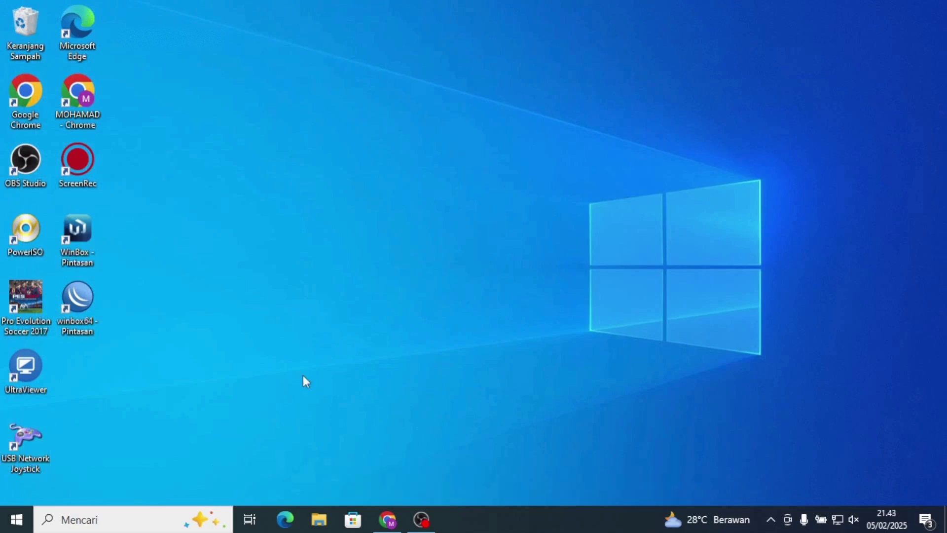
Step: Launch winbox64 as administrator and connect to the saved router noted LIBRA
right_click(93, 296)
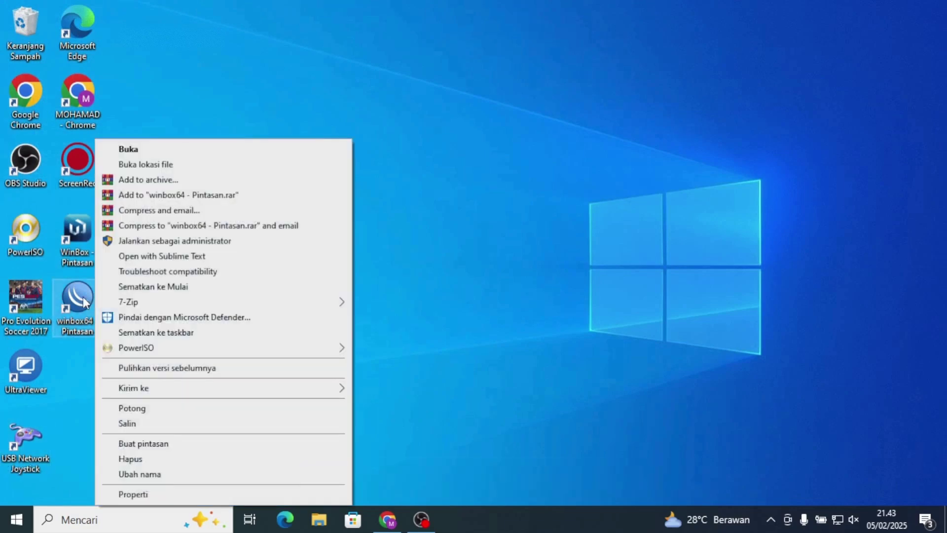
left_click(191, 241)
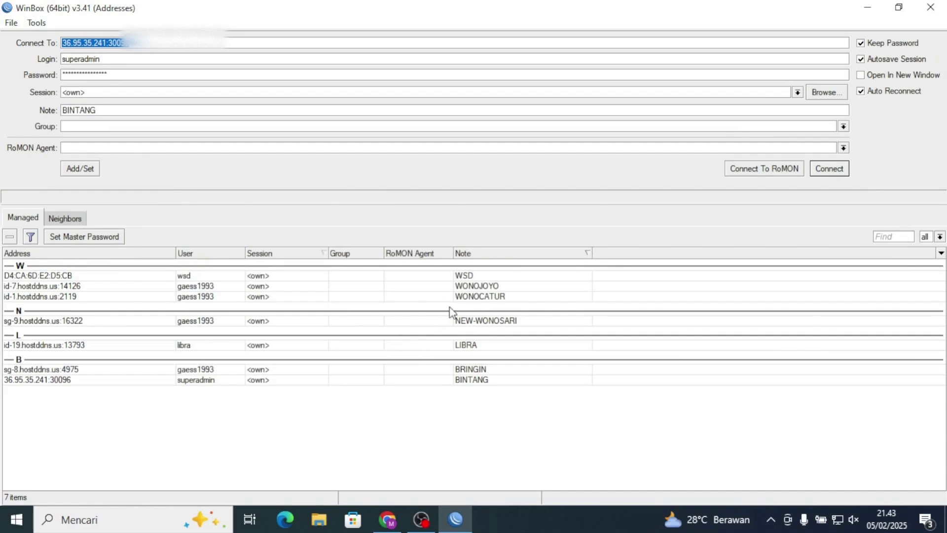
left_click(473, 344)
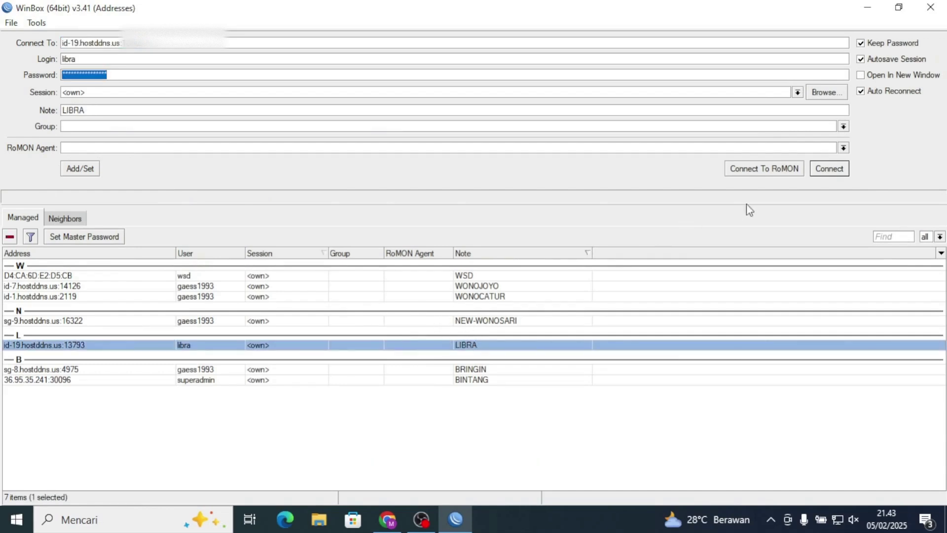
left_click(822, 168)
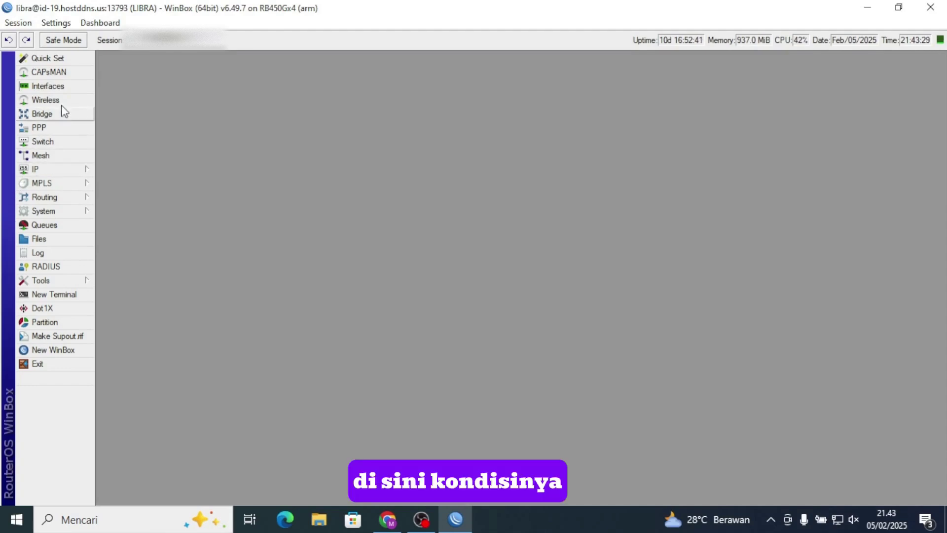
Step: Show the router's Ethernet interfaces and select ether4, the port commented AUX
left_click(71, 87)
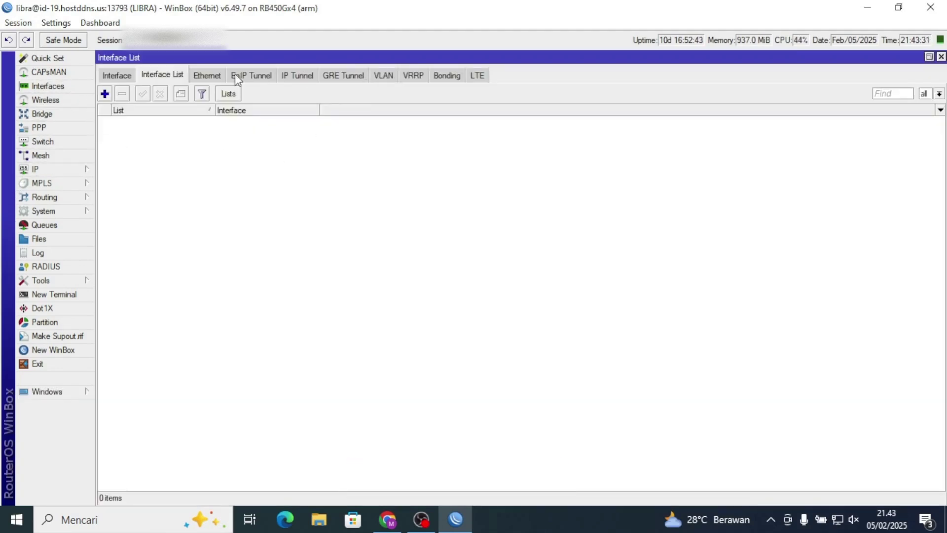
left_click(206, 75)
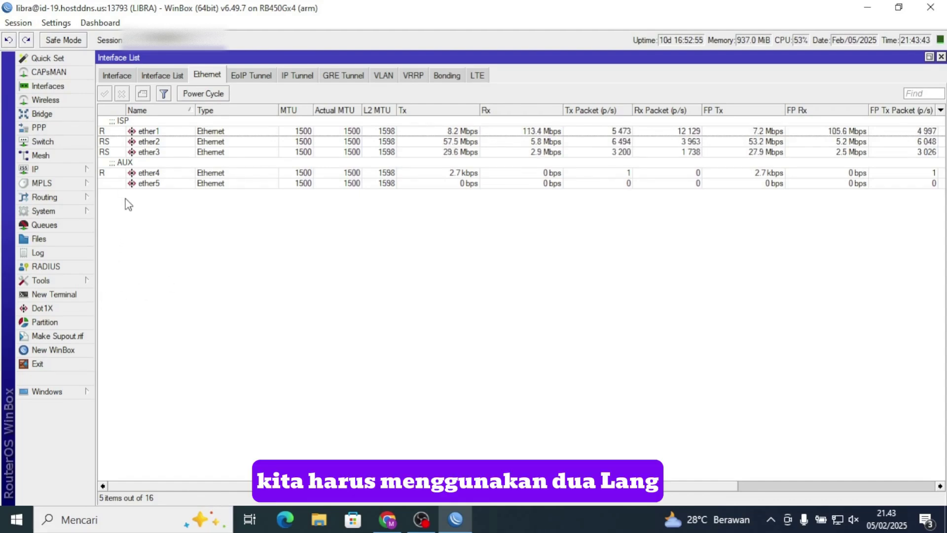
left_click(124, 175)
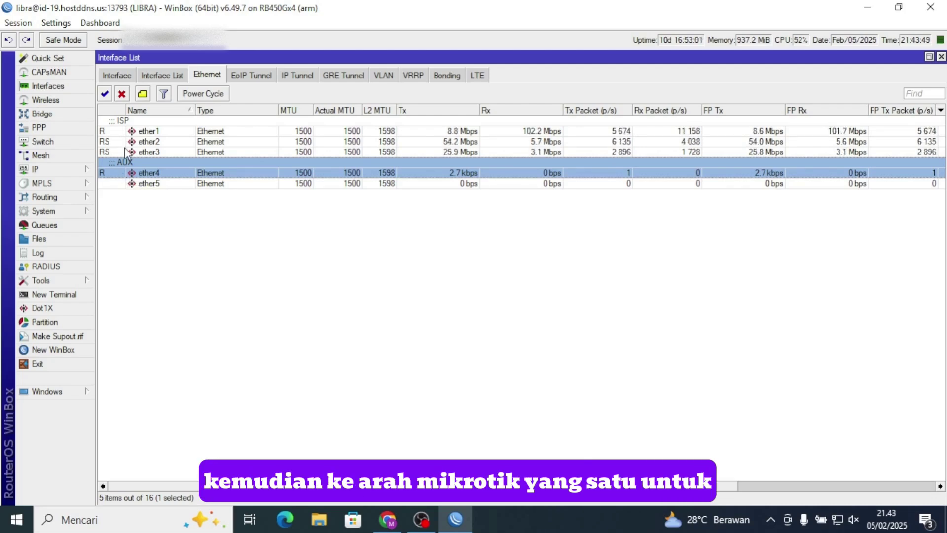
Step: Compare ports ether3 and ether4, then inspect the AUX address entry on ether4 in the IP address list and close it
left_click(129, 153)
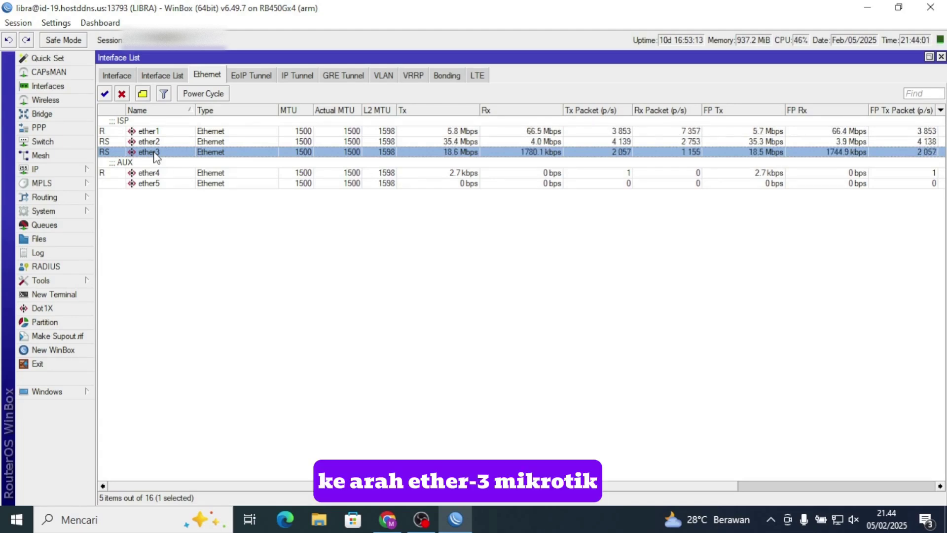
left_click(125, 173)
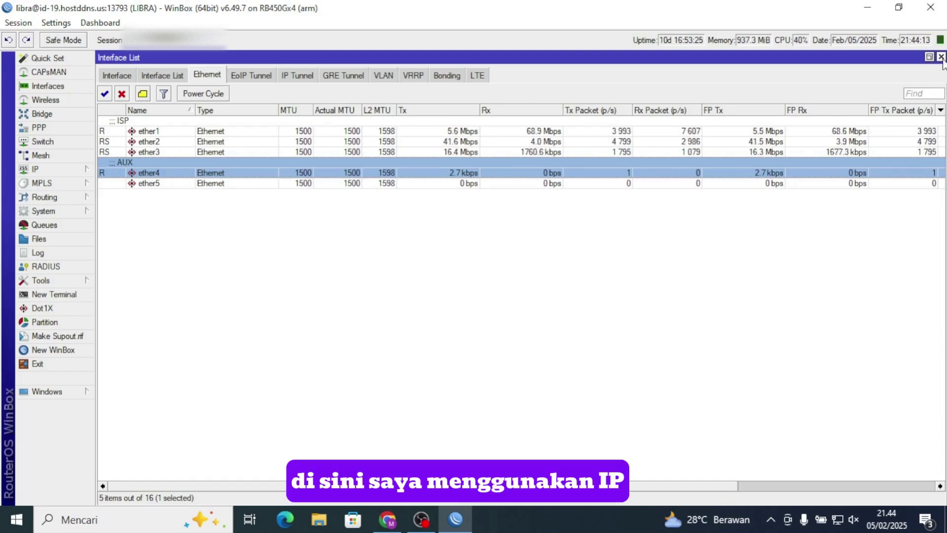
left_click(78, 176)
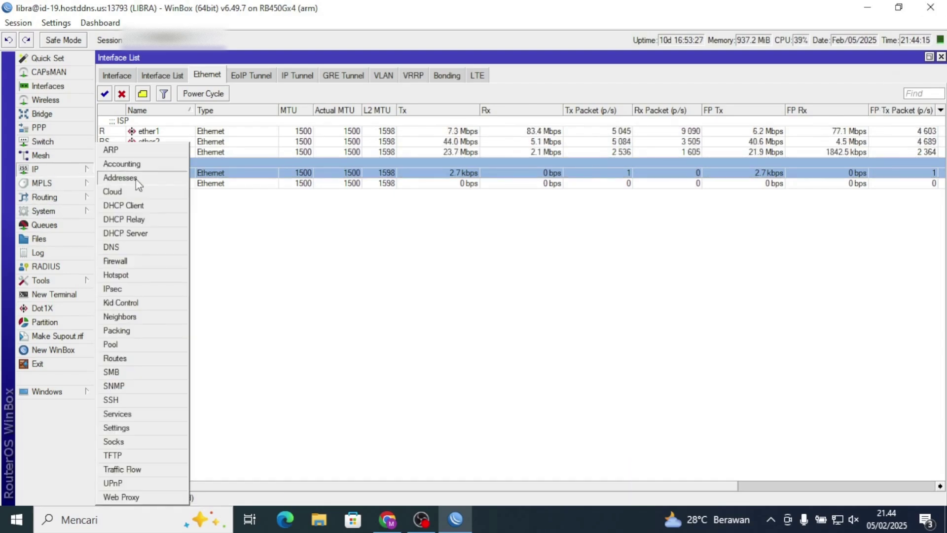
left_click(141, 183)
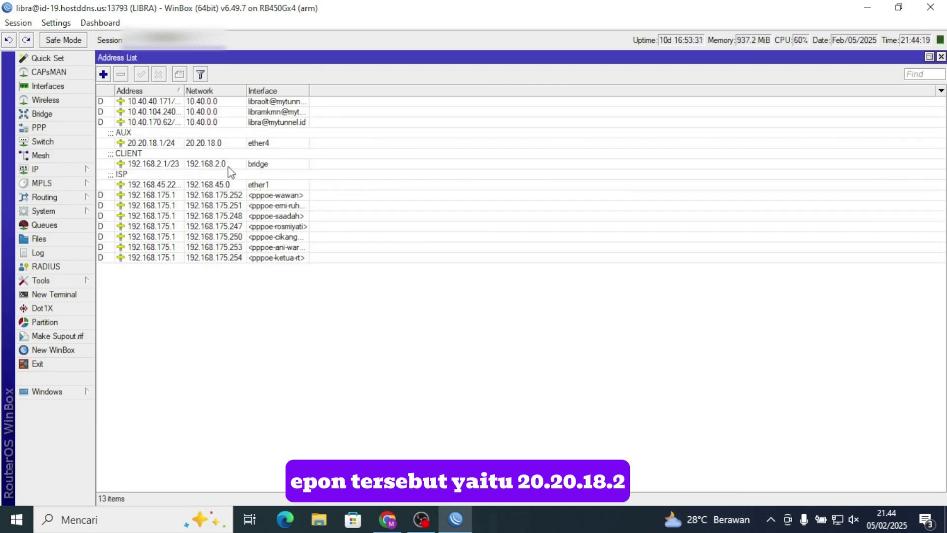
double_click(173, 153)
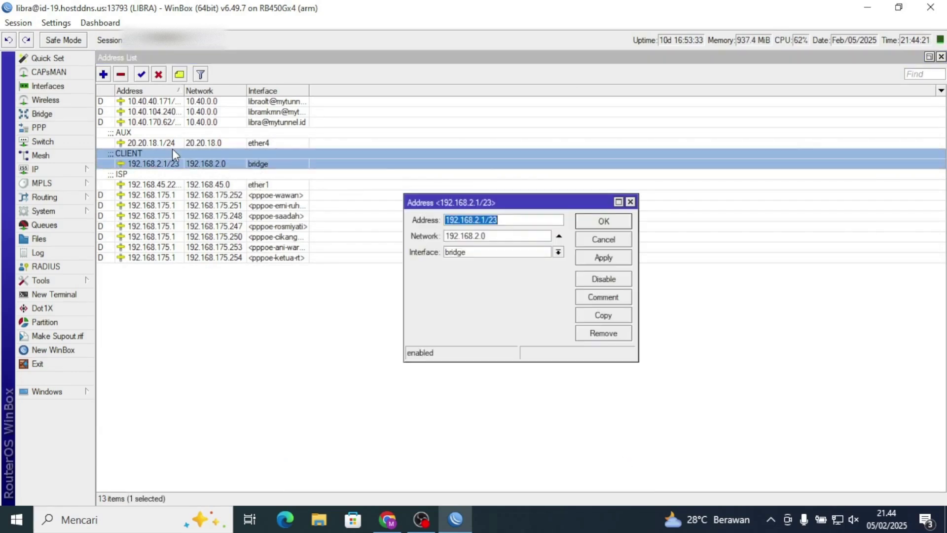
left_click(630, 202)
double_click(285, 143)
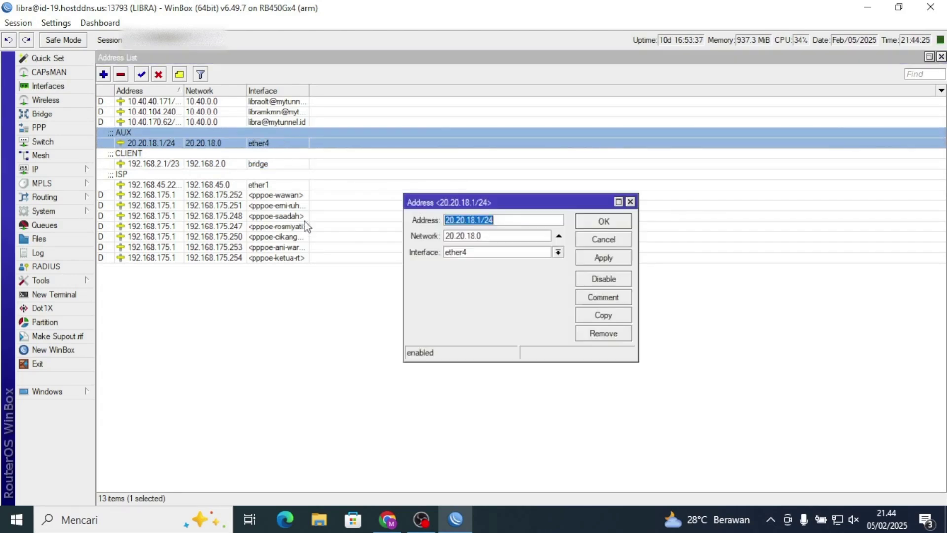
left_click(485, 220)
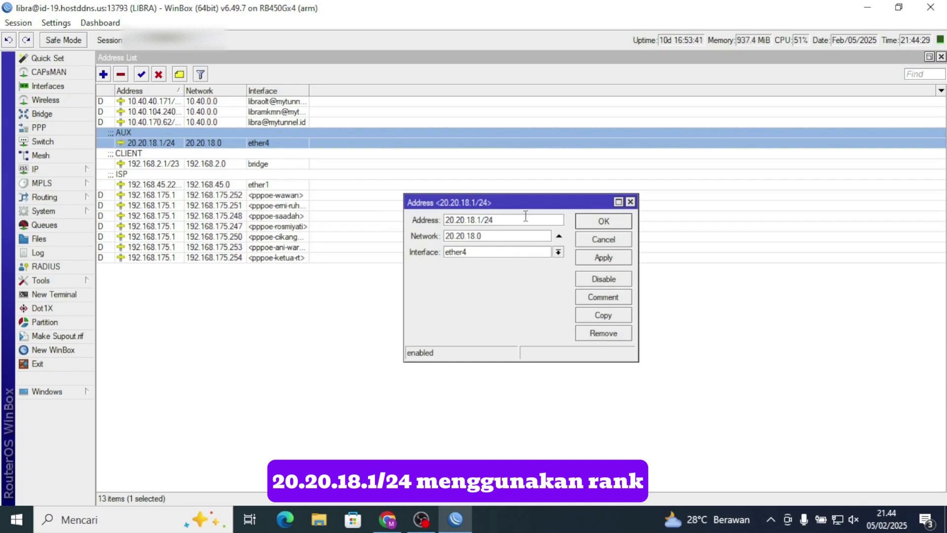
left_click(629, 202)
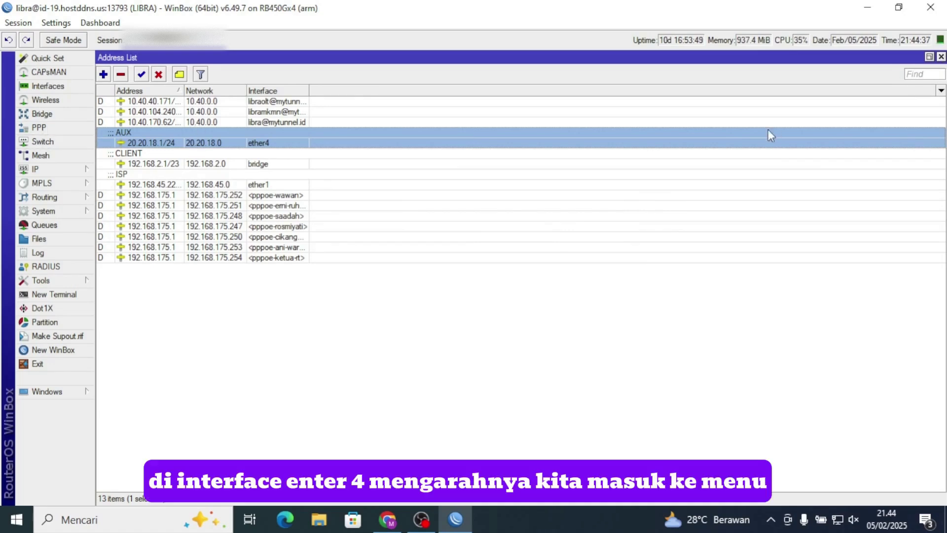
left_click(942, 57)
Step: Switch to Chrome and review the HIOSO OLT's management IP settings and HTTP port configuration
left_click(387, 519)
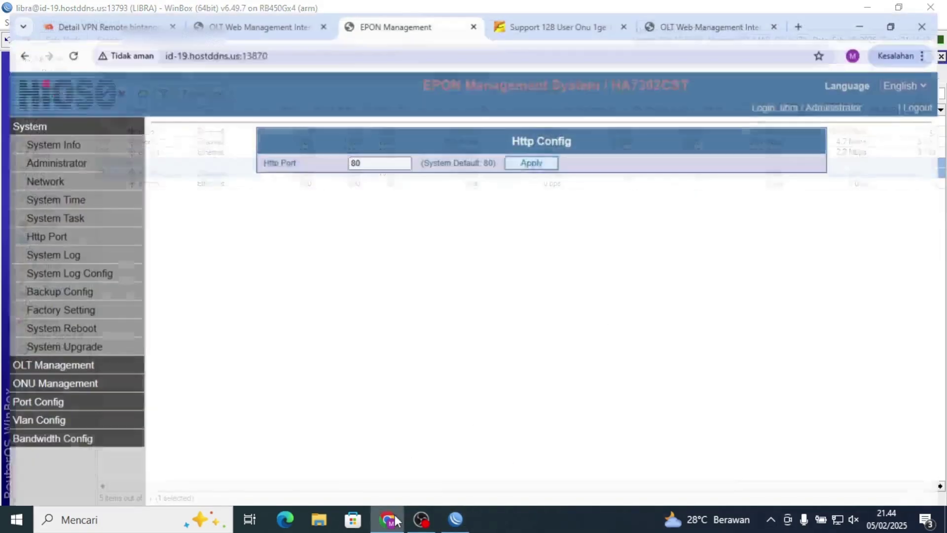
left_click(34, 174)
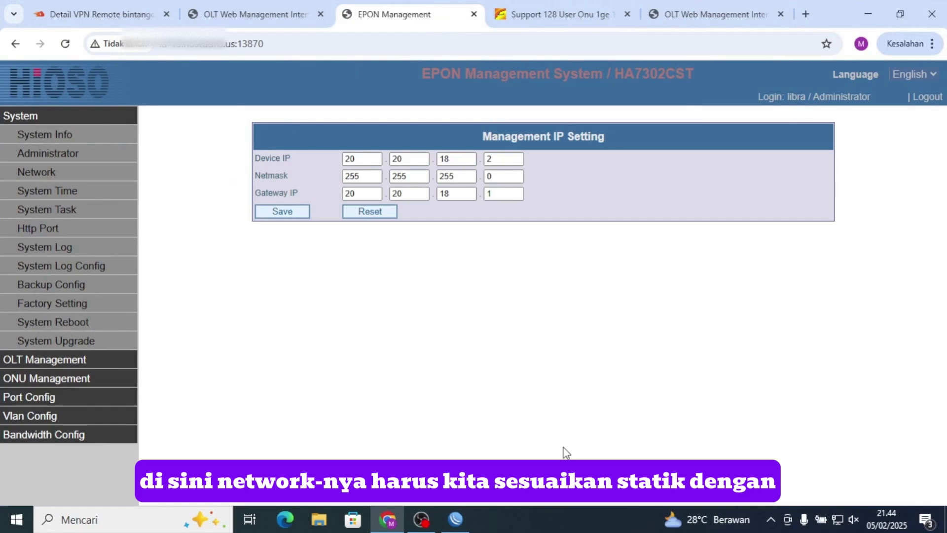
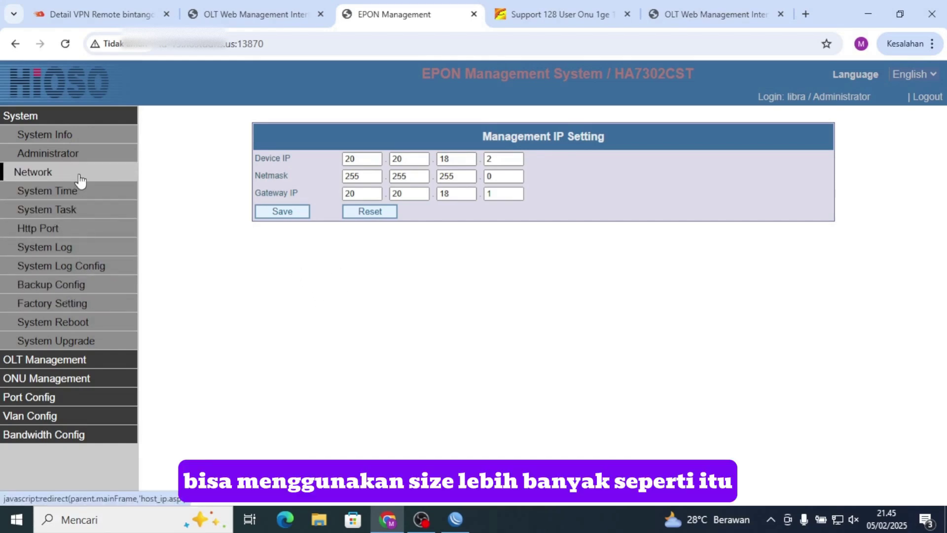
left_click(61, 228)
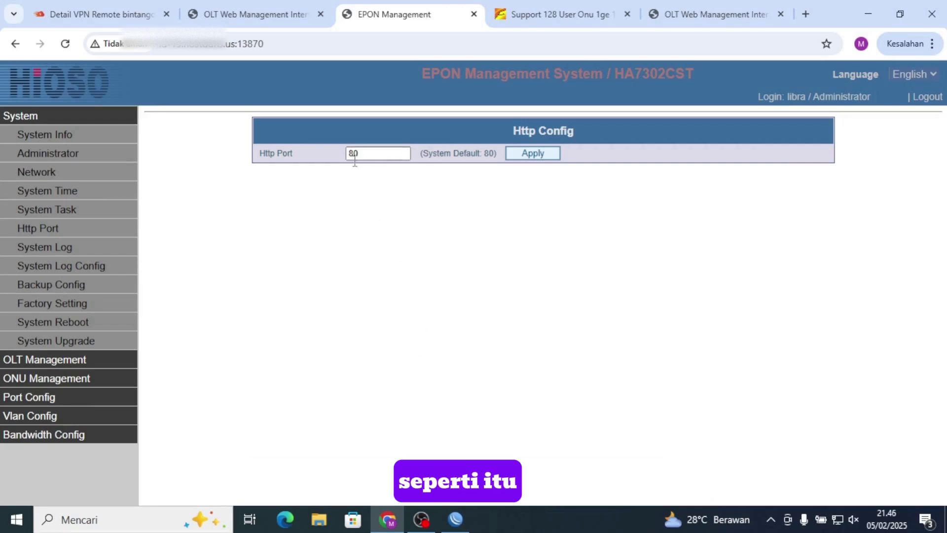
left_click(62, 173)
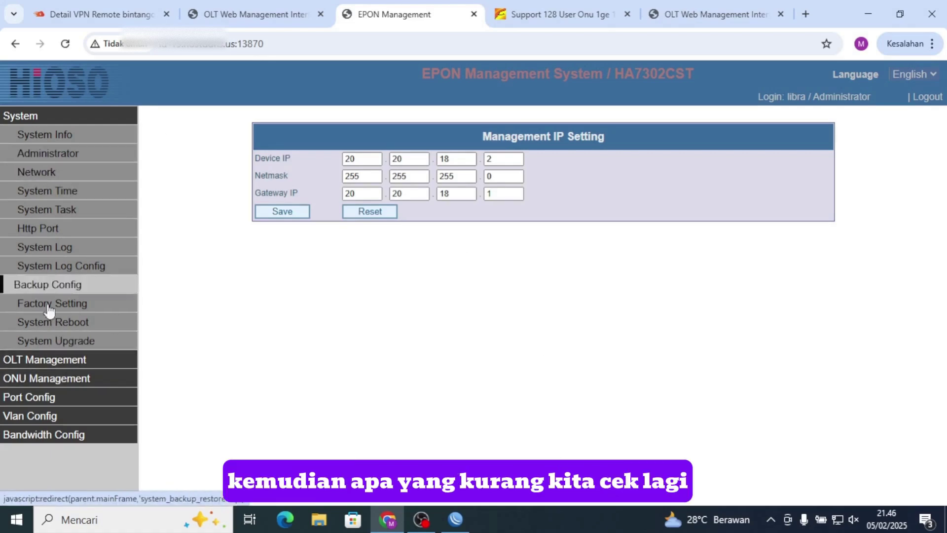
Step: Check the OLT overview and OLT bridge configuration, then return to the management IP settings
left_click(68, 362)
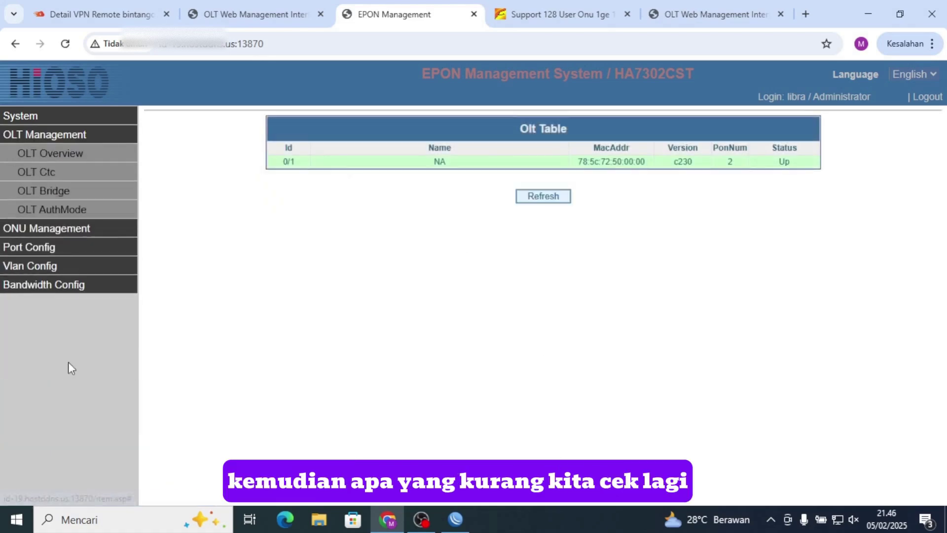
left_click(59, 211)
left_click(62, 192)
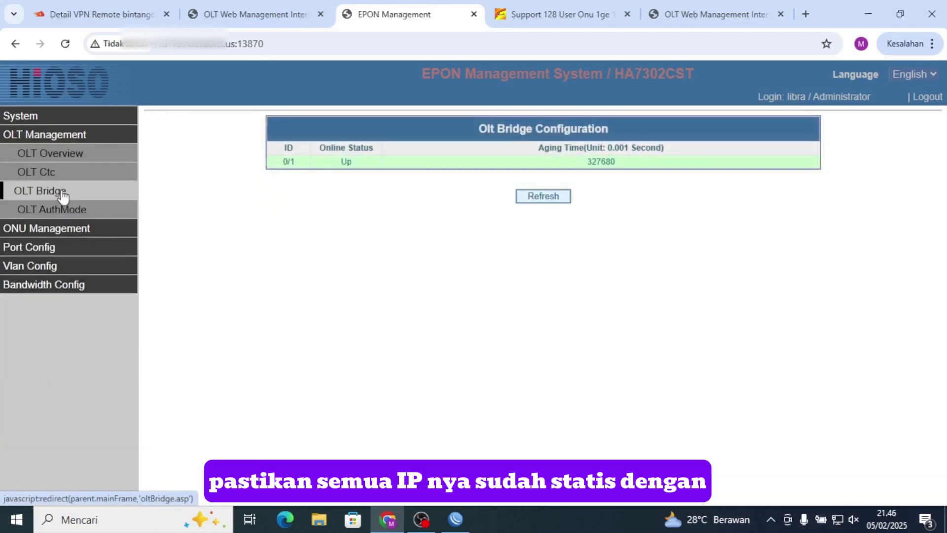
left_click(25, 117)
left_click(33, 172)
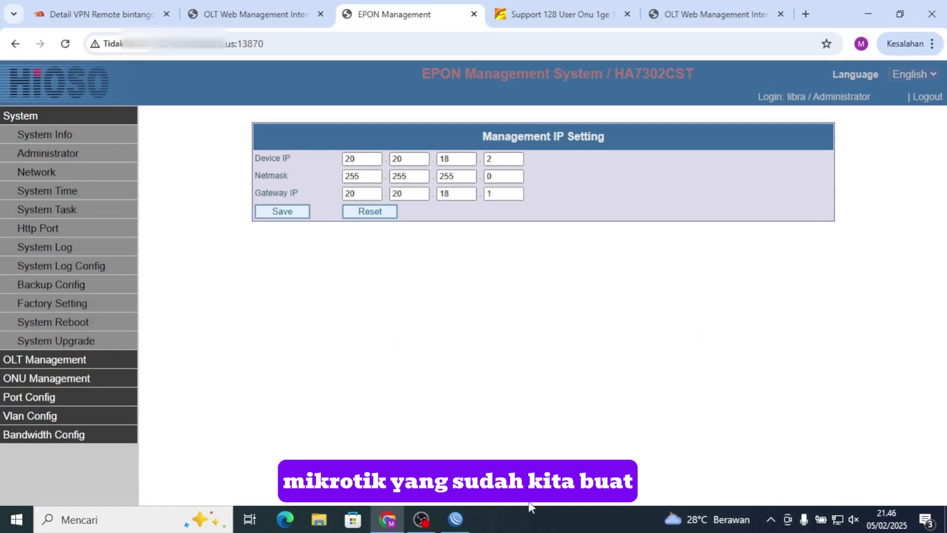
Step: Look up the VPN details for remote URL id-19.hostddns.us:13793 in the FreeDDNS VPN list and highlight its VPN IP
left_click(457, 511)
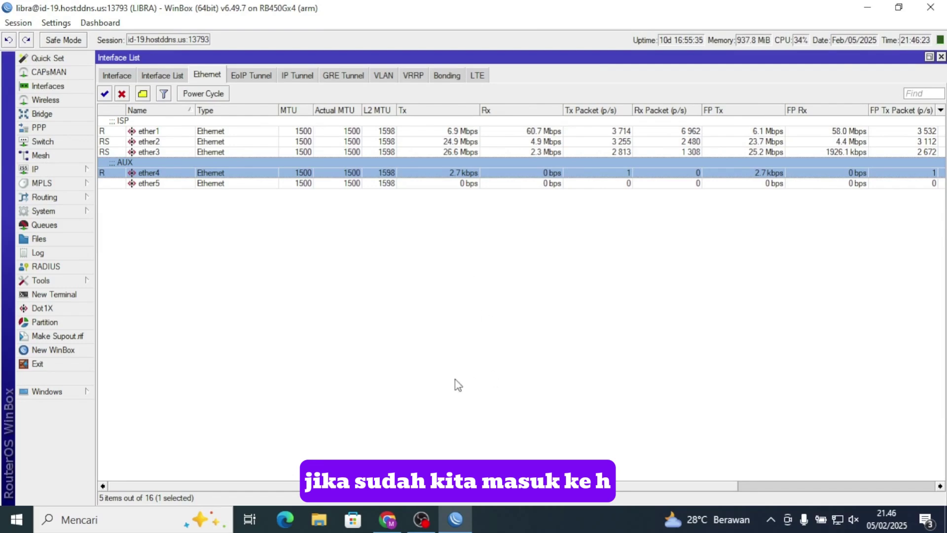
left_click(387, 521)
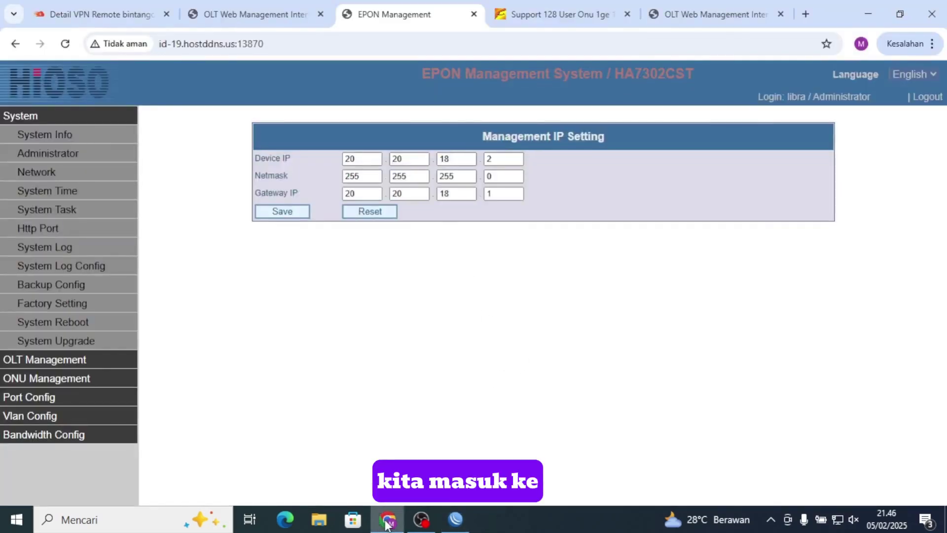
left_click(123, 14)
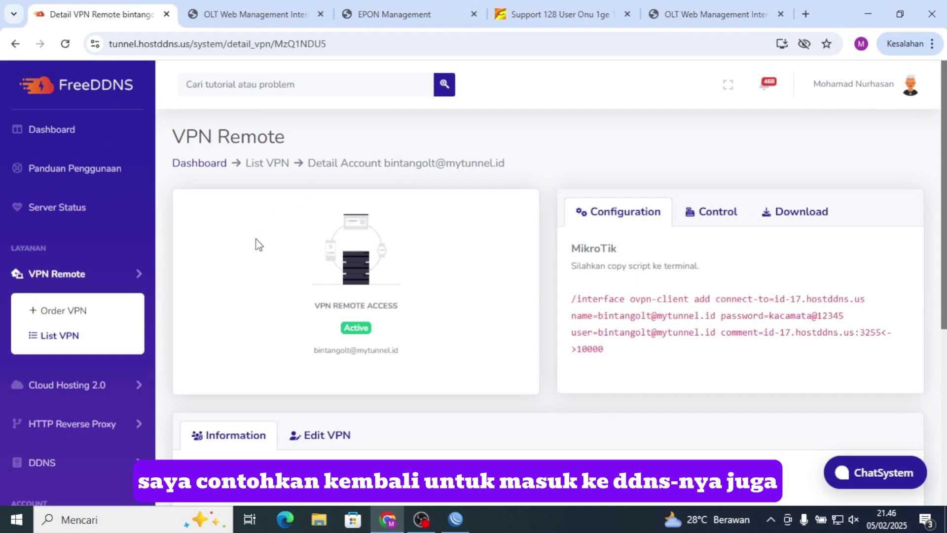
left_click(122, 334)
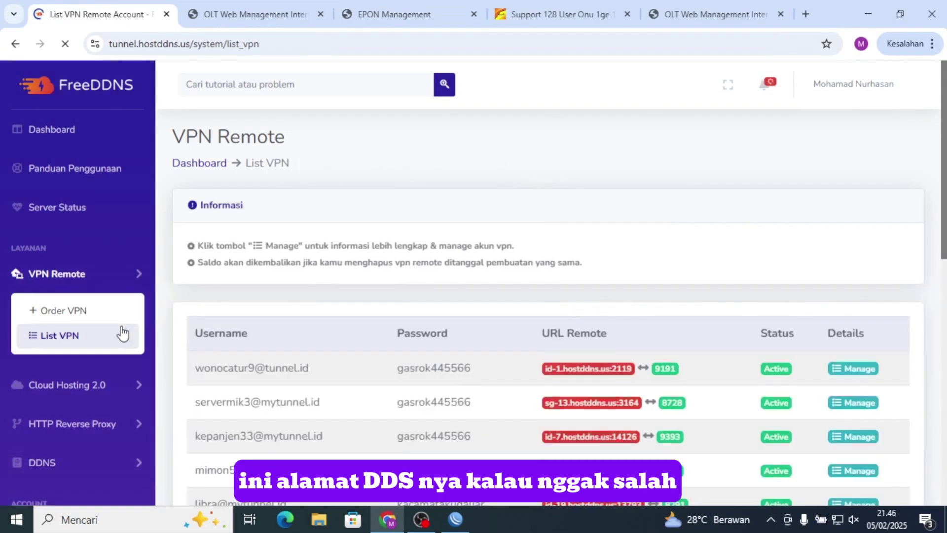
scroll(649, 237, "down", 6)
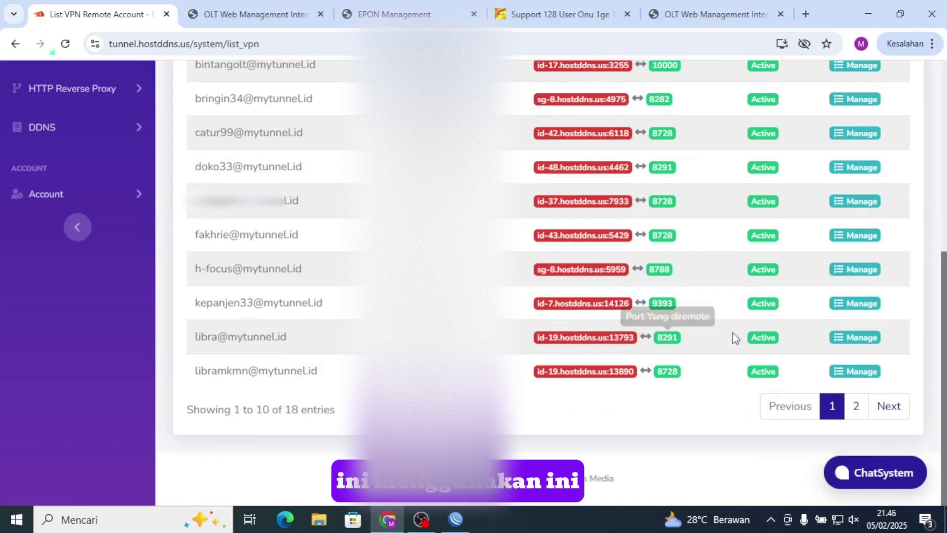
left_click(843, 347)
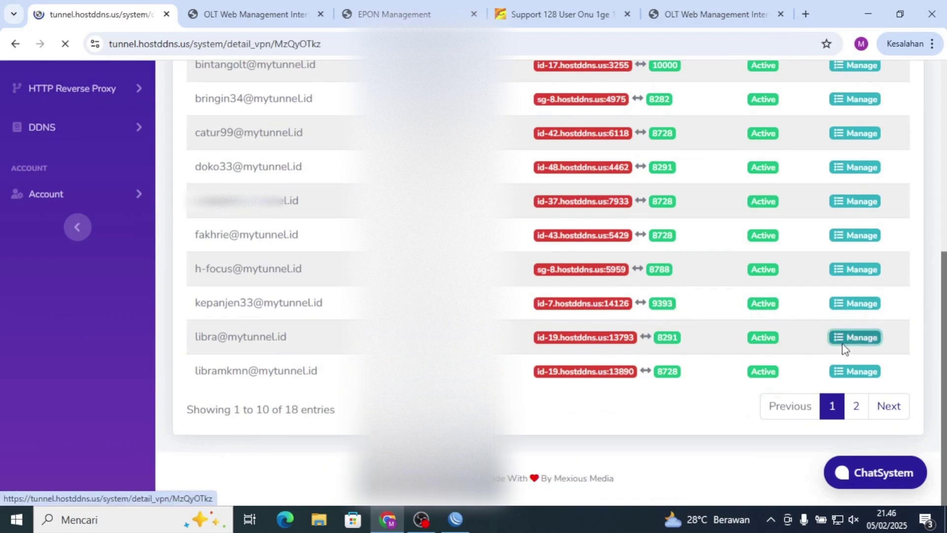
scroll(814, 341, "down", 1)
scroll(809, 339, "down", 5)
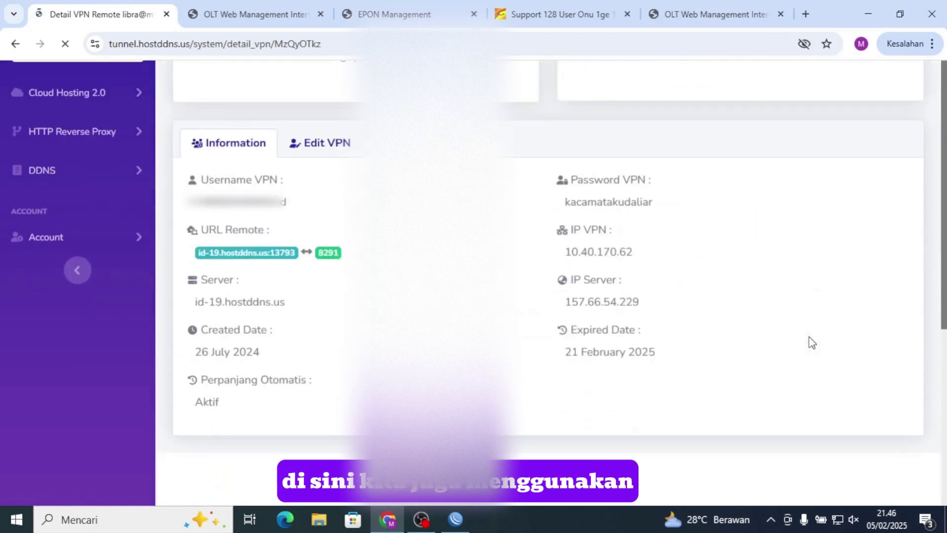
left_click_drag(567, 249, 630, 252)
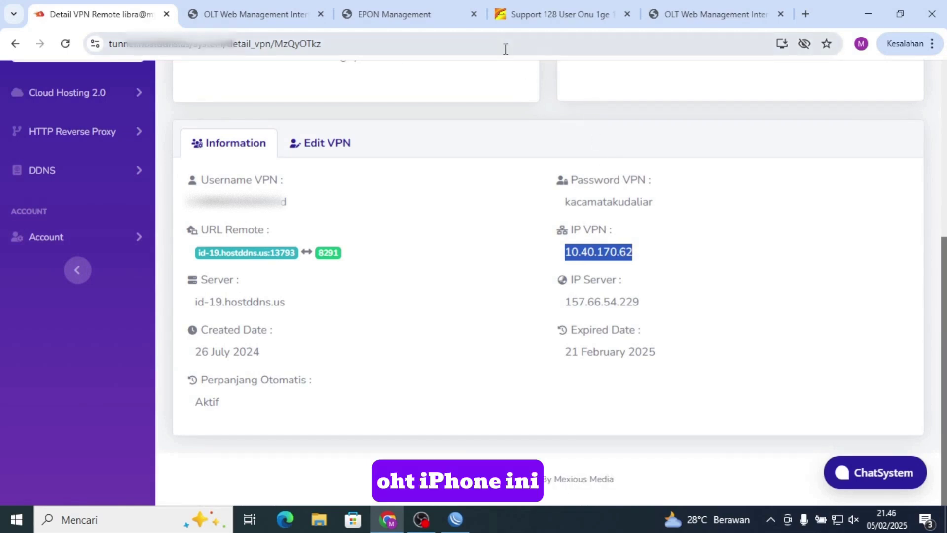
Step: Revisit the HIOSO management page, then switch to WinBox and show the router's firewall NAT rules
left_click(448, 12)
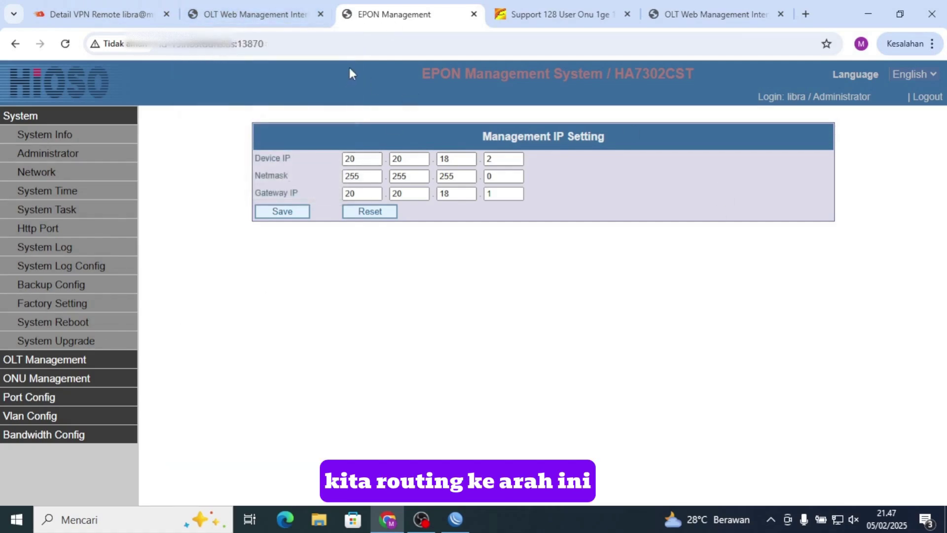
left_click(455, 519)
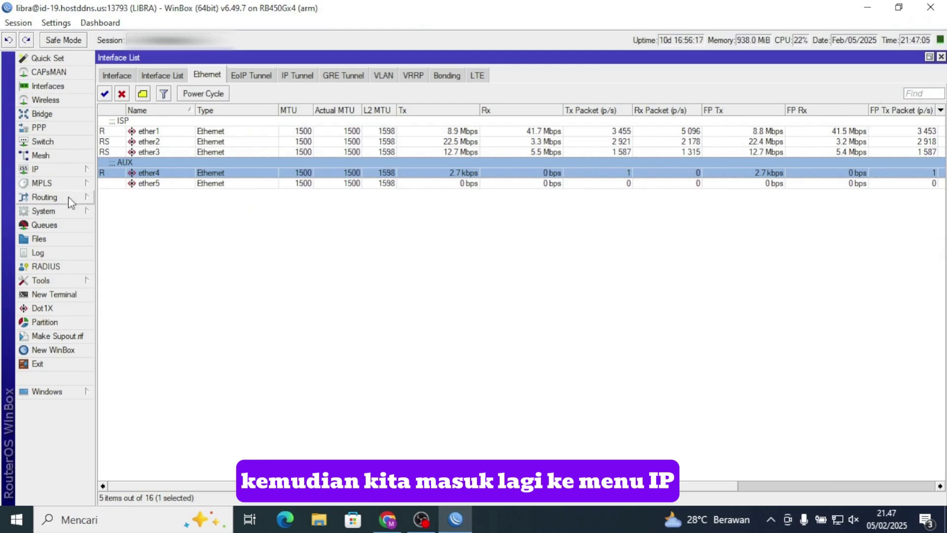
left_click(67, 160)
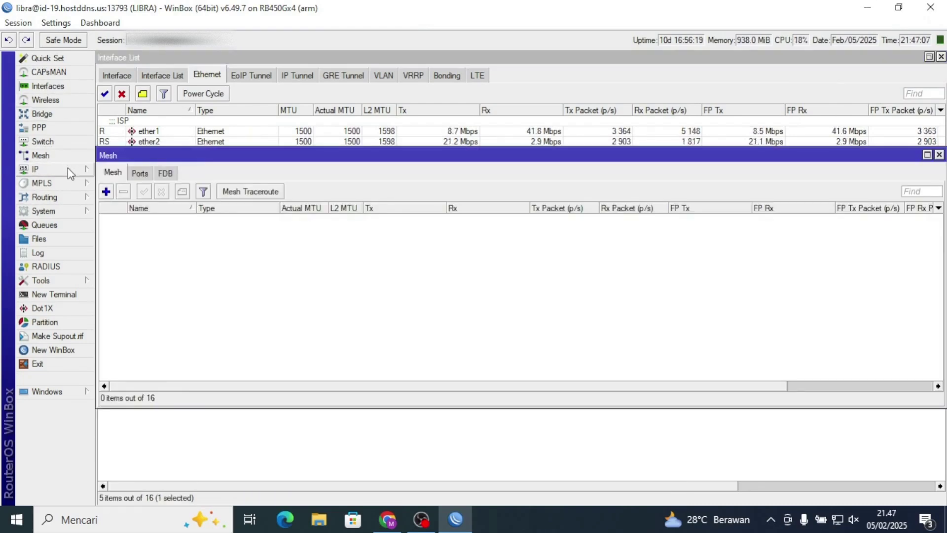
left_click(68, 169)
left_click(145, 261)
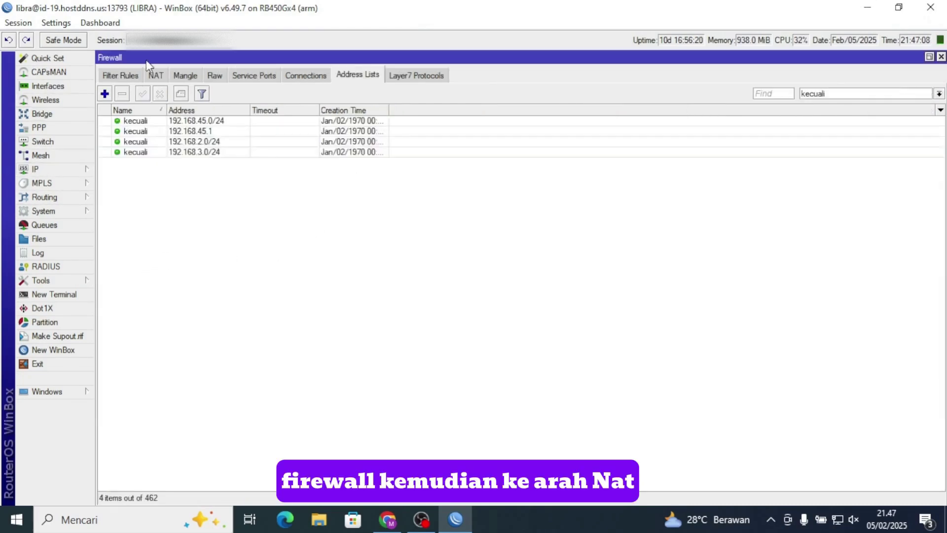
left_click(156, 76)
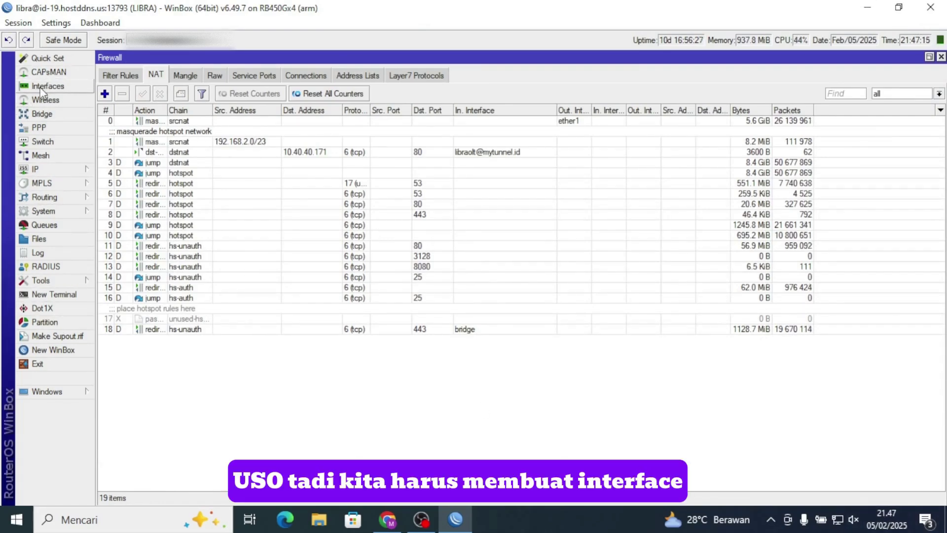
Step: Inspect the router's interface list membership and defined interface lists, then close the lists dialog
left_click(59, 87)
left_click(143, 76)
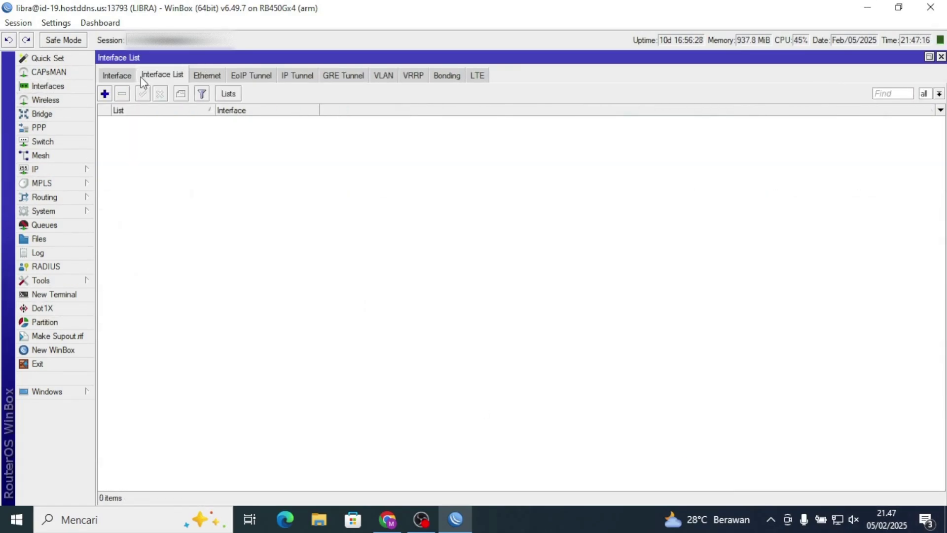
left_click(236, 93)
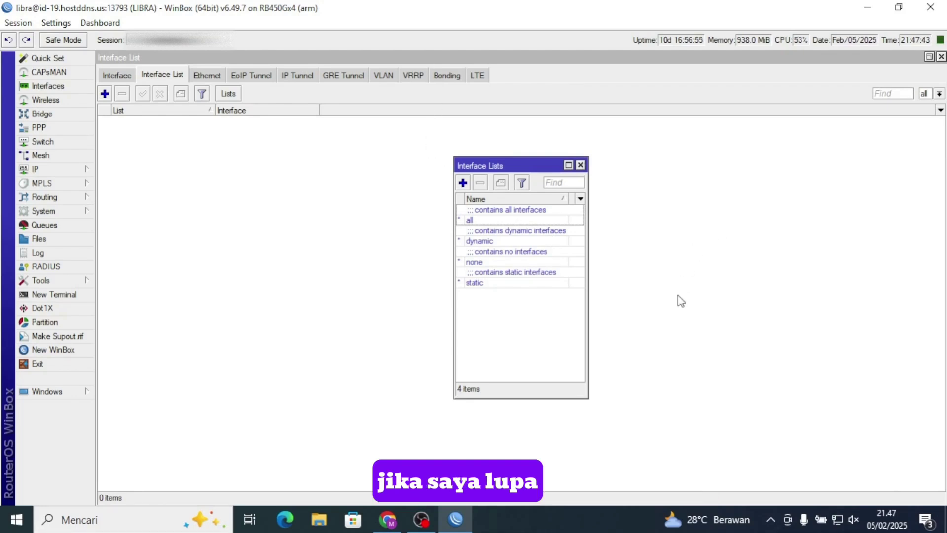
left_click(580, 165)
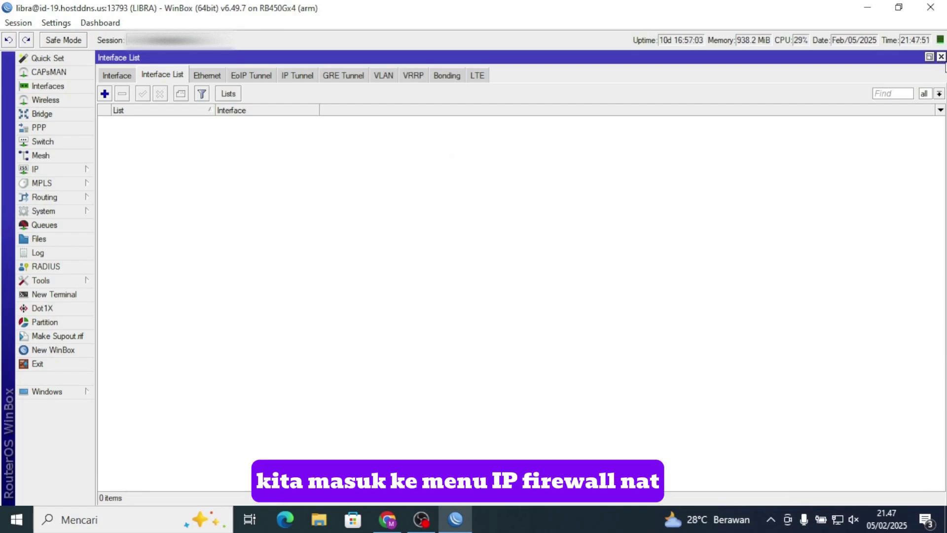
Step: Close the interface list and open the dstnat rule for 10.40.40.171 to inspect its action and general settings
left_click(941, 57)
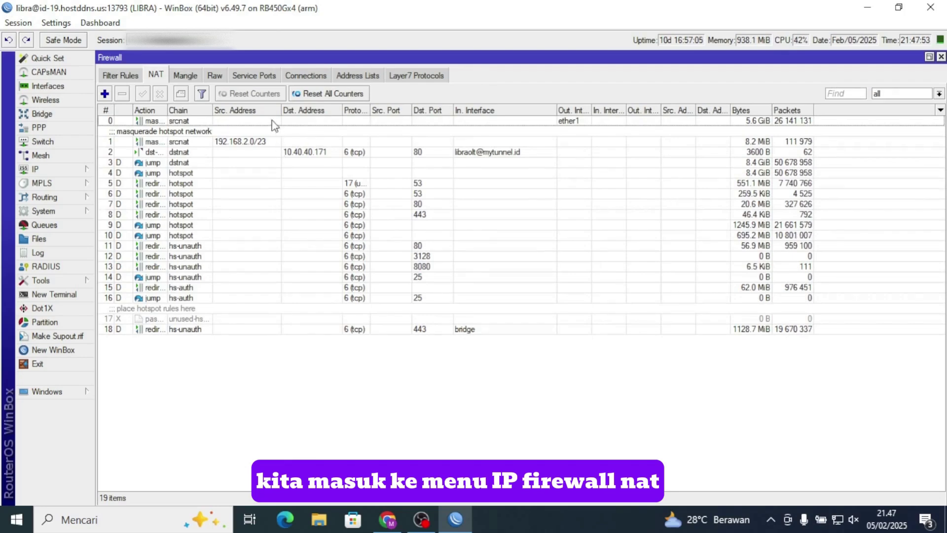
left_click(235, 143)
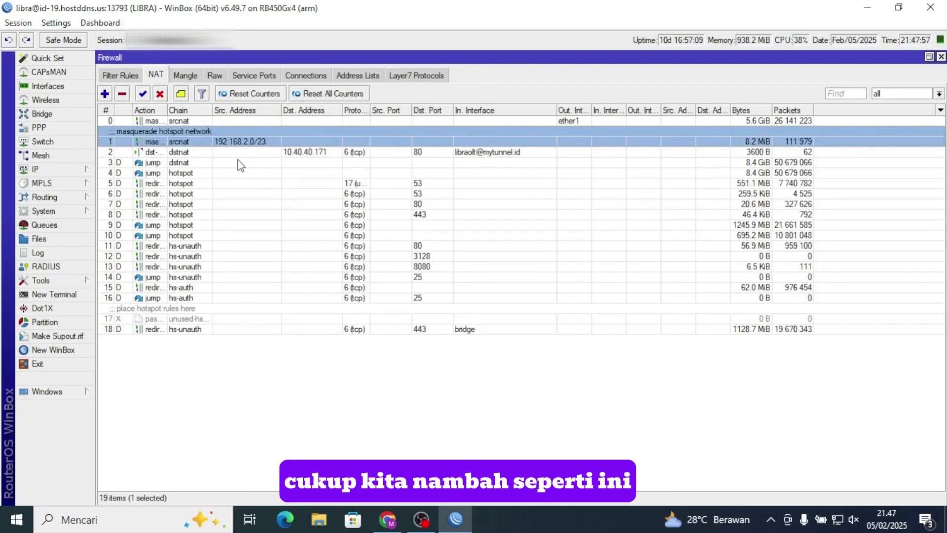
double_click(369, 153)
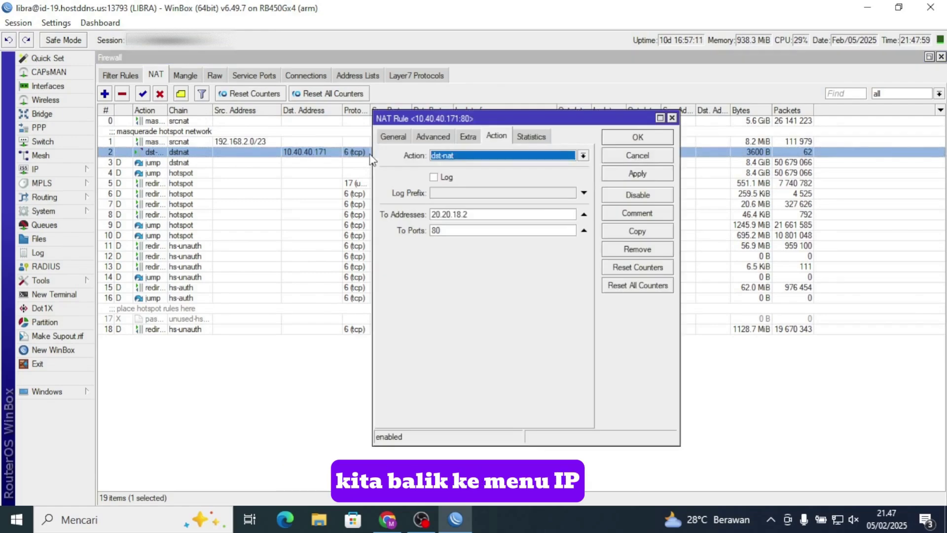
left_click(385, 137)
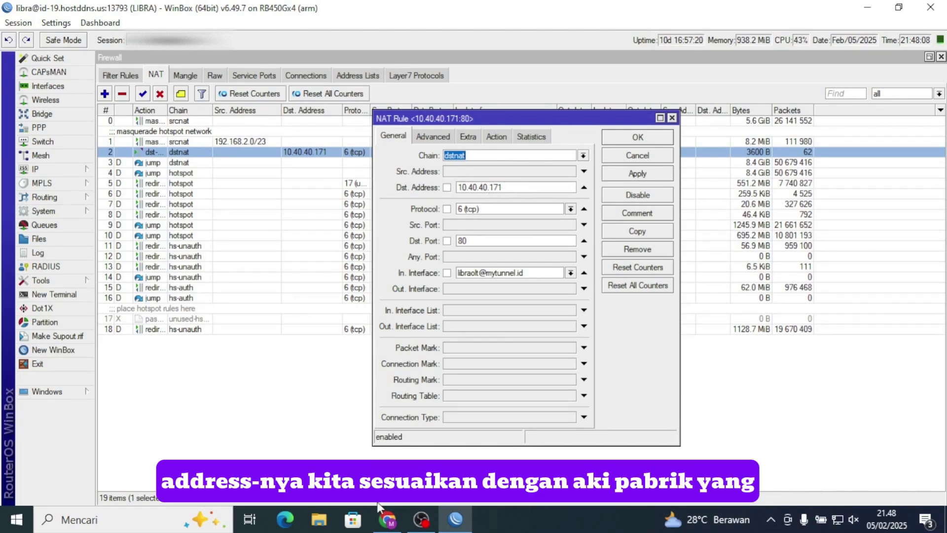
Step: Switch to Chrome and review the information and edit form of the VPN account for id-19.hostddns.us:13793
left_click(387, 517)
left_click(67, 6)
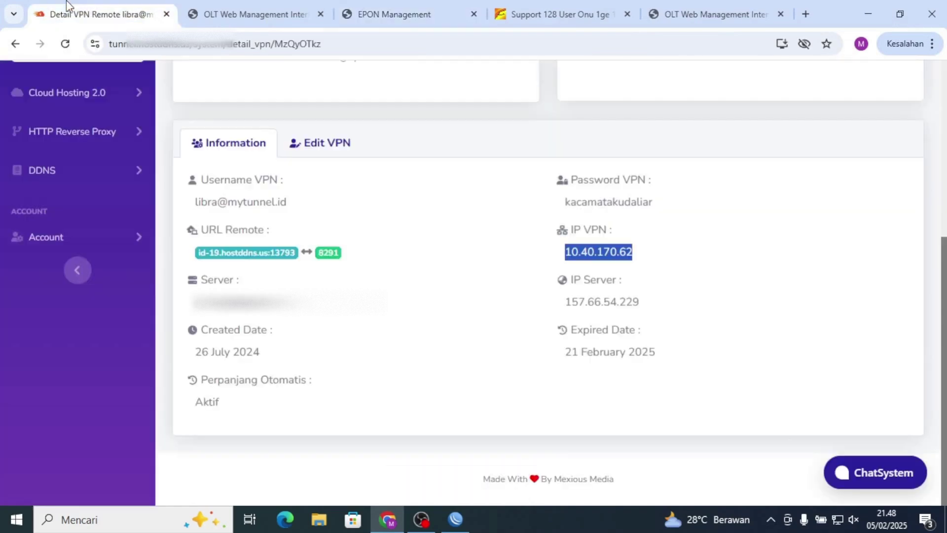
left_click(487, 224)
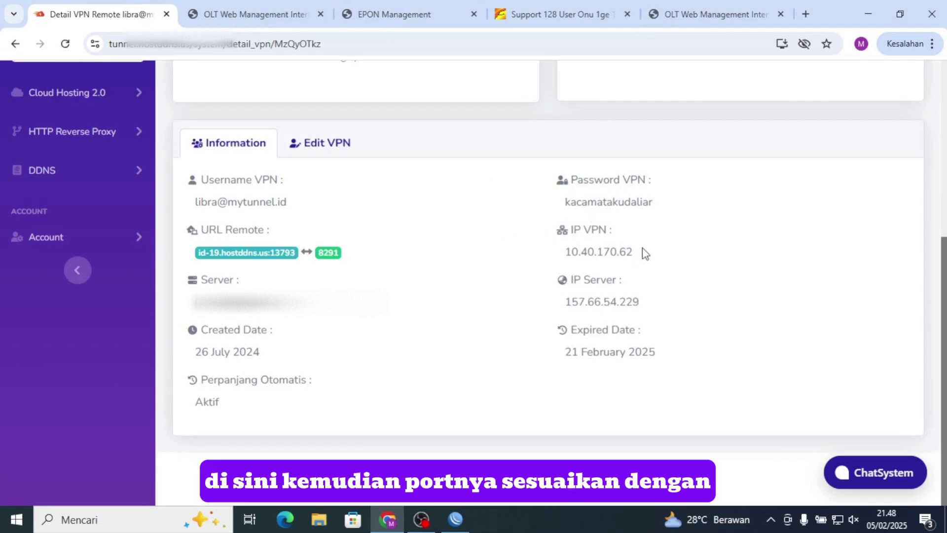
left_click(348, 146)
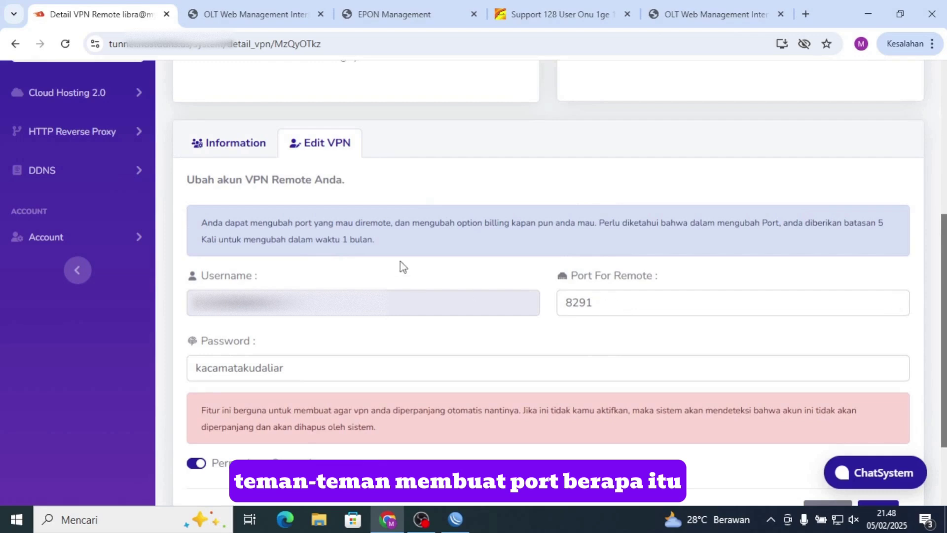
left_click(211, 150)
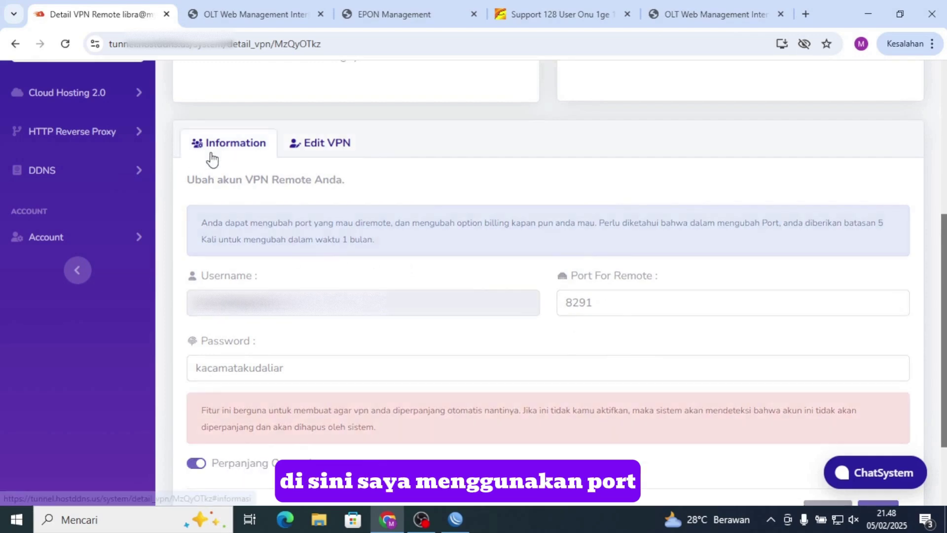
scroll(153, 197, "up", 3)
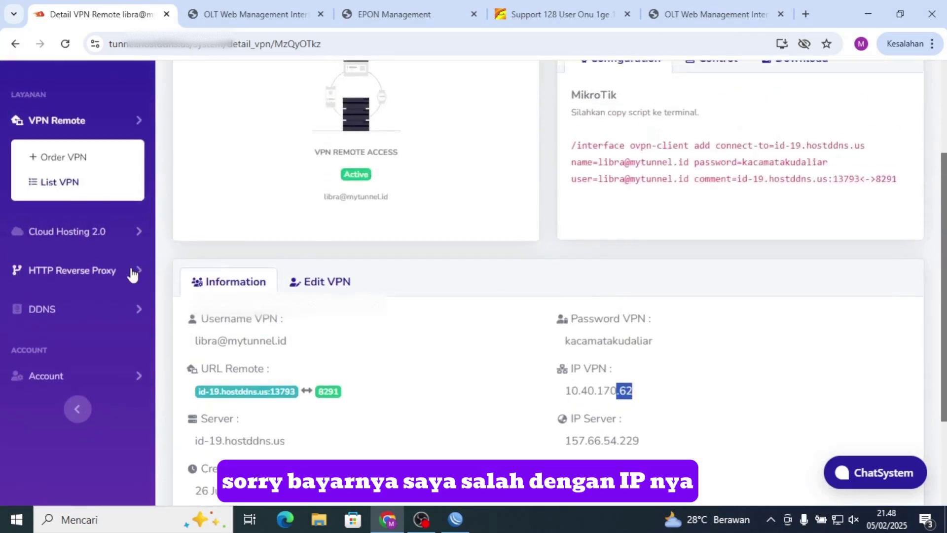
Step: Open the details of the VPN account for id-19.hostddns.us:13870 from the VPN list and highlight its VPN IP
left_click(93, 193)
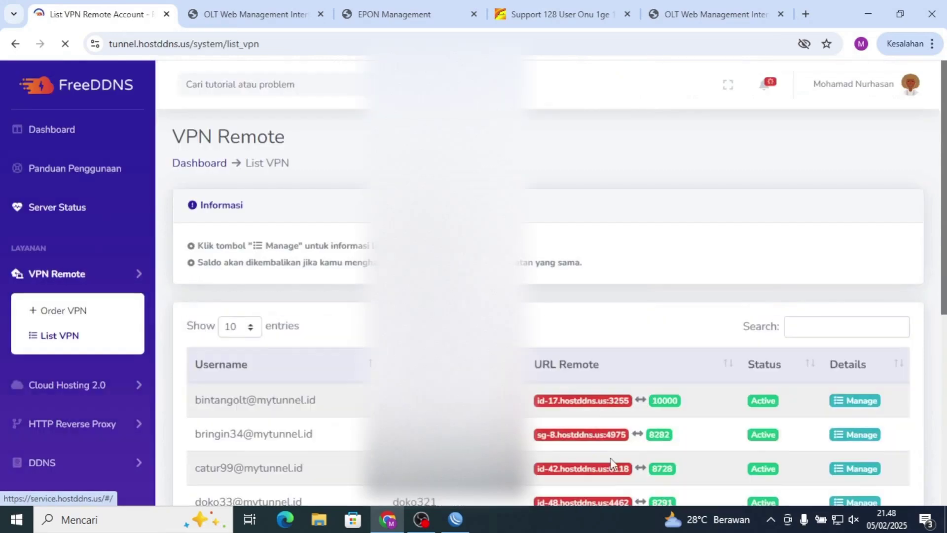
scroll(542, 282, "down", 7)
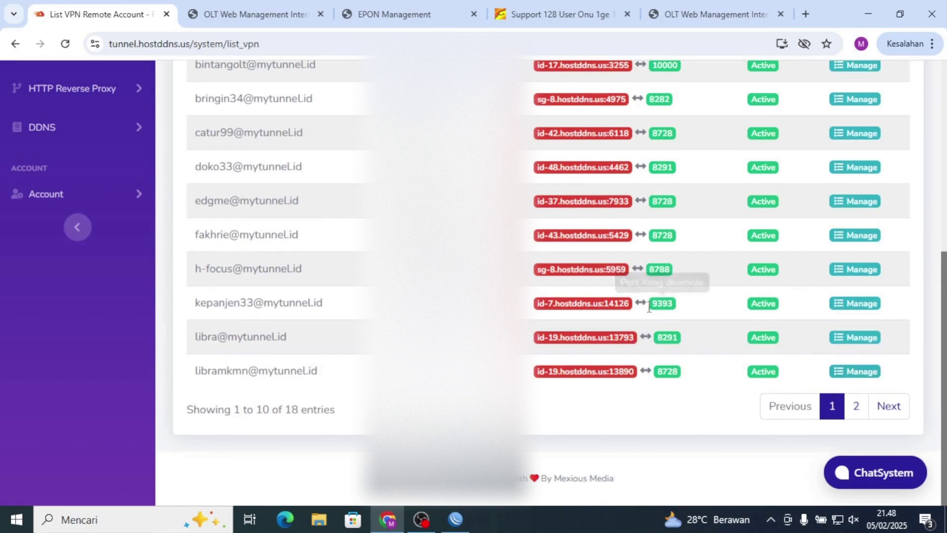
scroll(645, 316, "up", 5)
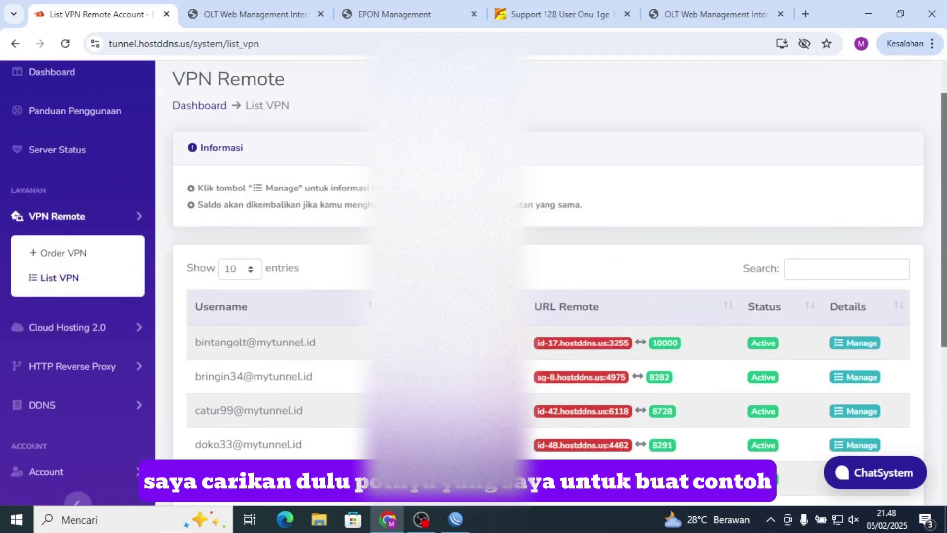
scroll(812, 353, "down", 5)
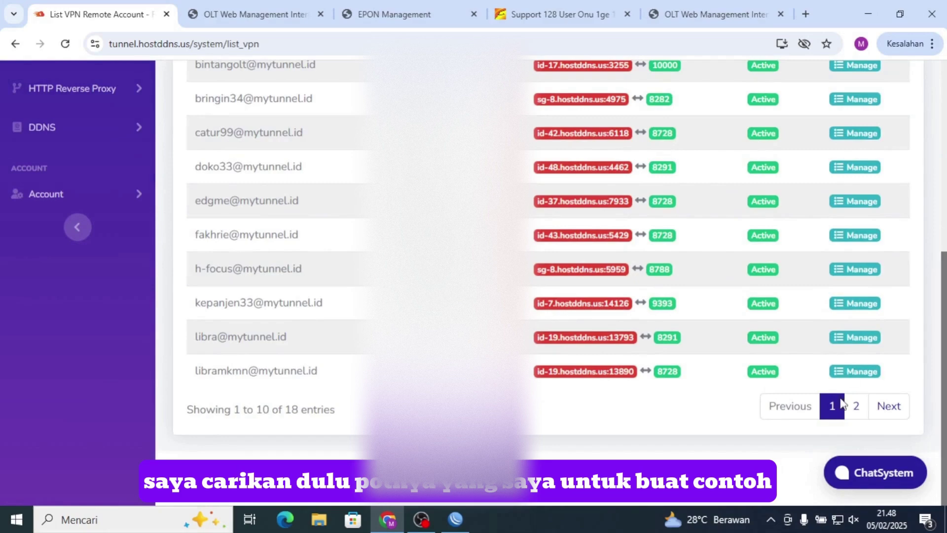
left_click(849, 407)
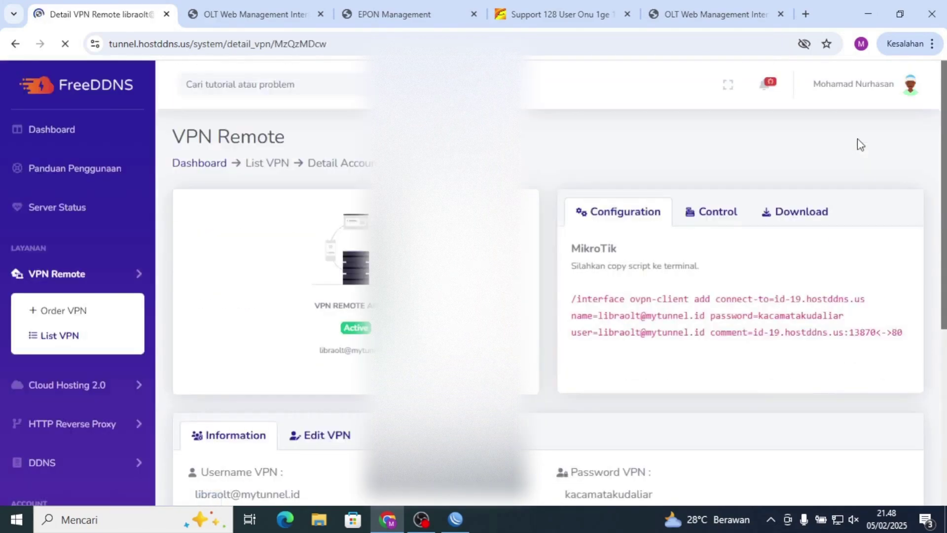
scroll(783, 243, "down", 5)
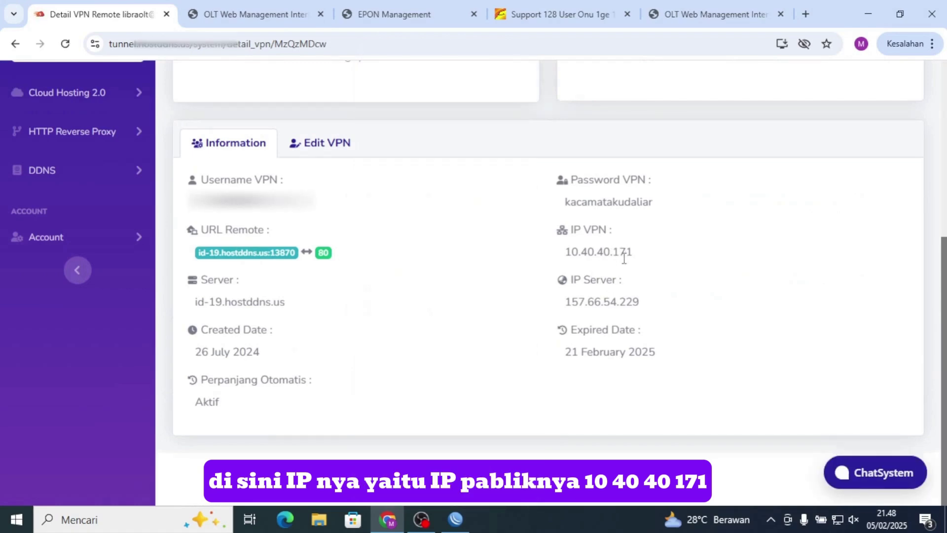
left_click_drag(631, 253, 562, 253)
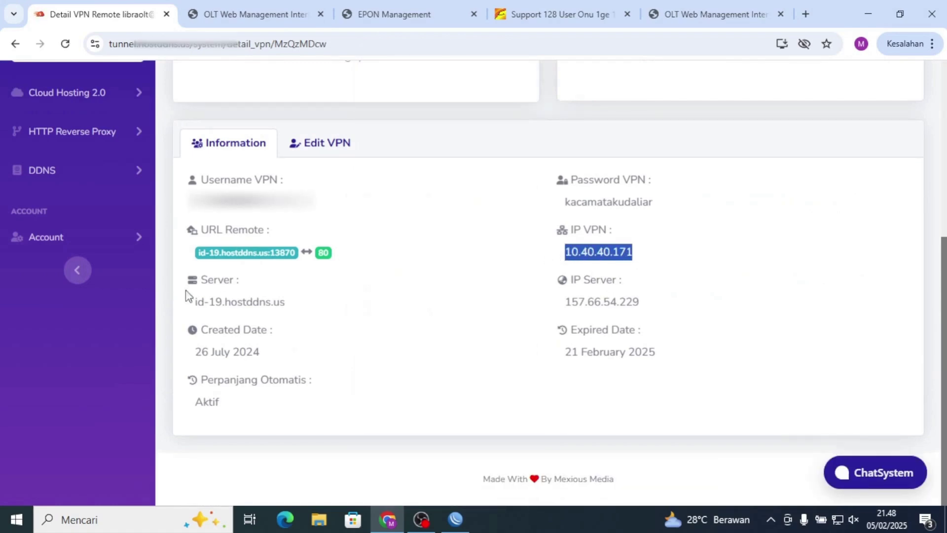
Step: Compare the destination address of the WinBox NAT rule with the VPN IP in Chrome, ending back in WinBox
left_click(455, 519)
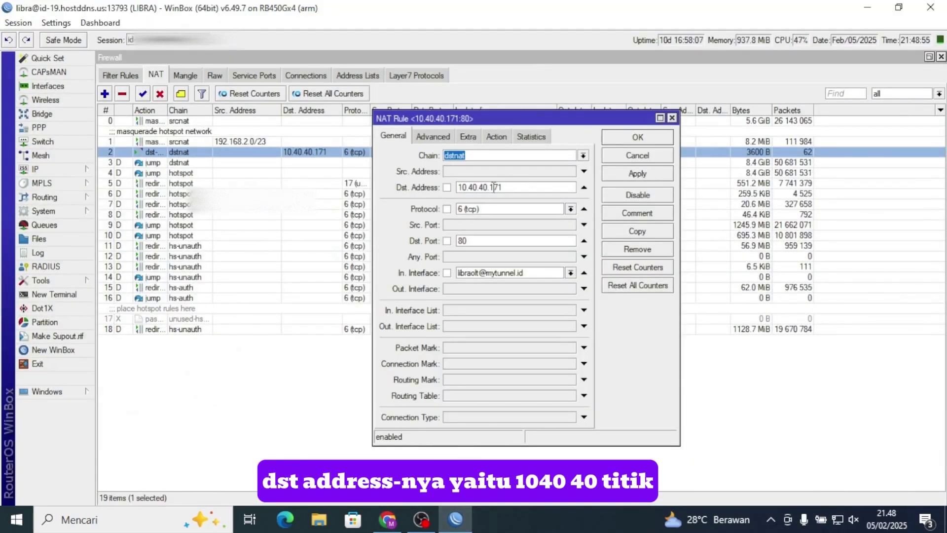
left_click(387, 519)
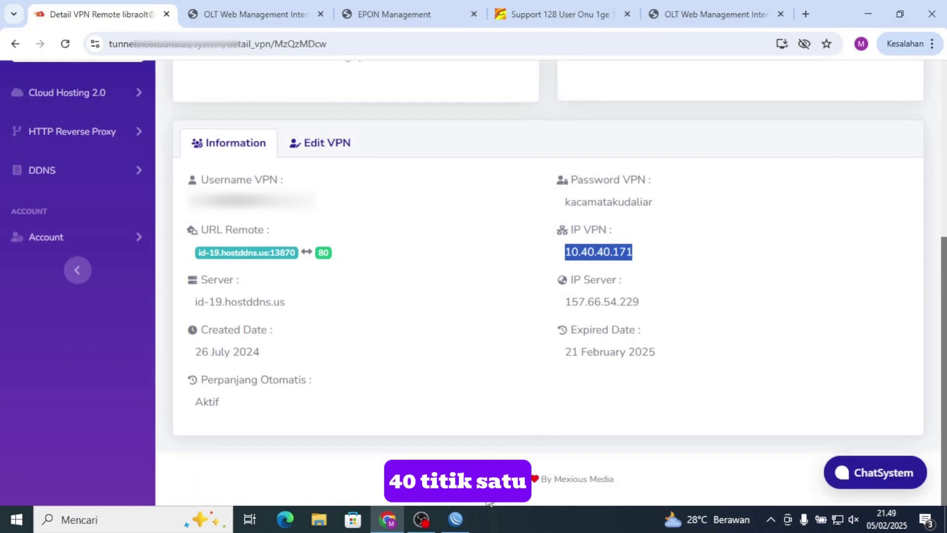
left_click(455, 519)
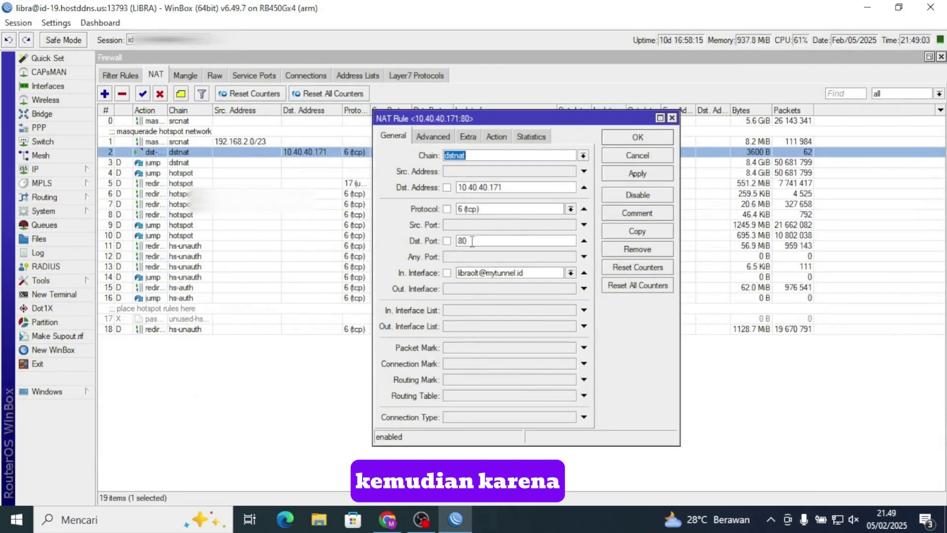
Step: Check the HTTP port setting of the HIOSO OLT in Chrome, then compare it with the NAT rule's destination port in WinBox
left_click(388, 519)
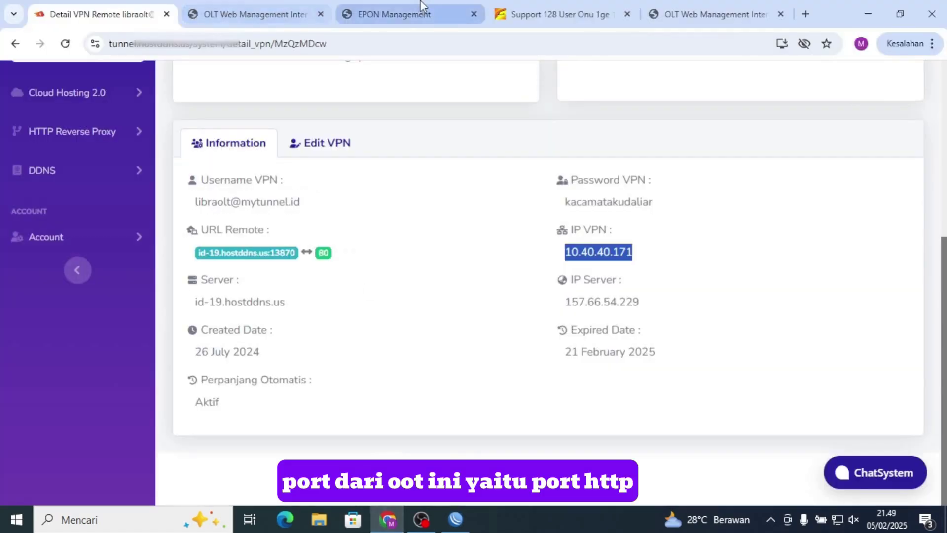
left_click(410, 14)
left_click(121, 228)
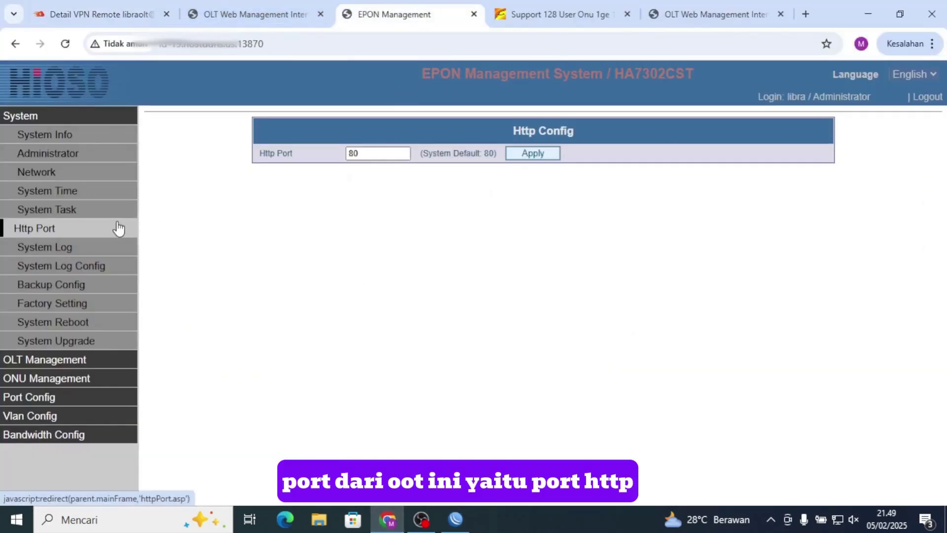
left_click(452, 516)
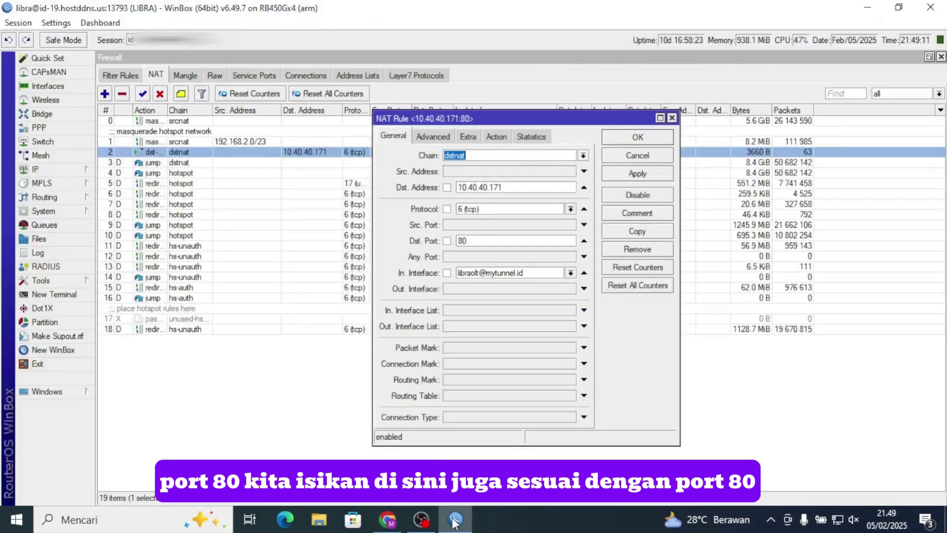
left_click(479, 240)
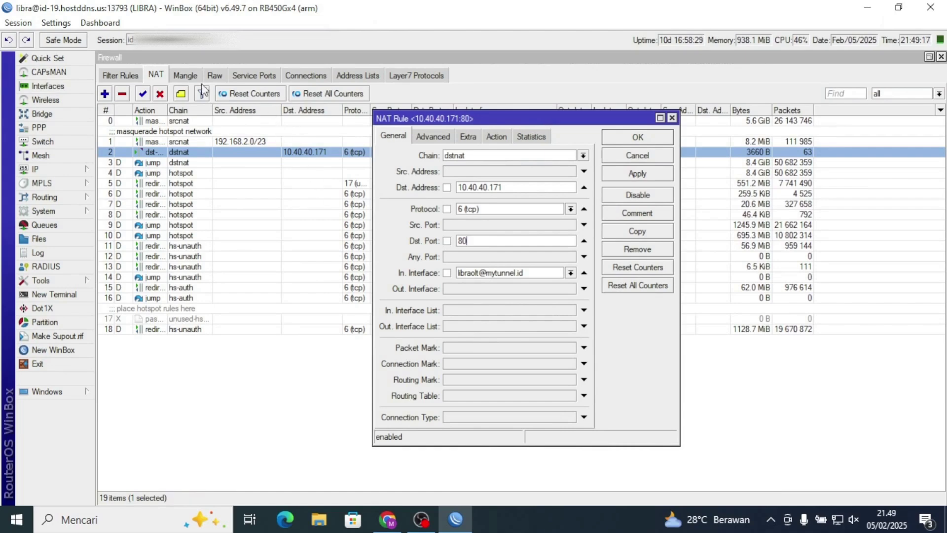
Step: Inspect the dial-out, status and traffic details of the OVPN client for id-19.hostddns.us:13870, then close its dialog
left_click(78, 89)
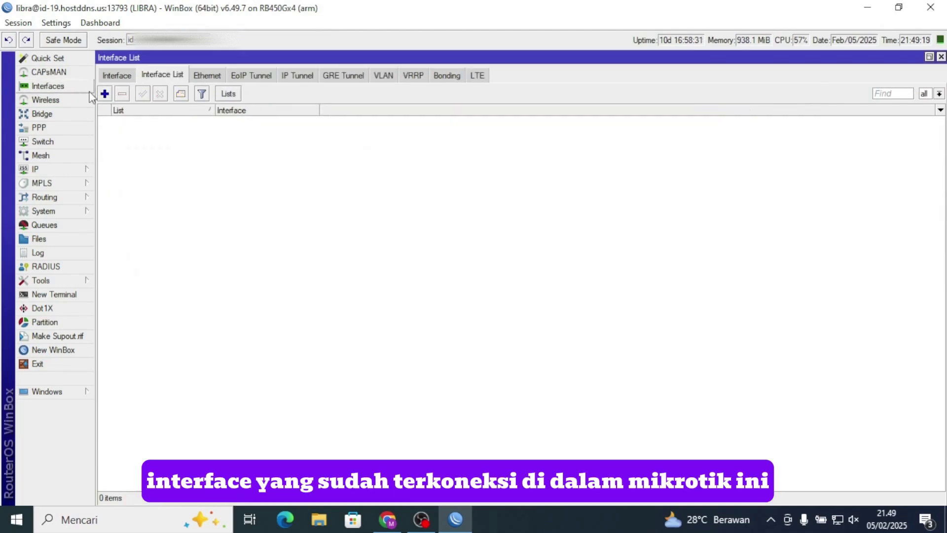
left_click(131, 78)
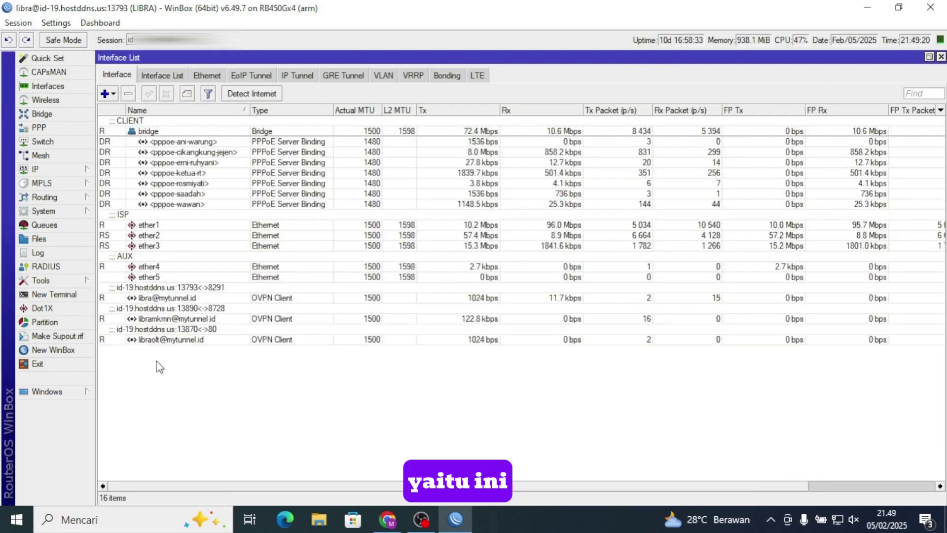
double_click(199, 330)
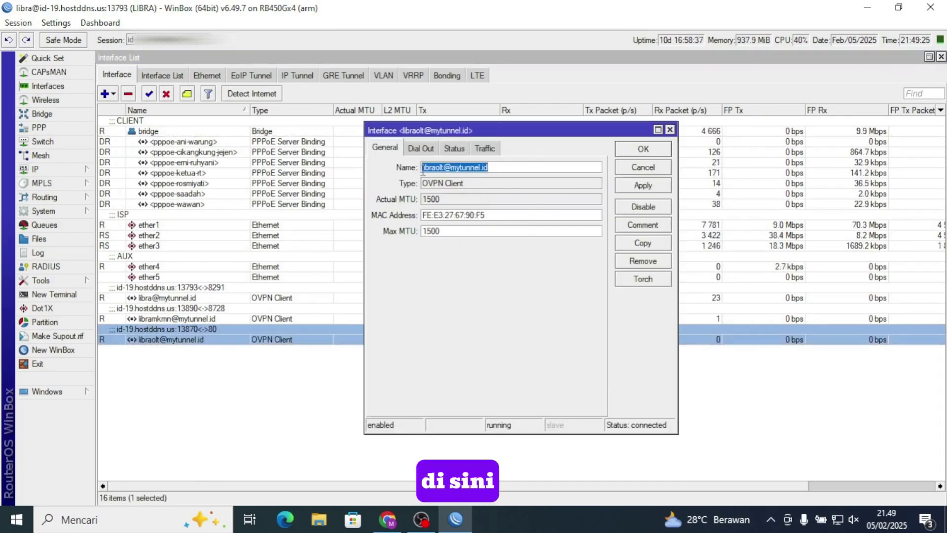
left_click(428, 148)
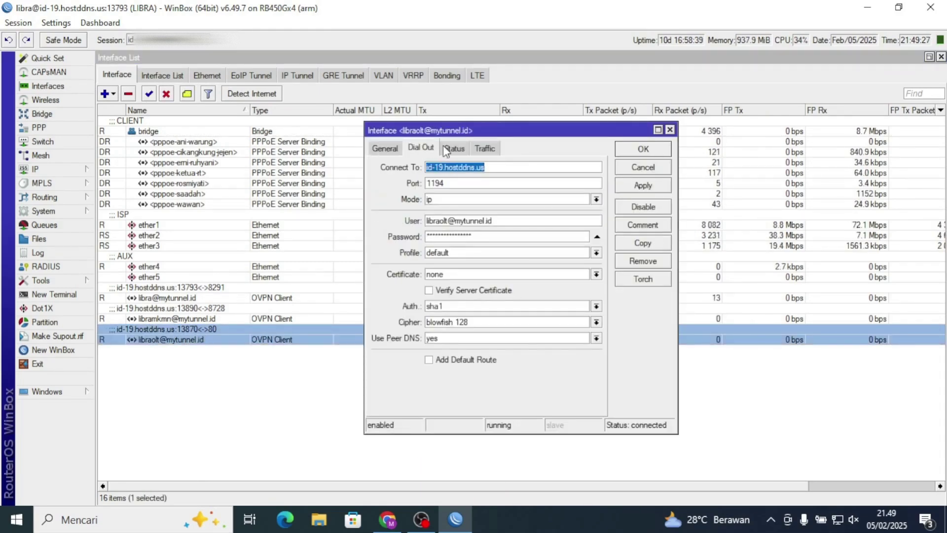
left_click(451, 149)
left_click(485, 148)
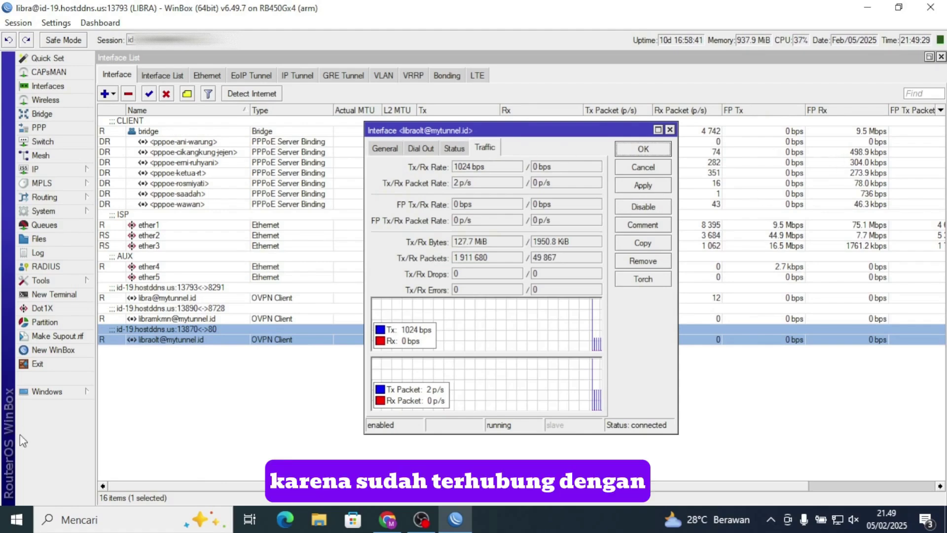
left_click(669, 129)
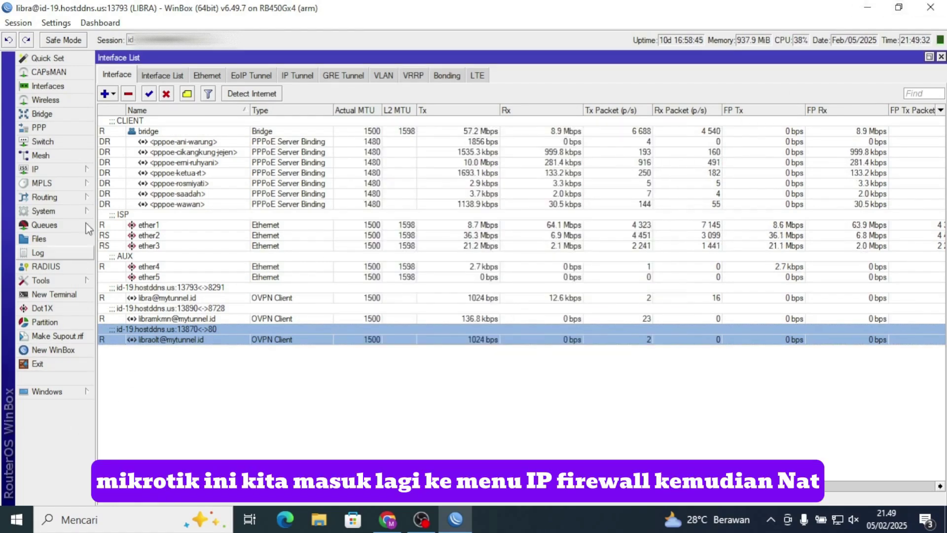
Step: Reopen the dstnat rule for 10.40.40.171 and review its general, advanced, extra and action settings
left_click(76, 169)
left_click(149, 267)
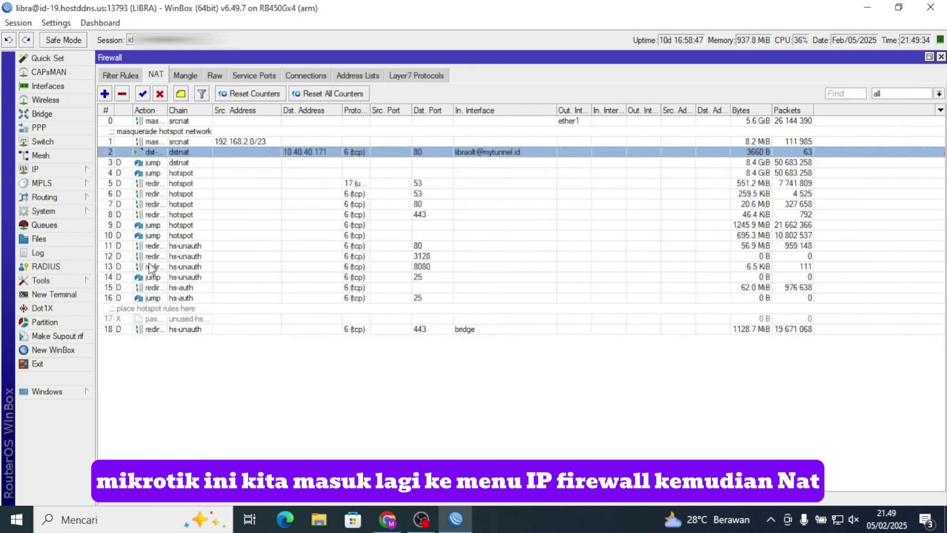
double_click(190, 153)
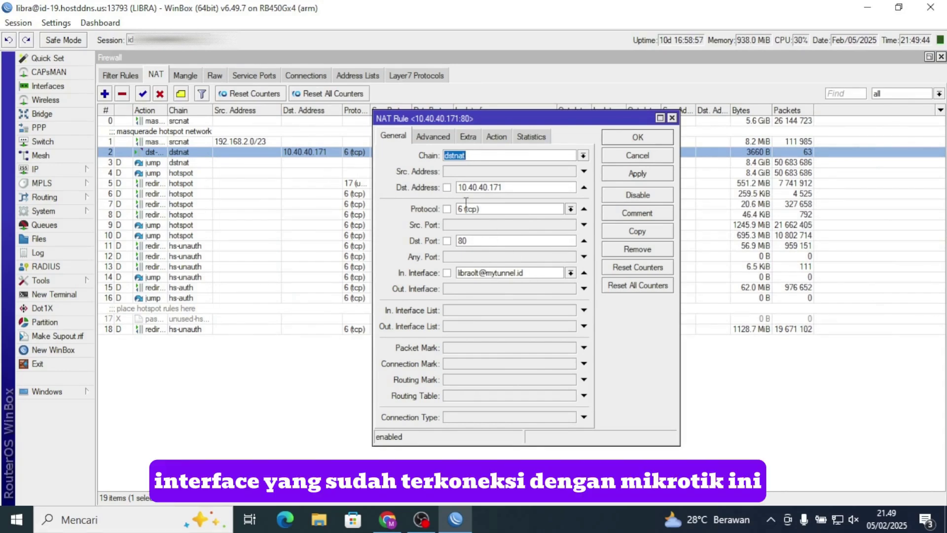
left_click(433, 138)
left_click(470, 138)
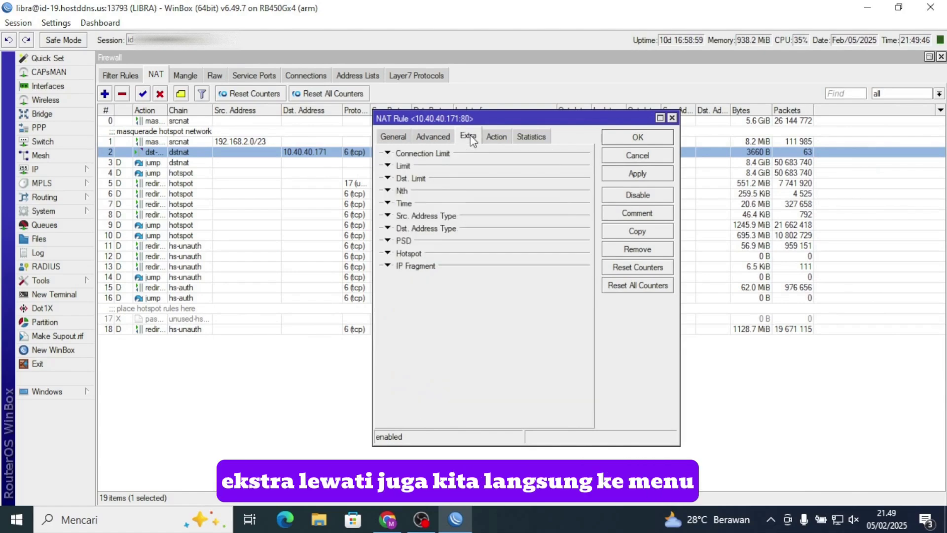
left_click(497, 137)
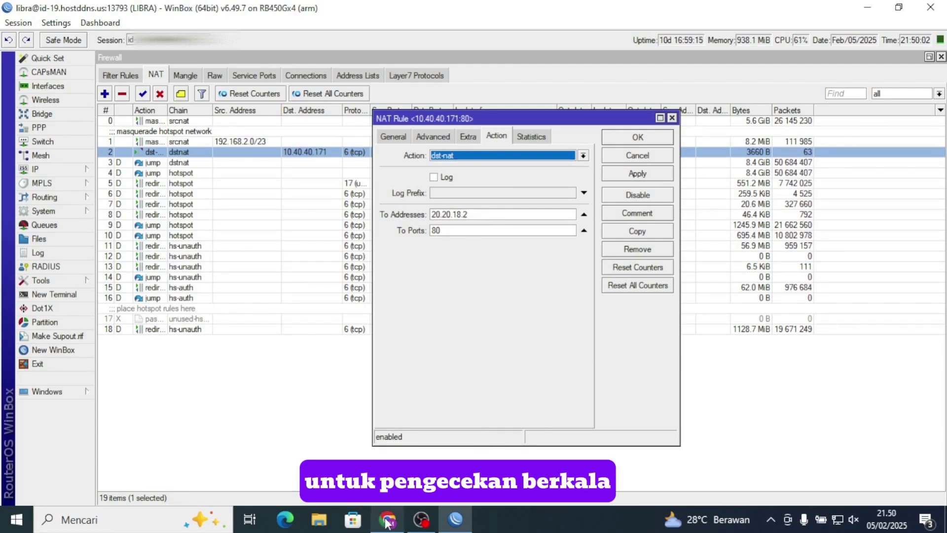
Step: Switch to the HIOSO management page in Chrome and check the OLT's management IP settings
mouse_move(388, 522)
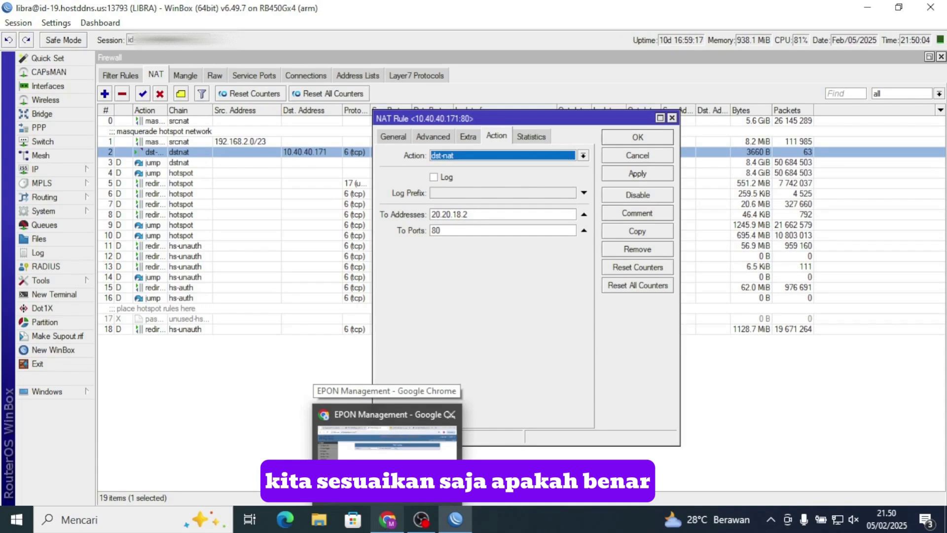
left_click(387, 520)
left_click(30, 171)
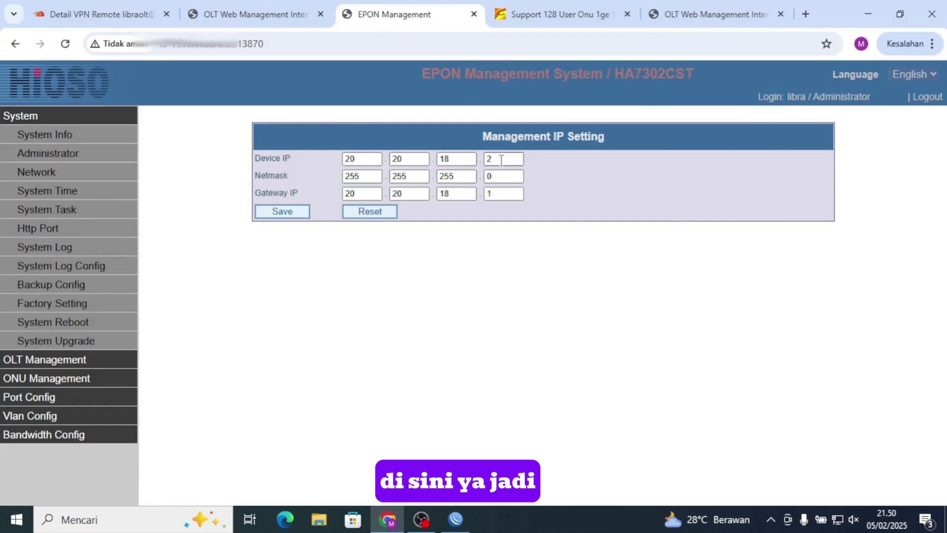
Step: Compare the HIOSO OLT's device IP in Chrome with the NAT rule's To Addresses value in WinBox
left_click(501, 160)
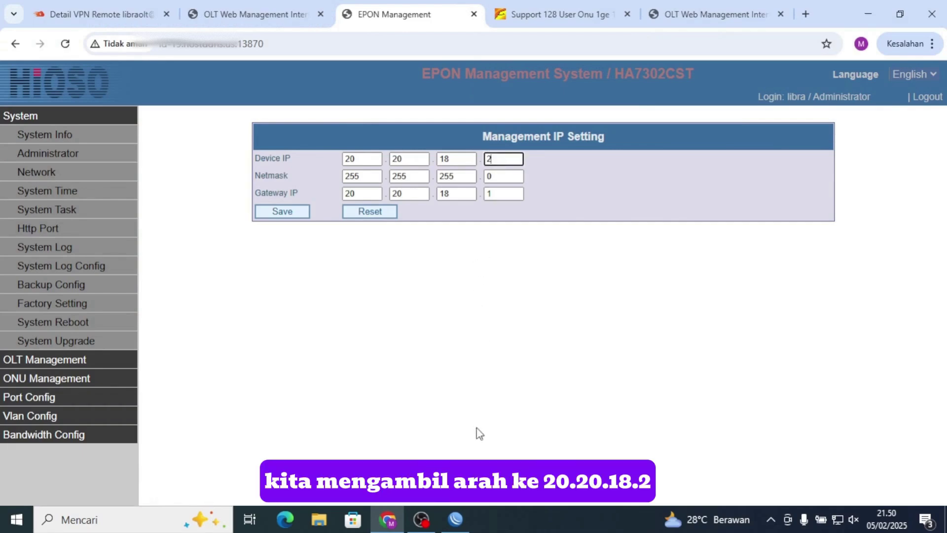
left_click(460, 509)
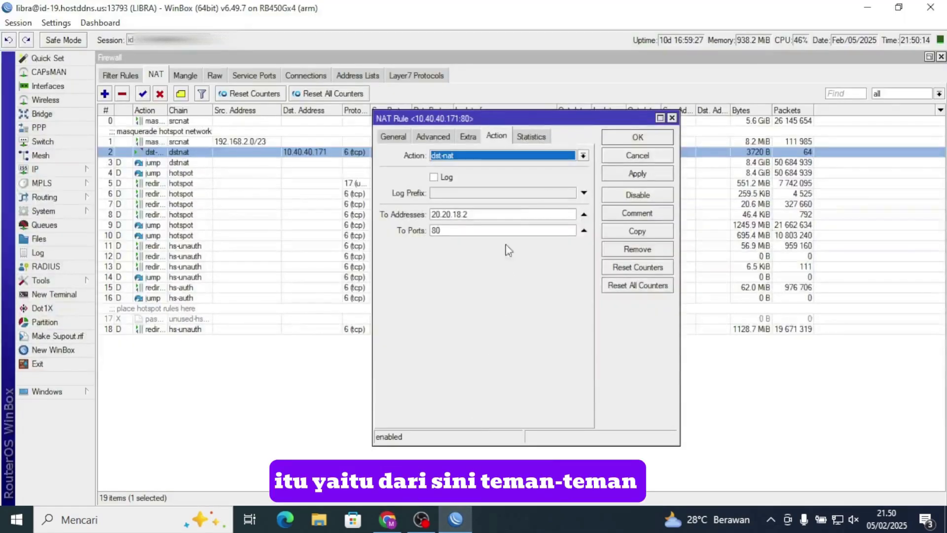
left_click(388, 519)
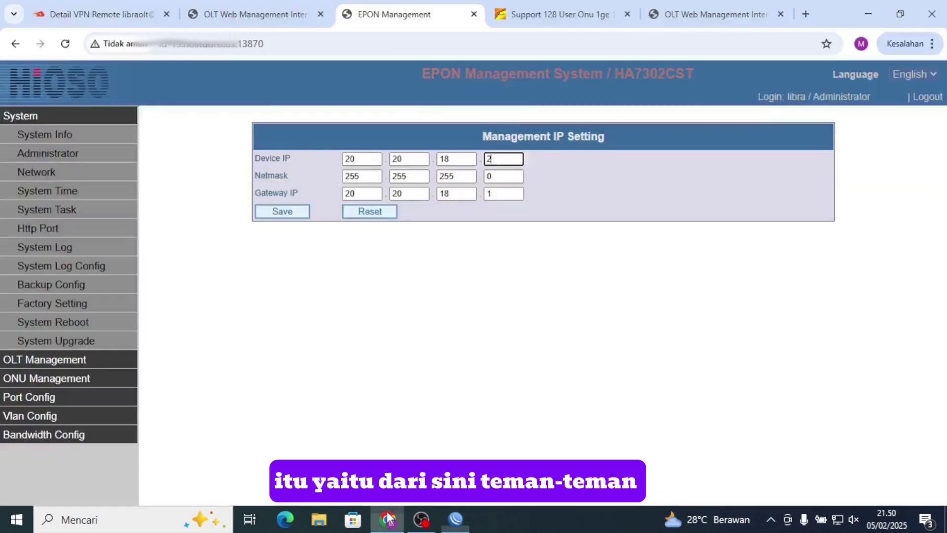
left_click(376, 157)
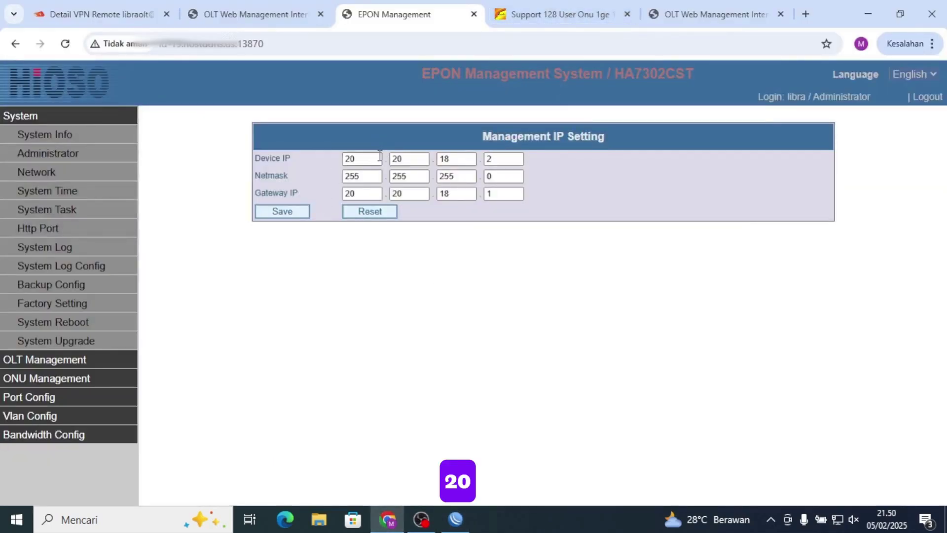
left_click(403, 160)
left_click(456, 159)
left_click(508, 160)
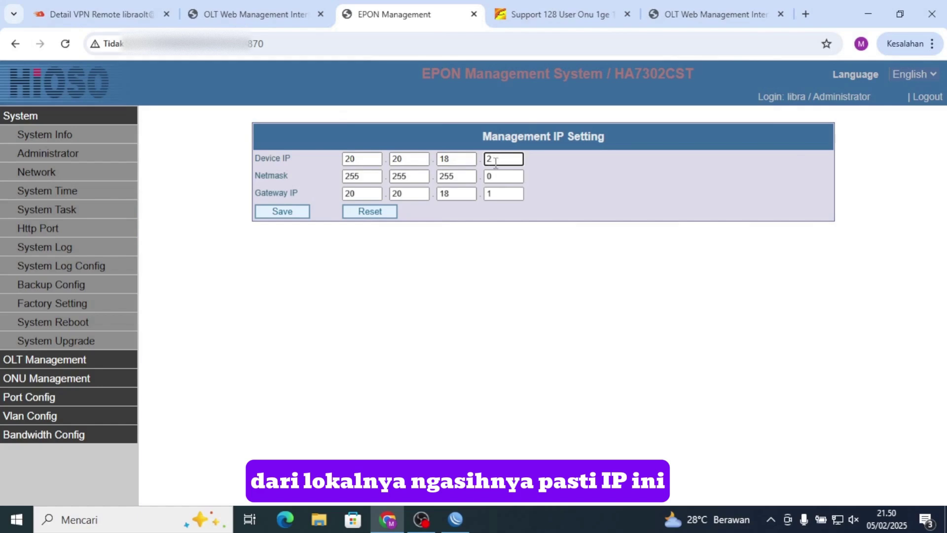
Step: Compare the NAT rule's To Ports value in WinBox with the HTTP port configured on the HIOSO OLT in Chrome
left_click(456, 519)
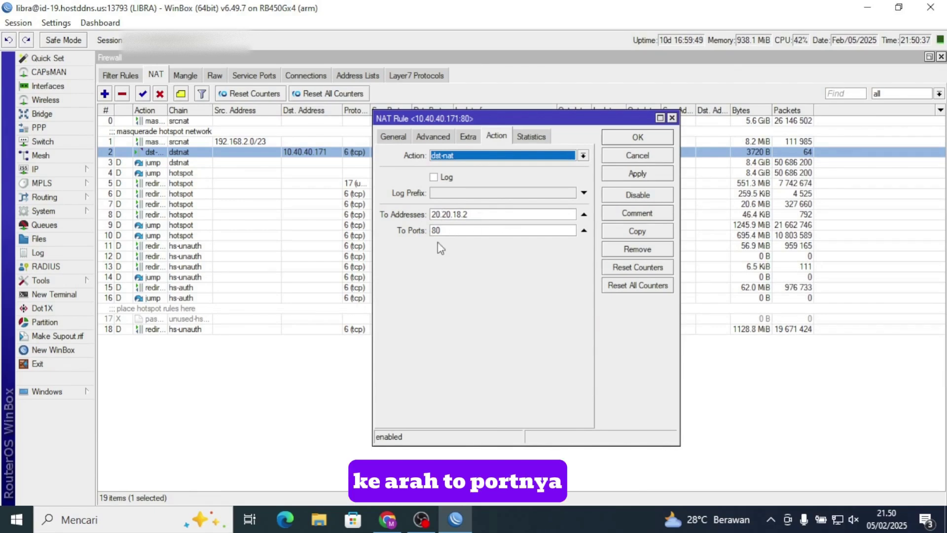
left_click(461, 234)
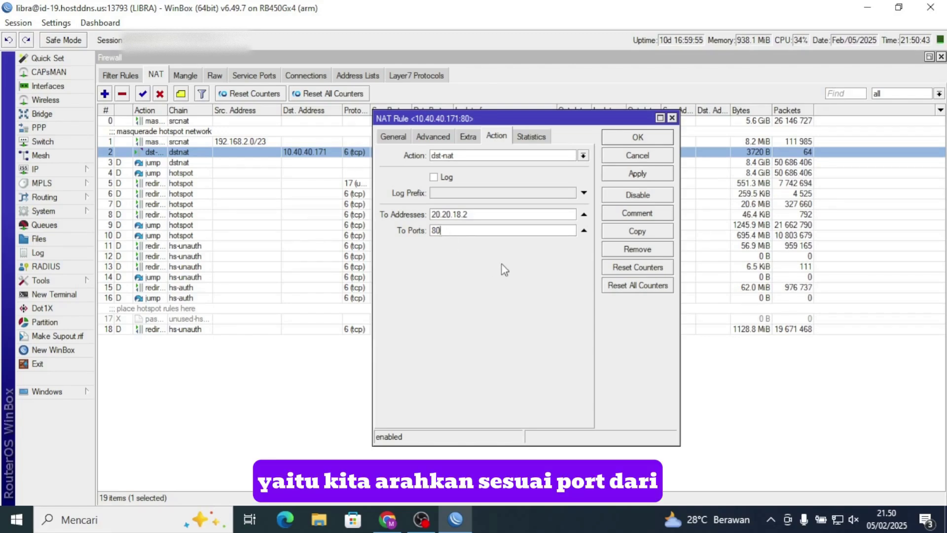
mouse_move(397, 519)
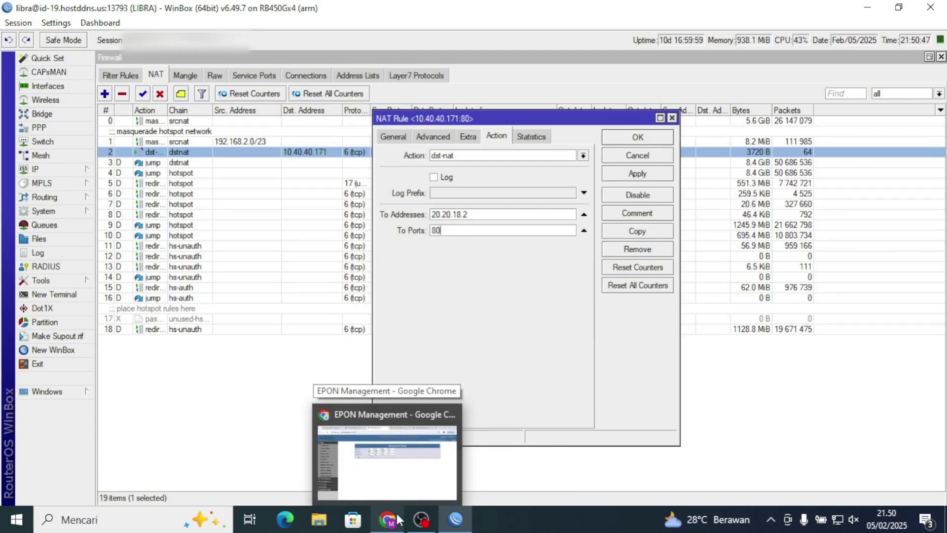
left_click(397, 520)
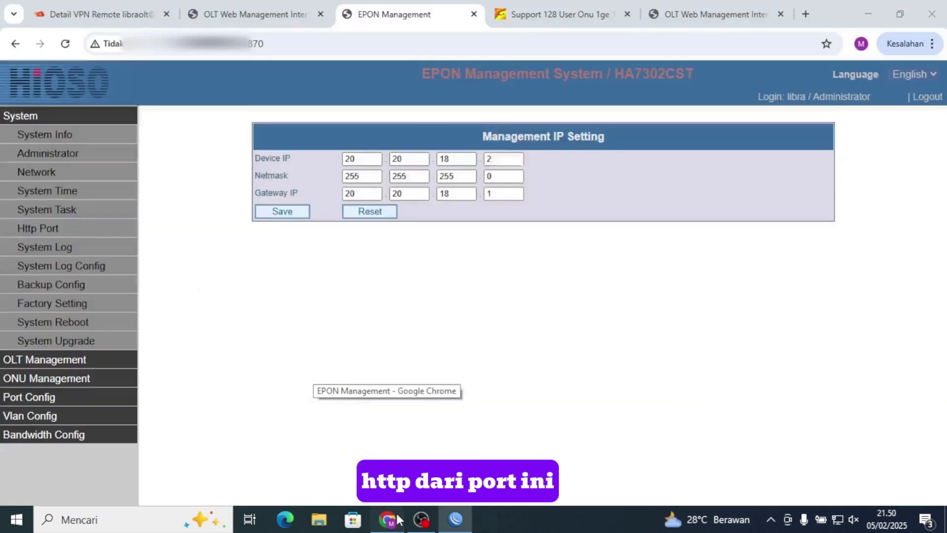
left_click(73, 230)
left_click_drag(394, 150, 330, 147)
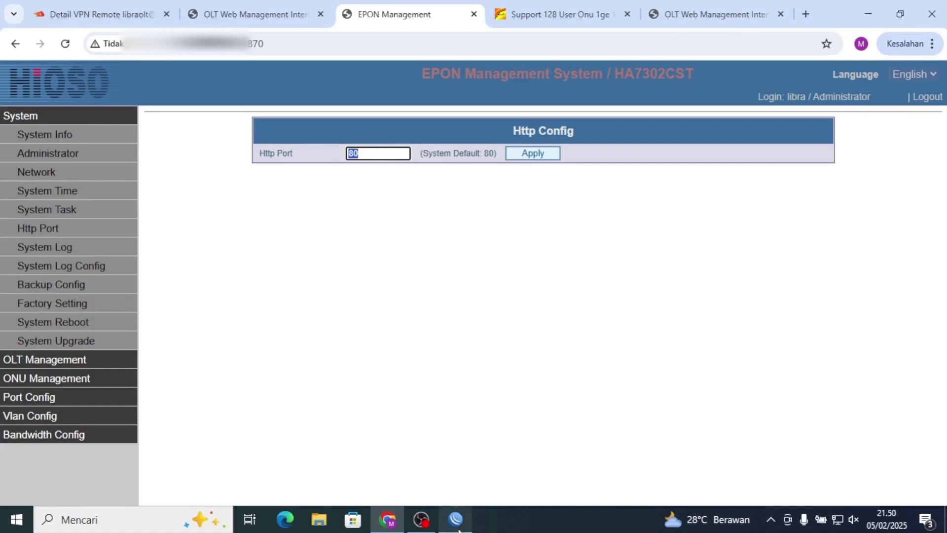
key("alt+Tab")
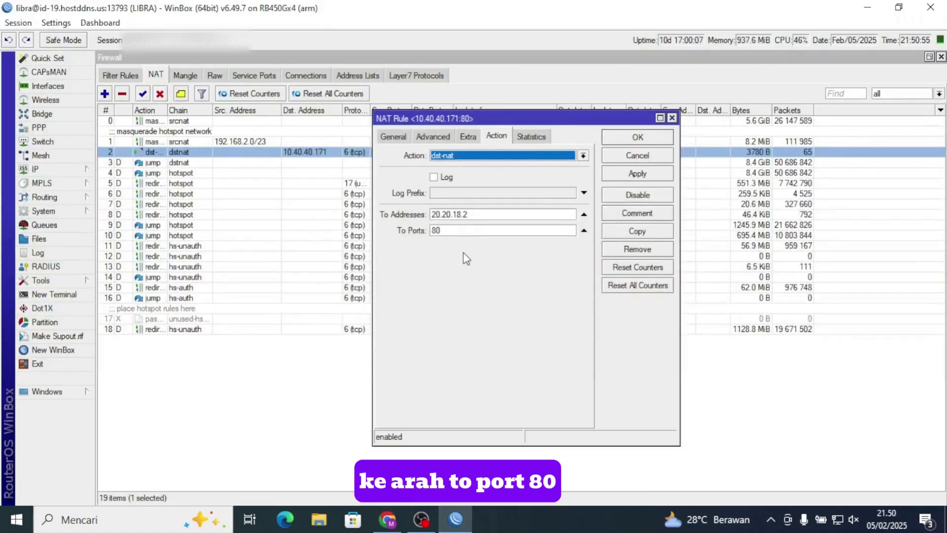
left_click(468, 232)
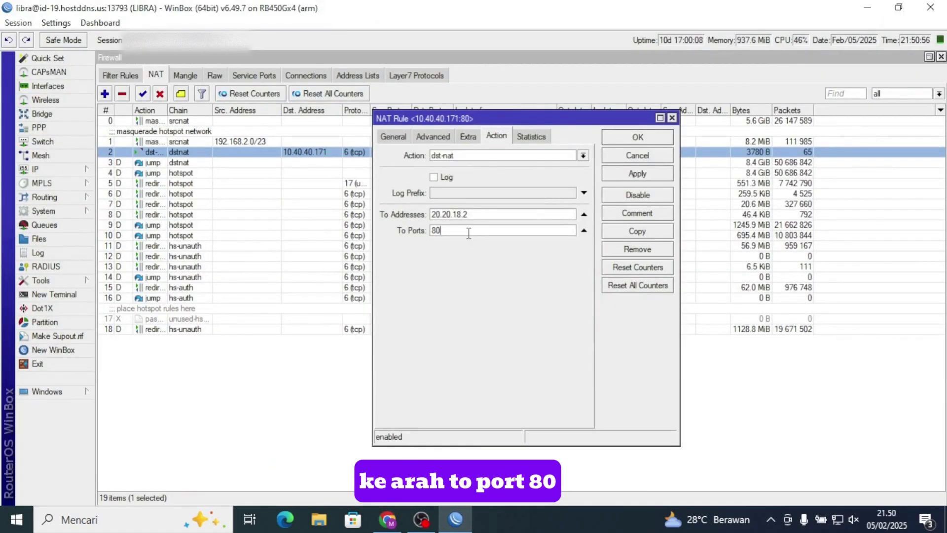
Step: Compare the rule's destination port with the VPN account's Port For Remote in Chrome, then apply and close the NAT rule in WinBox
left_click(433, 136)
left_click(403, 140)
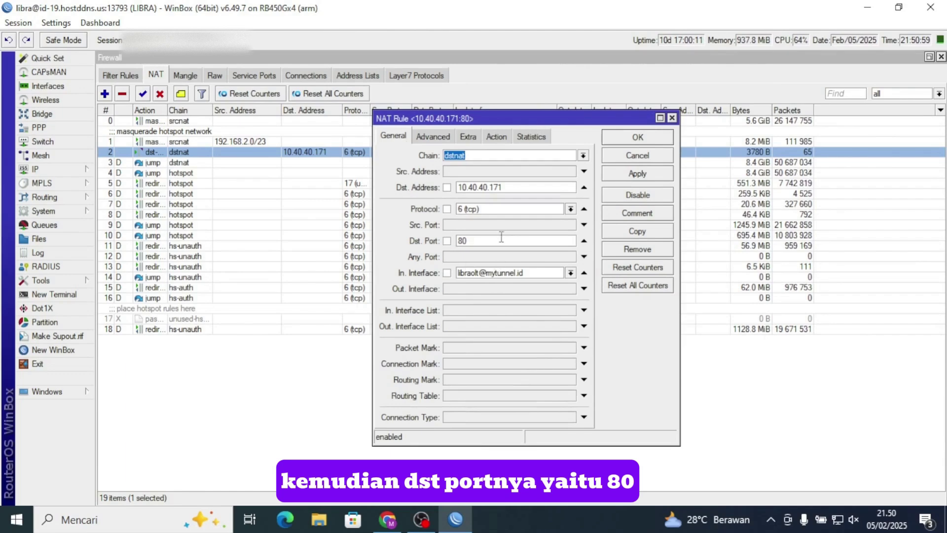
left_click(387, 519)
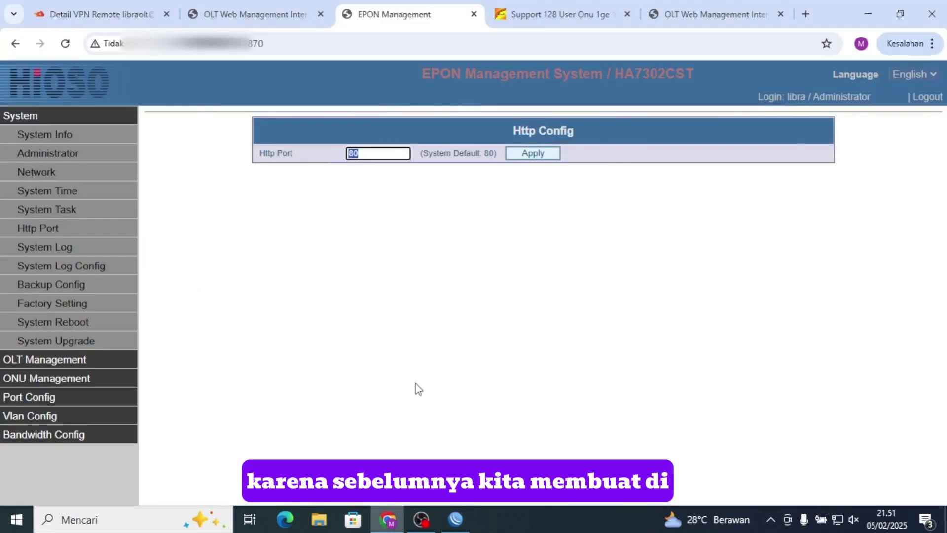
left_click(131, 6)
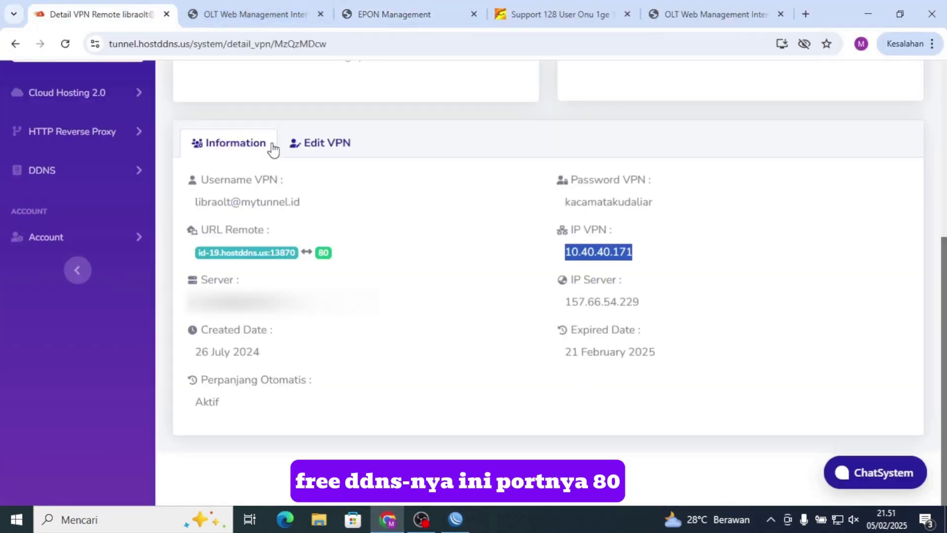
left_click(296, 144)
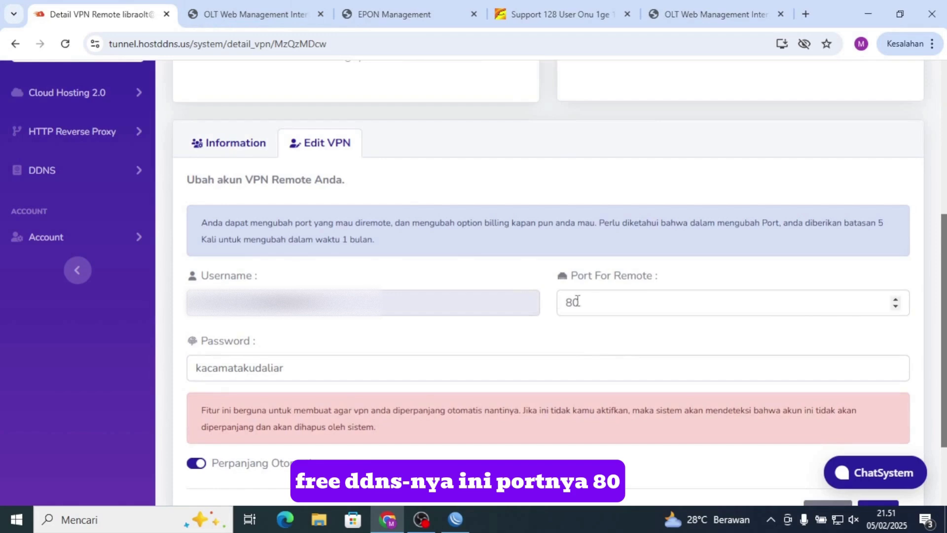
double_click(554, 303)
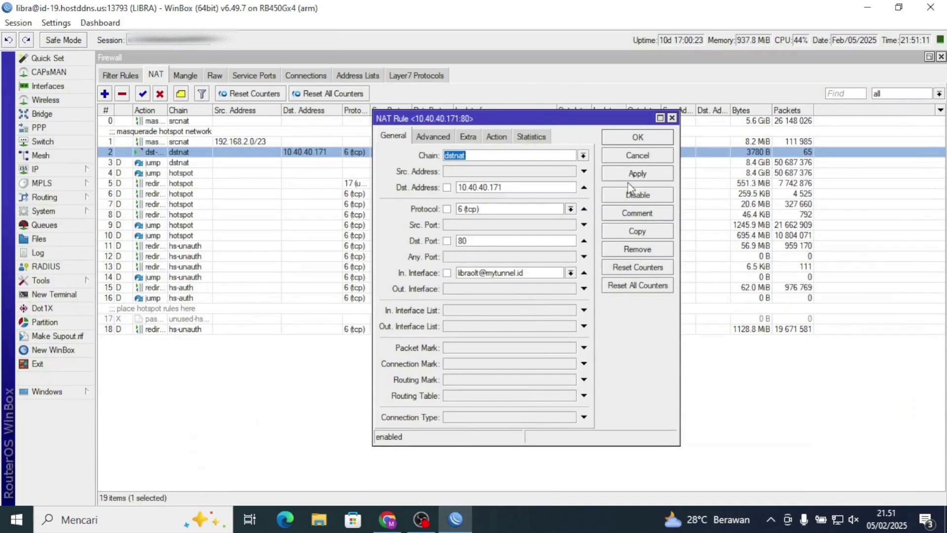
left_click(629, 174)
left_click(634, 139)
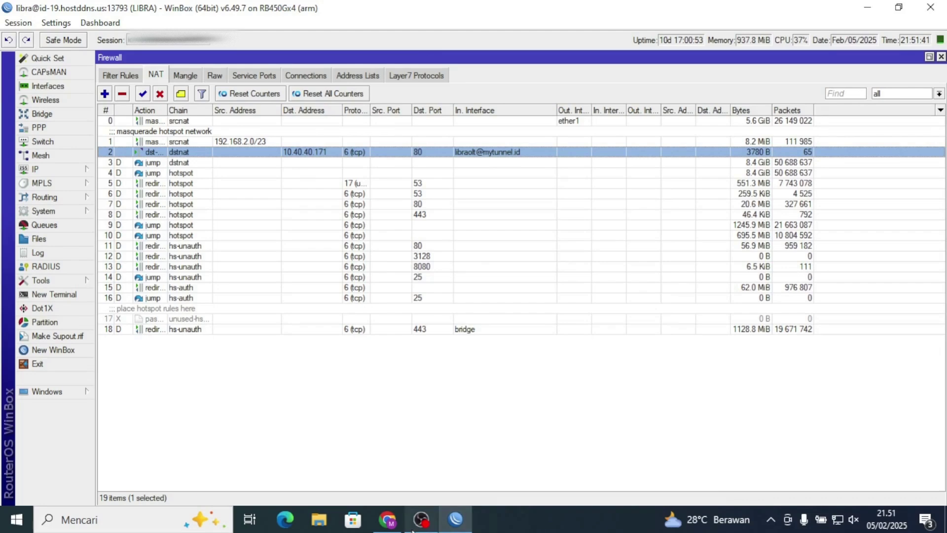
Step: Switch to the HIOSO management page in Chrome and log out of the OLT
left_click(397, 527)
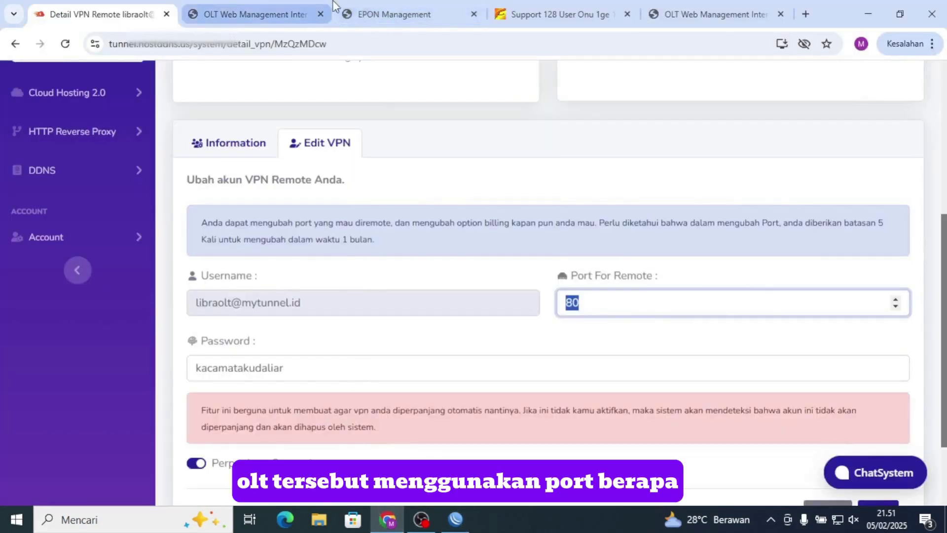
left_click(389, 6)
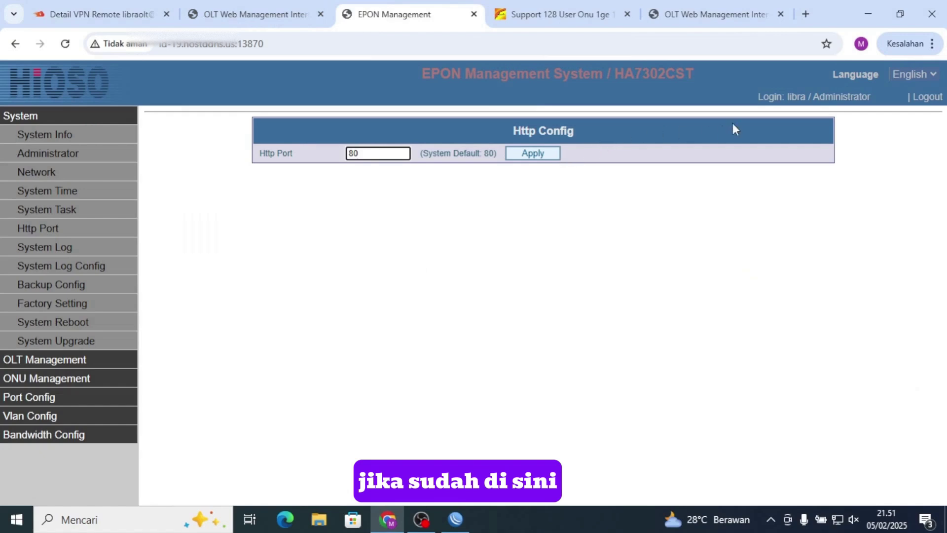
left_click(917, 97)
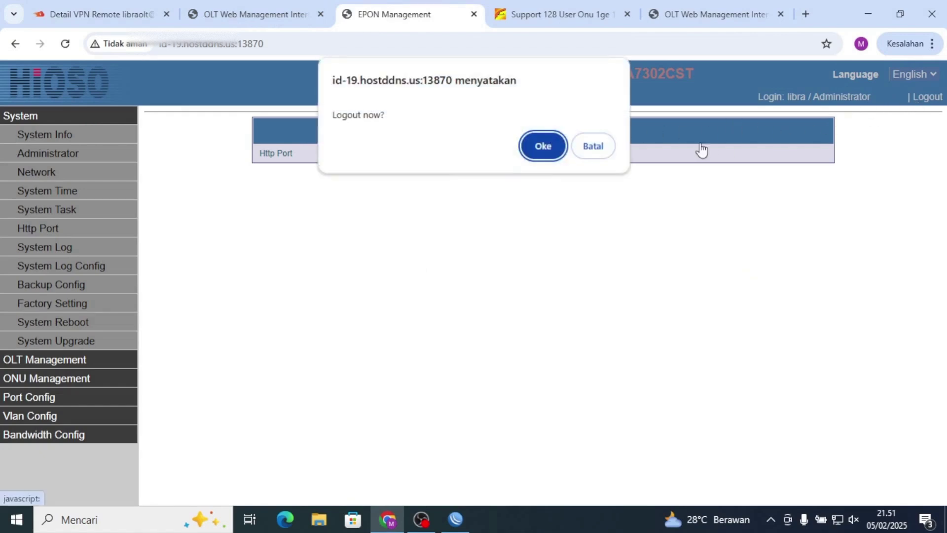
left_click(543, 146)
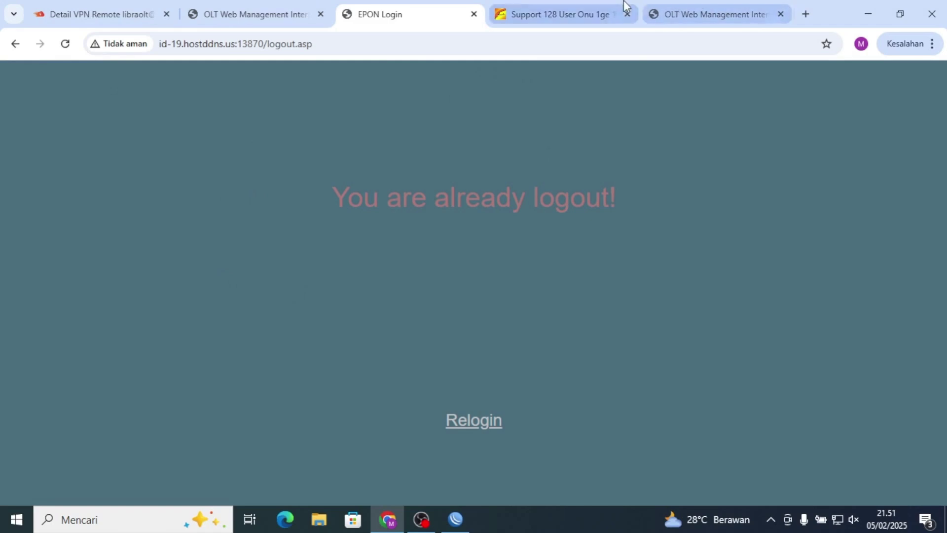
Step: Examine the login path in the OLT Web Management Interface address and compare it with the HIOSO page's address
left_click(291, 14)
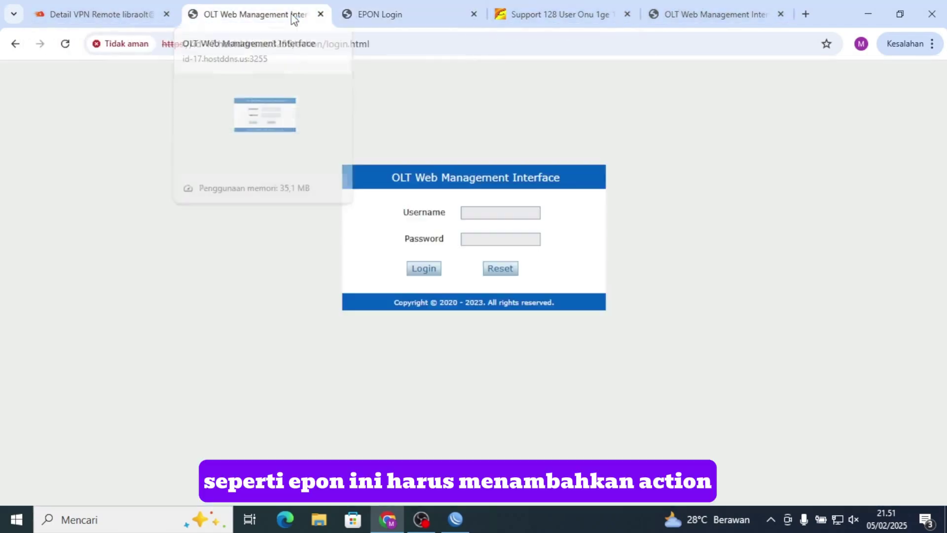
left_click_drag(409, 43, 306, 45)
left_click(393, 15)
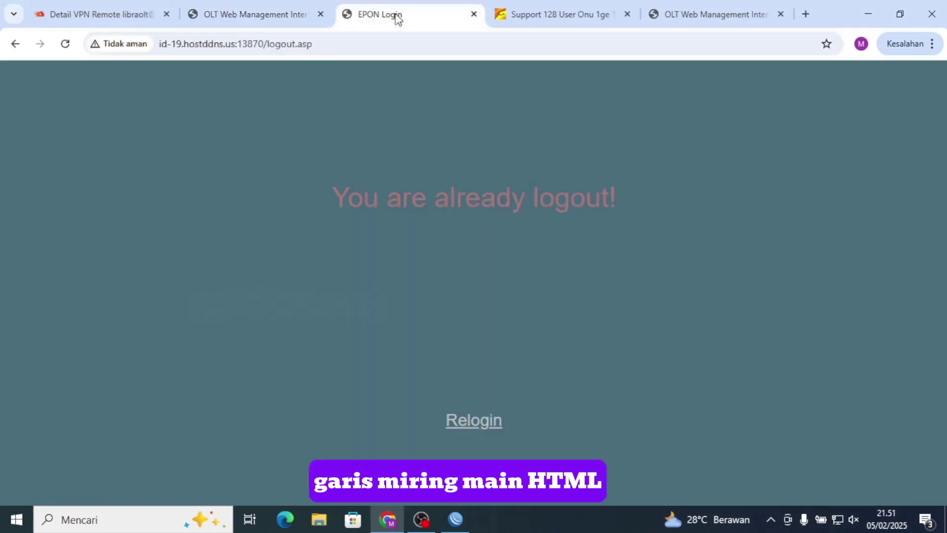
Step: Look up the remote URL in the VPN account's information on the tunnel site
left_click(129, 3)
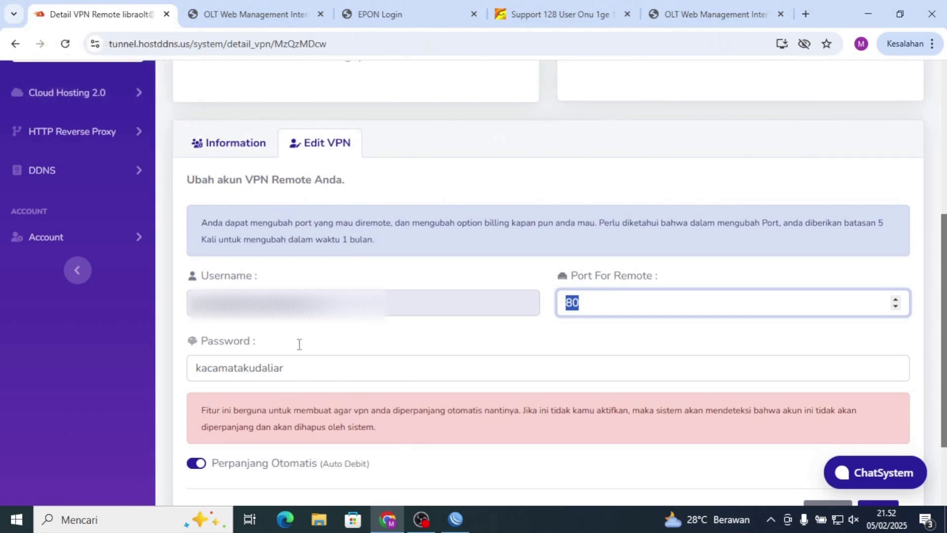
left_click(219, 152)
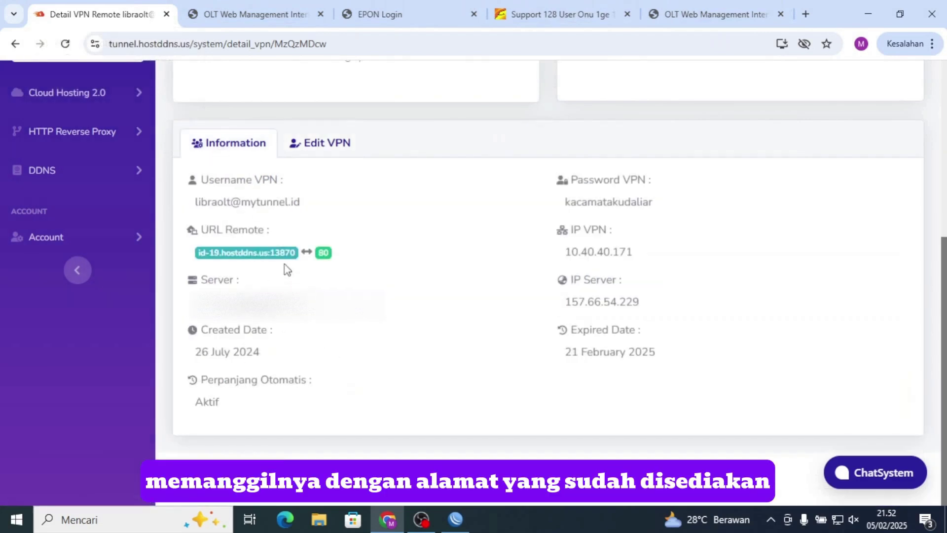
left_click_drag(297, 254, 197, 254)
right_click(217, 266)
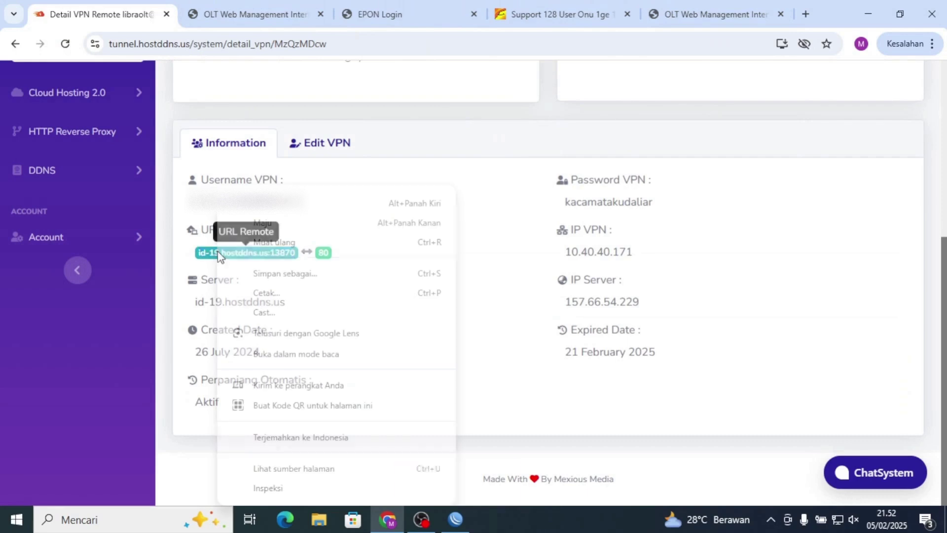
left_click(546, 183)
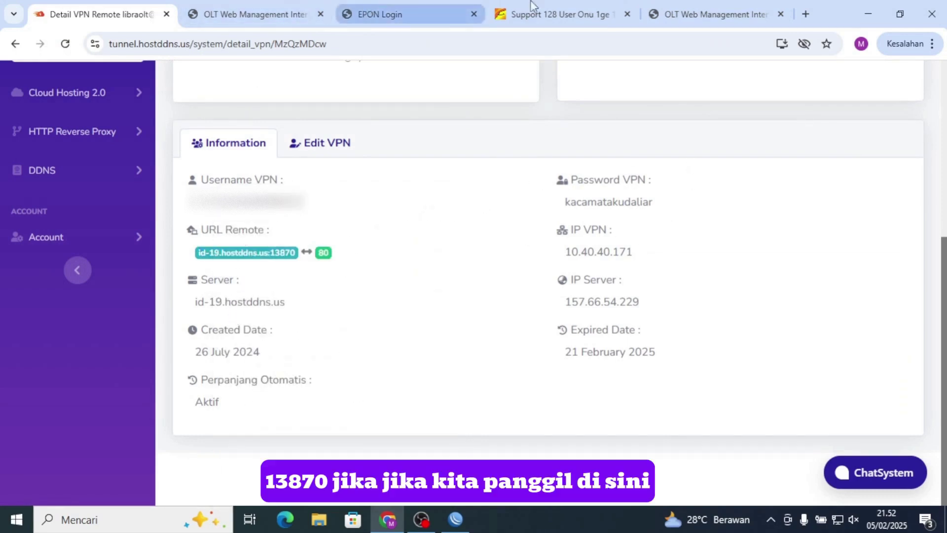
Step: Load id-19.hostddns.us:13870 without the logout.asp path in the EPON page and cancel the login prompt
left_click(402, 11)
left_click(310, 44)
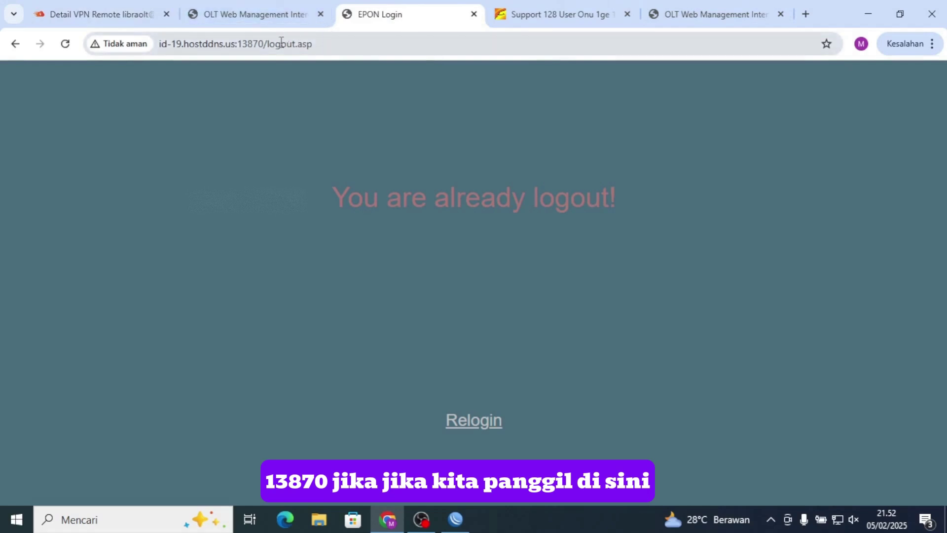
key("BackSpace")
key("BackSpace")
key("BackSpace")
key("BackSpace")
key("BackSpace")
key("BackSpace")
key("BackSpace")
key("BackSpace")
key("BackSpace")
key("BackSpace")
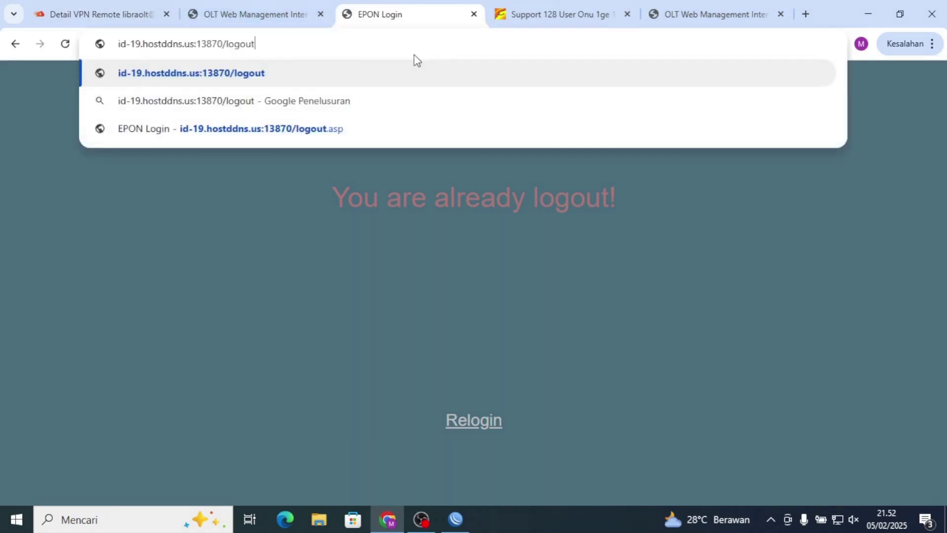
key("BackSpace")
key("Return")
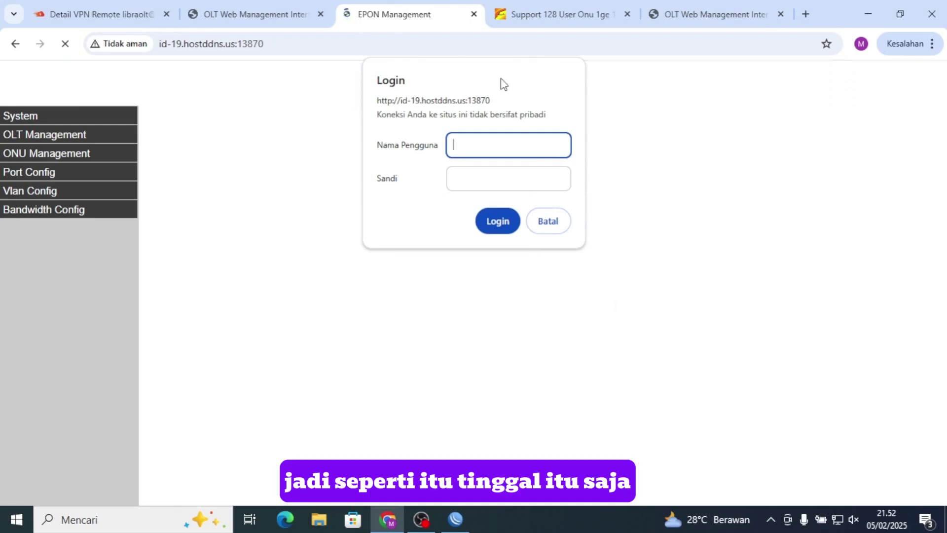
left_click(557, 225)
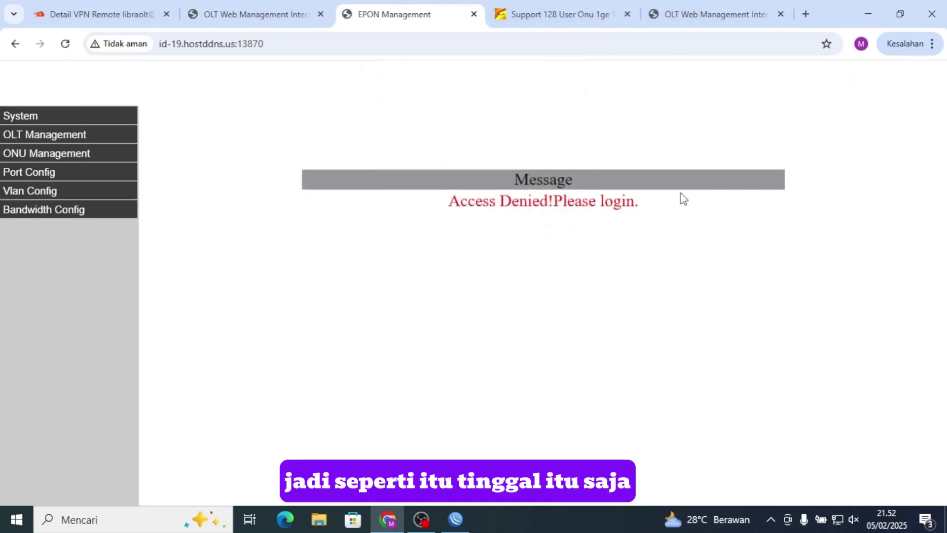
left_click(299, 47)
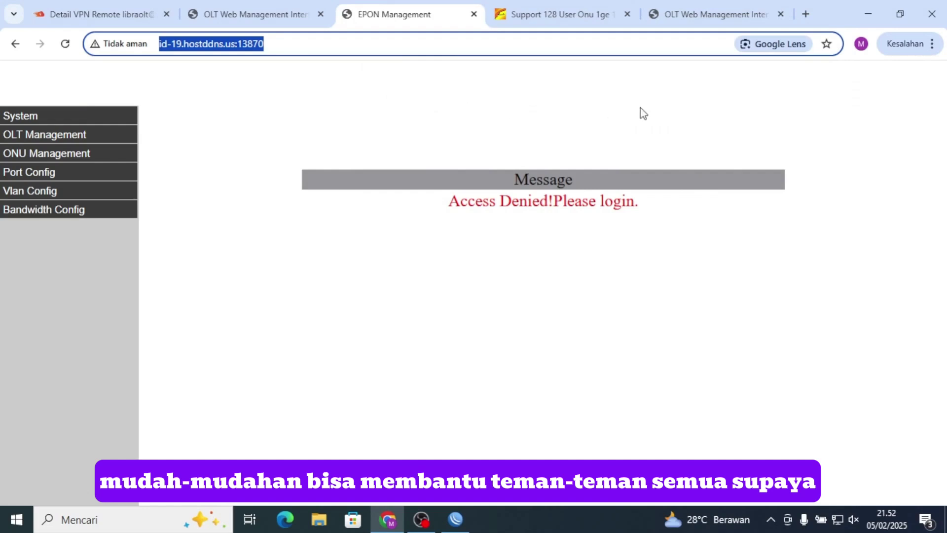
left_click(251, 14)
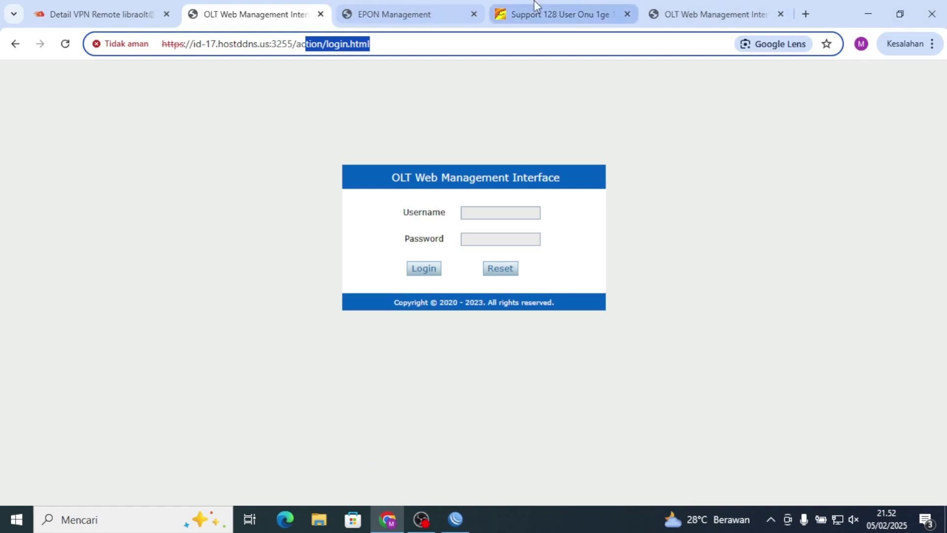
left_click(541, 6)
left_click(723, 8)
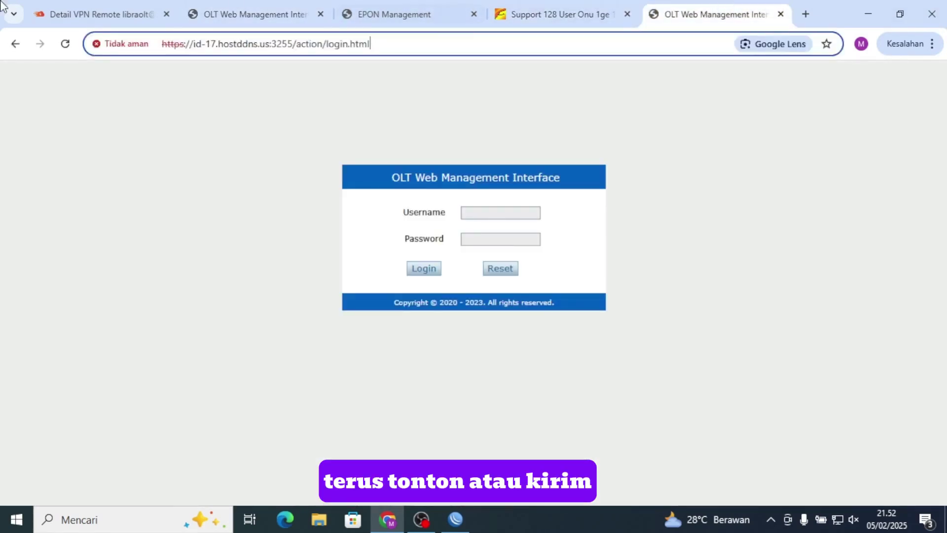
left_click(81, 6)
left_click(252, 11)
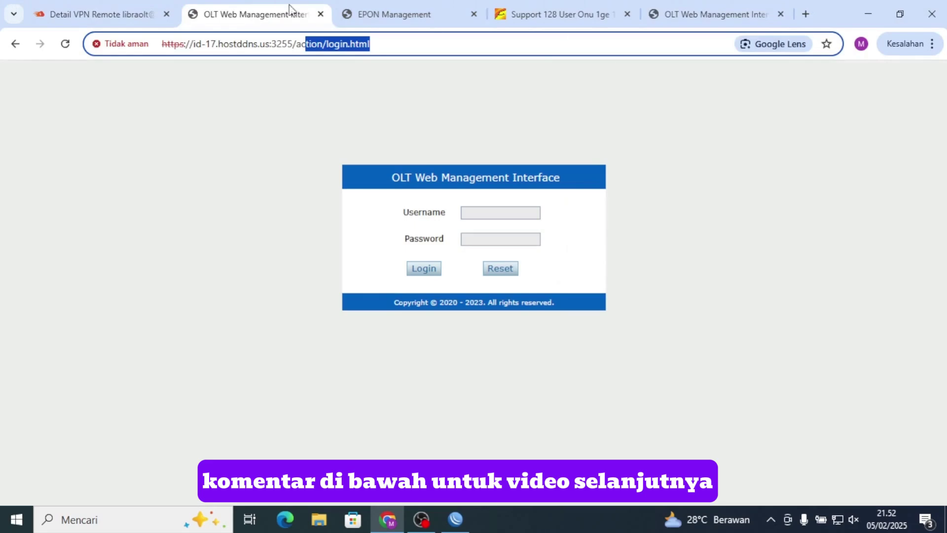
left_click(391, 9)
left_click(531, 14)
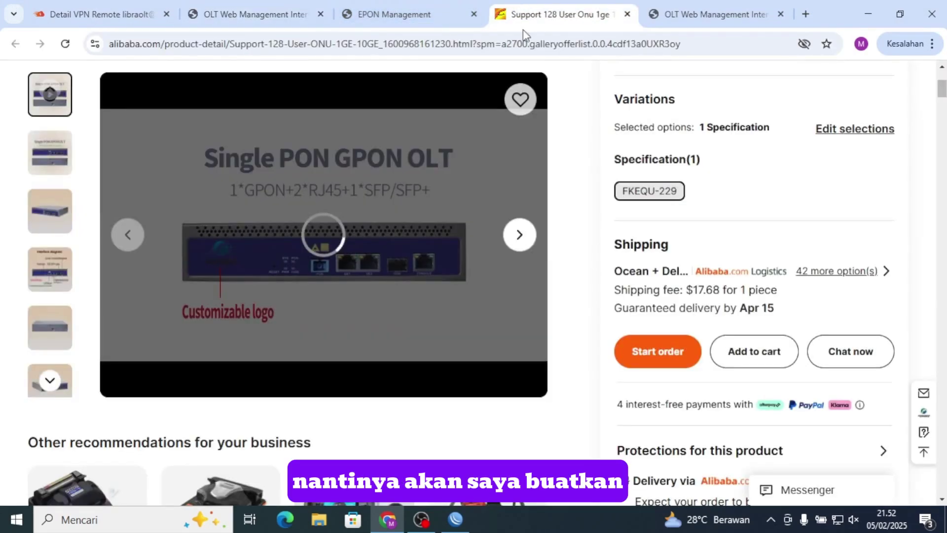
left_click(690, 13)
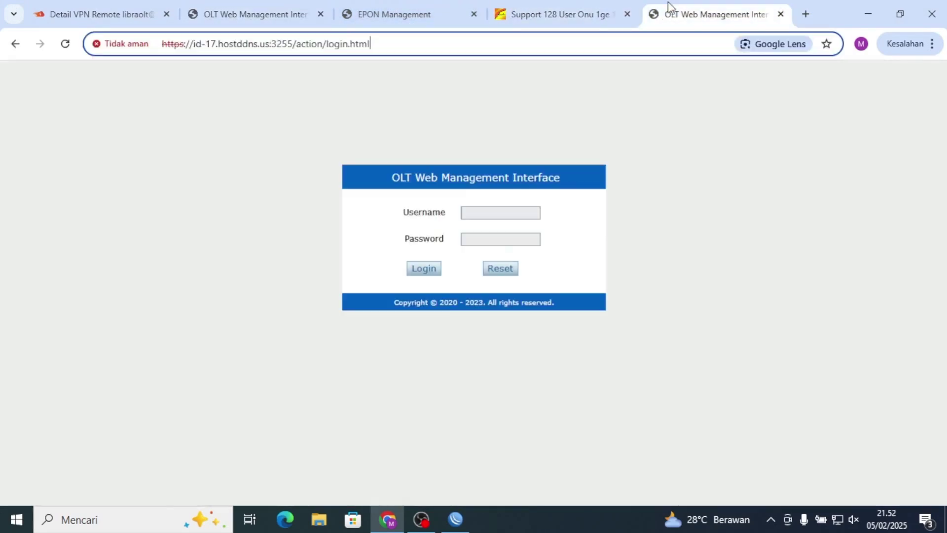
left_click(359, 11)
left_click(203, 14)
left_click(94, 14)
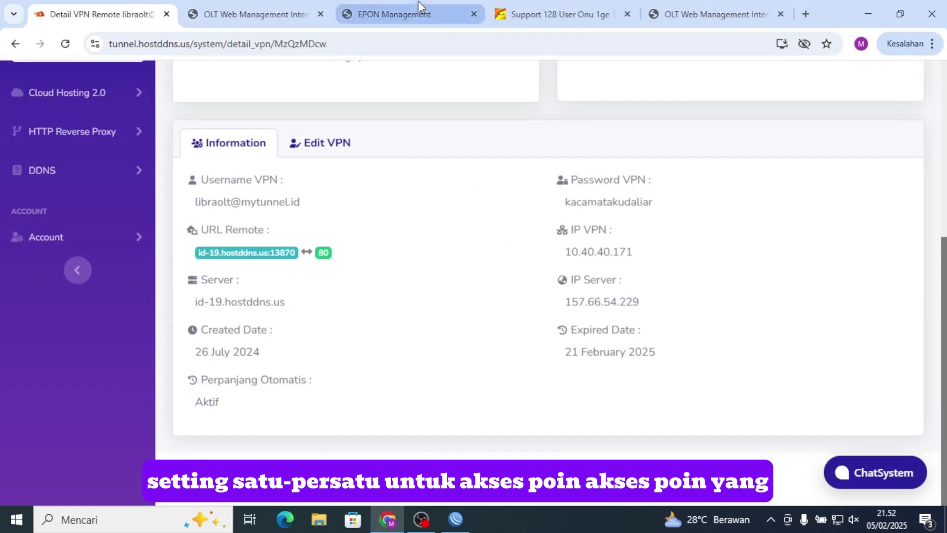
left_click(533, 14)
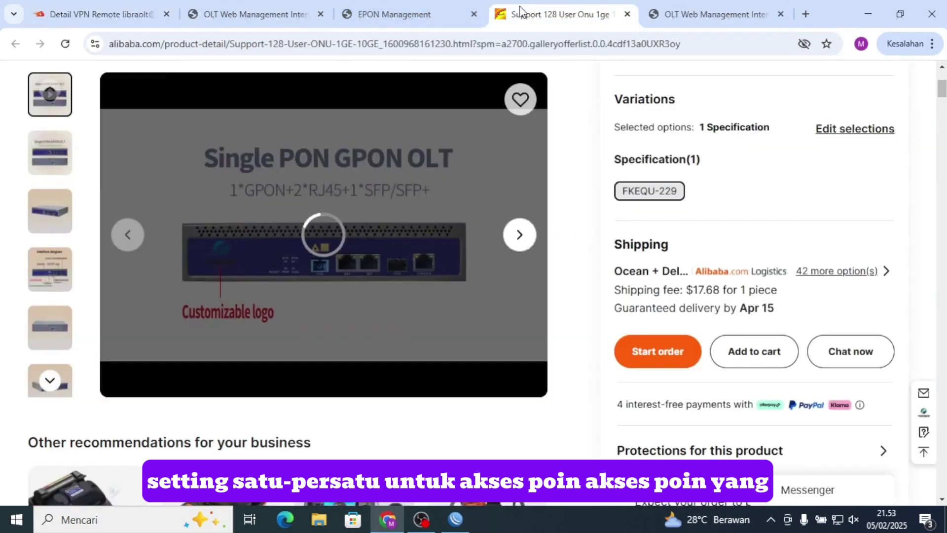
left_click(431, 20)
Step: Close the VPN detail, EPON Management and both OLT Web Management Interface pages, and minimize Chrome to return to WinBox
left_click(167, 13)
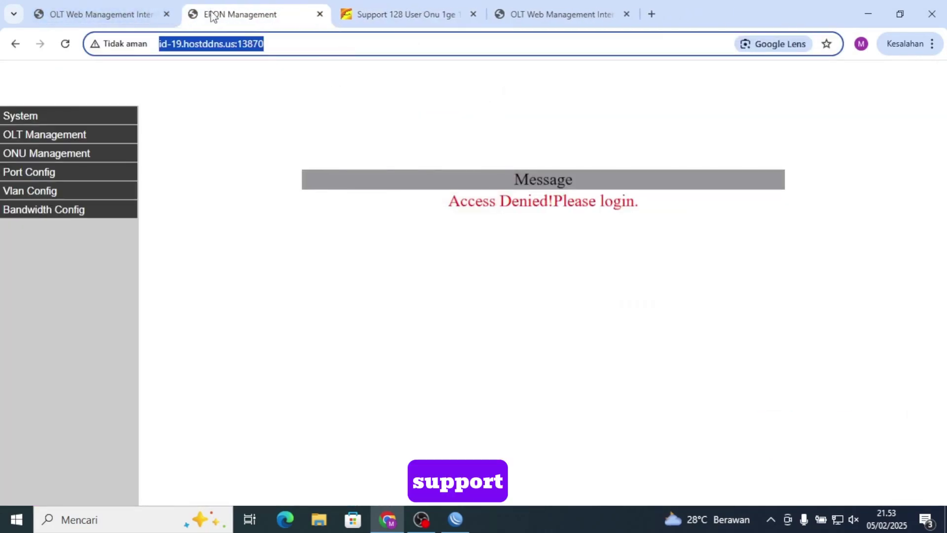
left_click(167, 14)
left_click(167, 14)
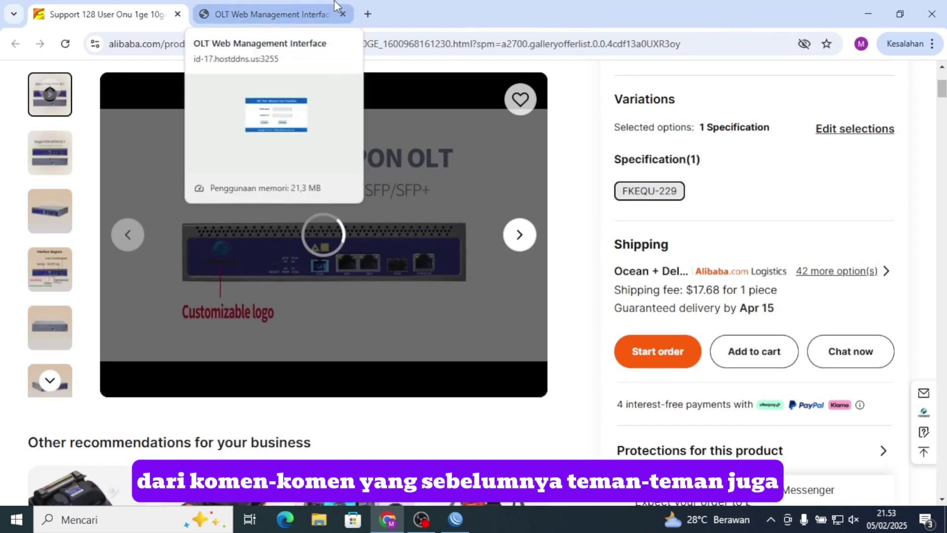
left_click(317, 7)
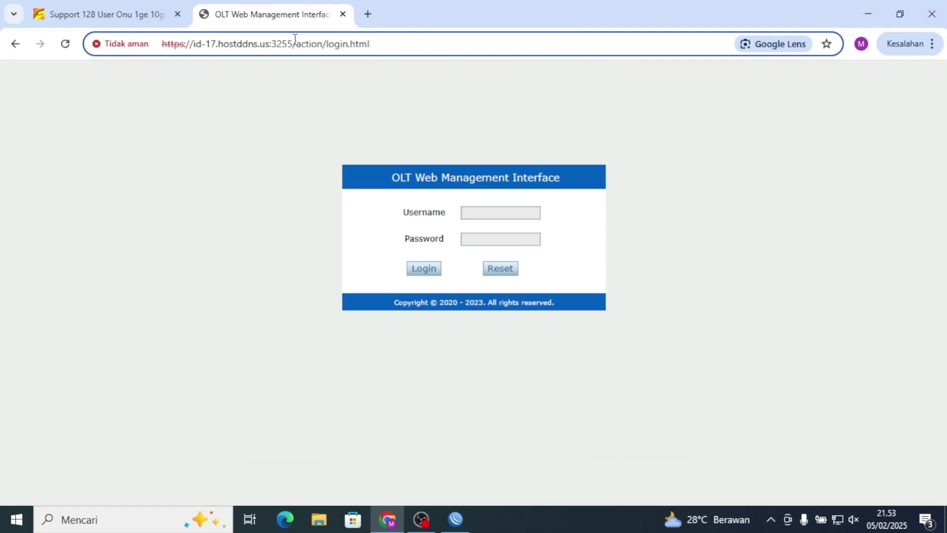
left_click(344, 15)
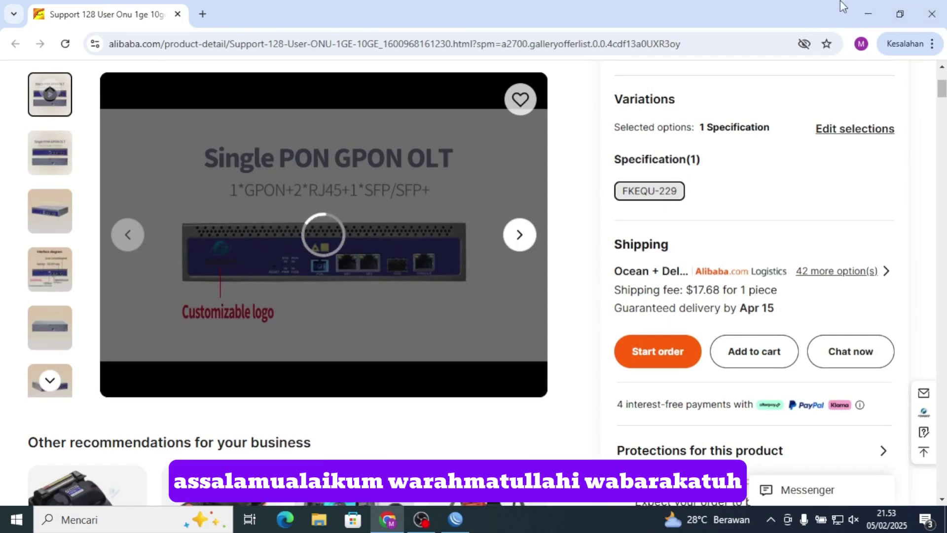
left_click(868, 10)
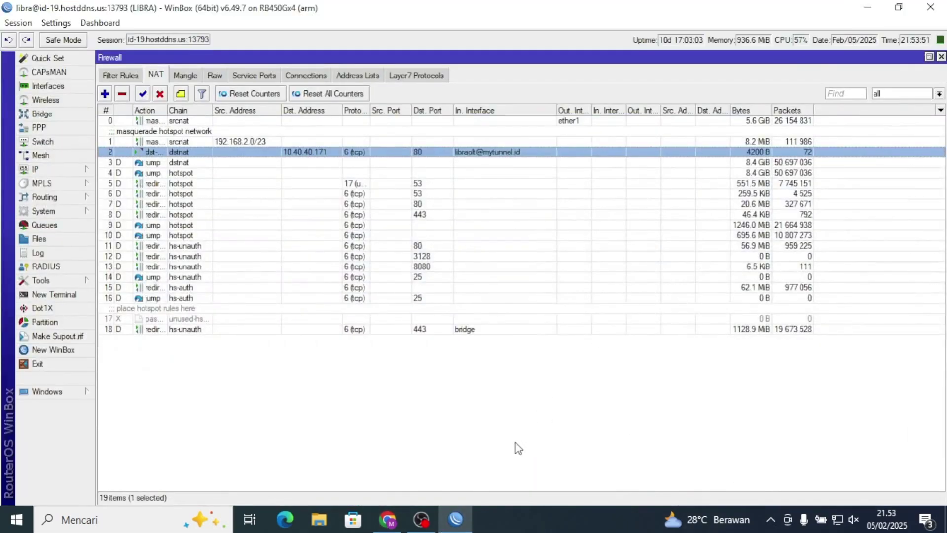